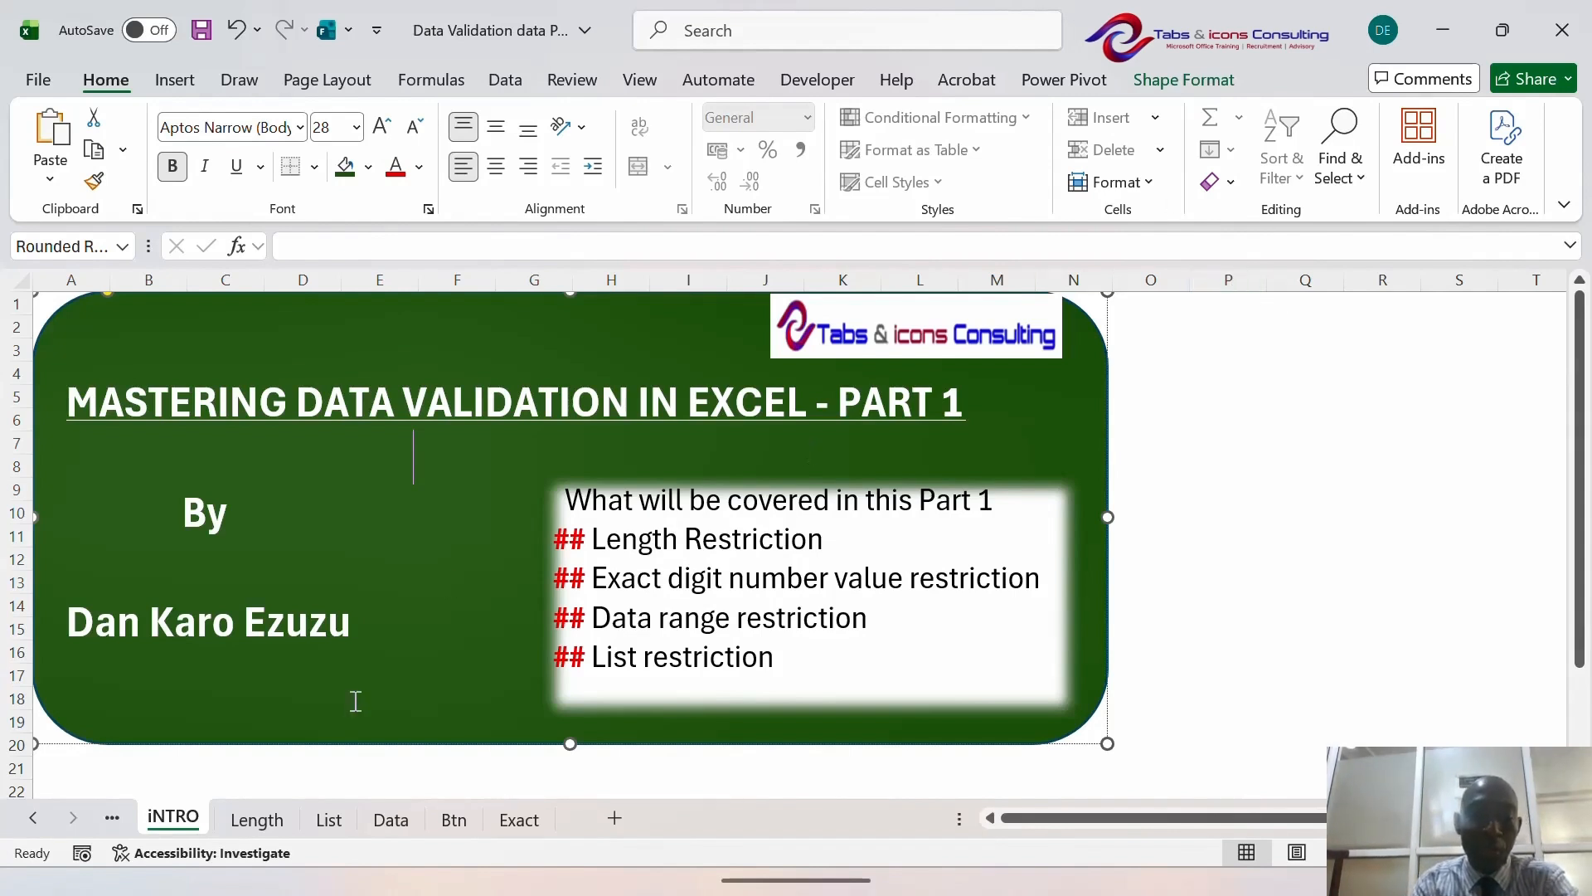
- Go to the Length sheet with the numbered list of staff names
left_click(270, 819)
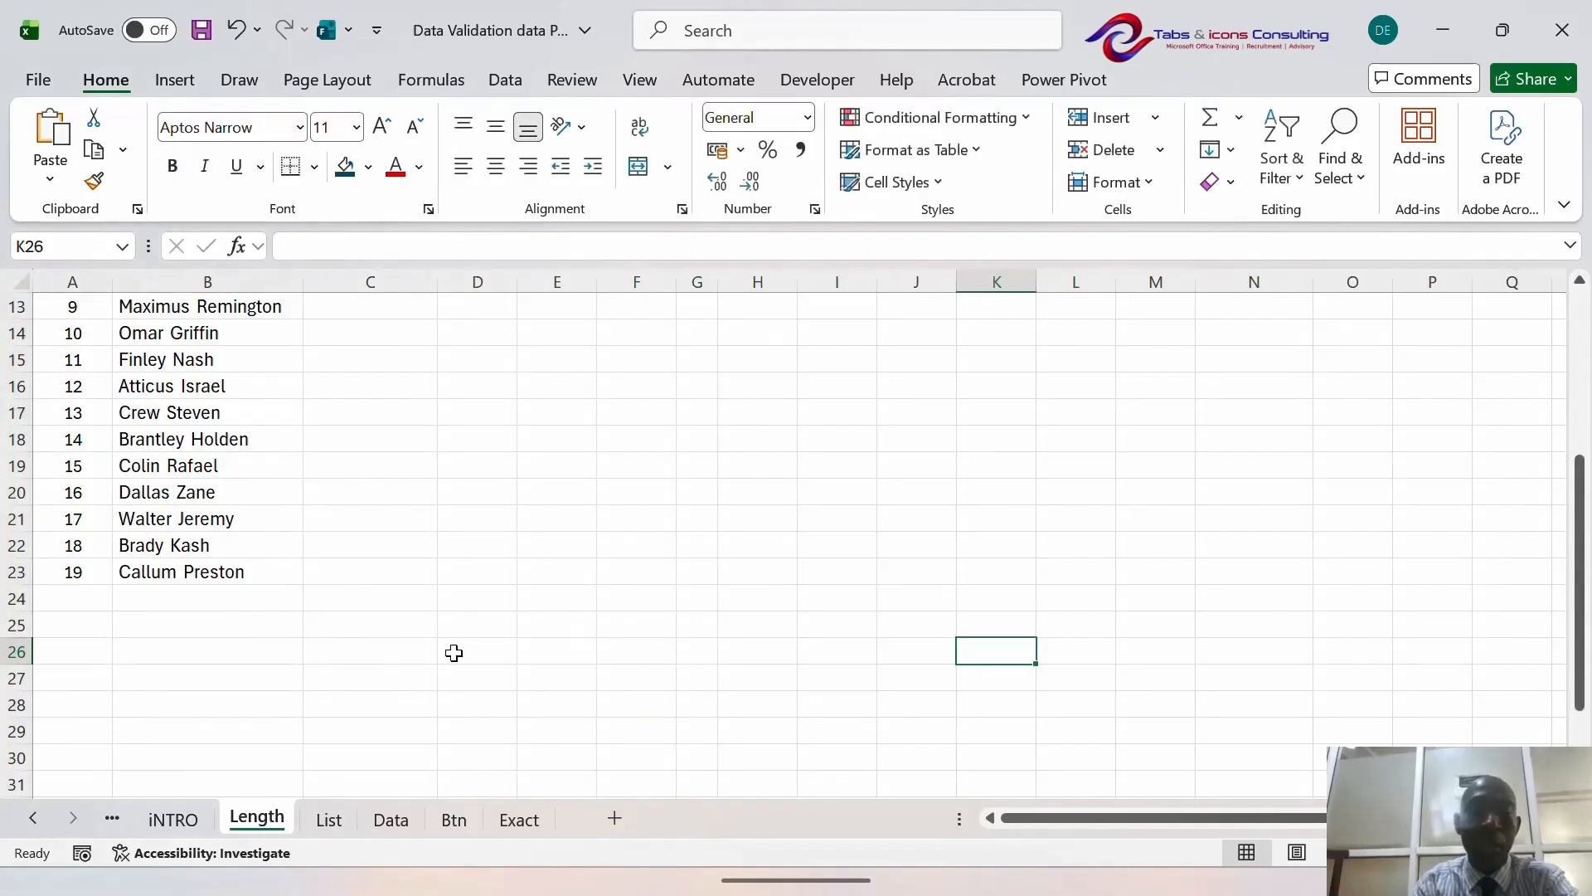
left_click(341, 453)
key("ctrl+Up")
key("Up")
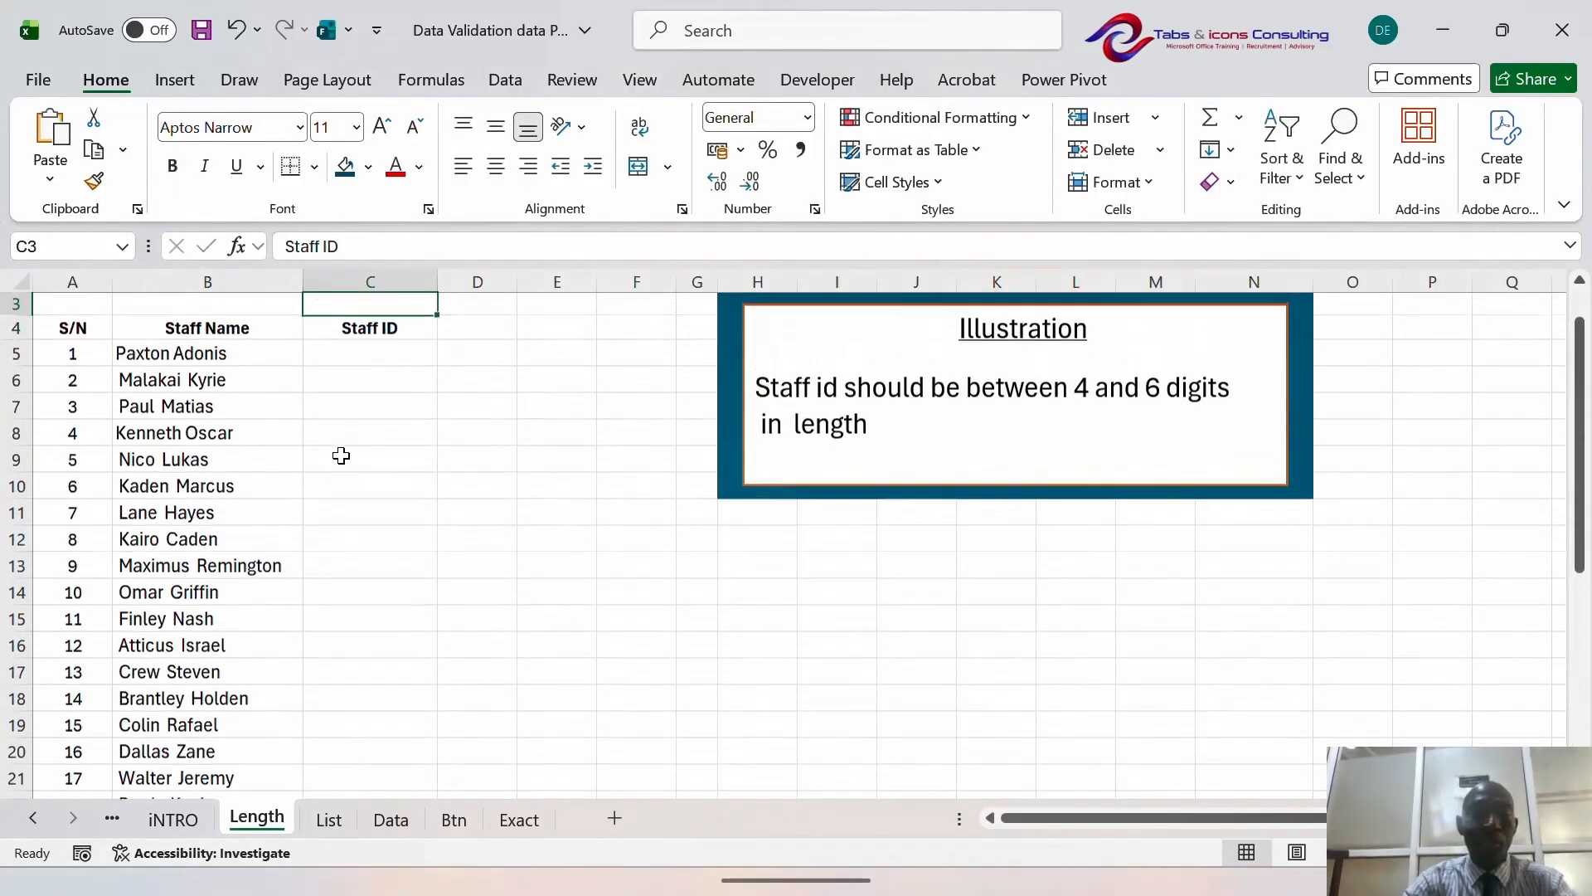
key("Left")
key("Down")
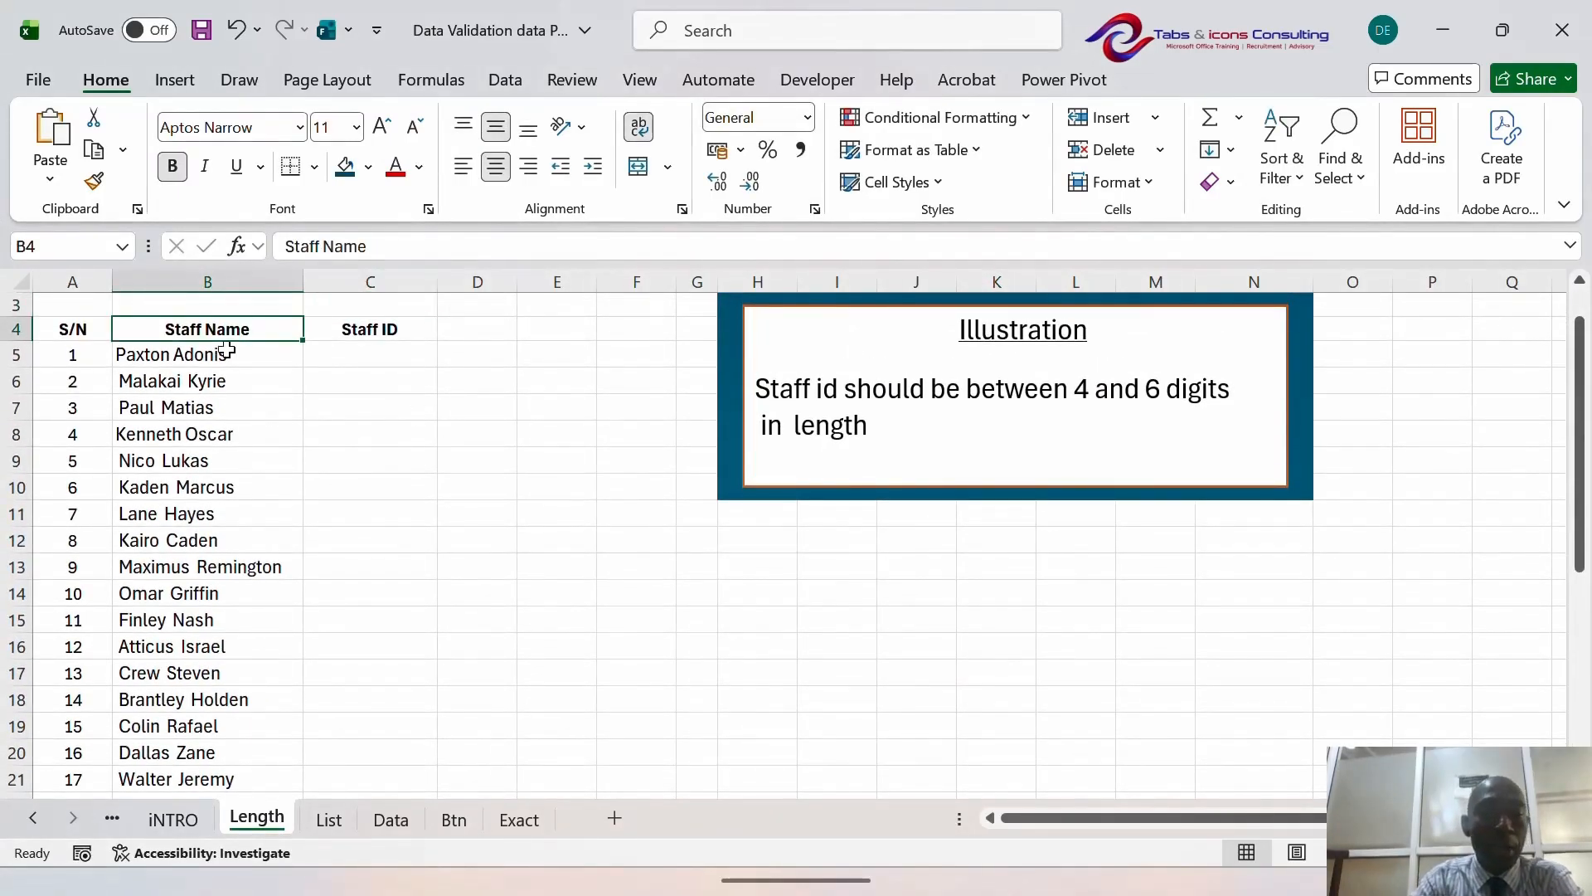
left_click(193, 278)
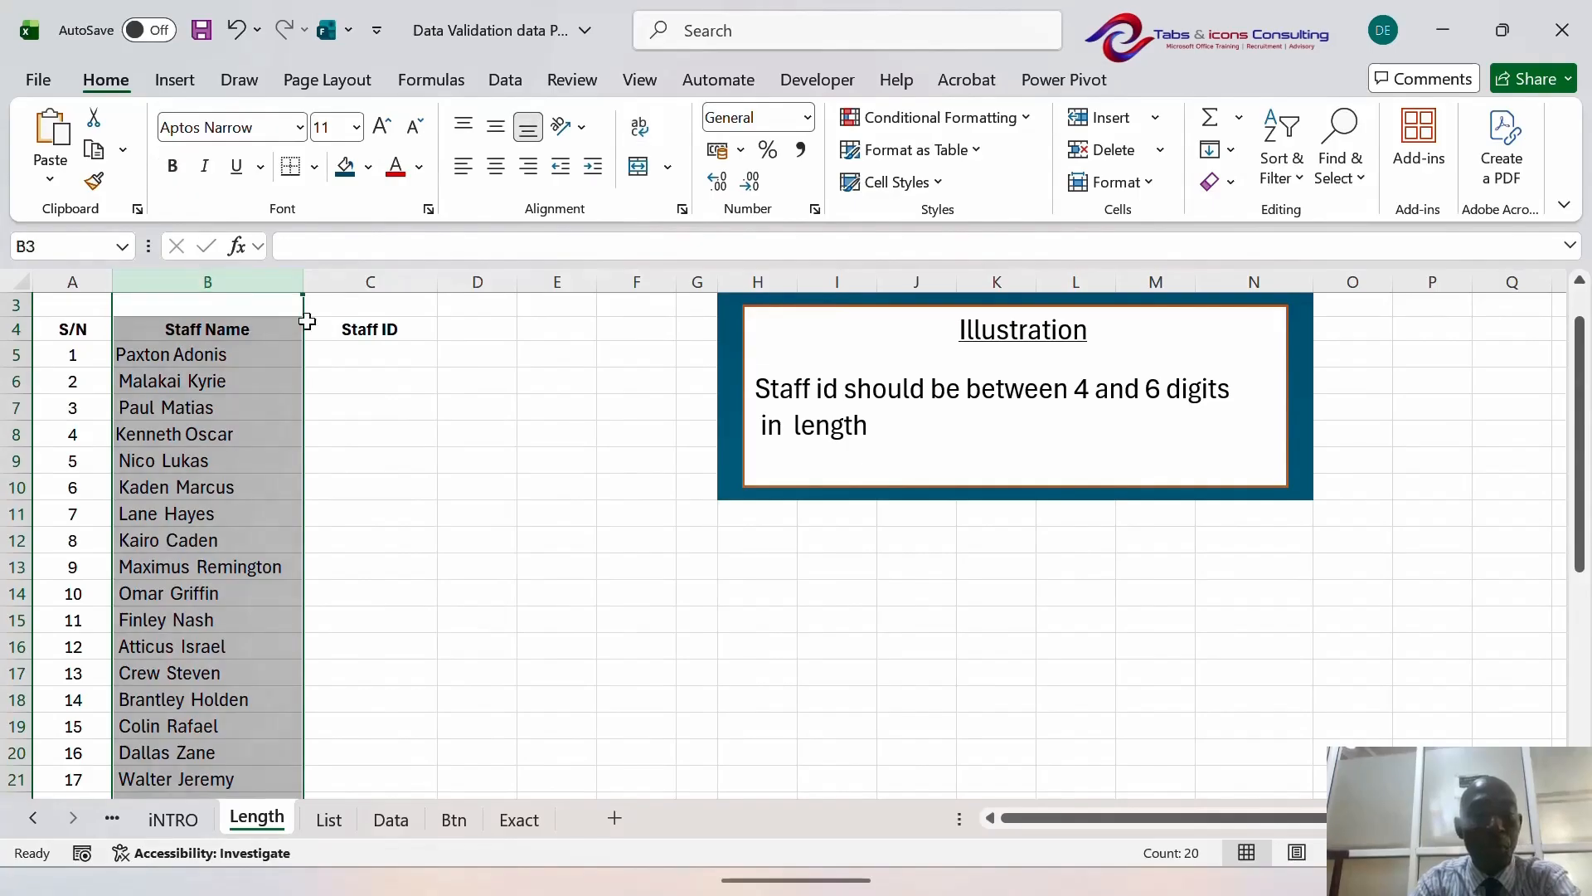
left_click(377, 345)
left_click(390, 398)
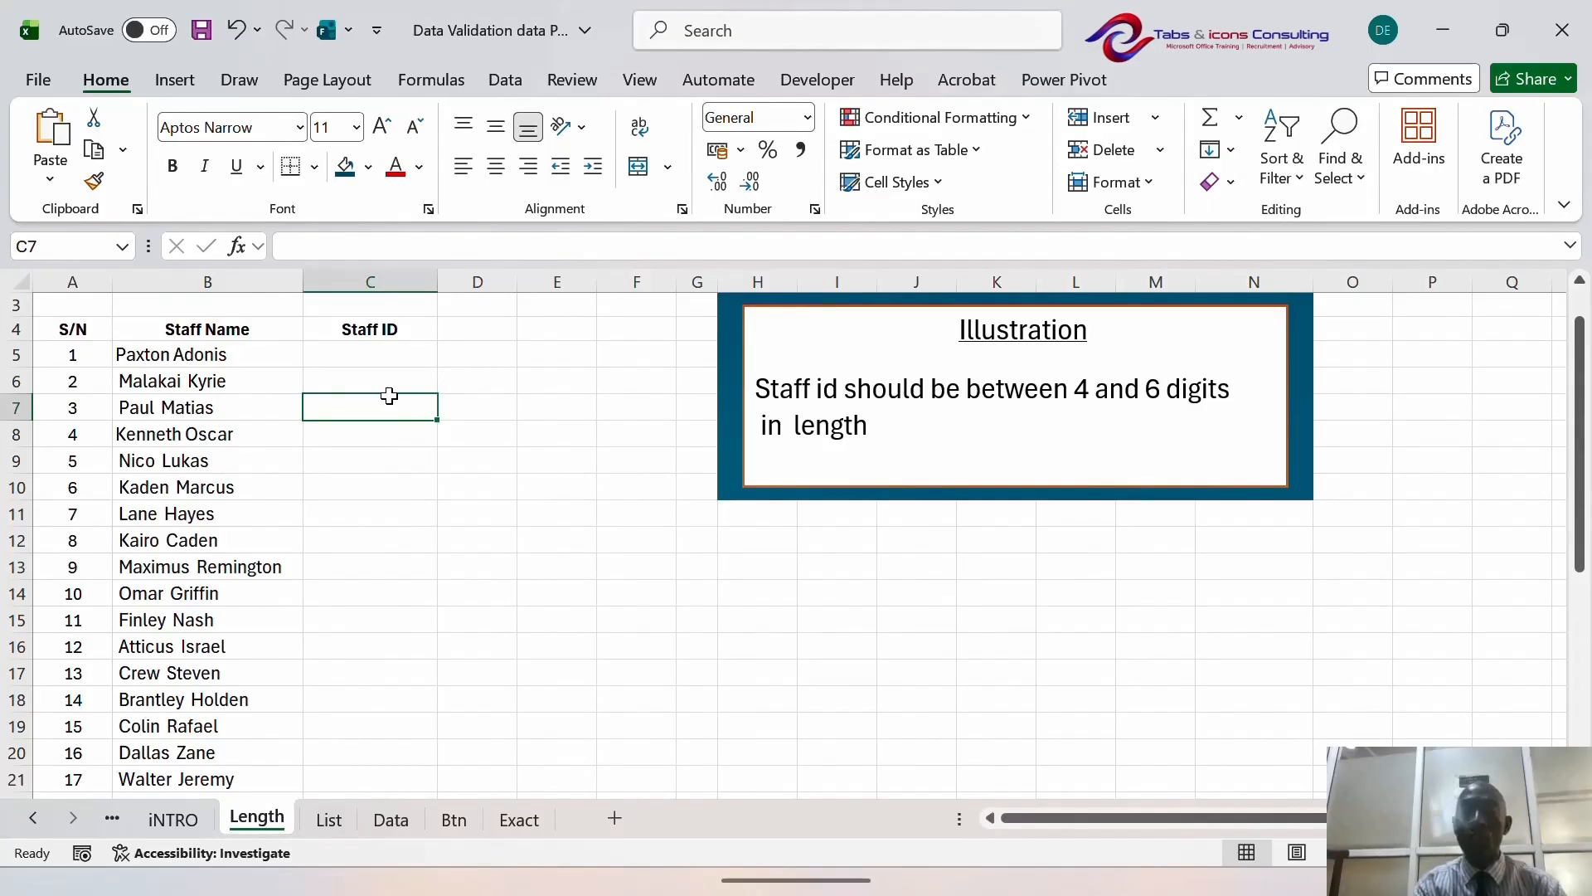
key("Up")
key("Up")
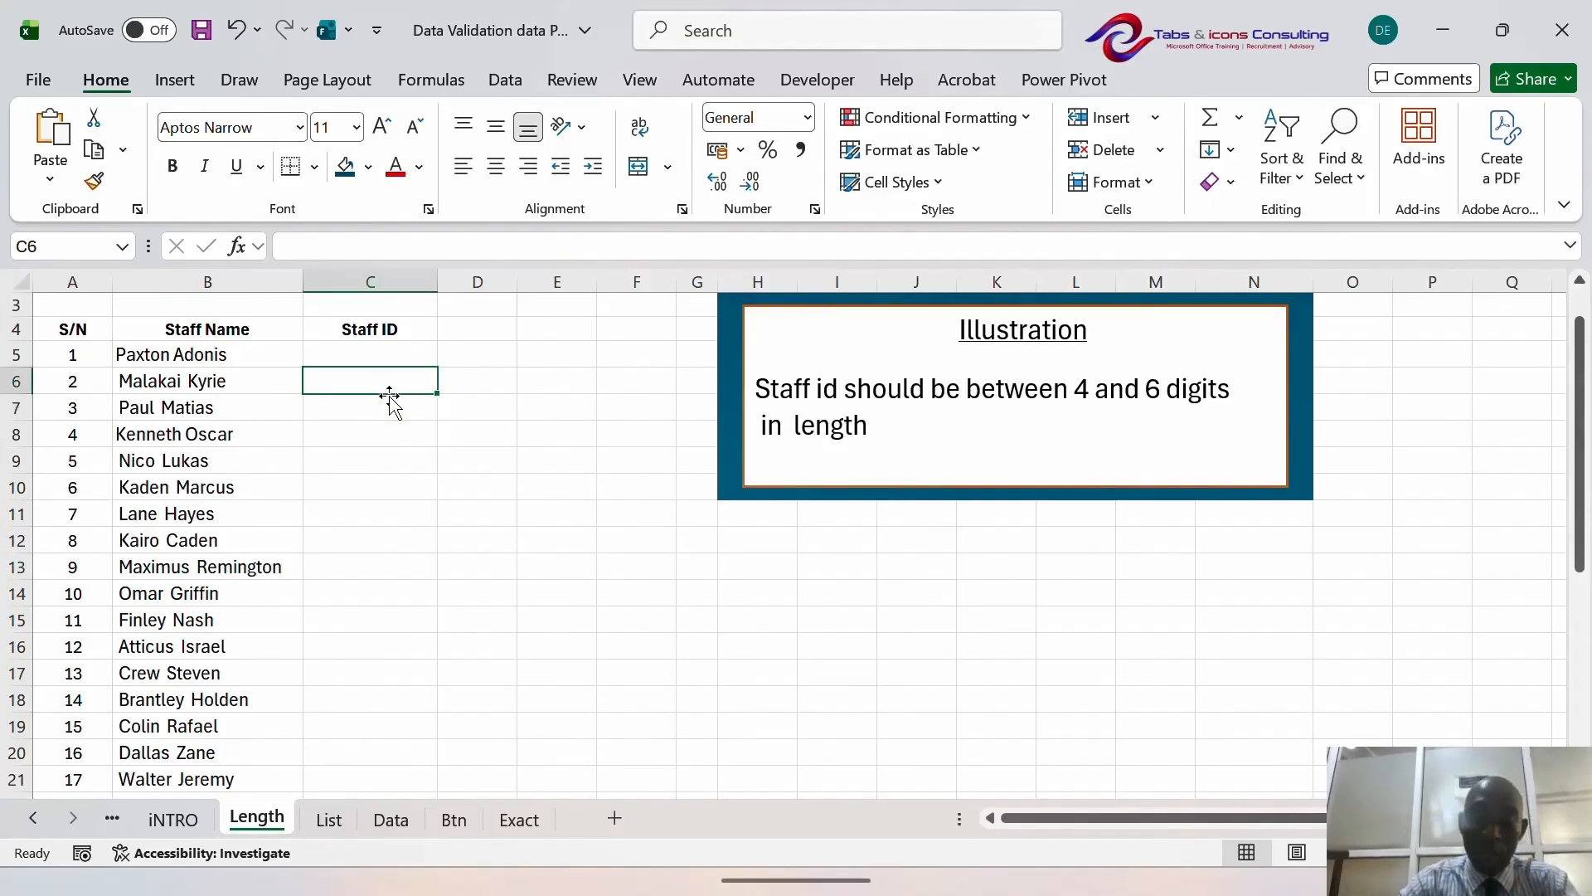
type("4235236")
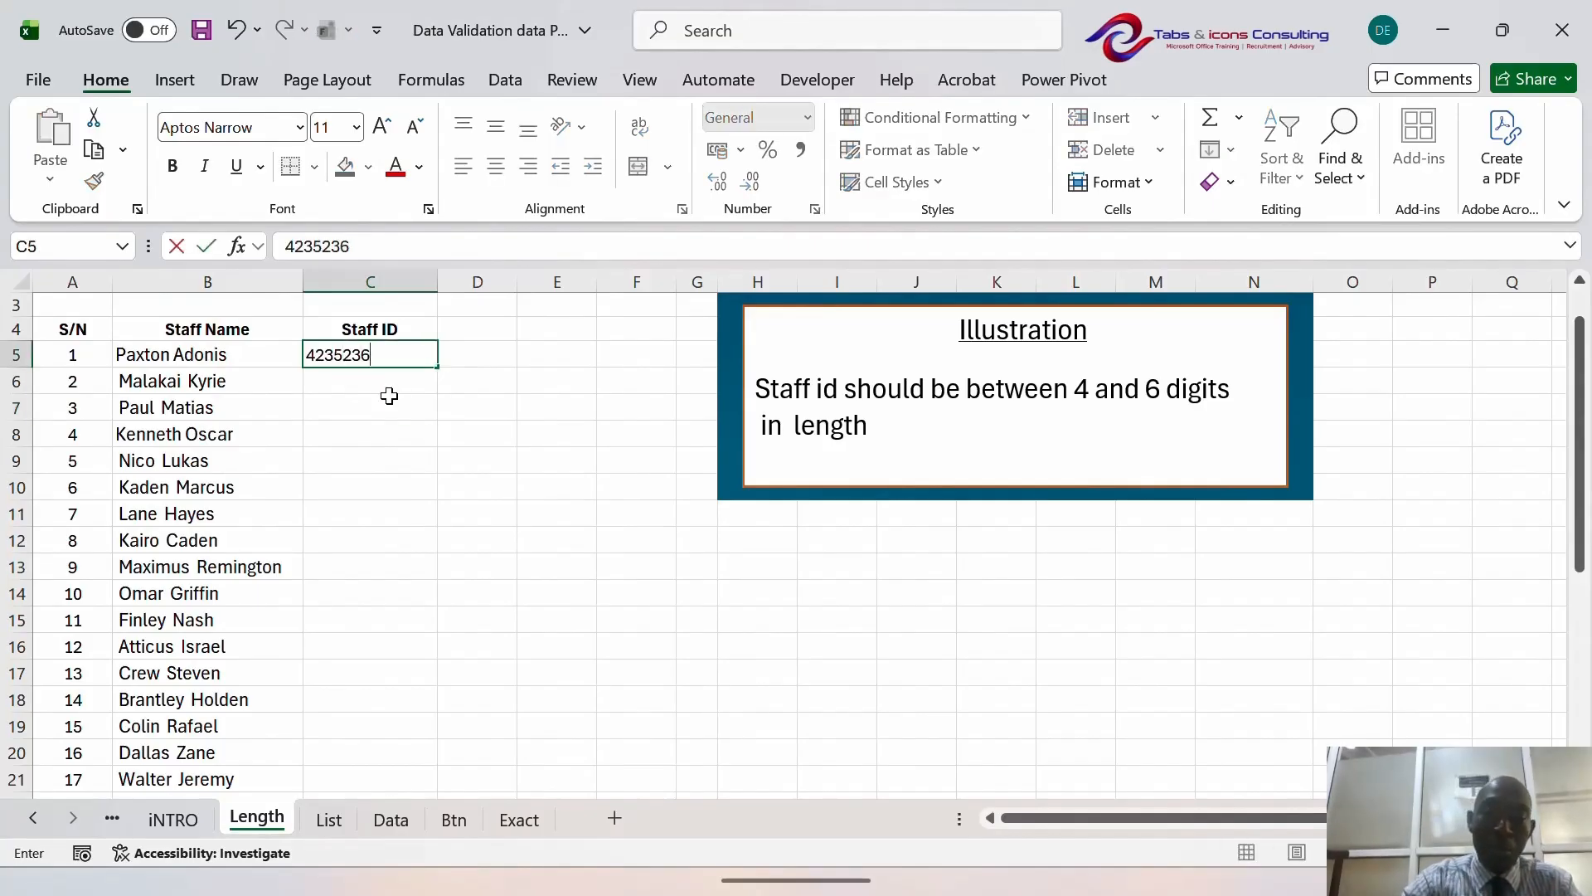
key("Return")
key("Up")
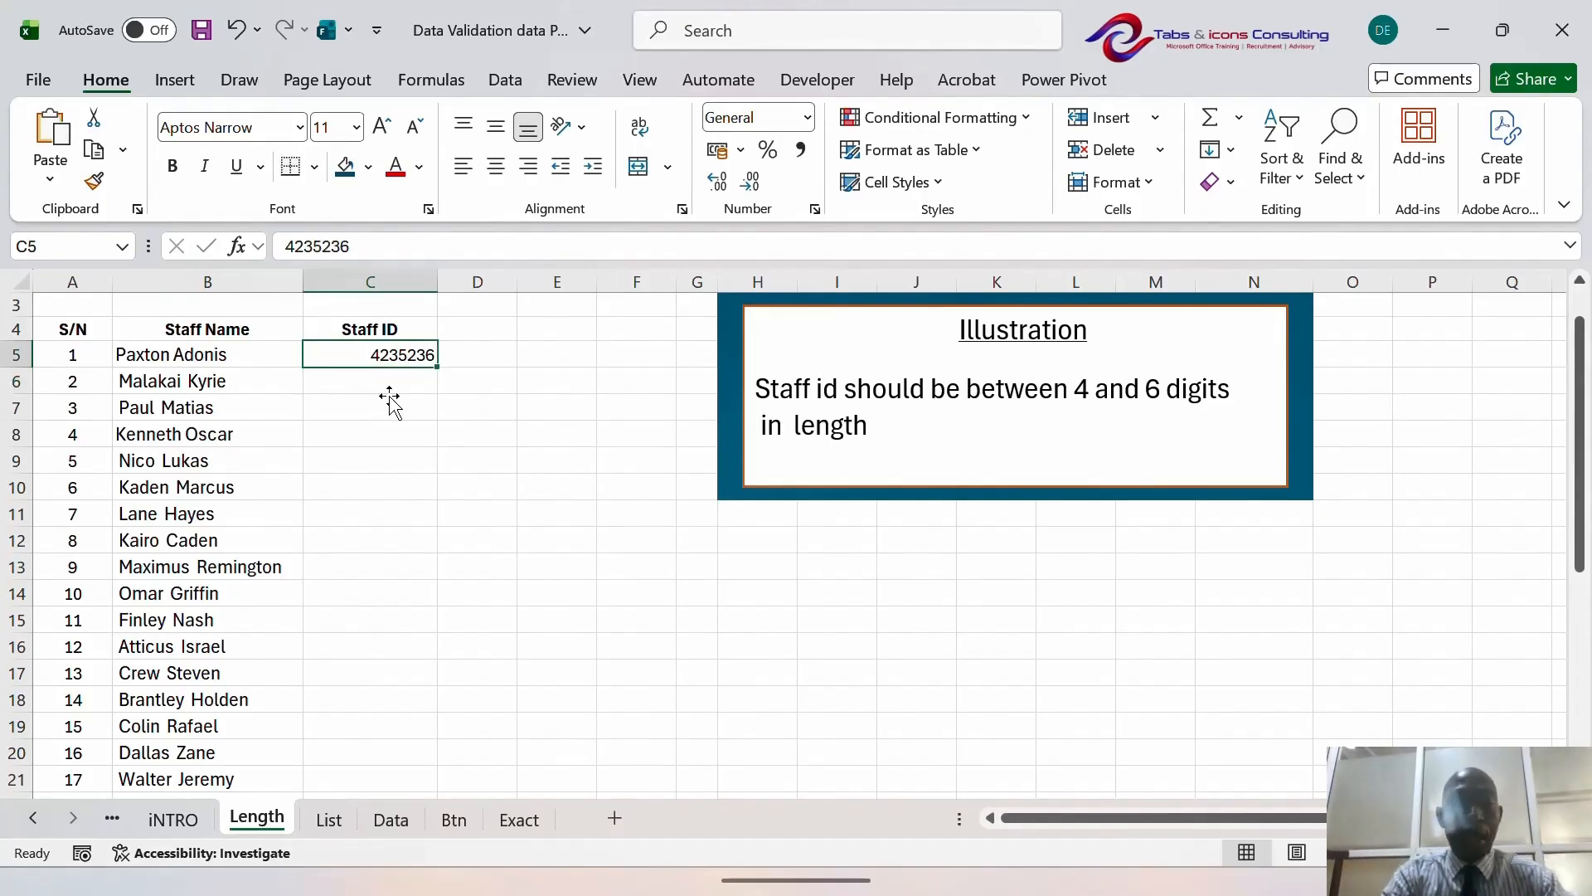
key("Delete")
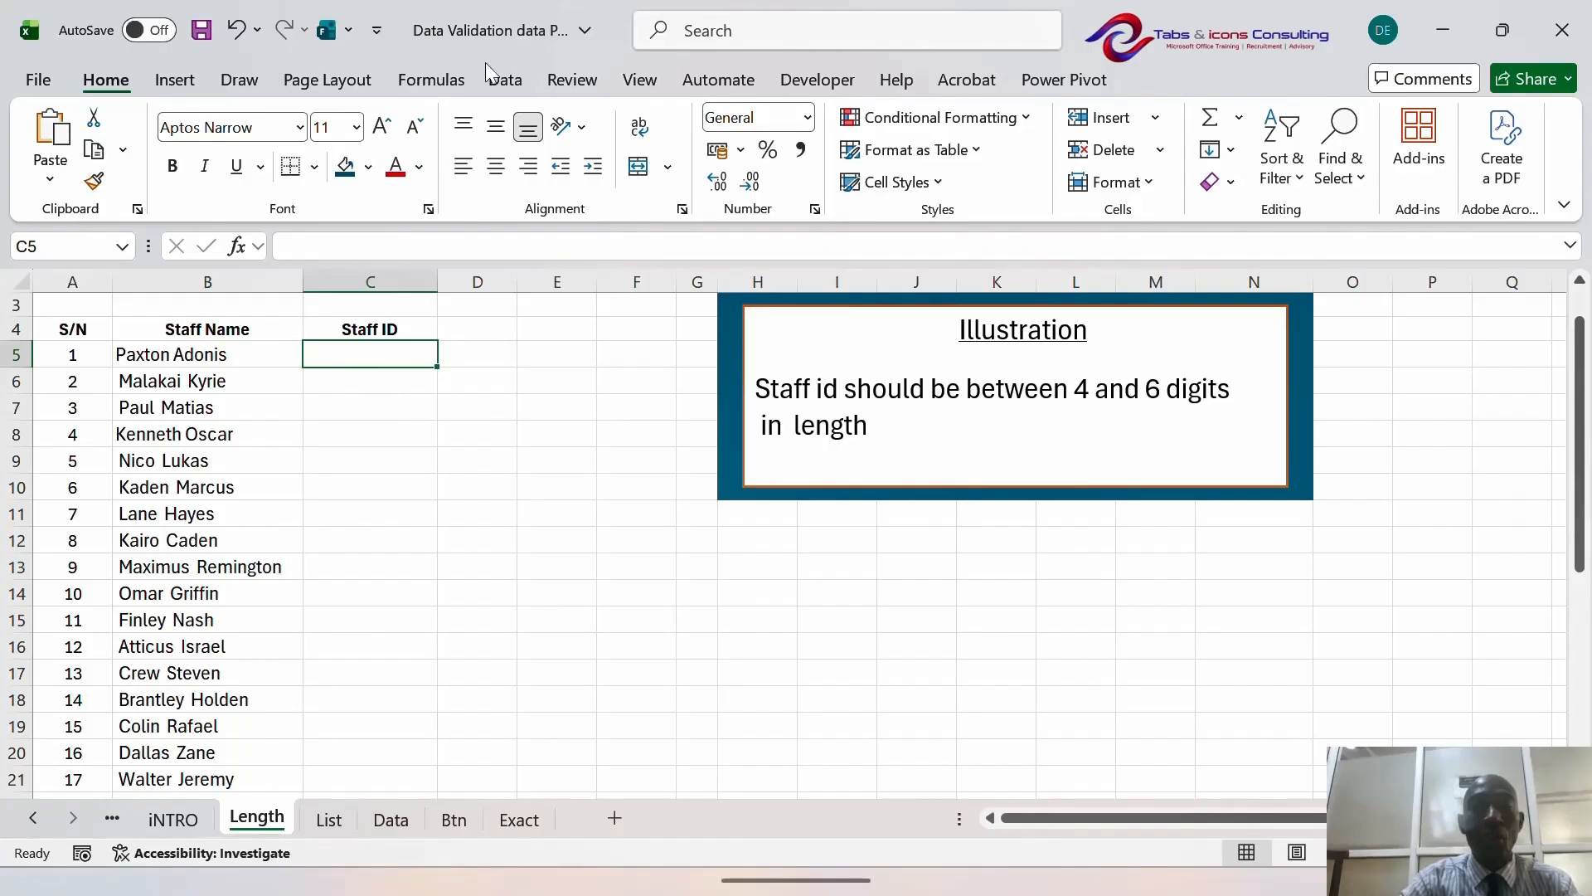
- Select Staff ID cells C5:C23 and open the Data Validation dialog from Data Tools
left_click(505, 80)
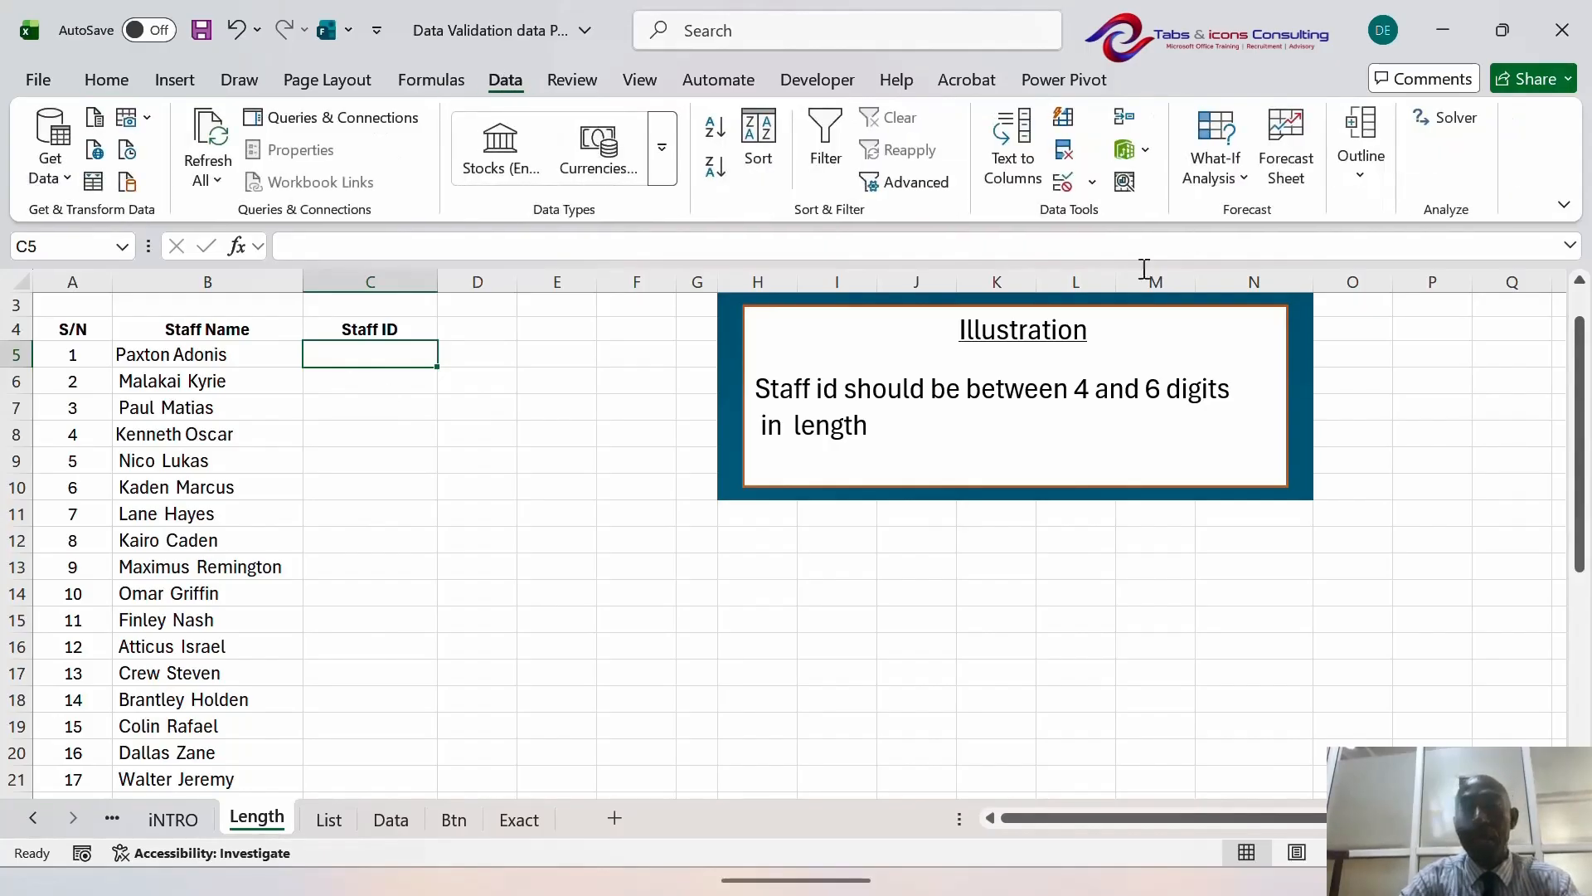
left_click(1093, 184)
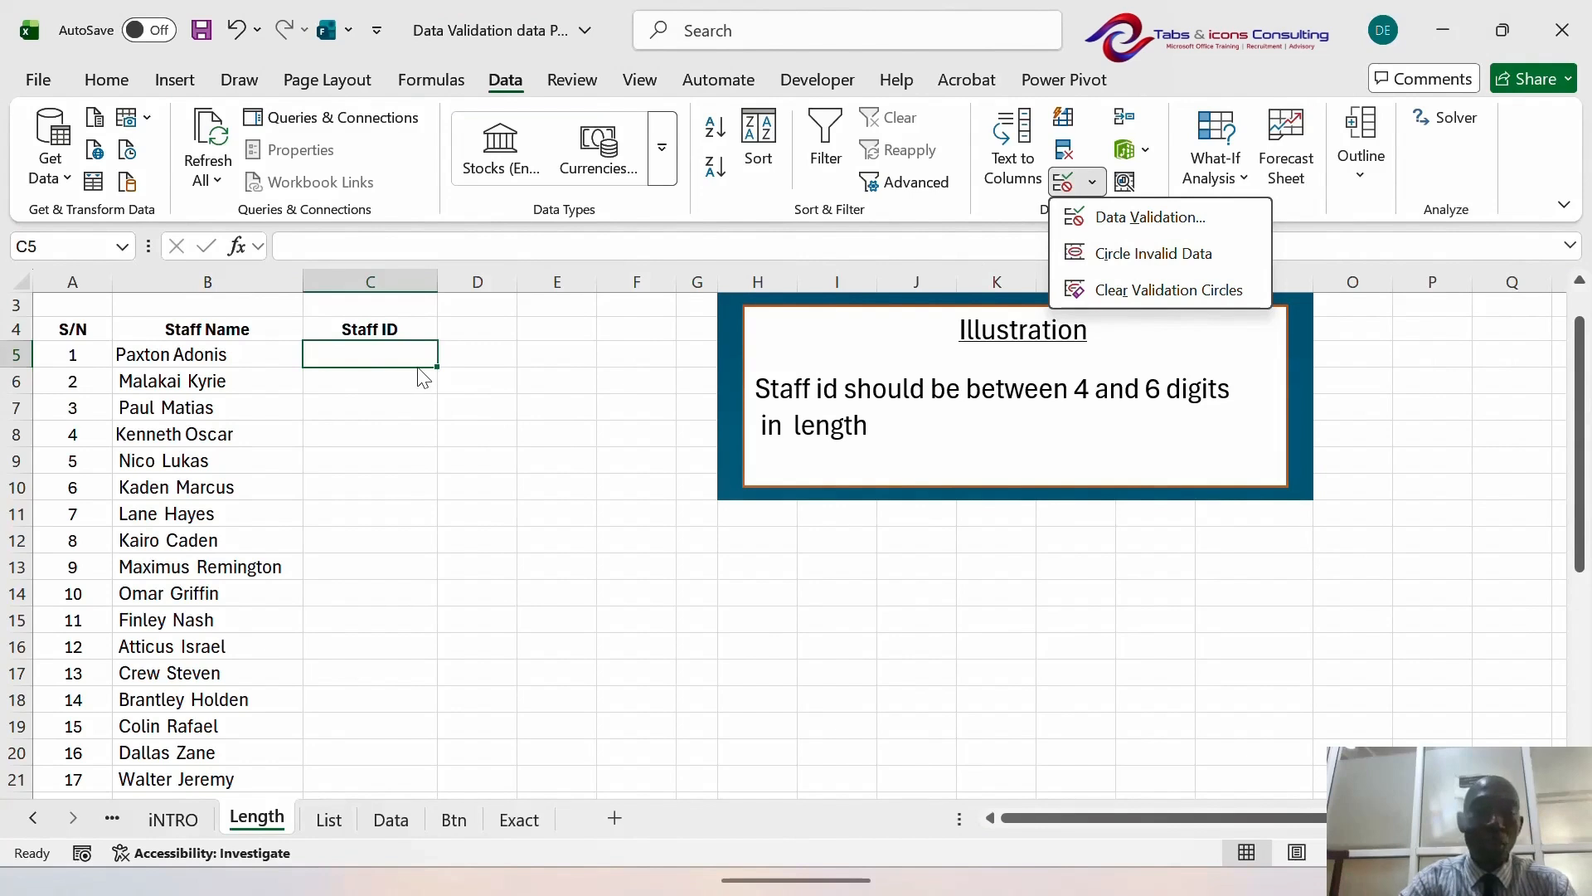
key("Escape")
key("Up")
key("Down")
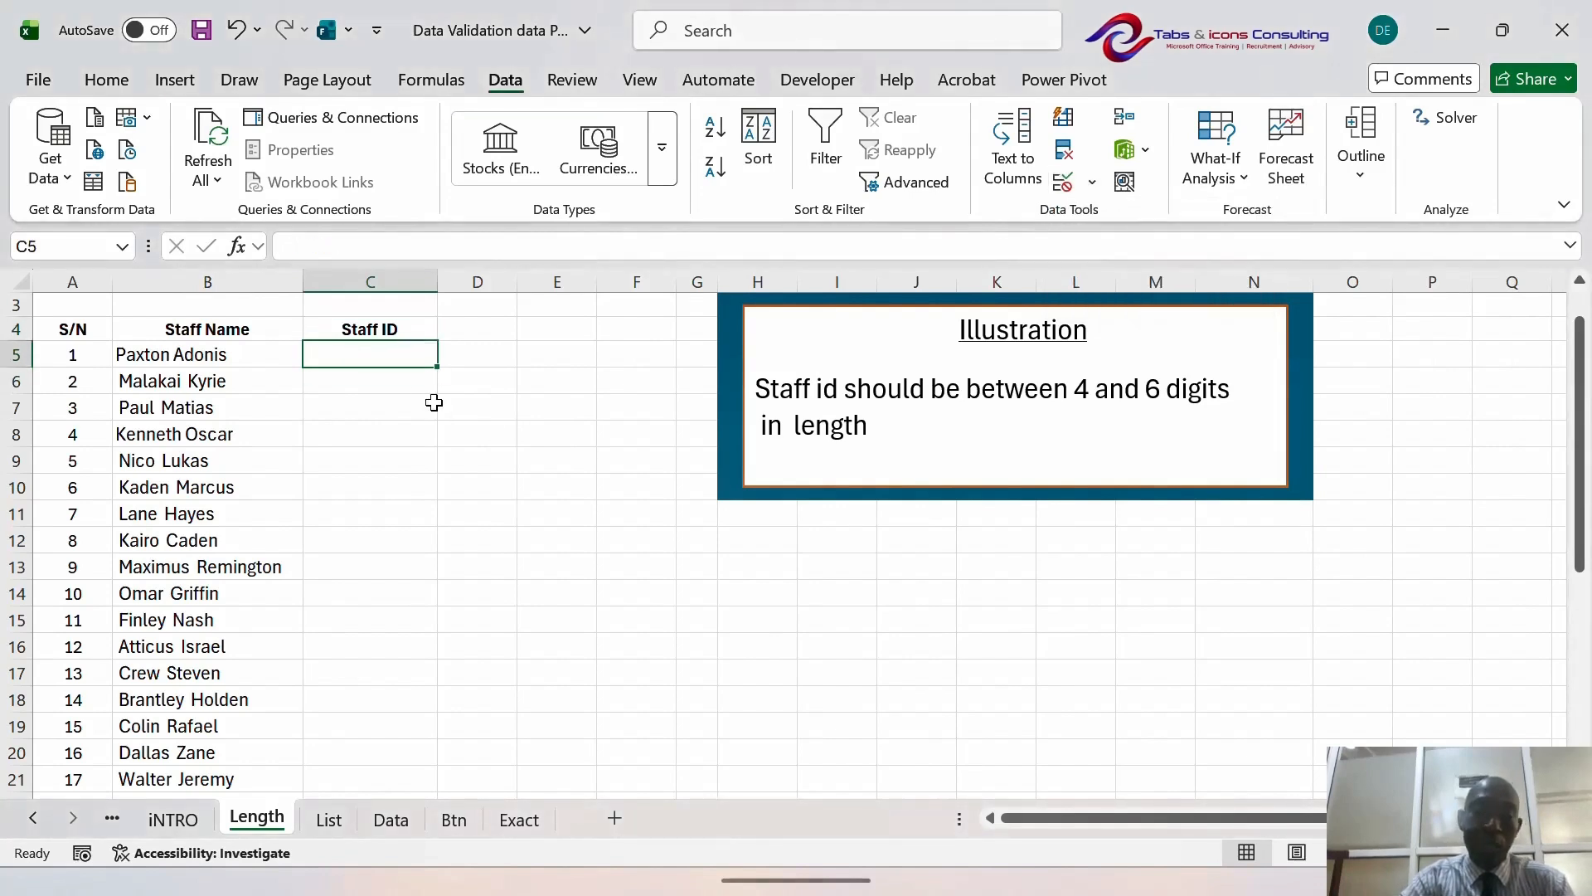
key("shift+Down")
key("shift+Down")
key("shift+Down")
key("shift+Down")
key("shift+Down")
key("shift+Down")
key("shift+Down")
key("shift+Down")
key("shift+Down")
key("shift+Down")
key("shift+Down")
key("shift+Down")
key("shift+Down")
key("shift+Down")
key("shift+Down")
key("shift+Down")
key("shift+Down")
key("shift+Down")
key("shift+Down")
key("shift+Down")
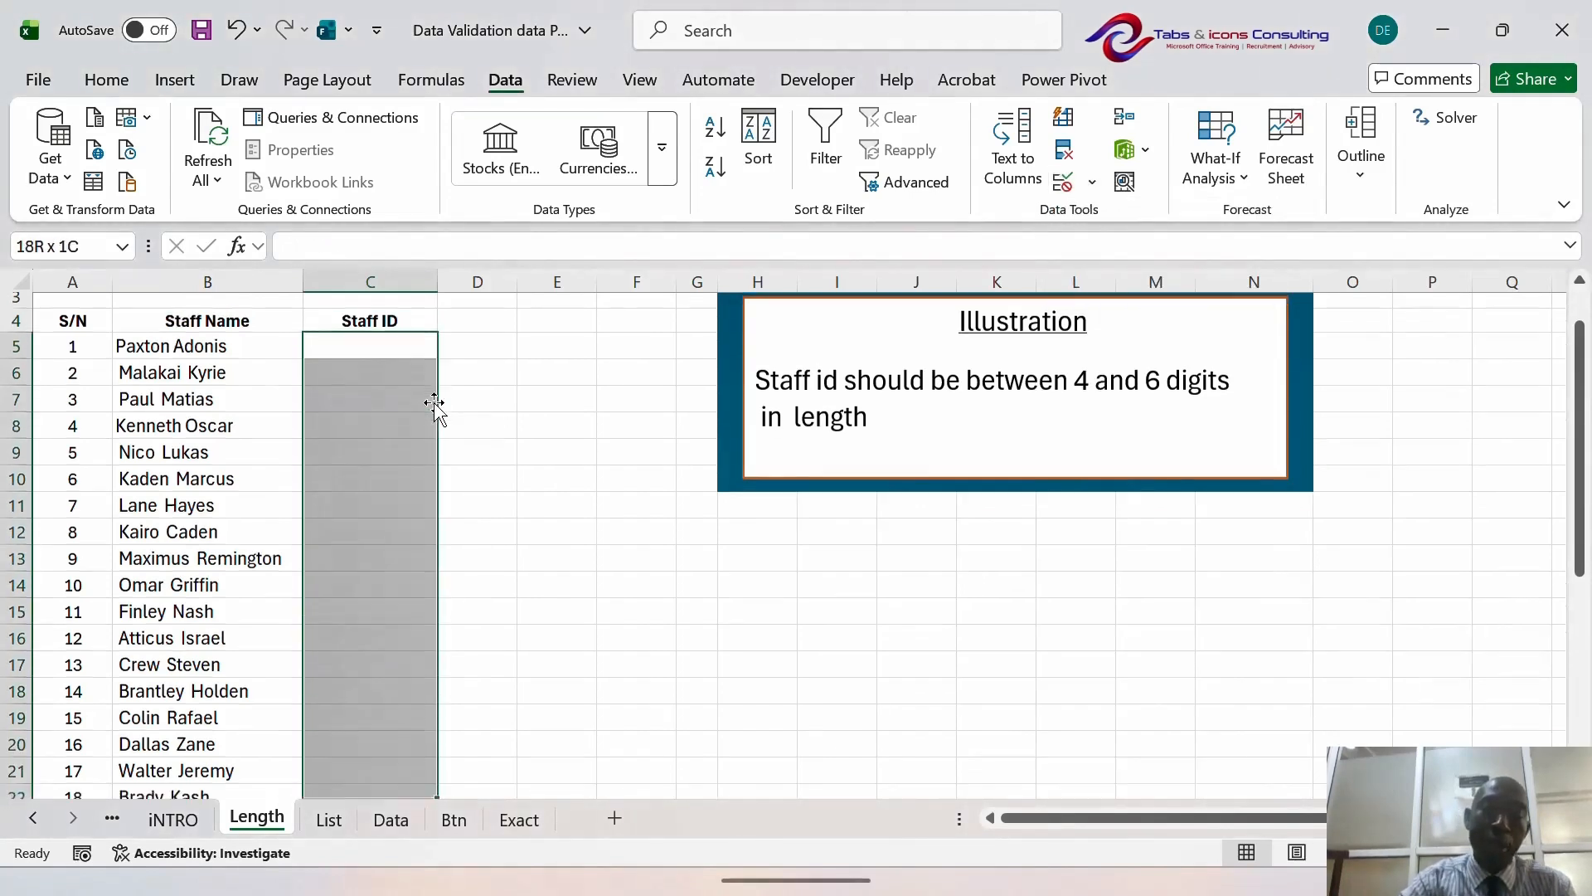
key("shift+Up")
key("shift+Up")
key("shift+Up")
key("shift+Up")
key("shift+Up")
key("shift+Up")
key("shift+Up")
key("shift+Up")
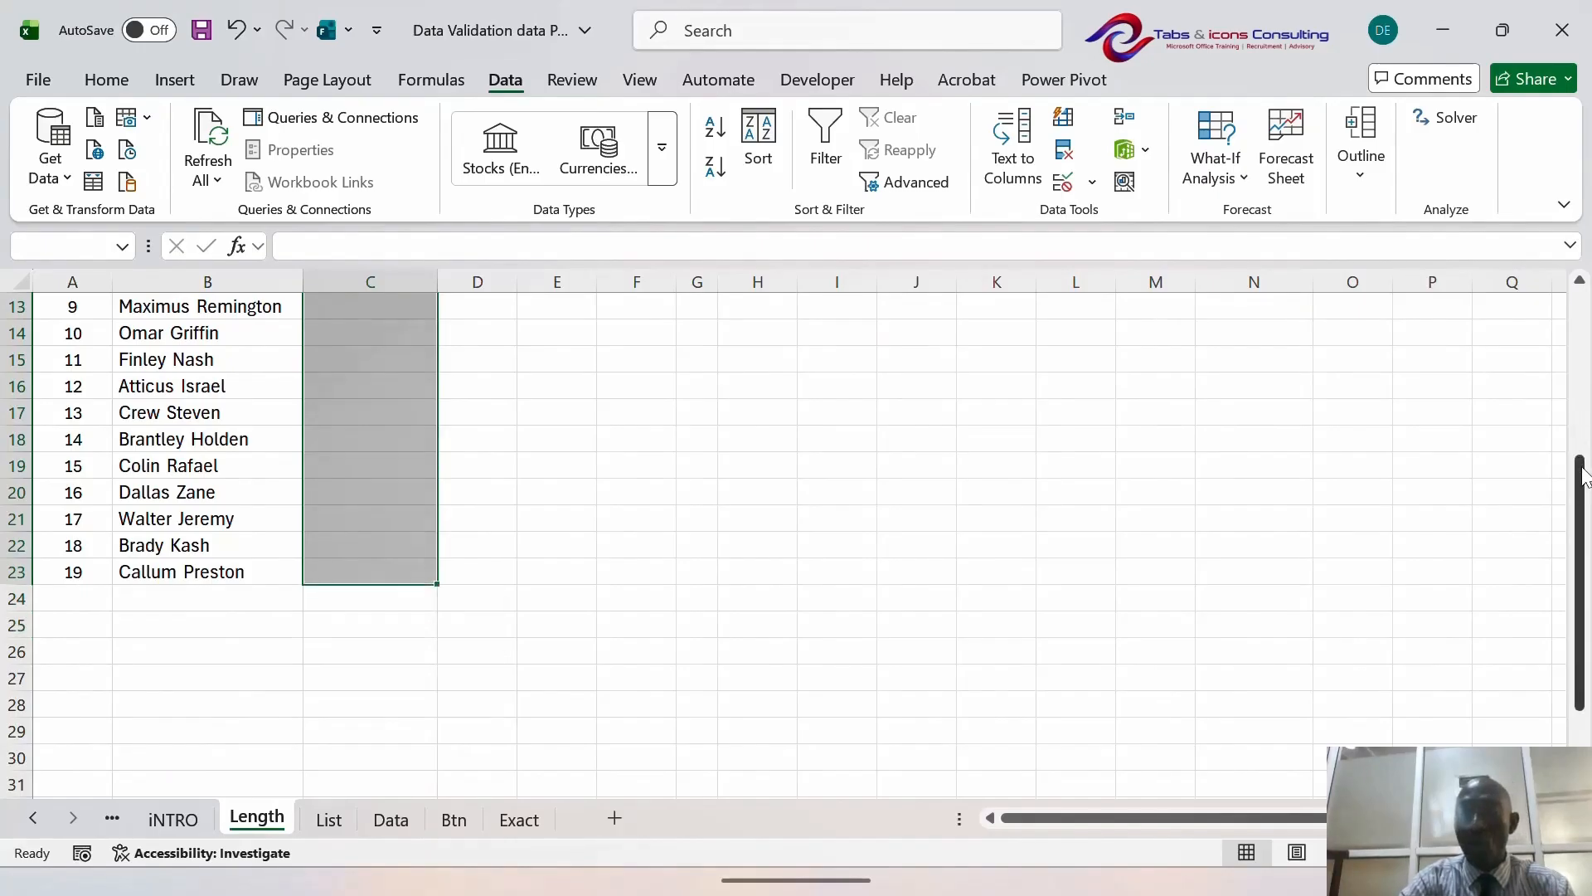
left_click_drag(1578, 481, 1578, 311)
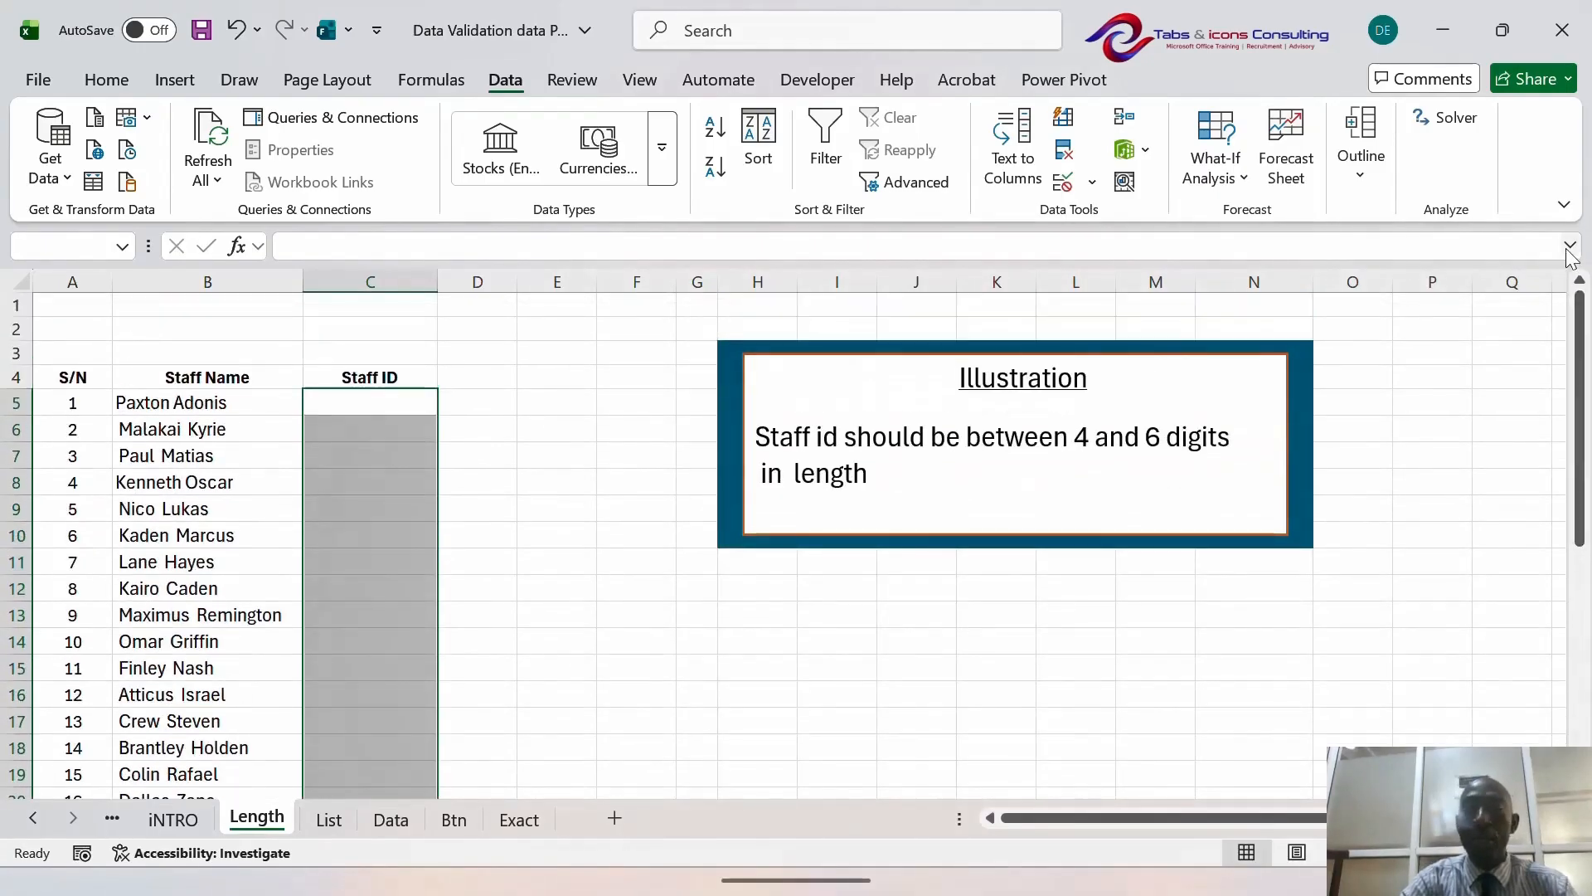
left_click(1092, 181)
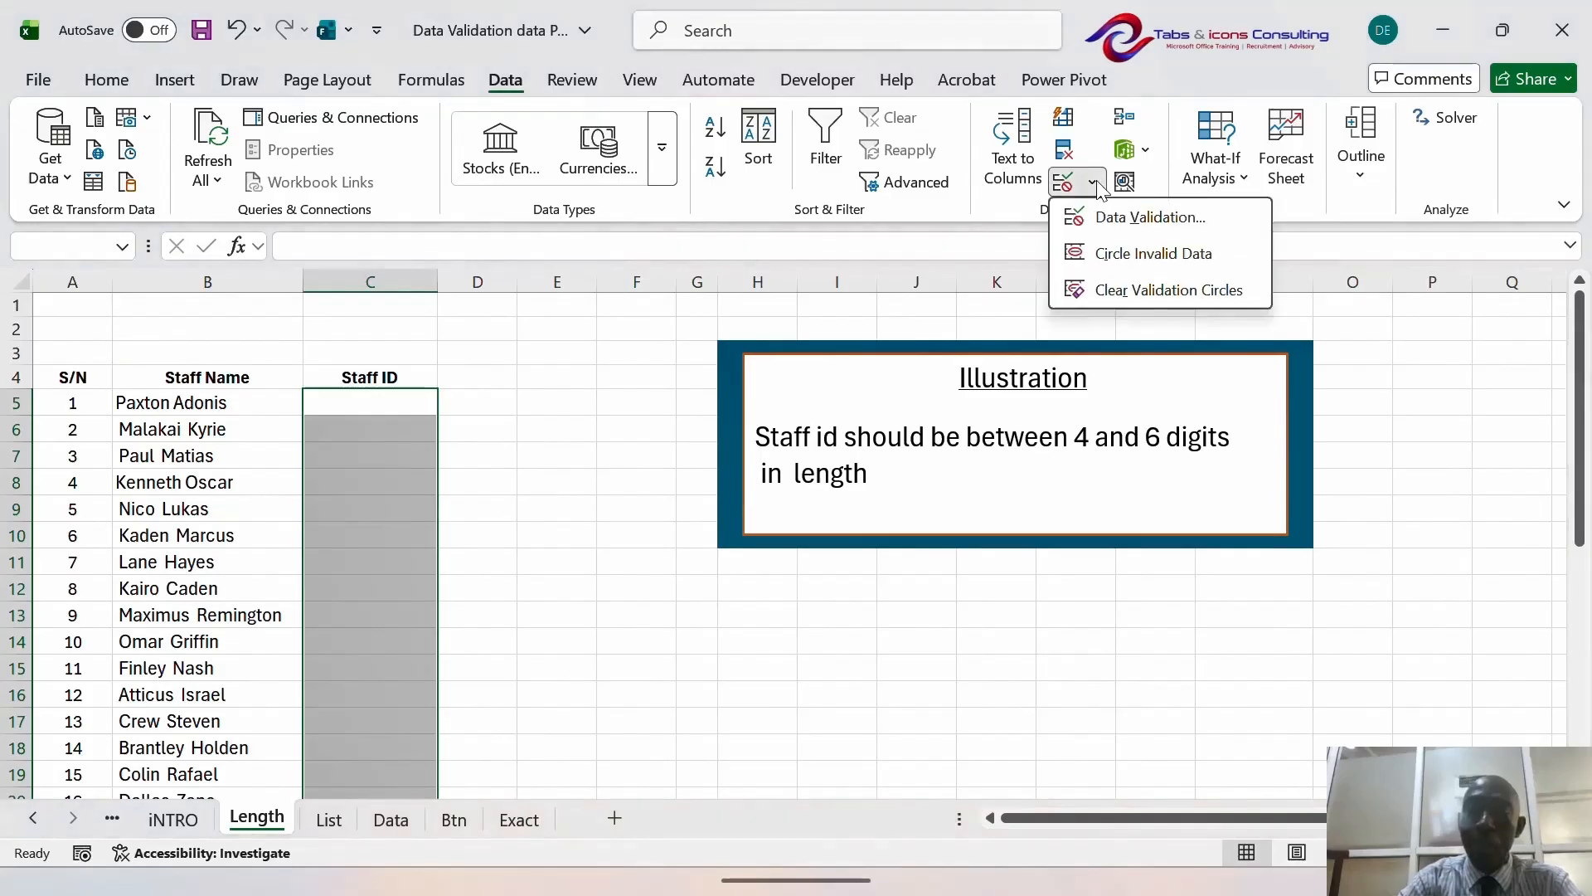
left_click(1103, 215)
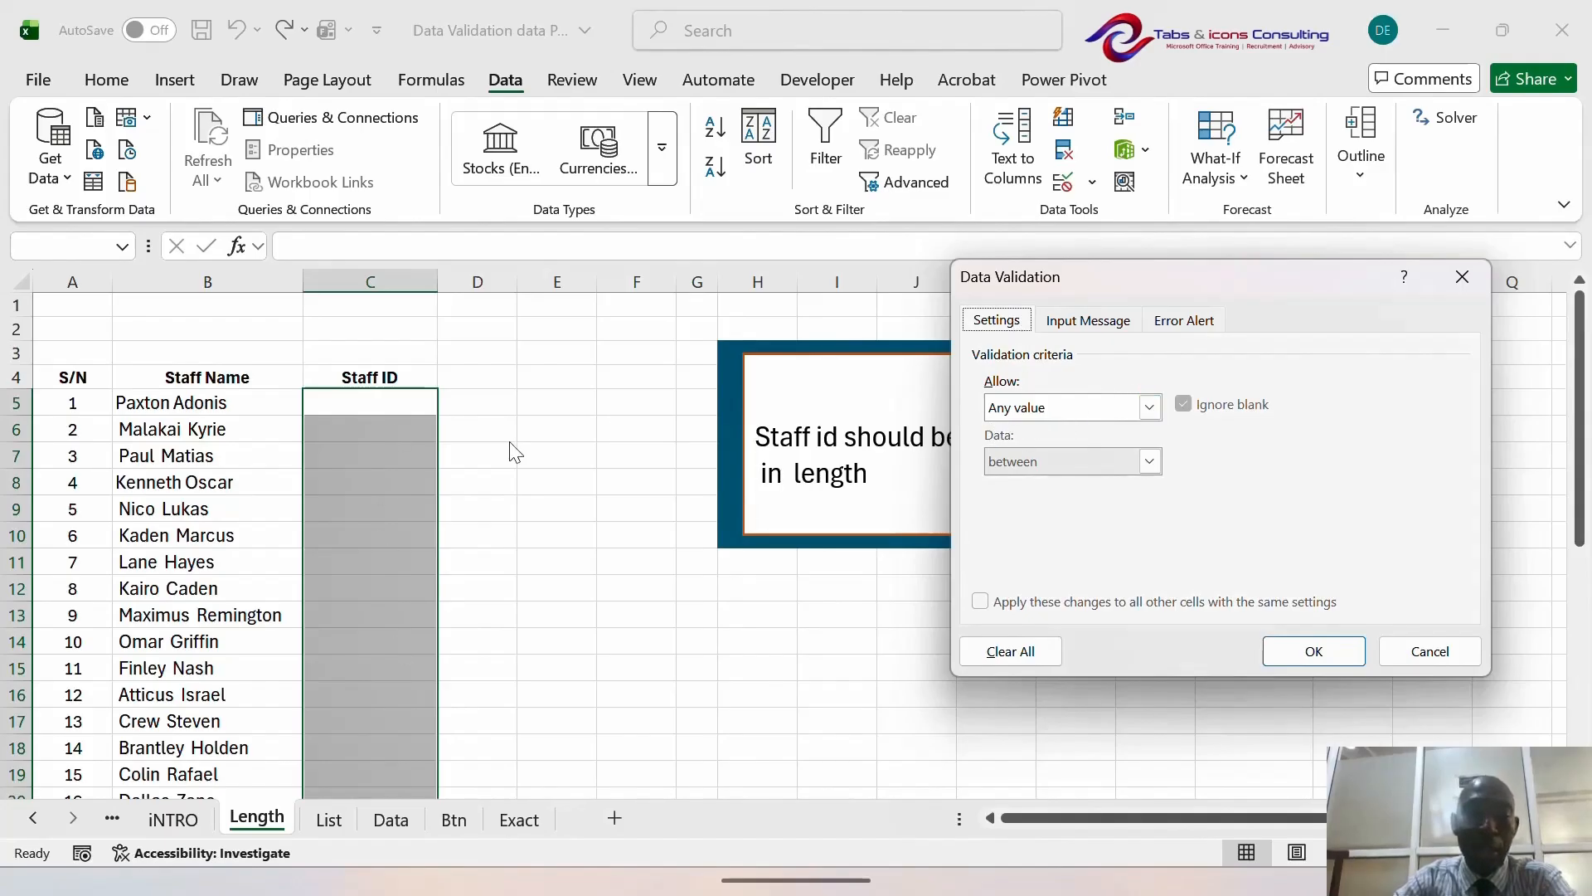
- Allow Text length between a minimum of 4 and a maximum of 6
left_click(1148, 408)
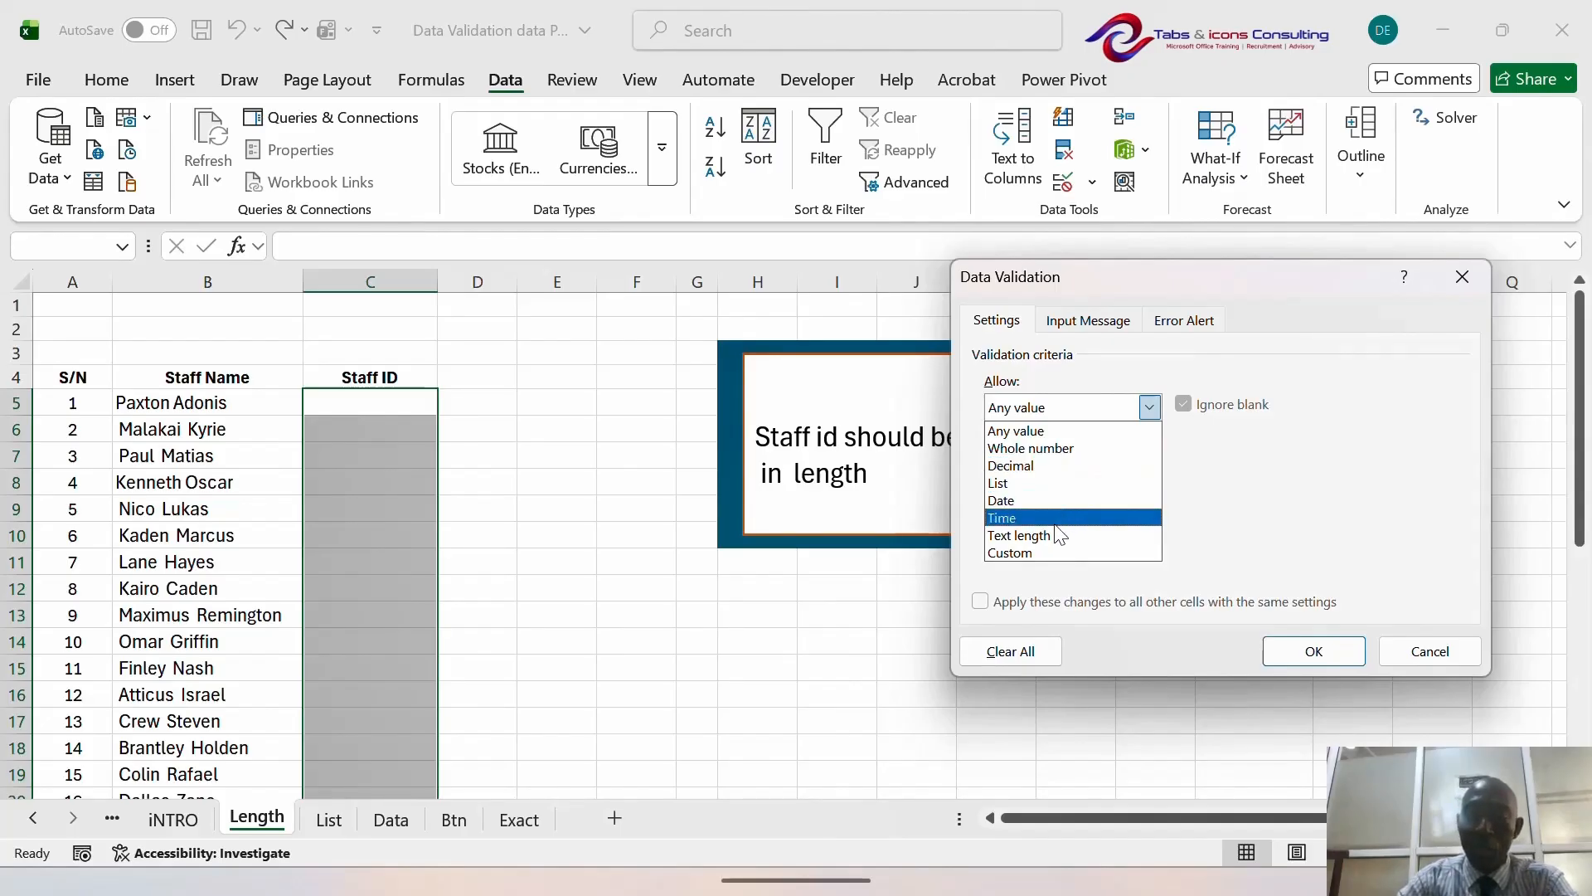
left_click(1028, 535)
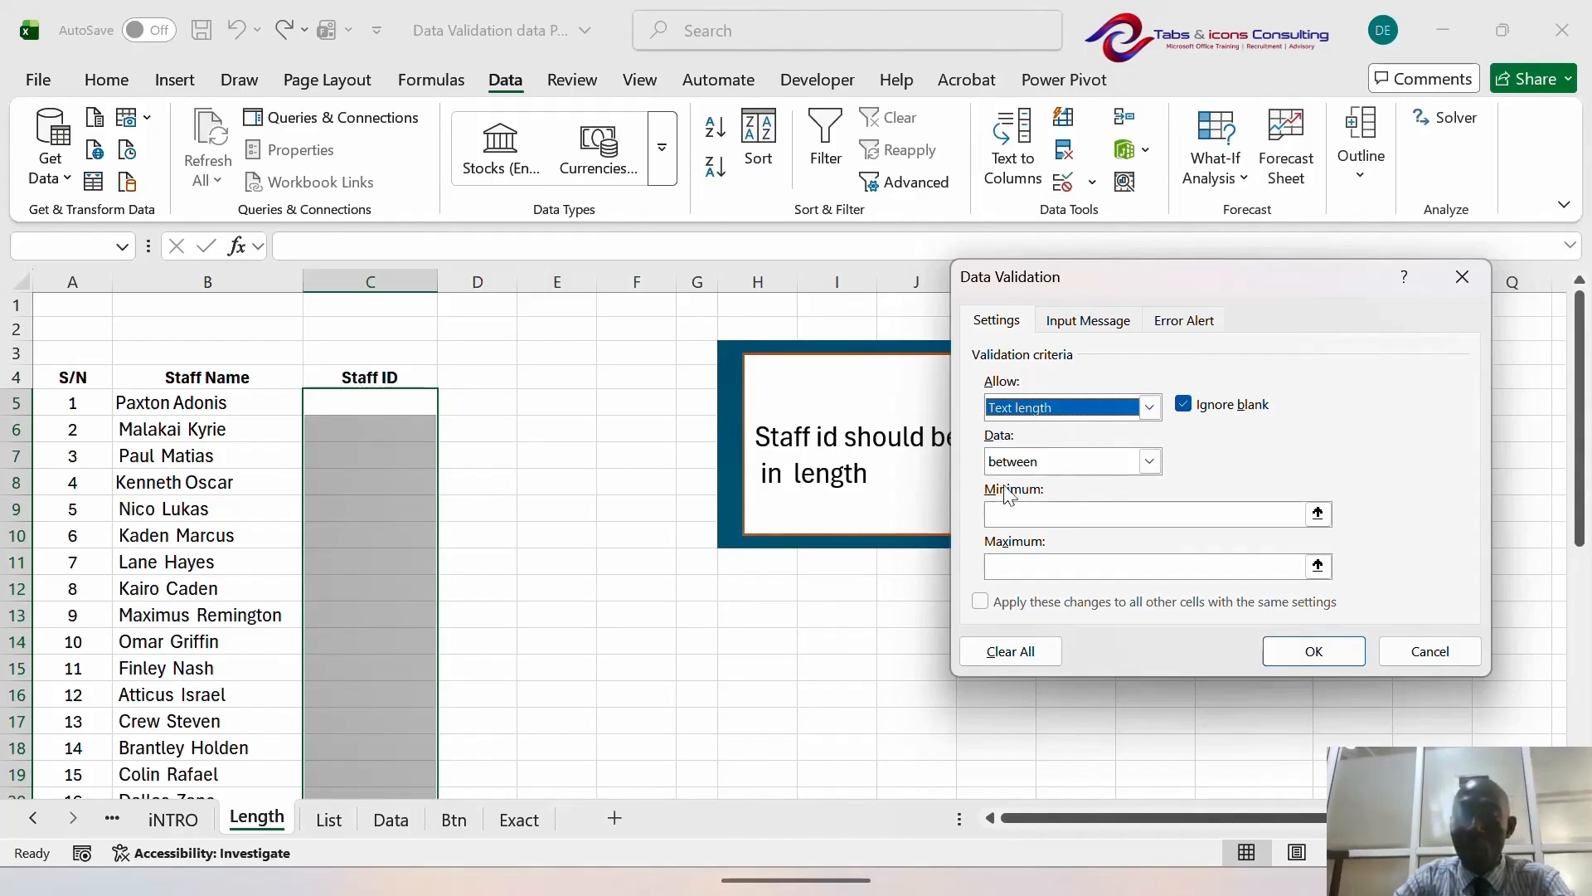
left_click(1151, 462)
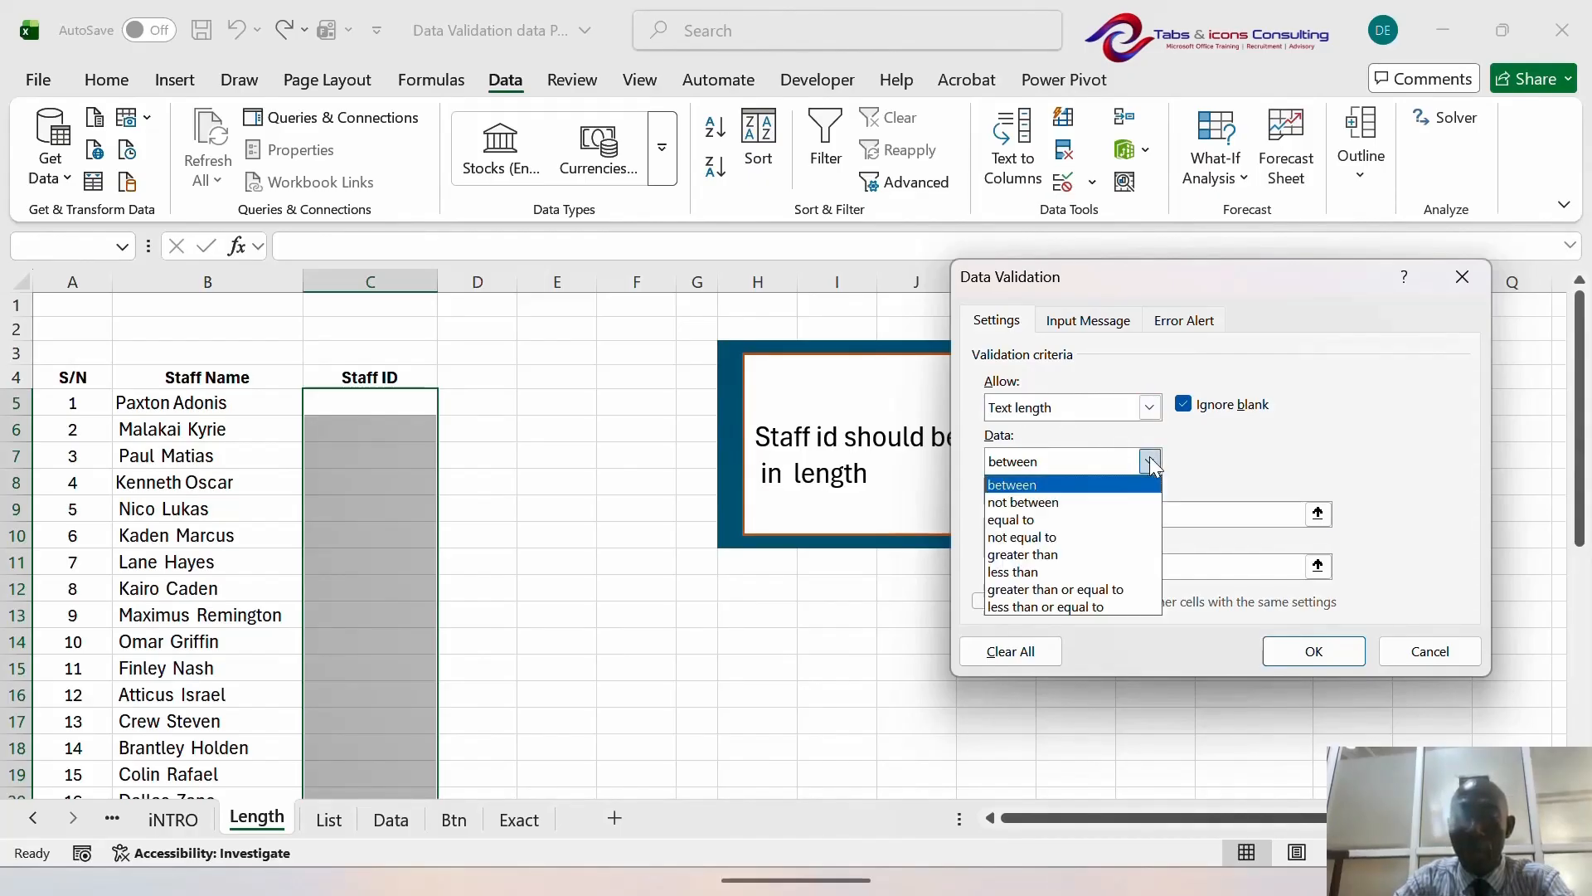
left_click(1151, 462)
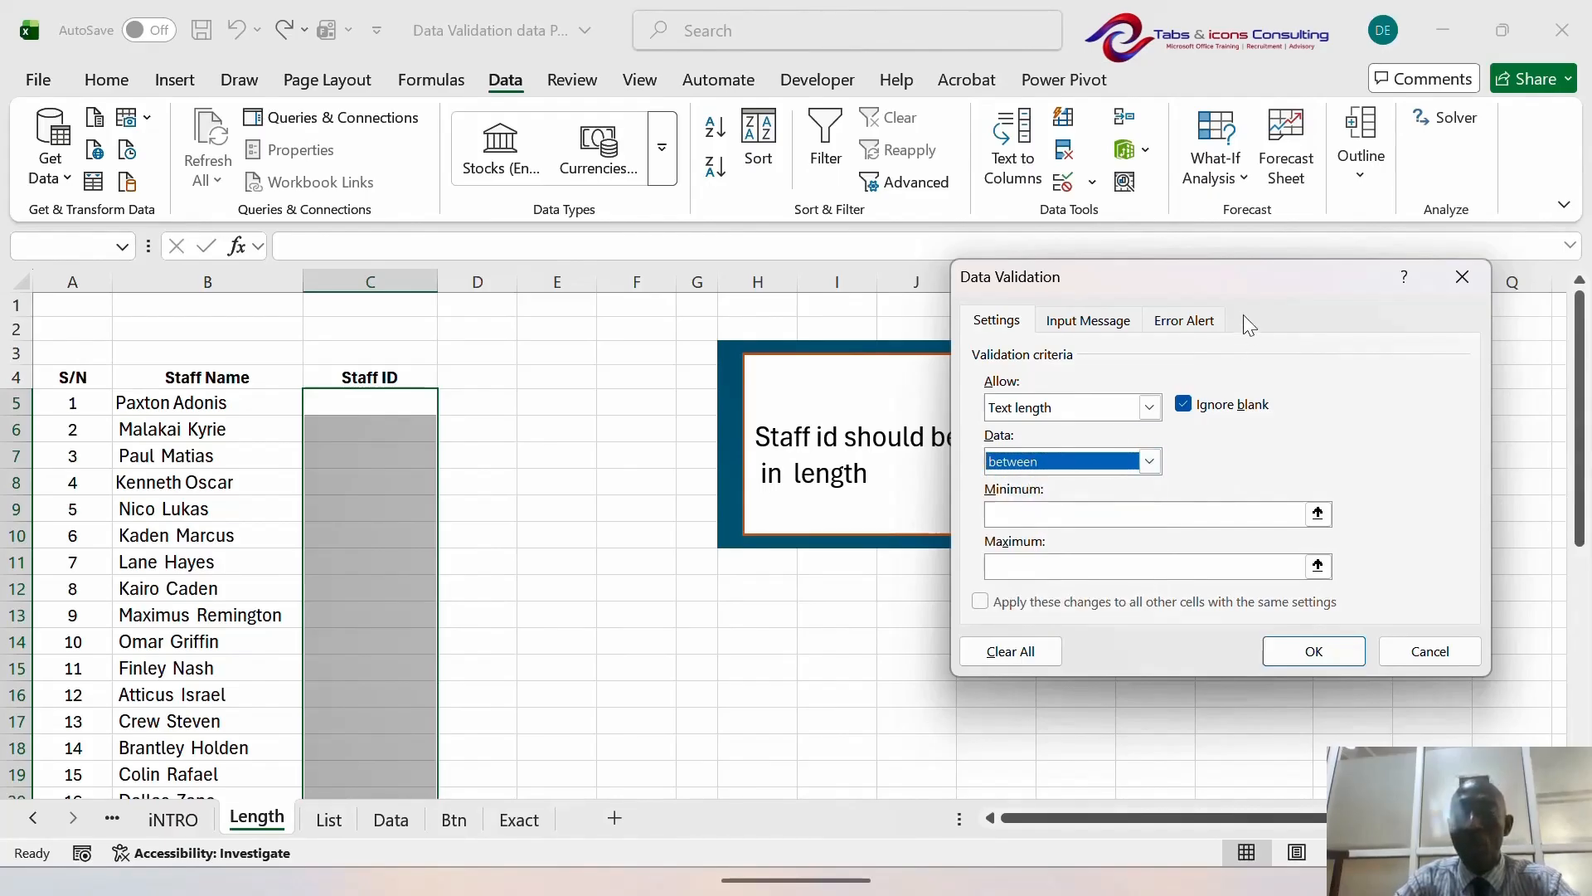
left_click(1029, 516)
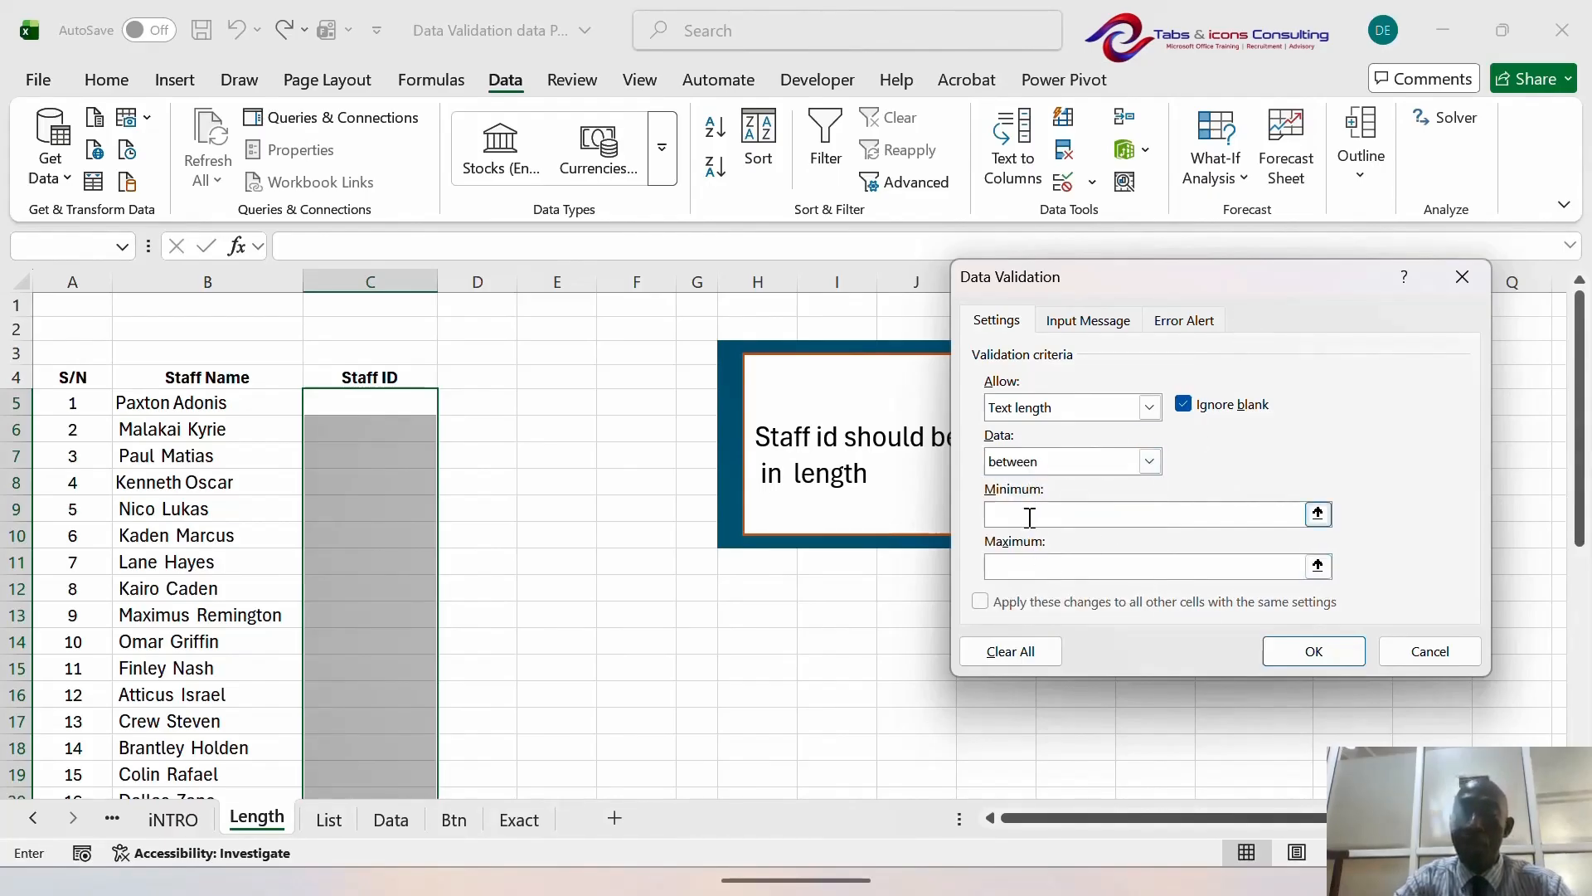
type("4")
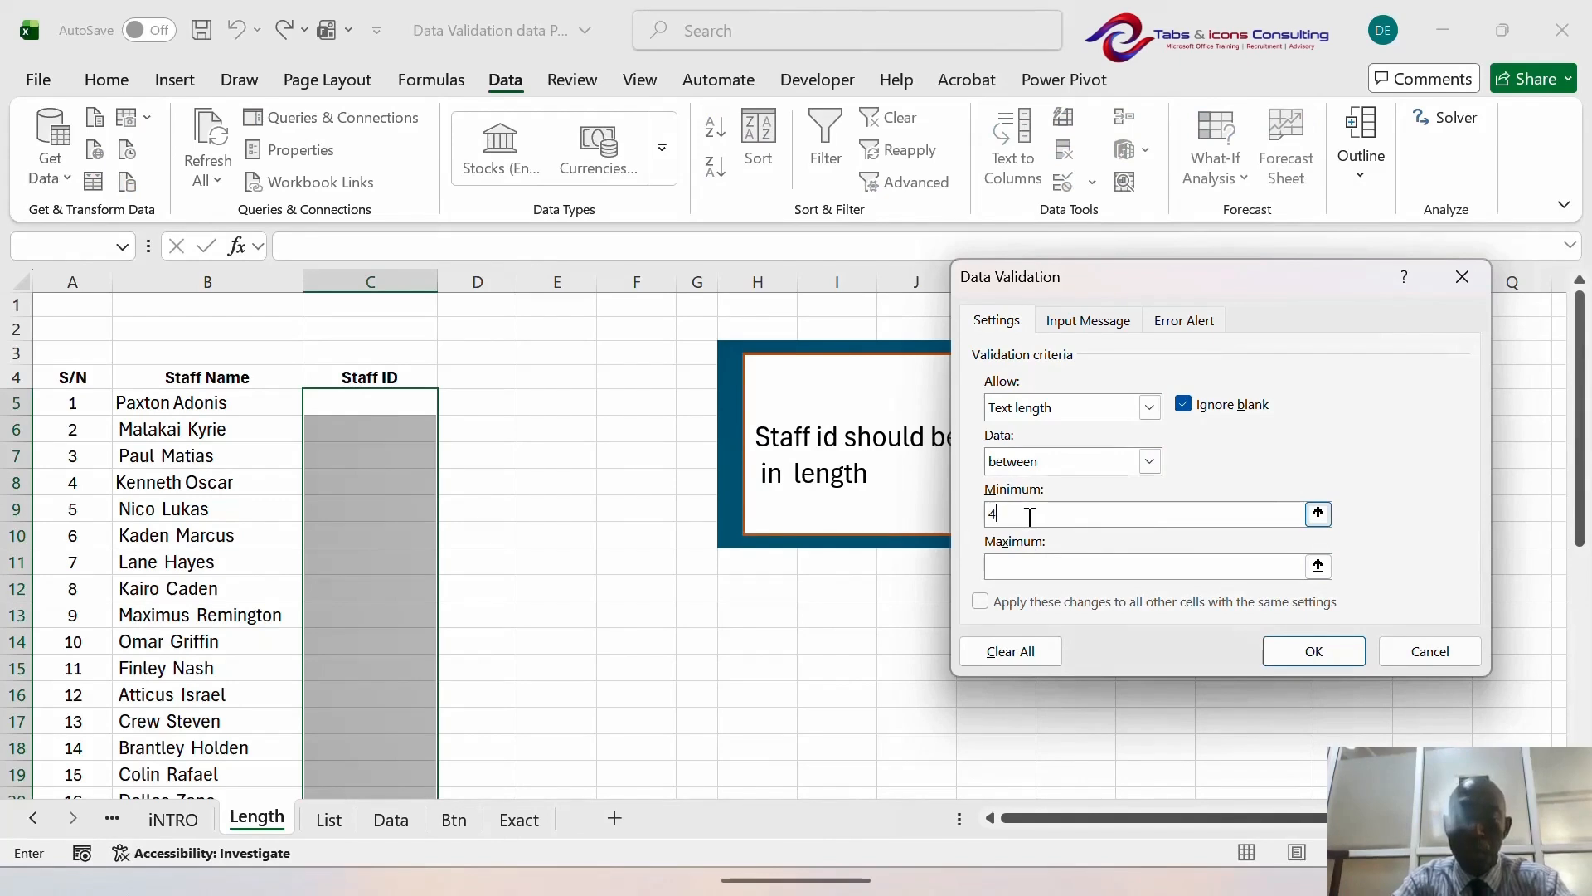
key("Tab")
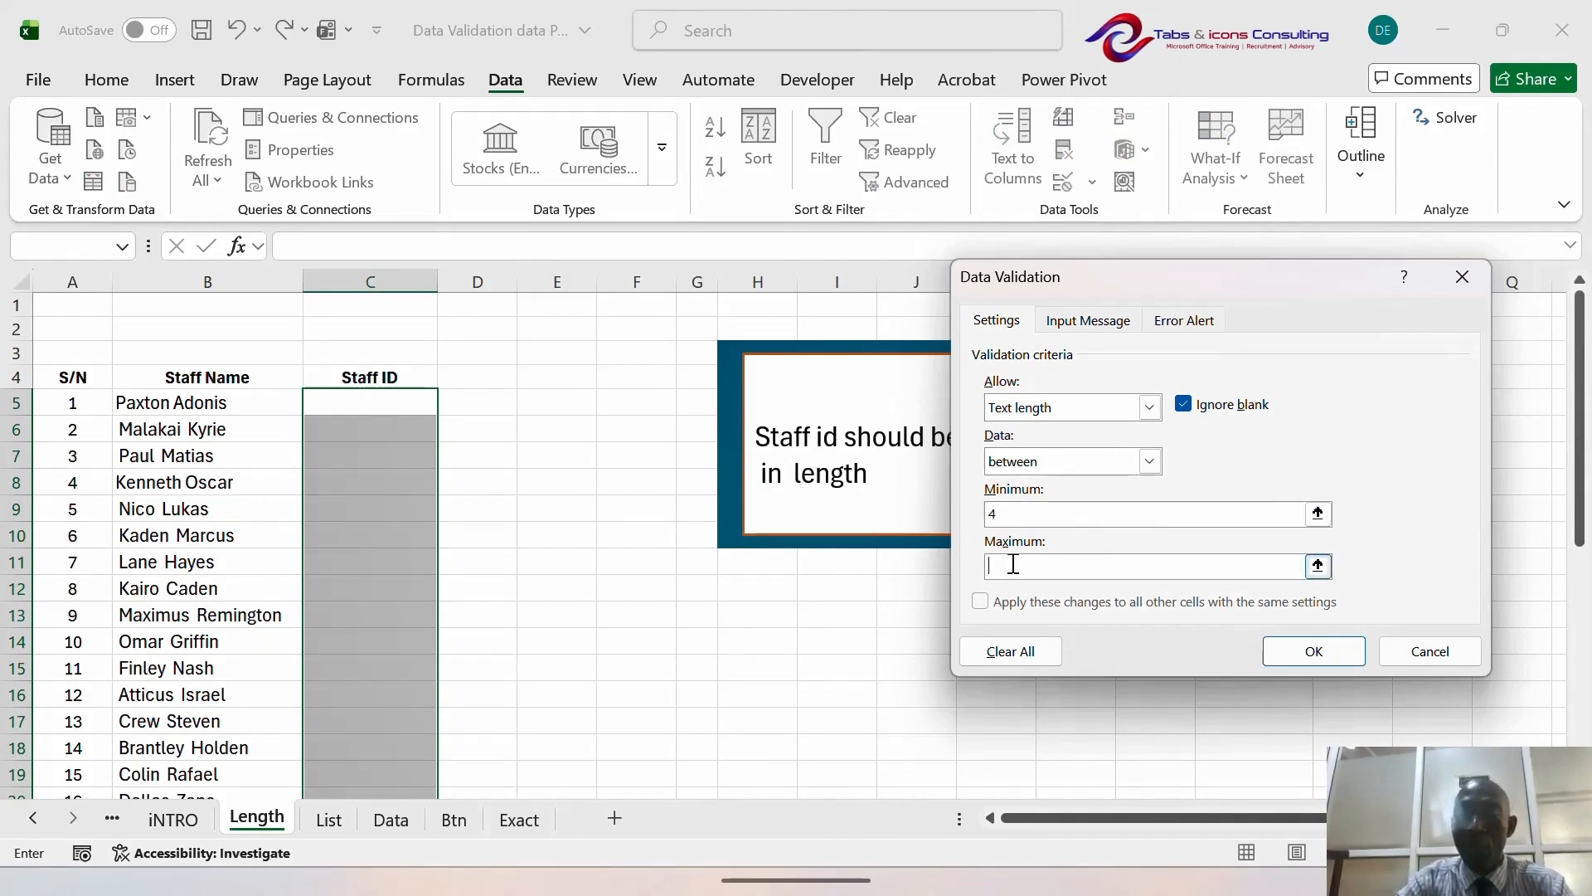
type("6")
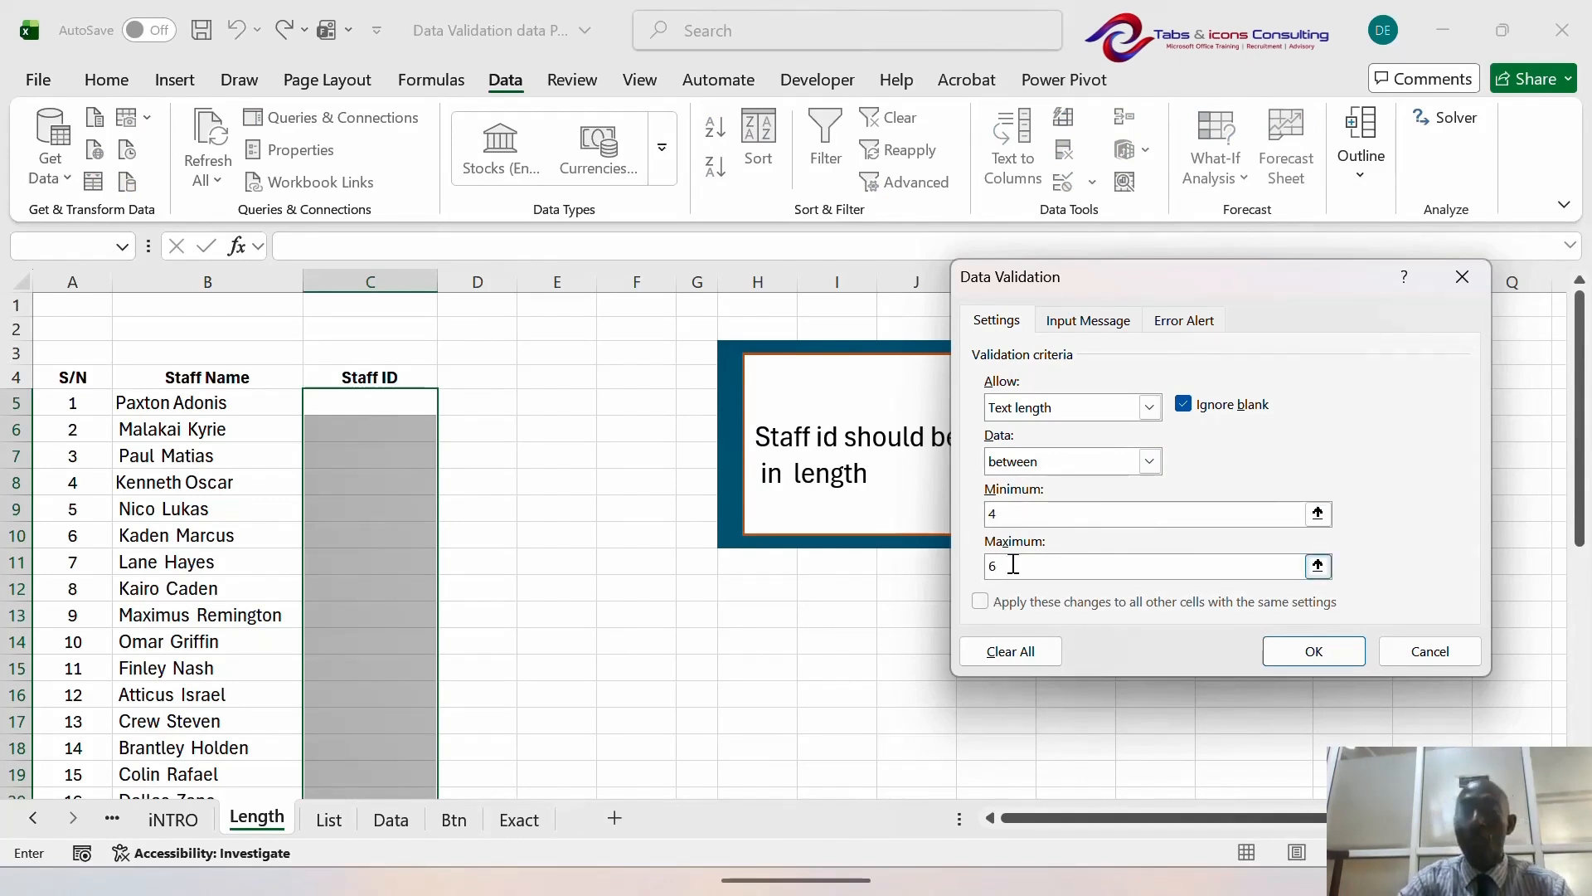
left_click_drag(1301, 271, 1064, 283)
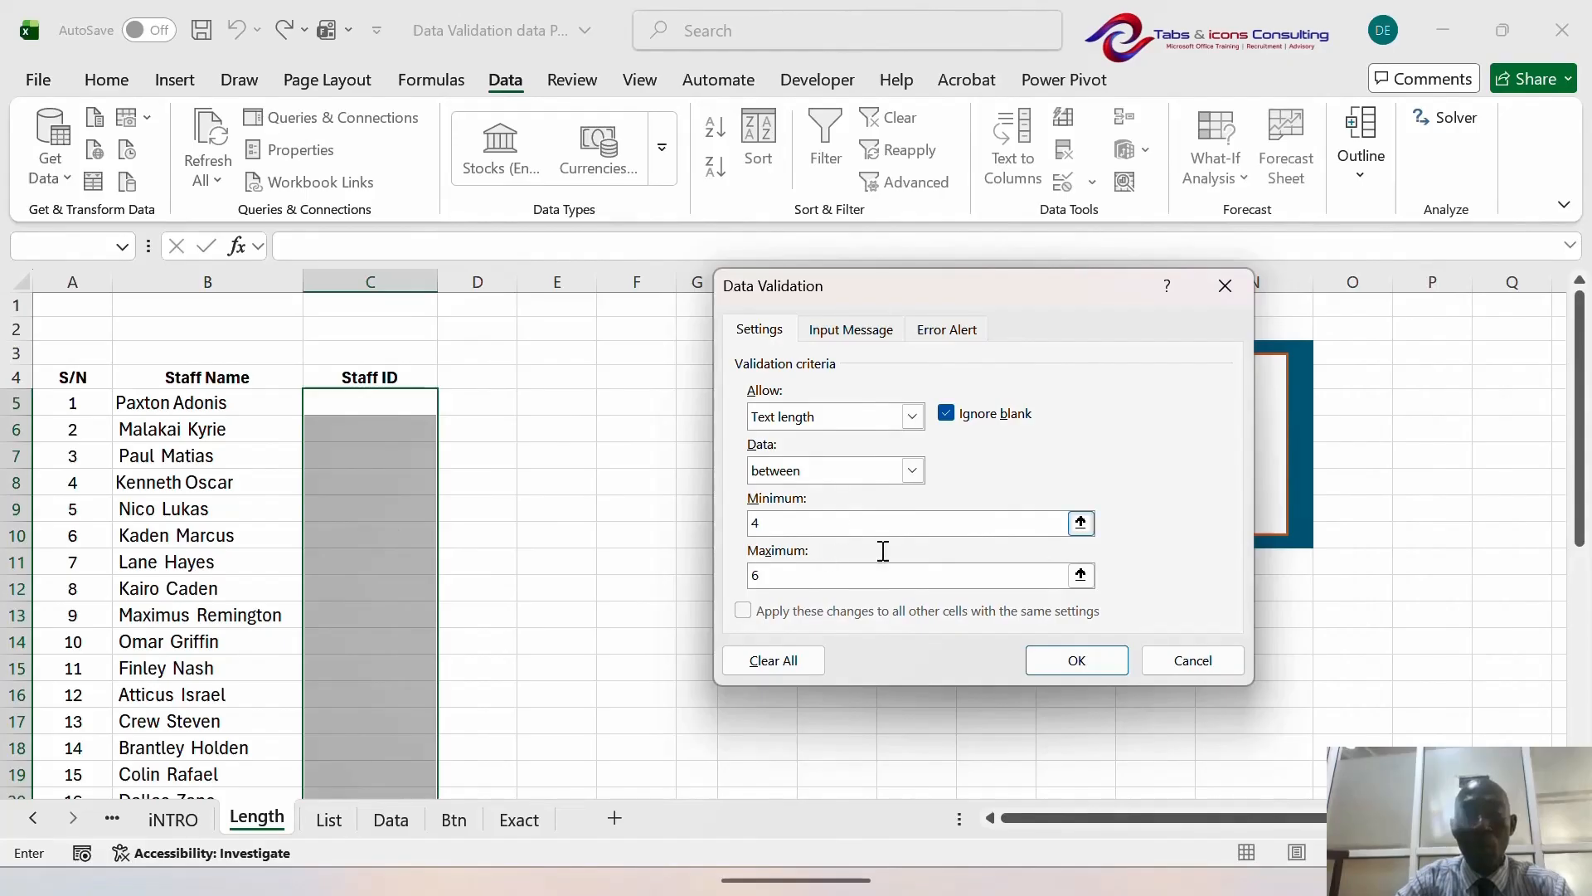
- Apply the 4–6 length rule and enter Staff IDs 2323 and 6754 from C5
left_click(1088, 657)
left_click(383, 415)
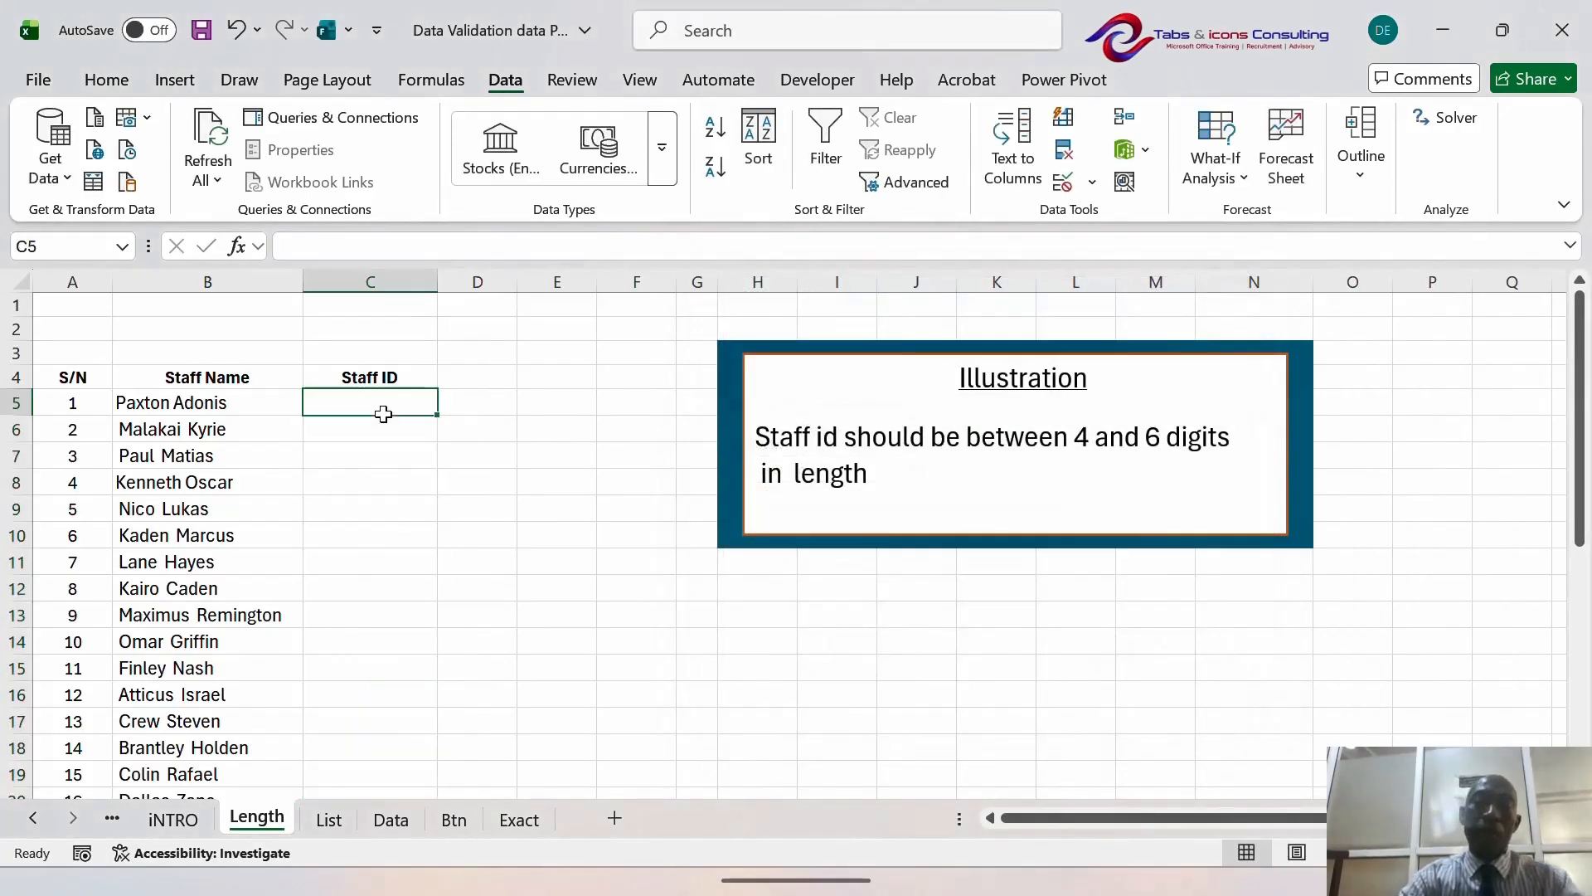
type("232")
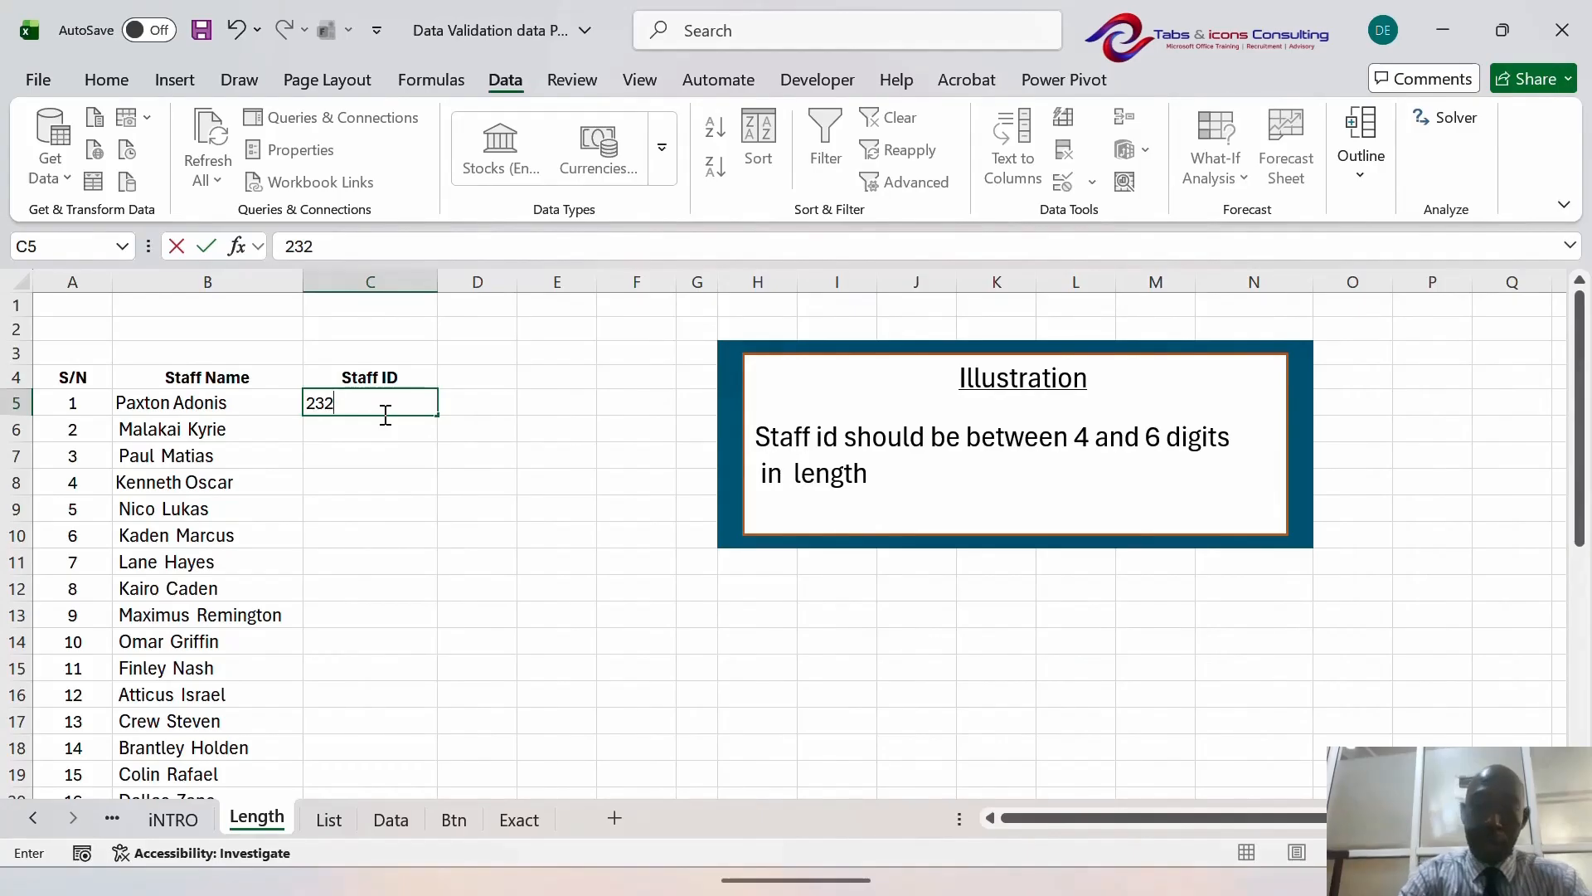
type("3")
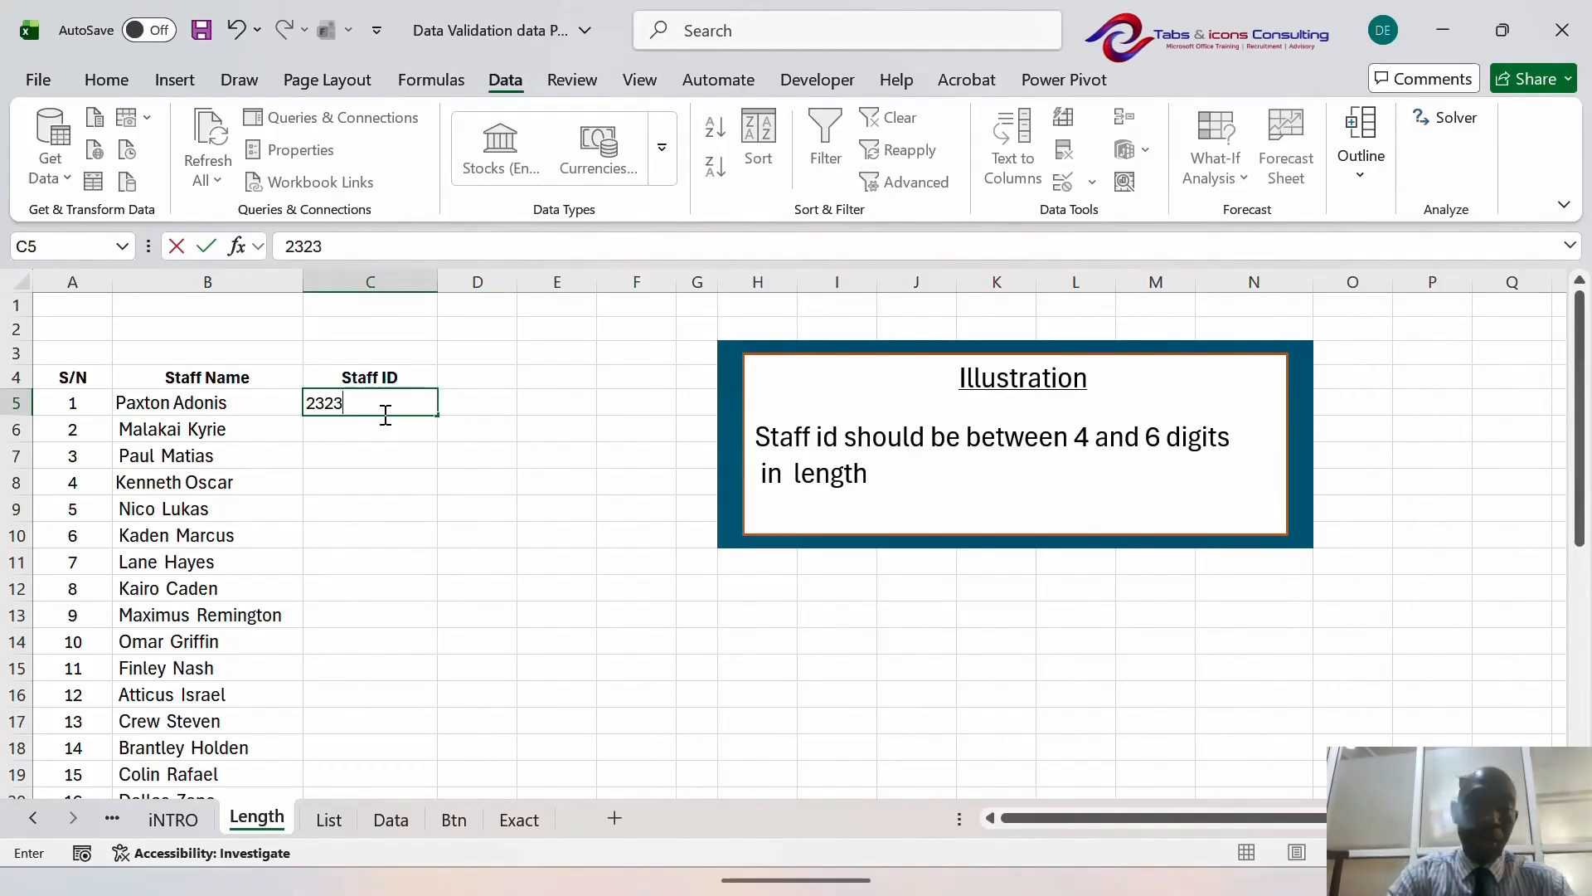
key("Return")
type("6754")
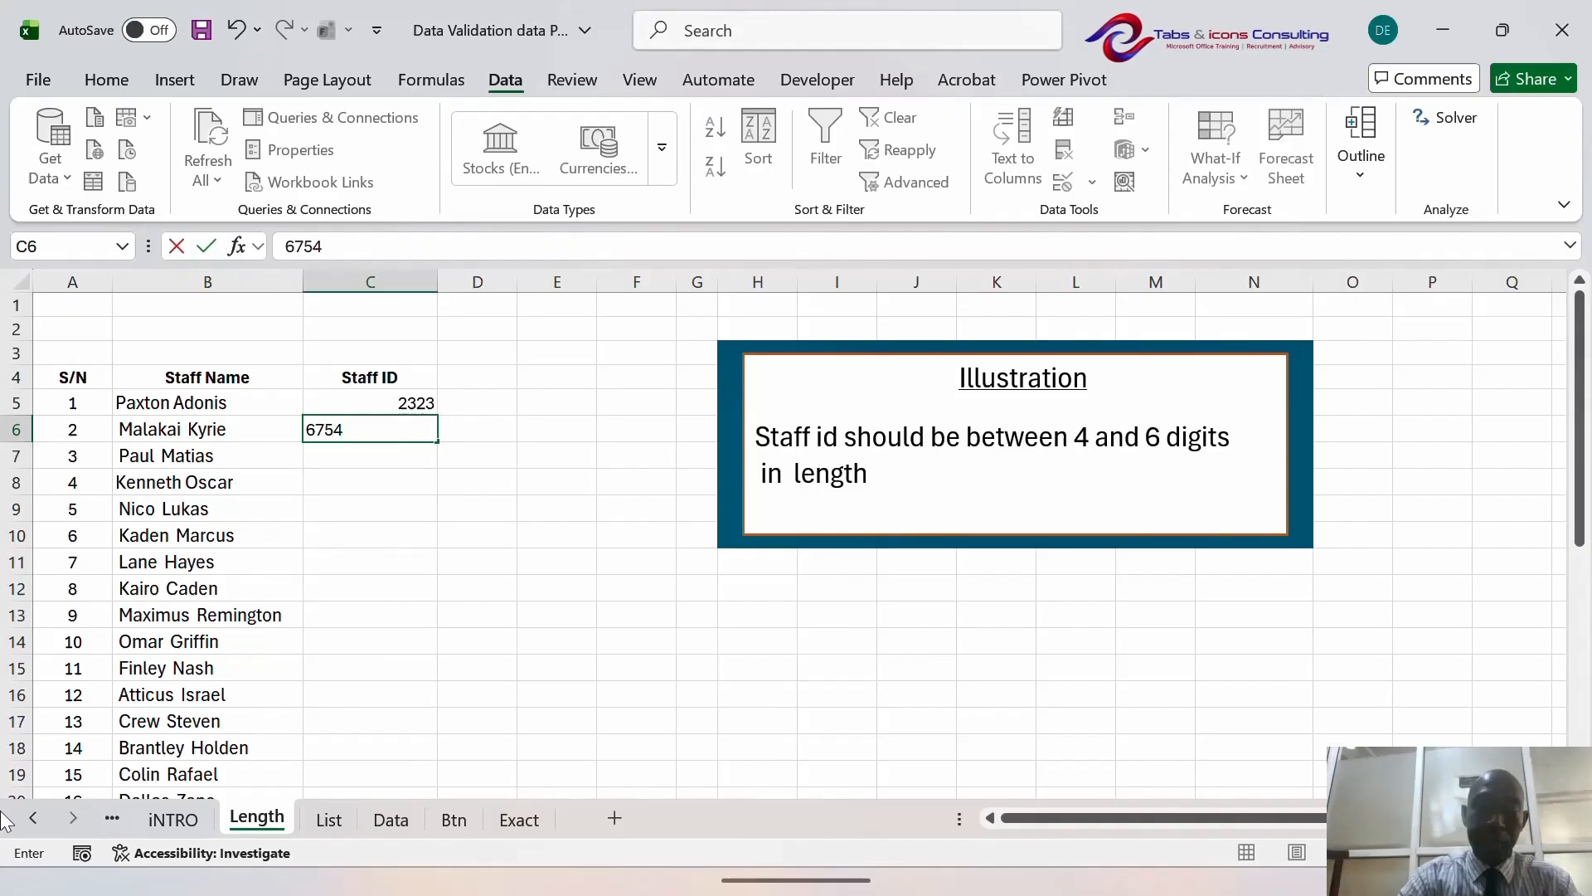
key("Return")
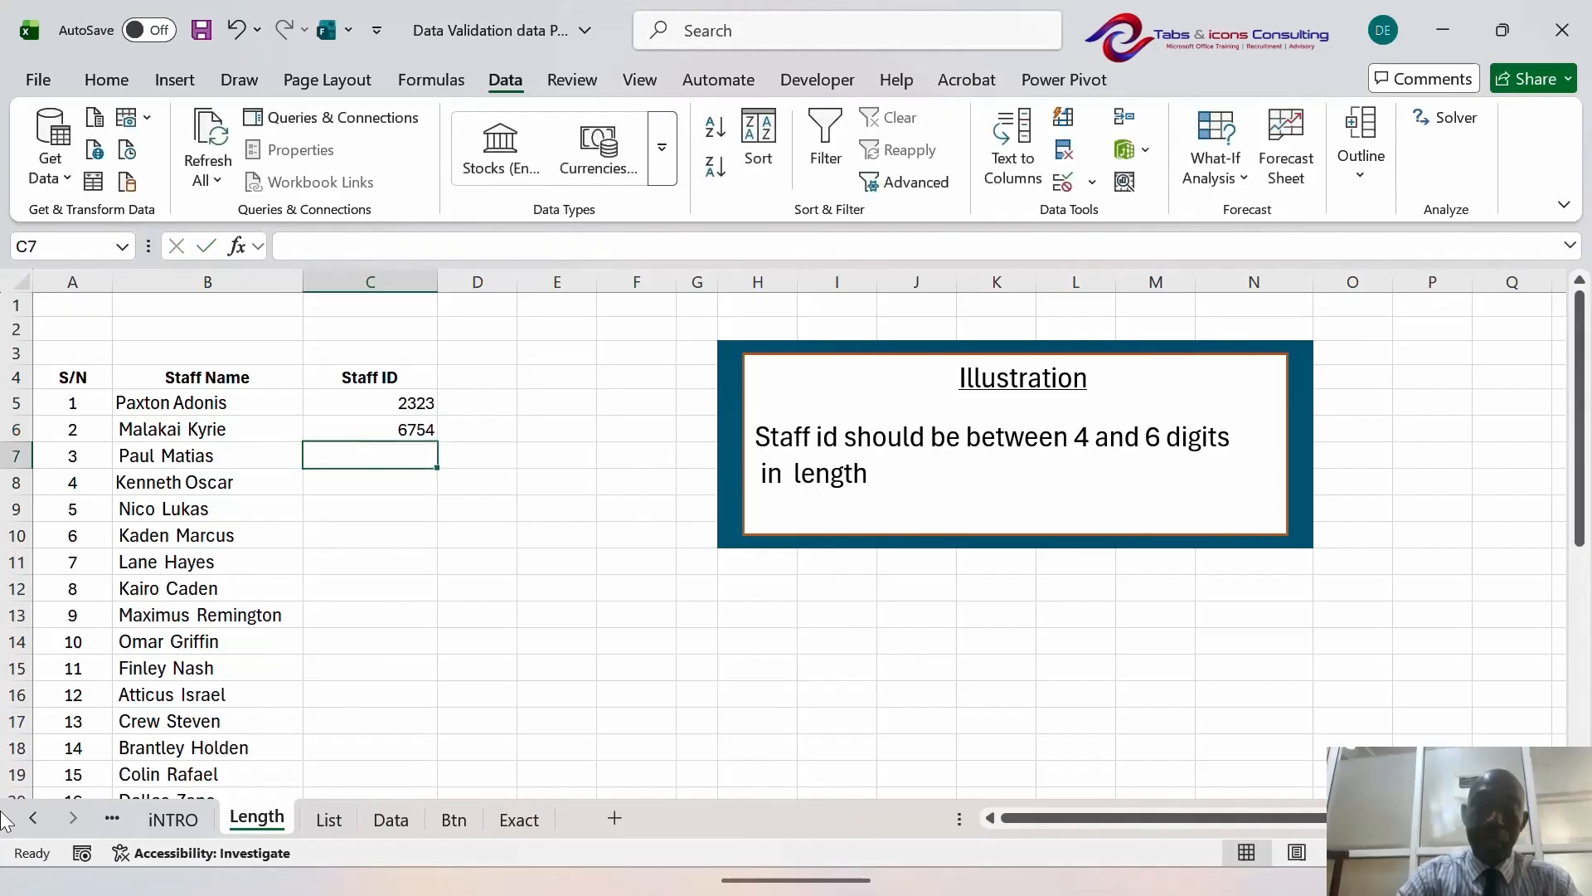
- Enter 286734, then try 7856329 in C8 to trigger the length error
type("28")
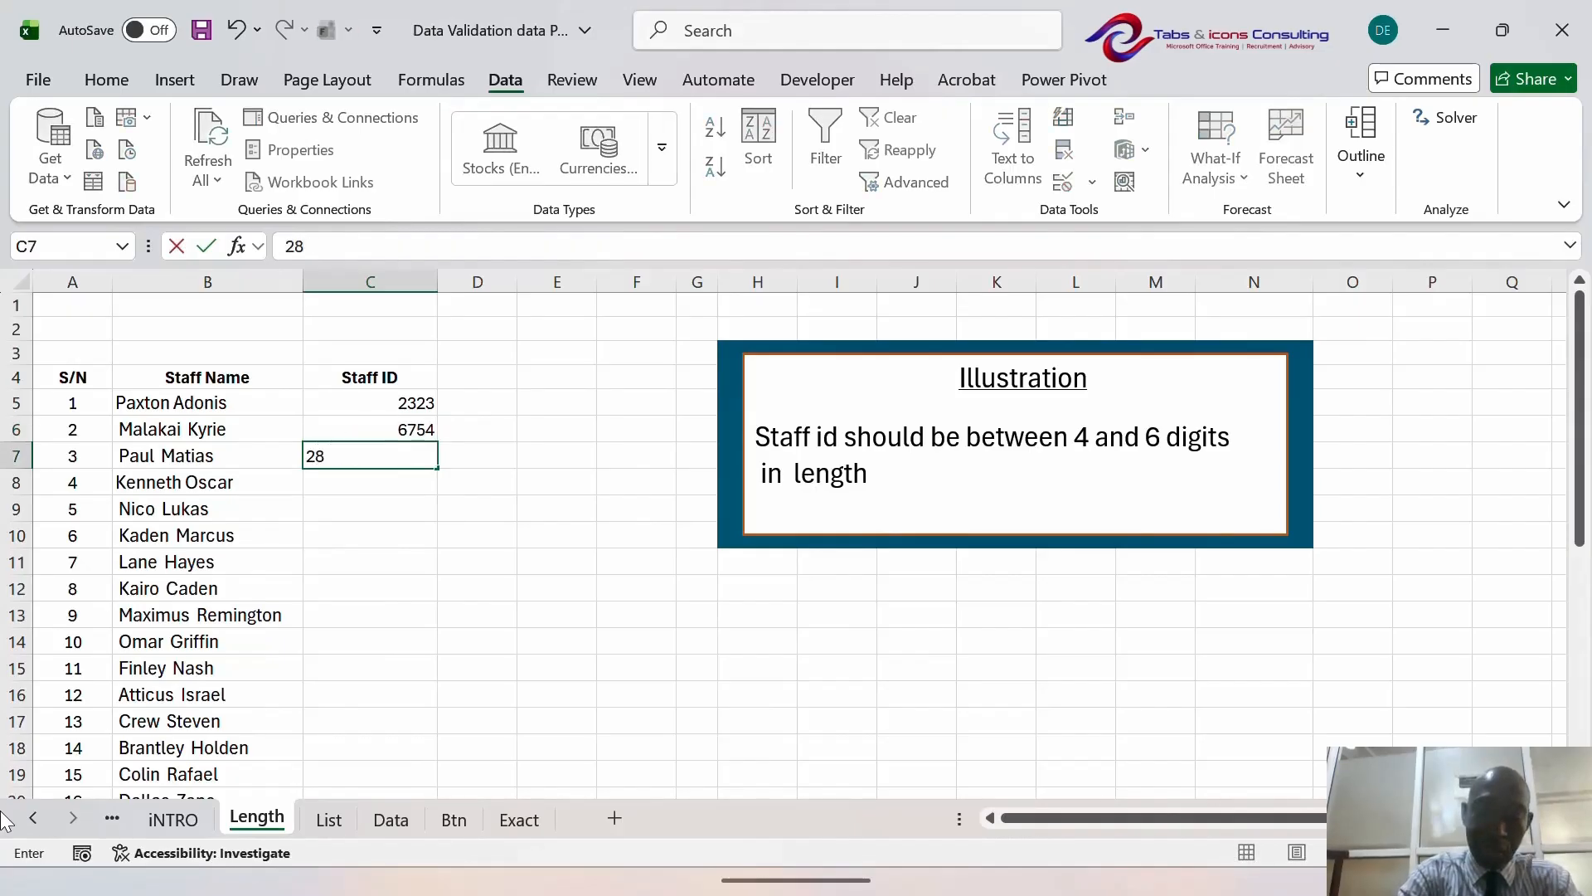
type("6734")
key("Return")
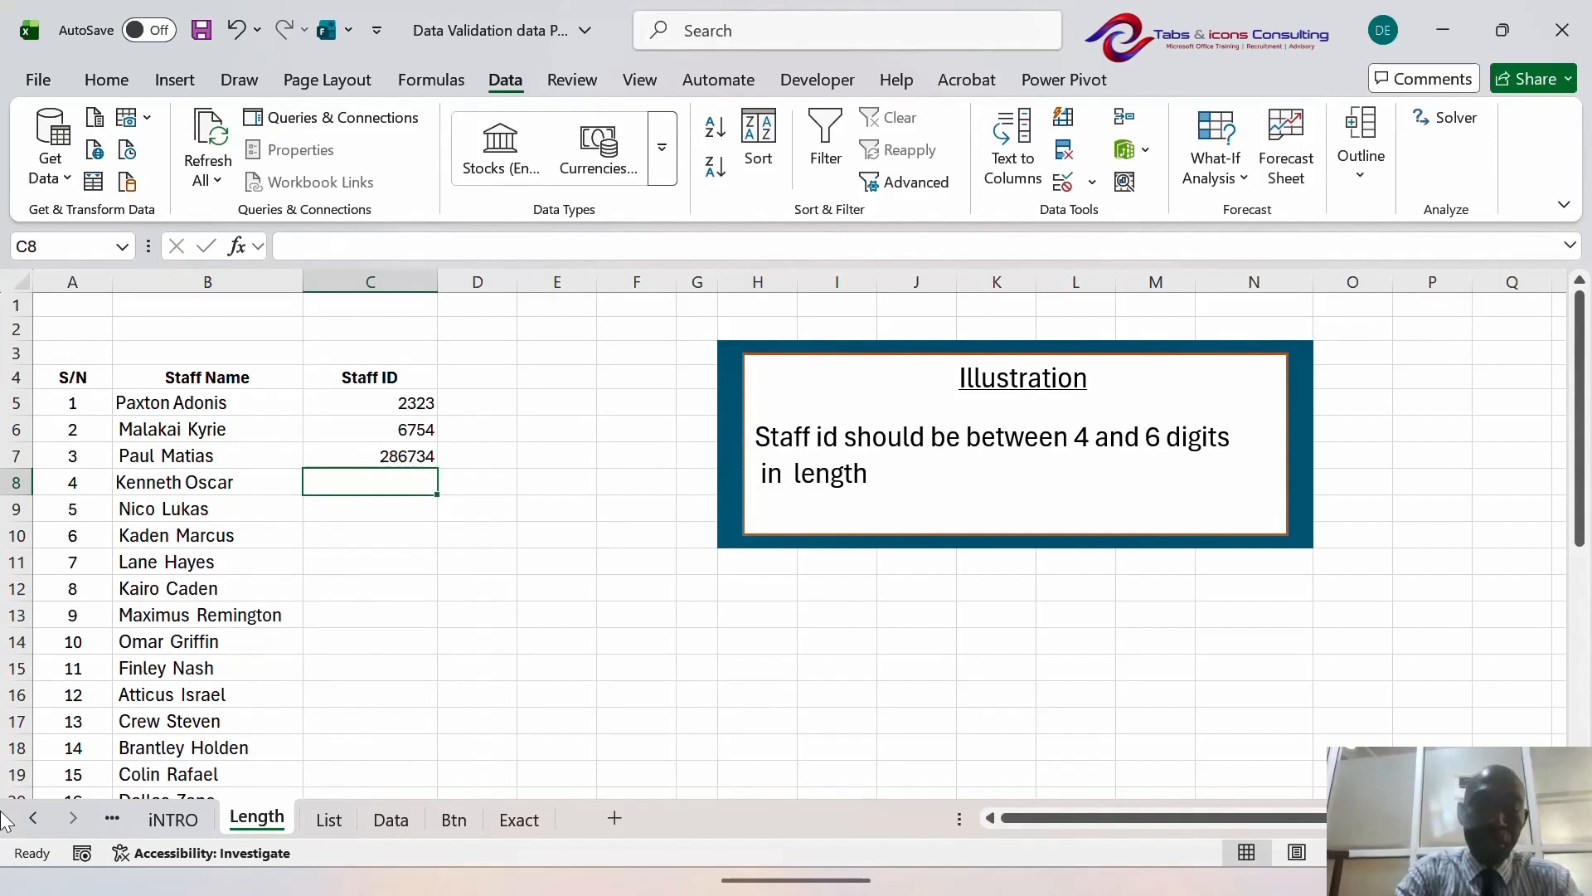
type("785")
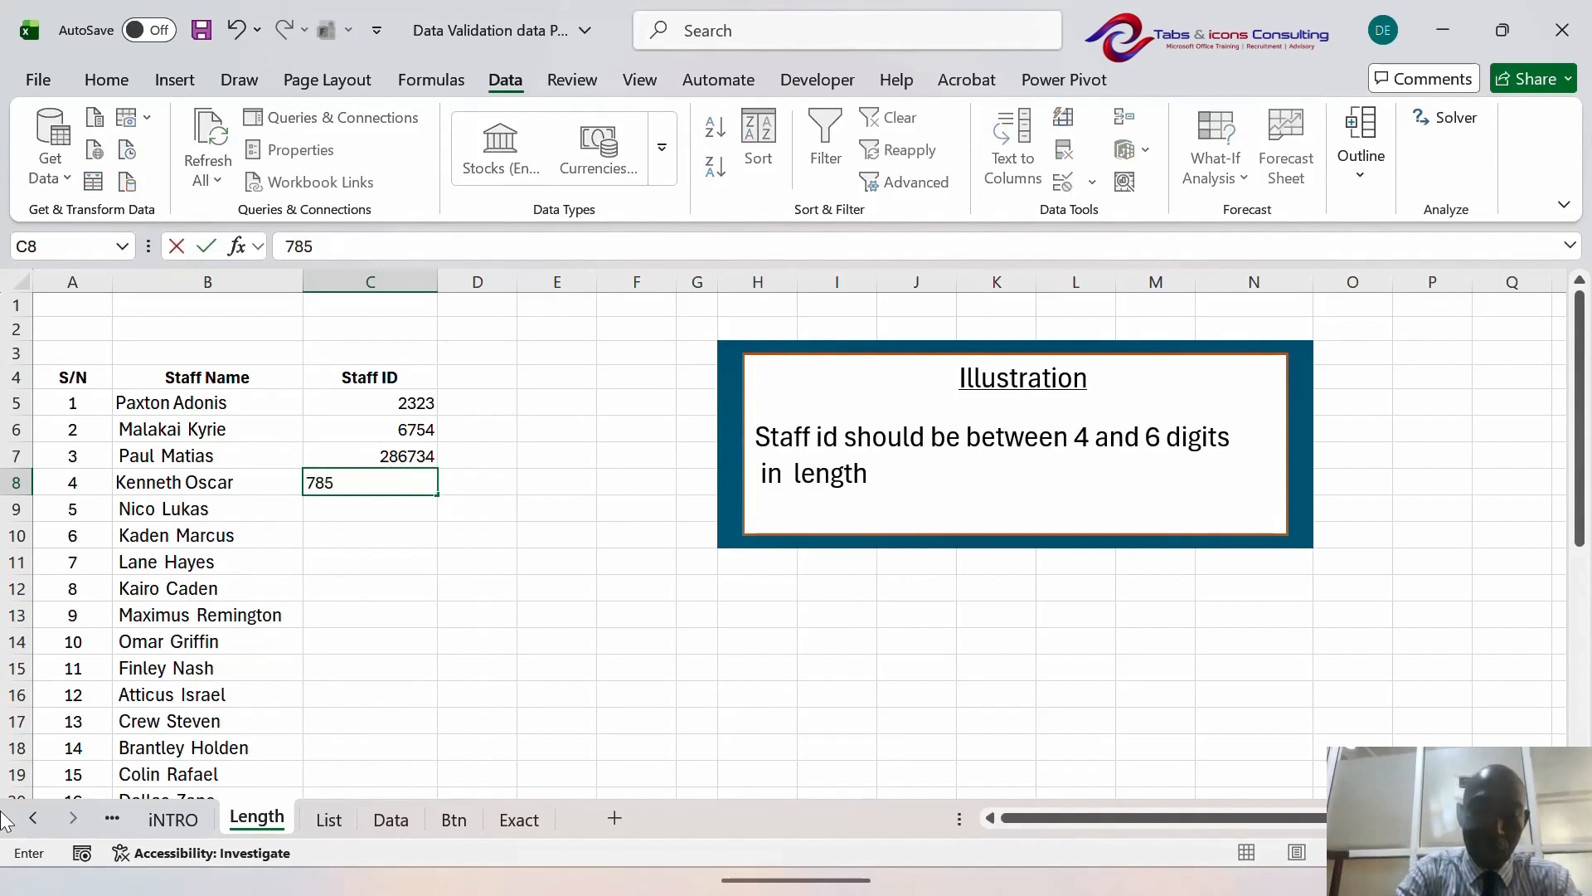
type("6329")
key("Return")
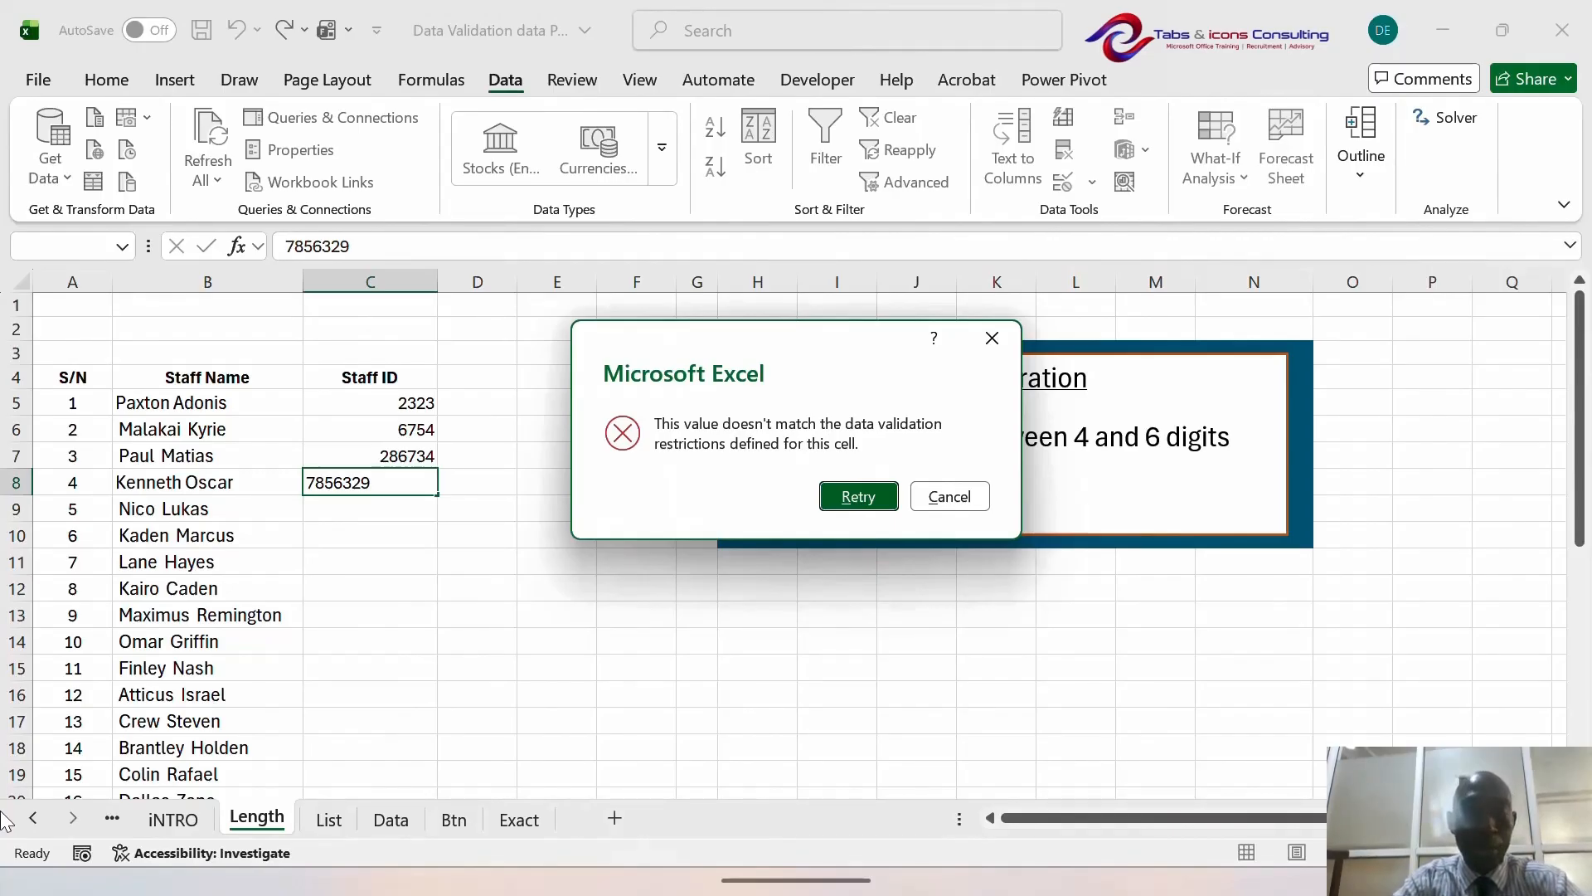
- Cancel the error and show that 233 and 23562356 are also rejected in C8
key("Escape")
type("2334")
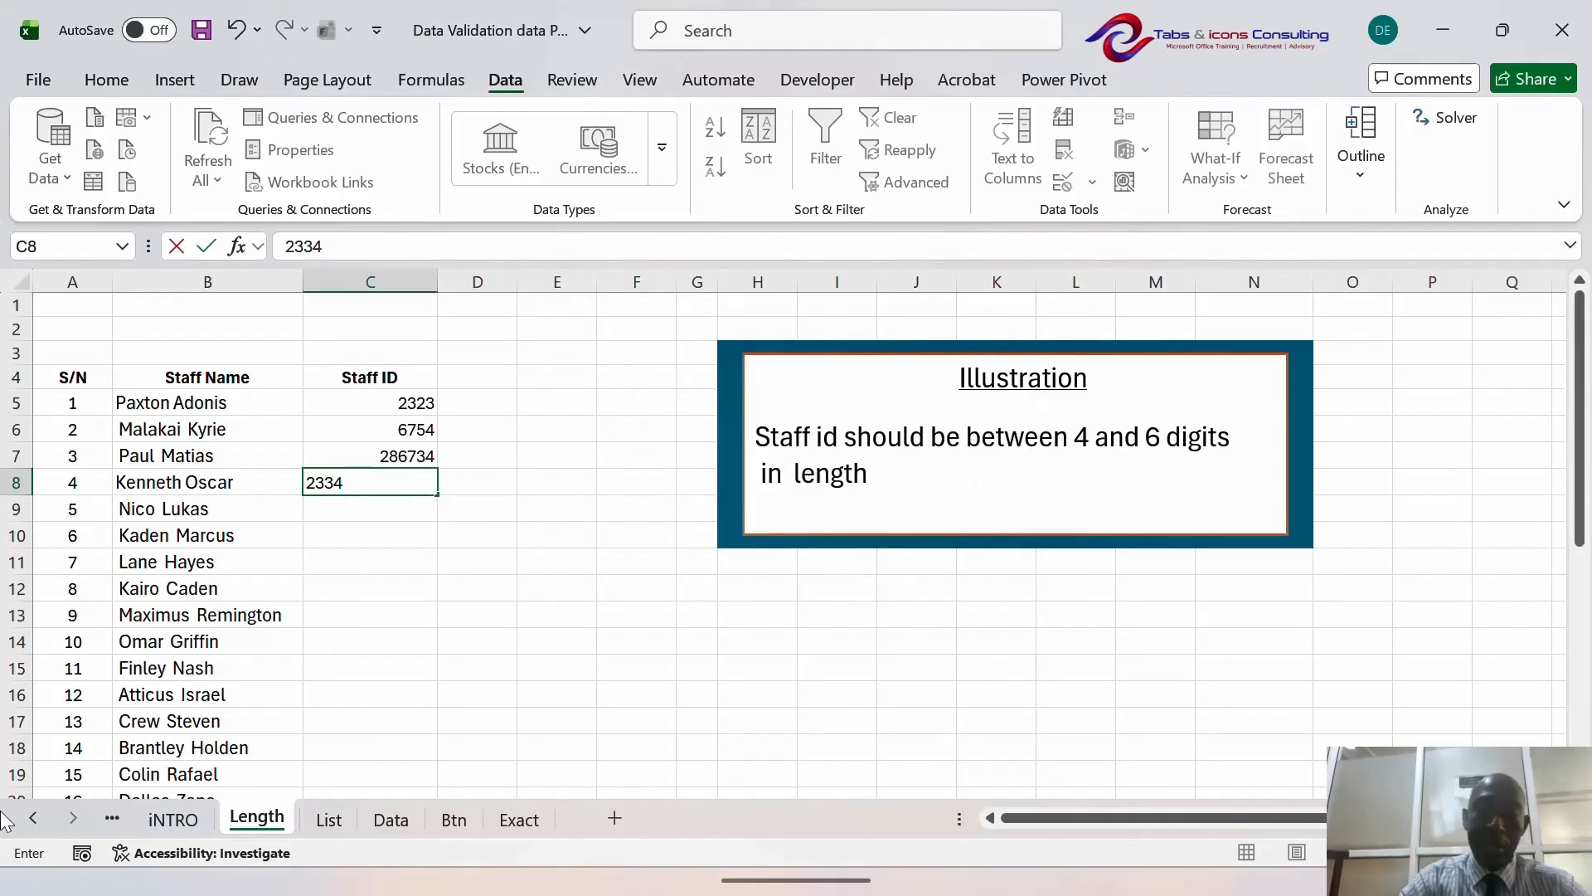
key("BackSpace")
key("Return")
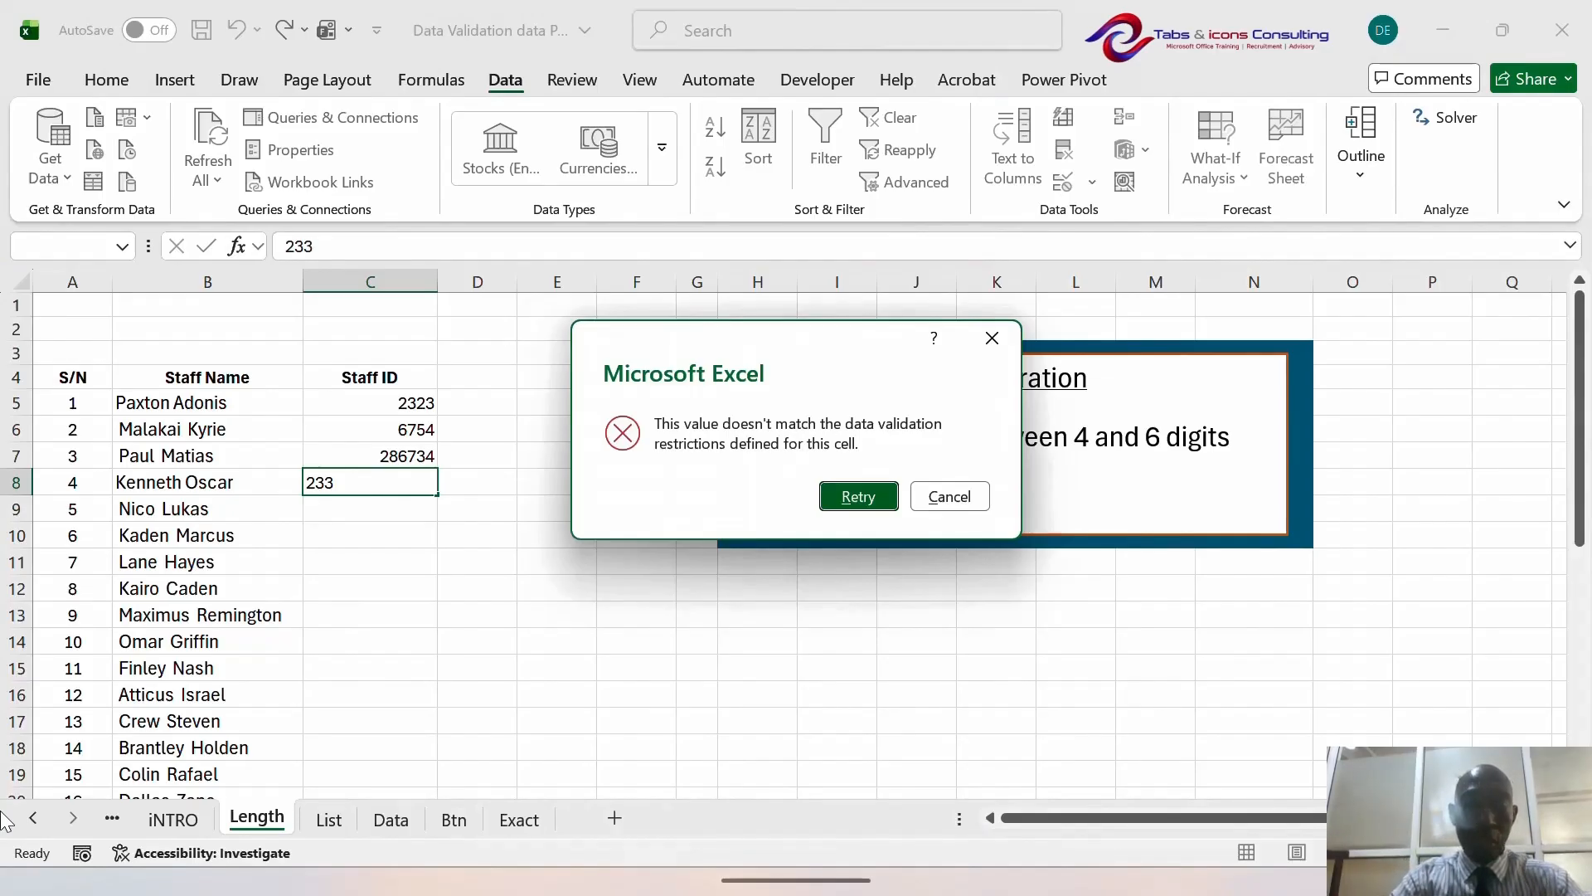
key("Escape")
type("23562356")
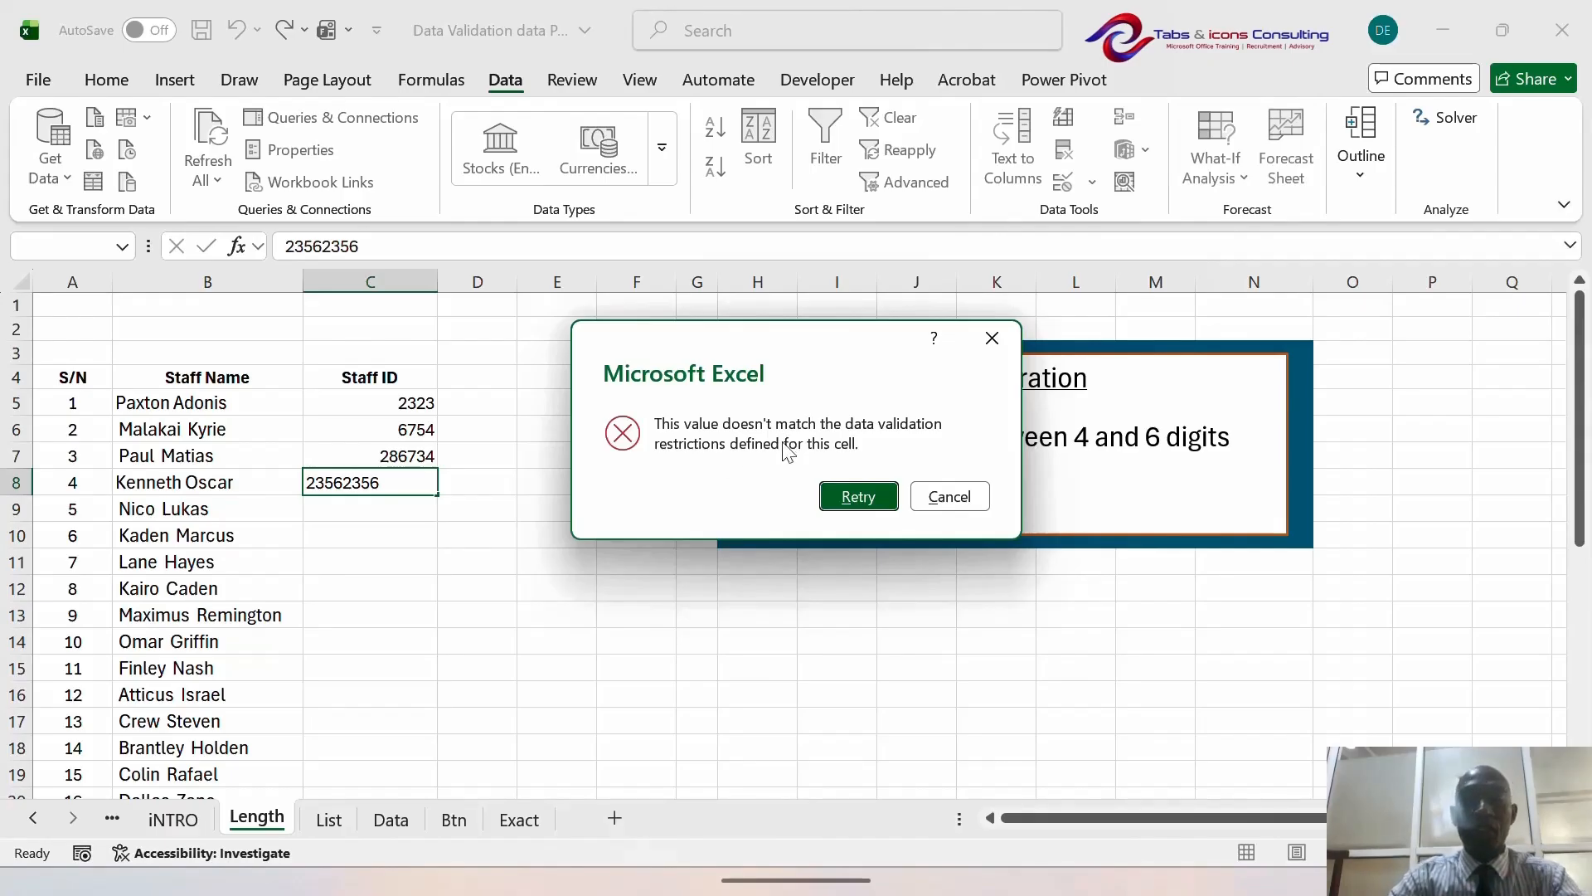
left_click(993, 340)
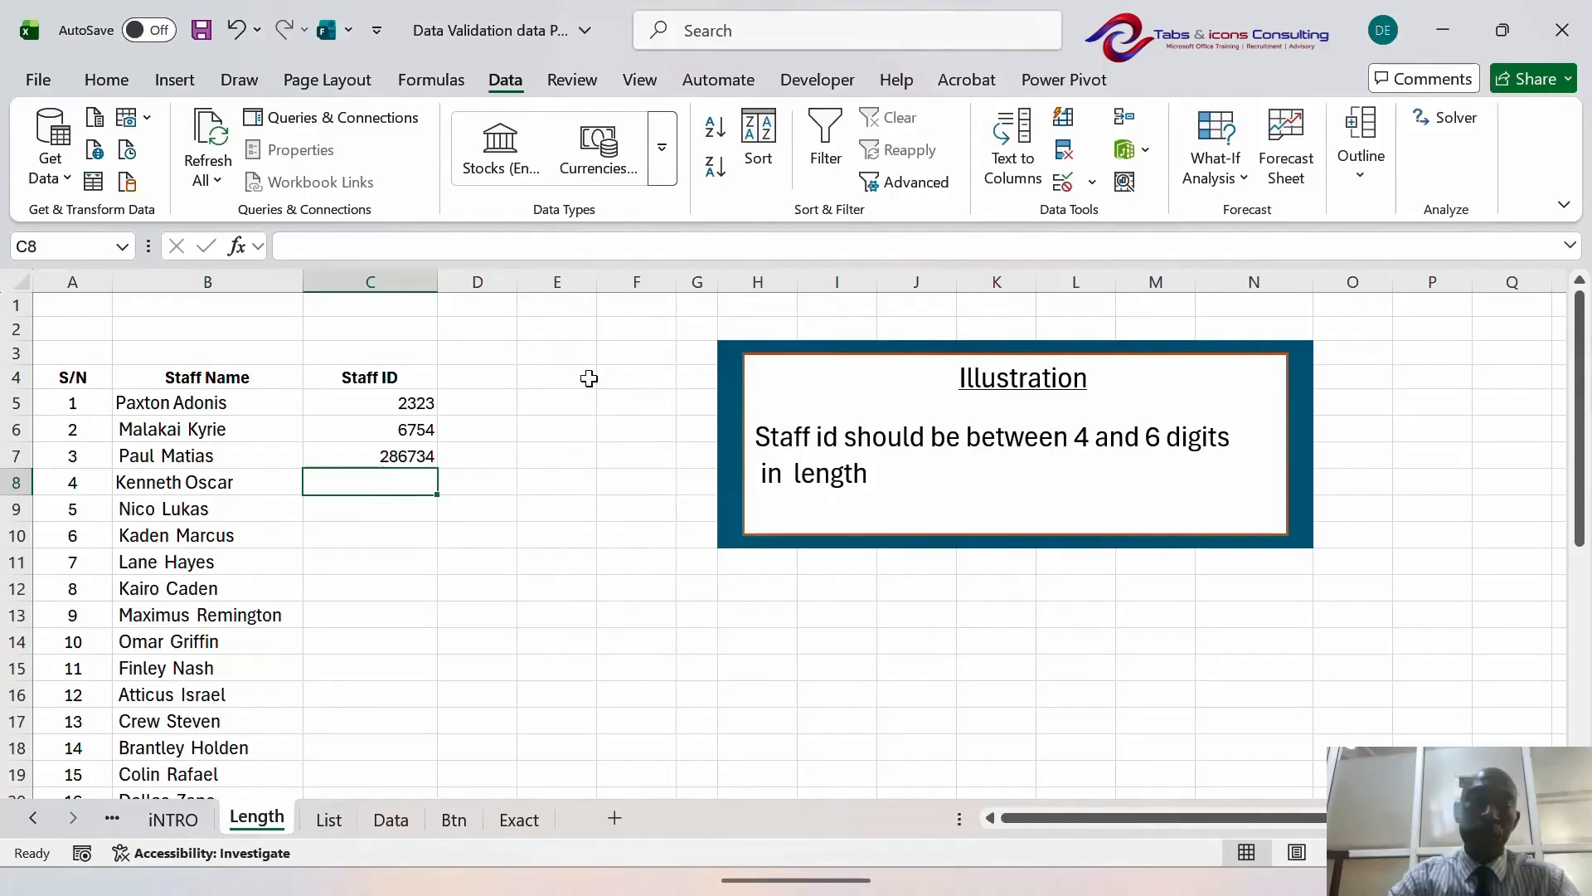
- Select the Staff ID cells C5:C23 and begin the Alt+A+V+V shortcut
left_click(415, 402)
key("shift+Down")
key("shift+Down")
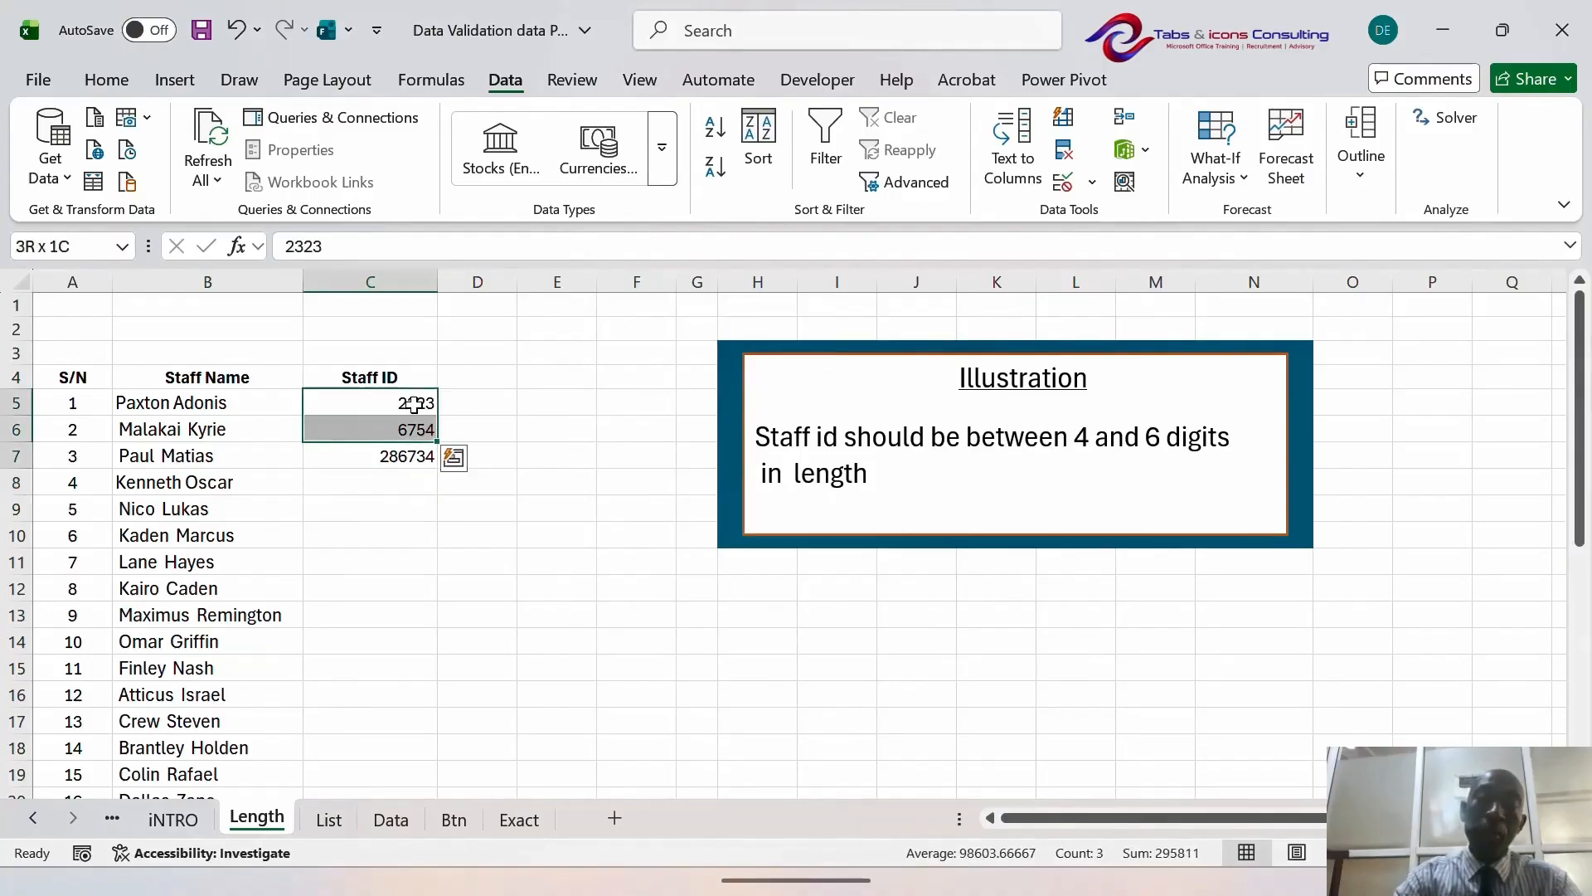
key("shift+Down")
key("shift+Down")
key("shift+Down")
key("shift+Down")
key("shift+Down")
key("shift+Down")
key("shift+Down")
key("shift+Down")
key("shift+Down")
key("shift+Down")
key("shift+Down")
key("shift+Down")
key("shift+Down")
key("shift+Down")
key("shift+Down")
key("shift+Down")
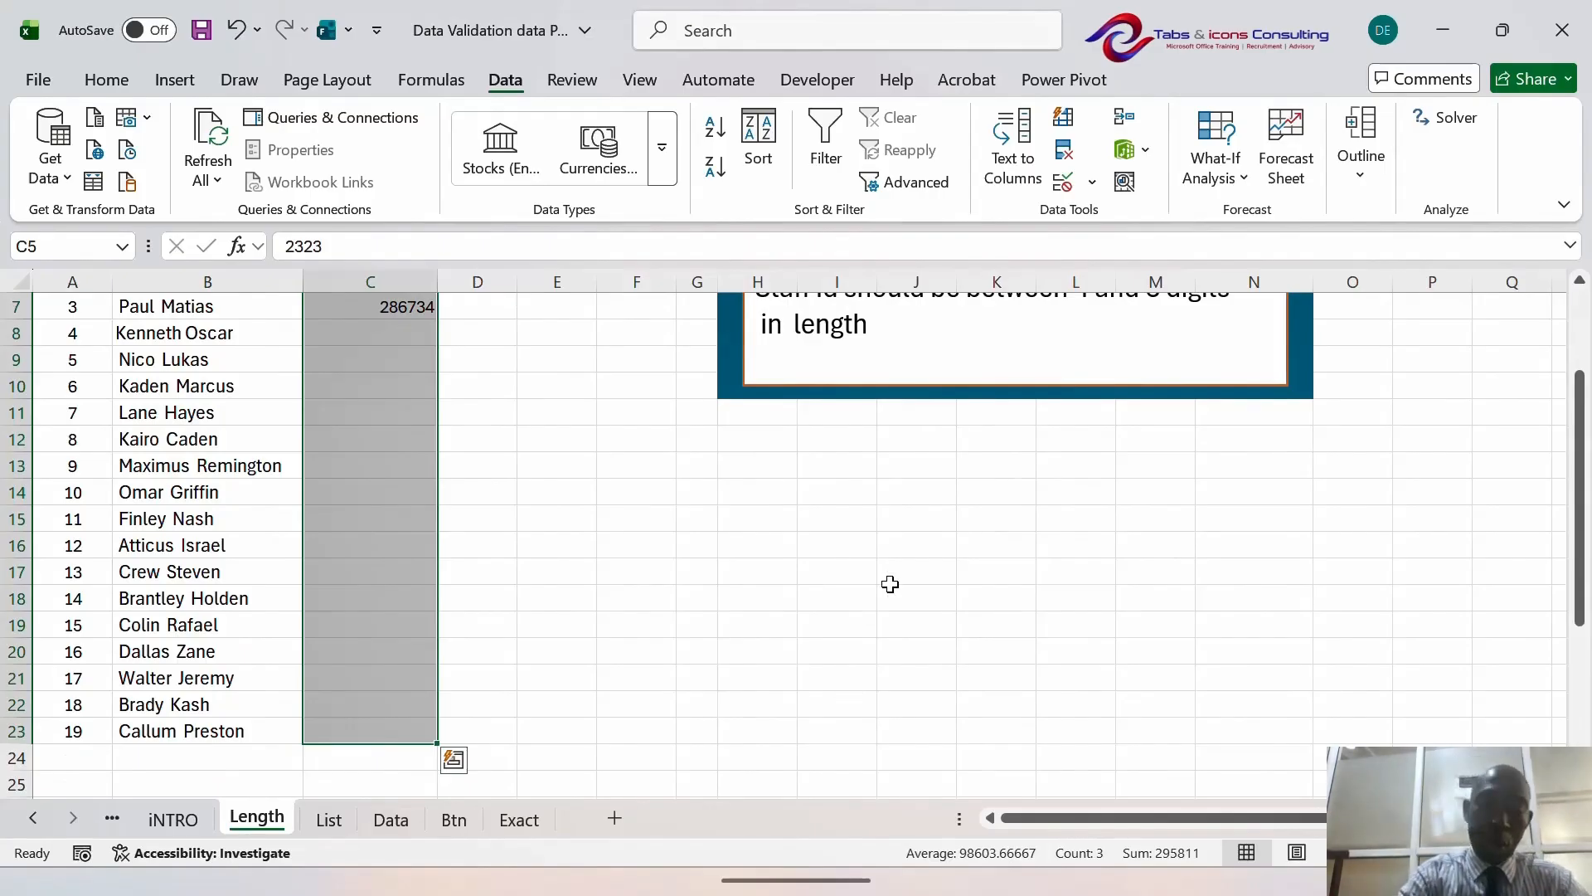
key("alt")
- Reopen Data Validation and change the Error Alert style from Stop to Warning
key("a")
key("v")
key("v")
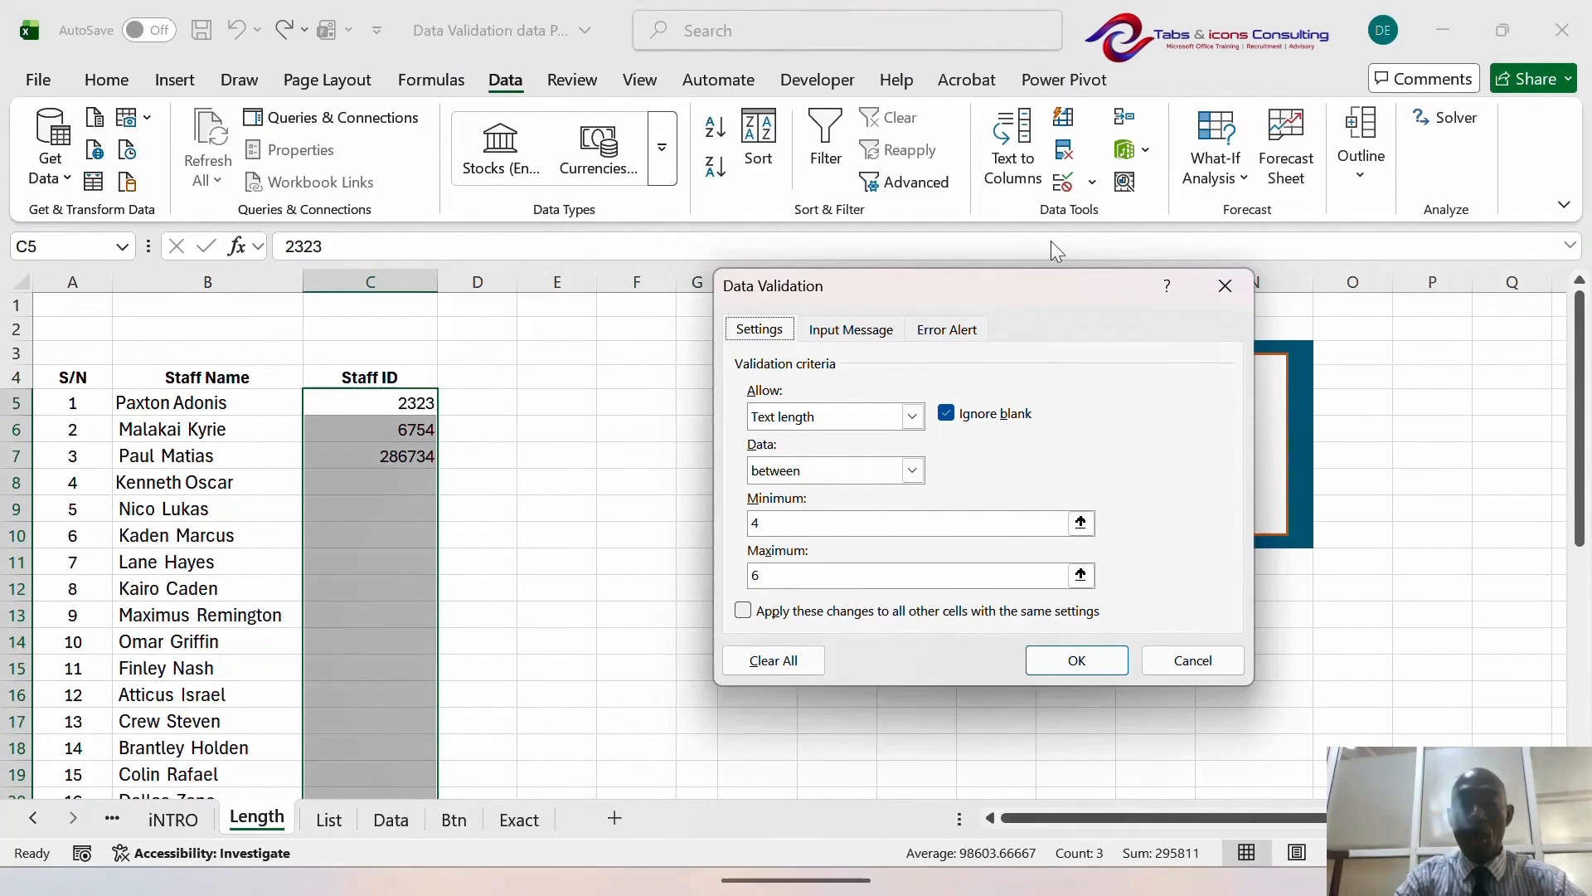
left_click_drag(1047, 285, 1155, 259)
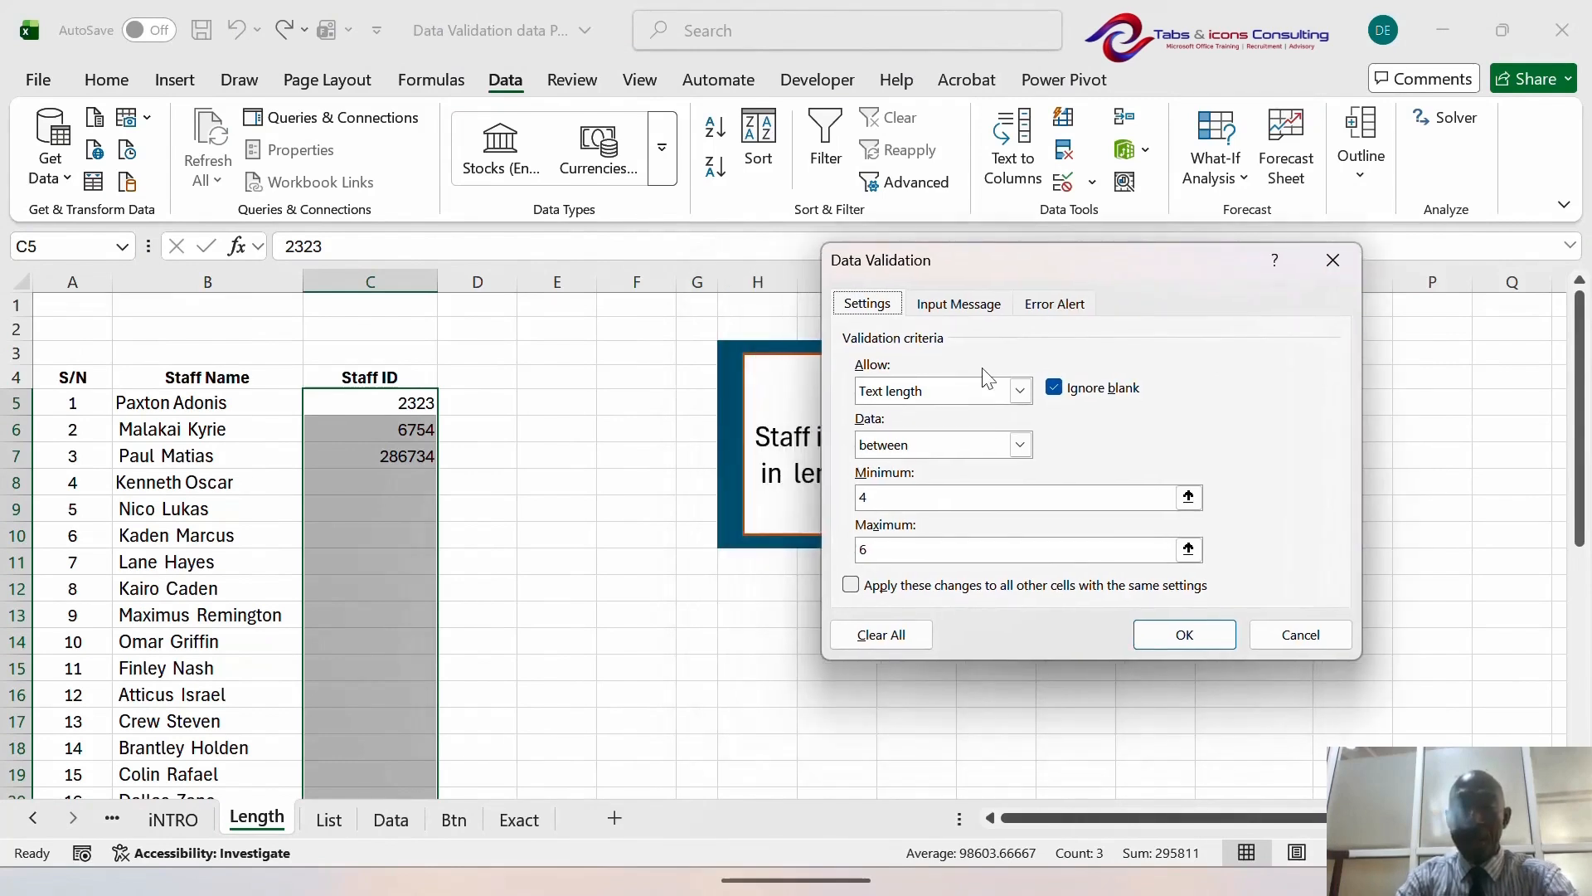
left_click(976, 311)
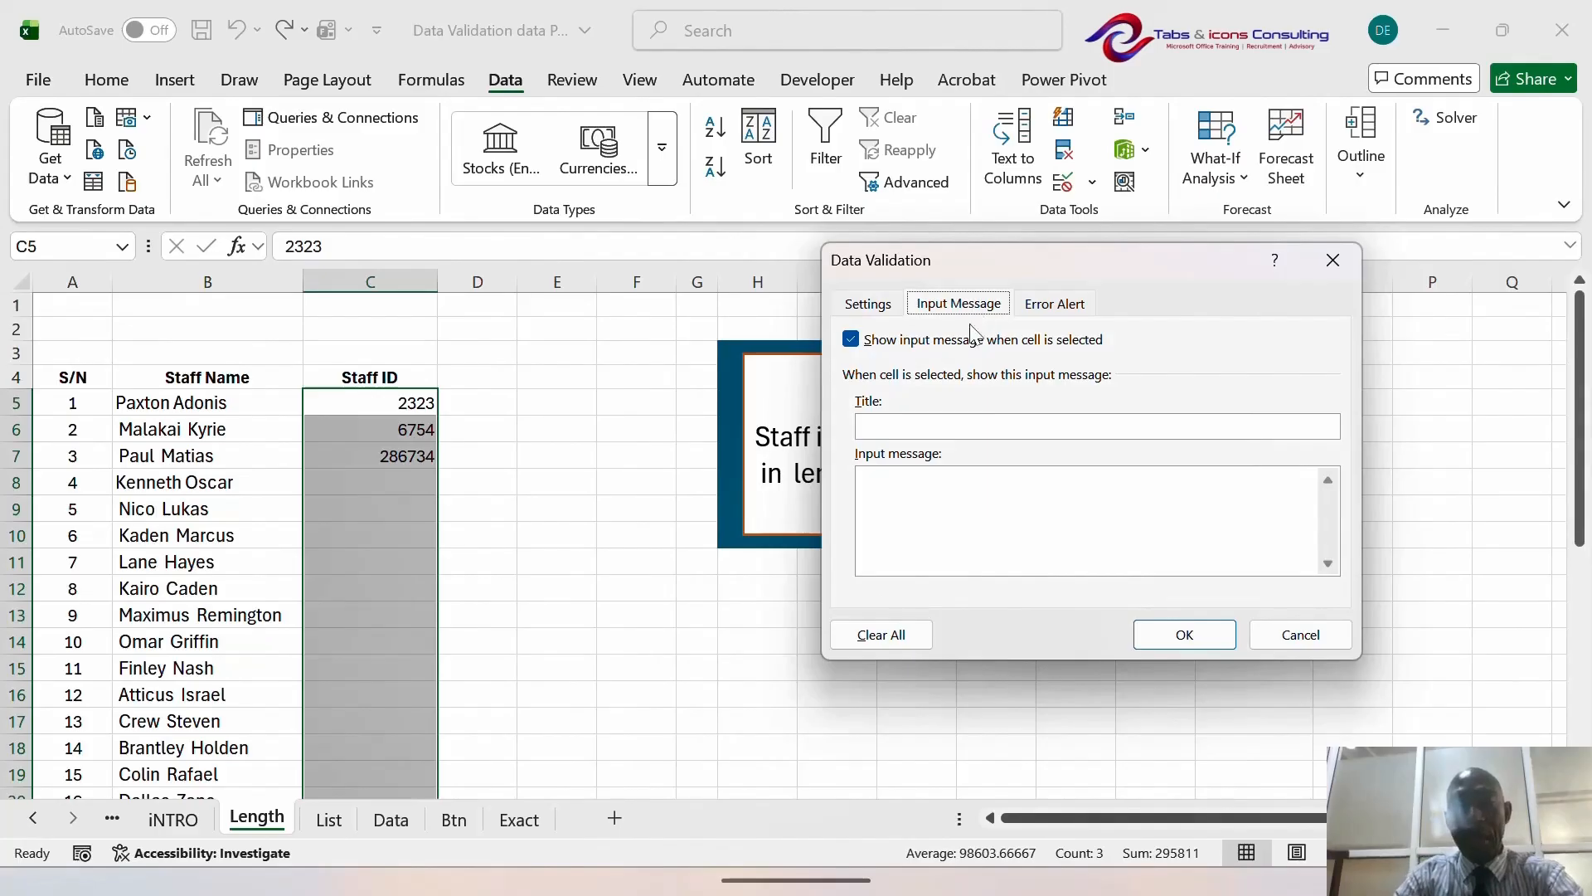
left_click(890, 498)
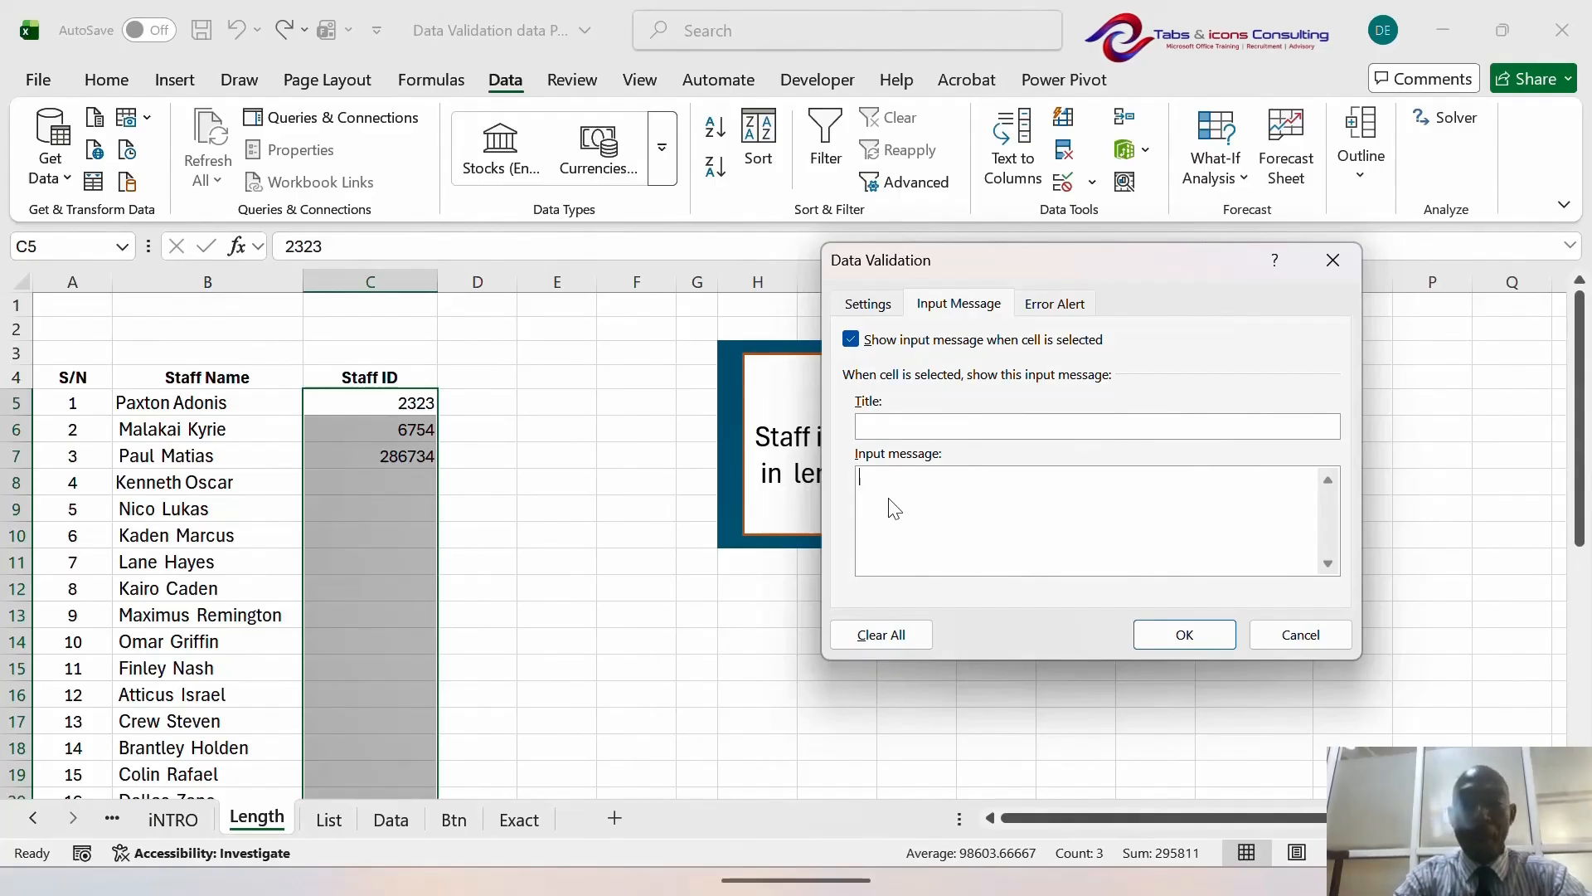
left_click(1059, 305)
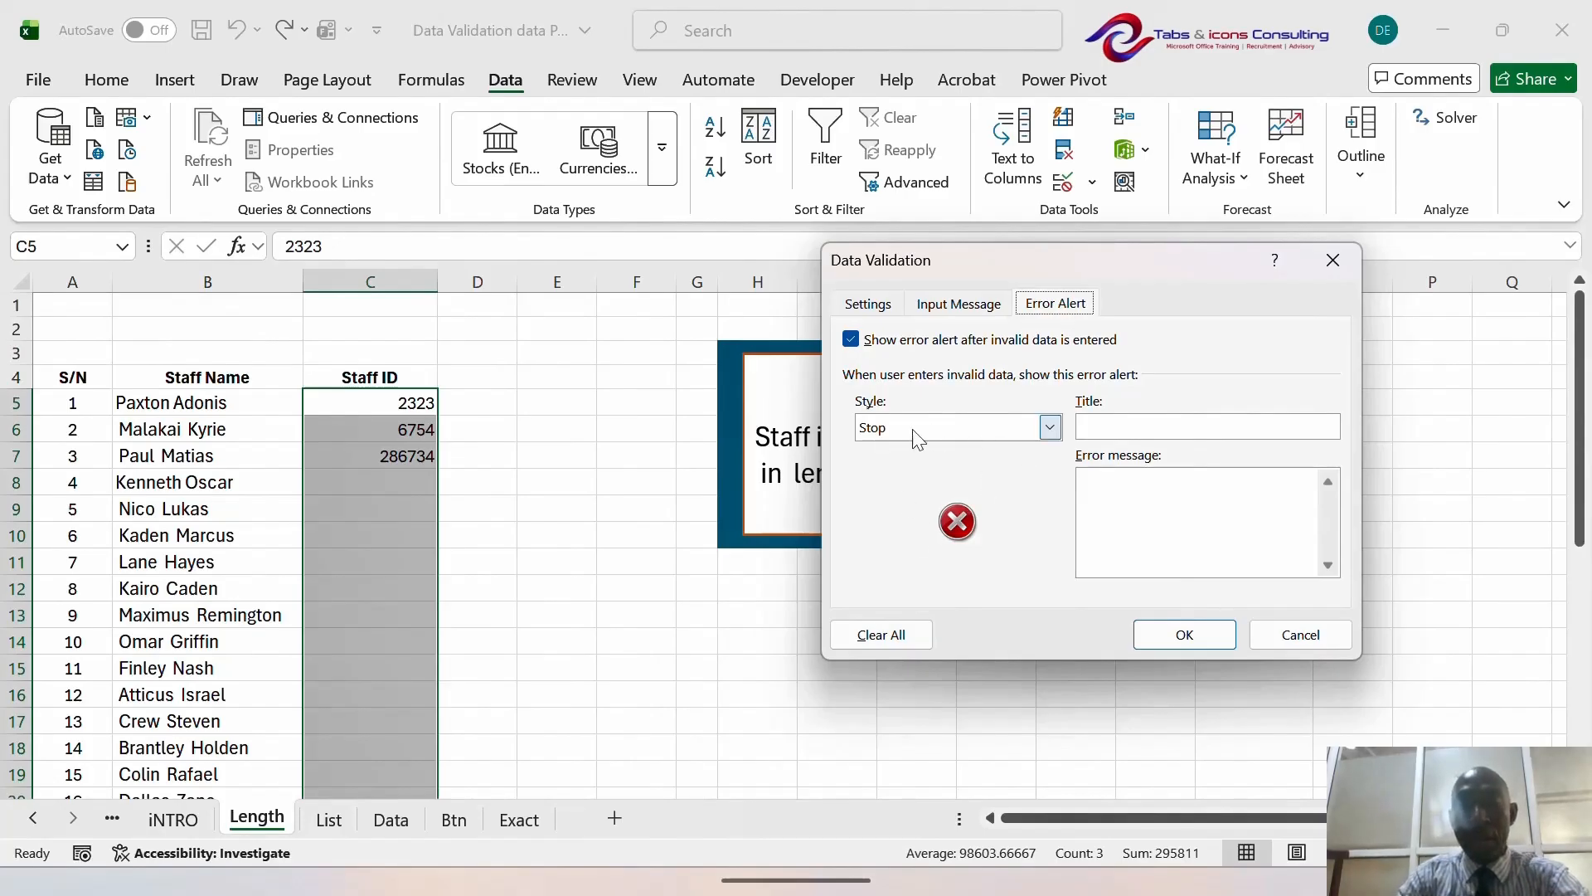
left_click(1050, 430)
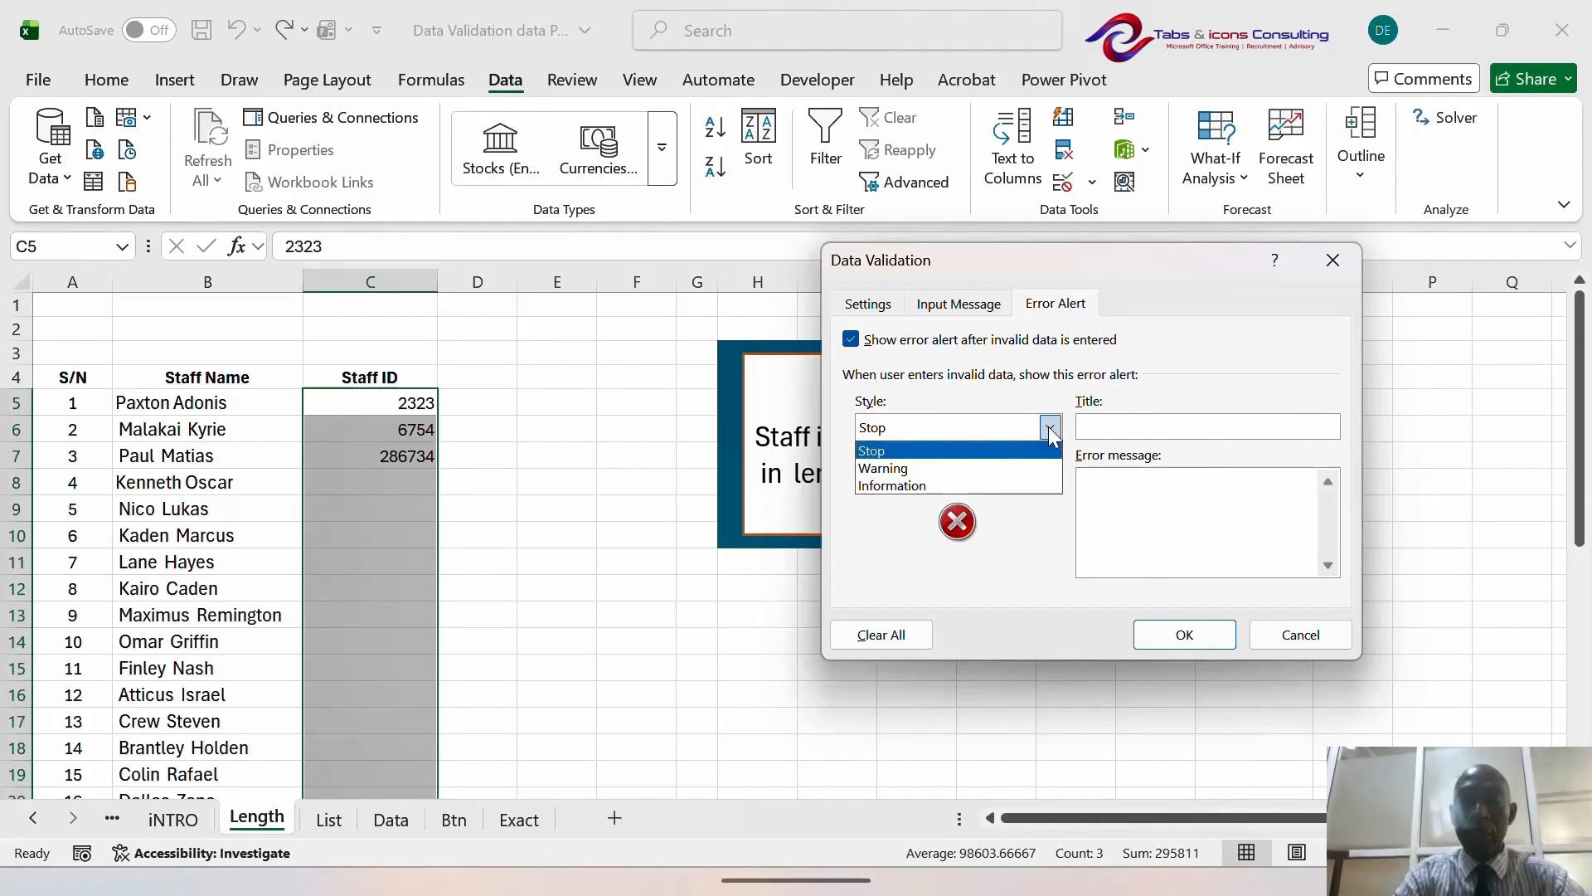
left_click(1005, 470)
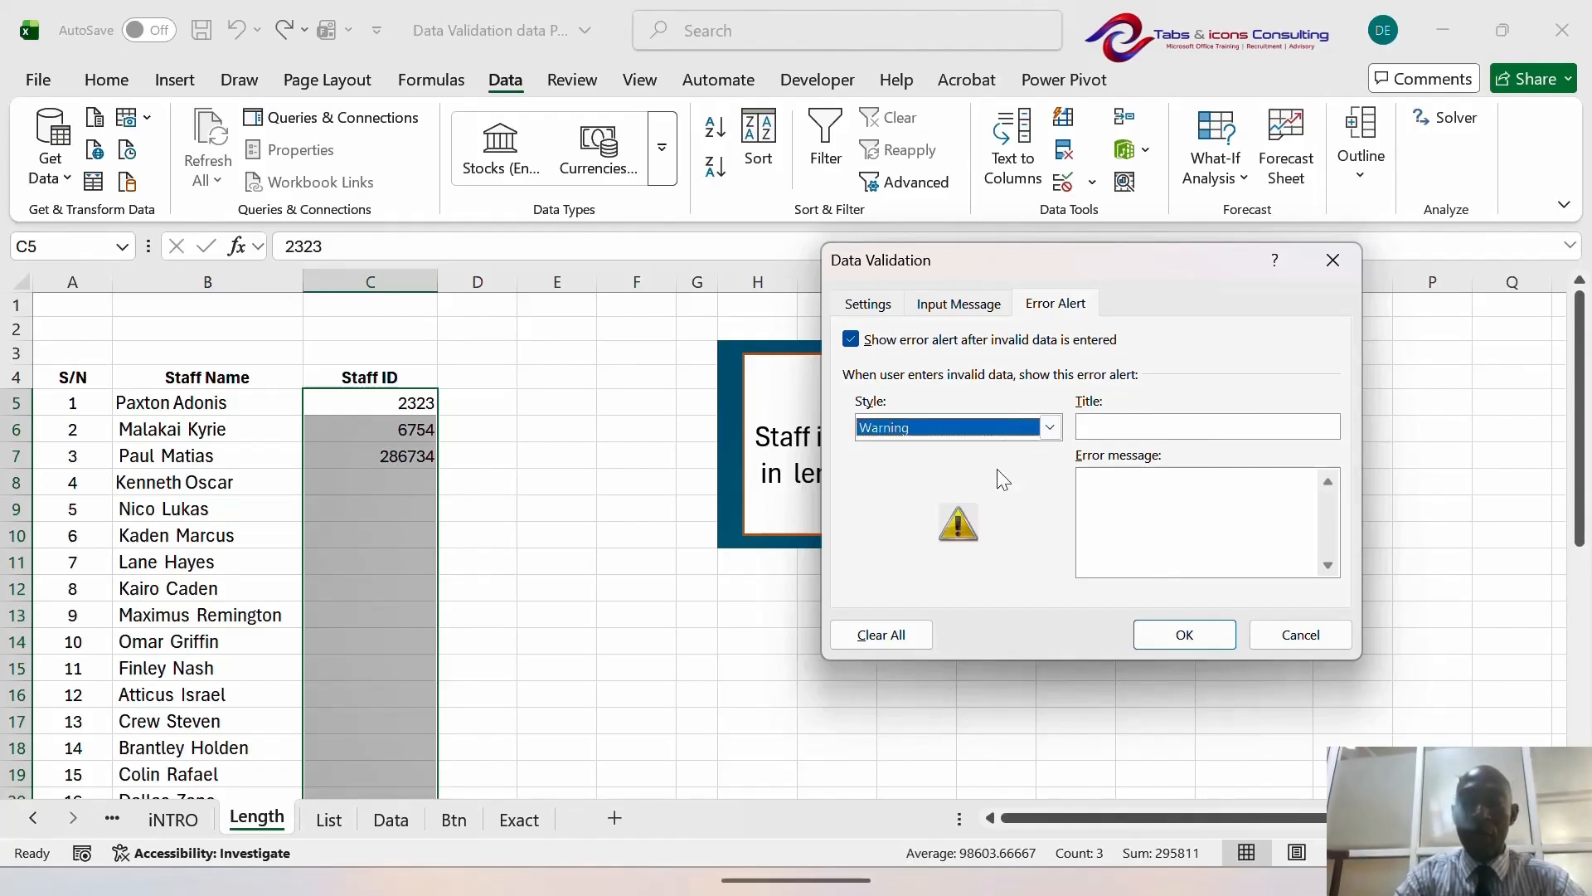
left_click(1184, 635)
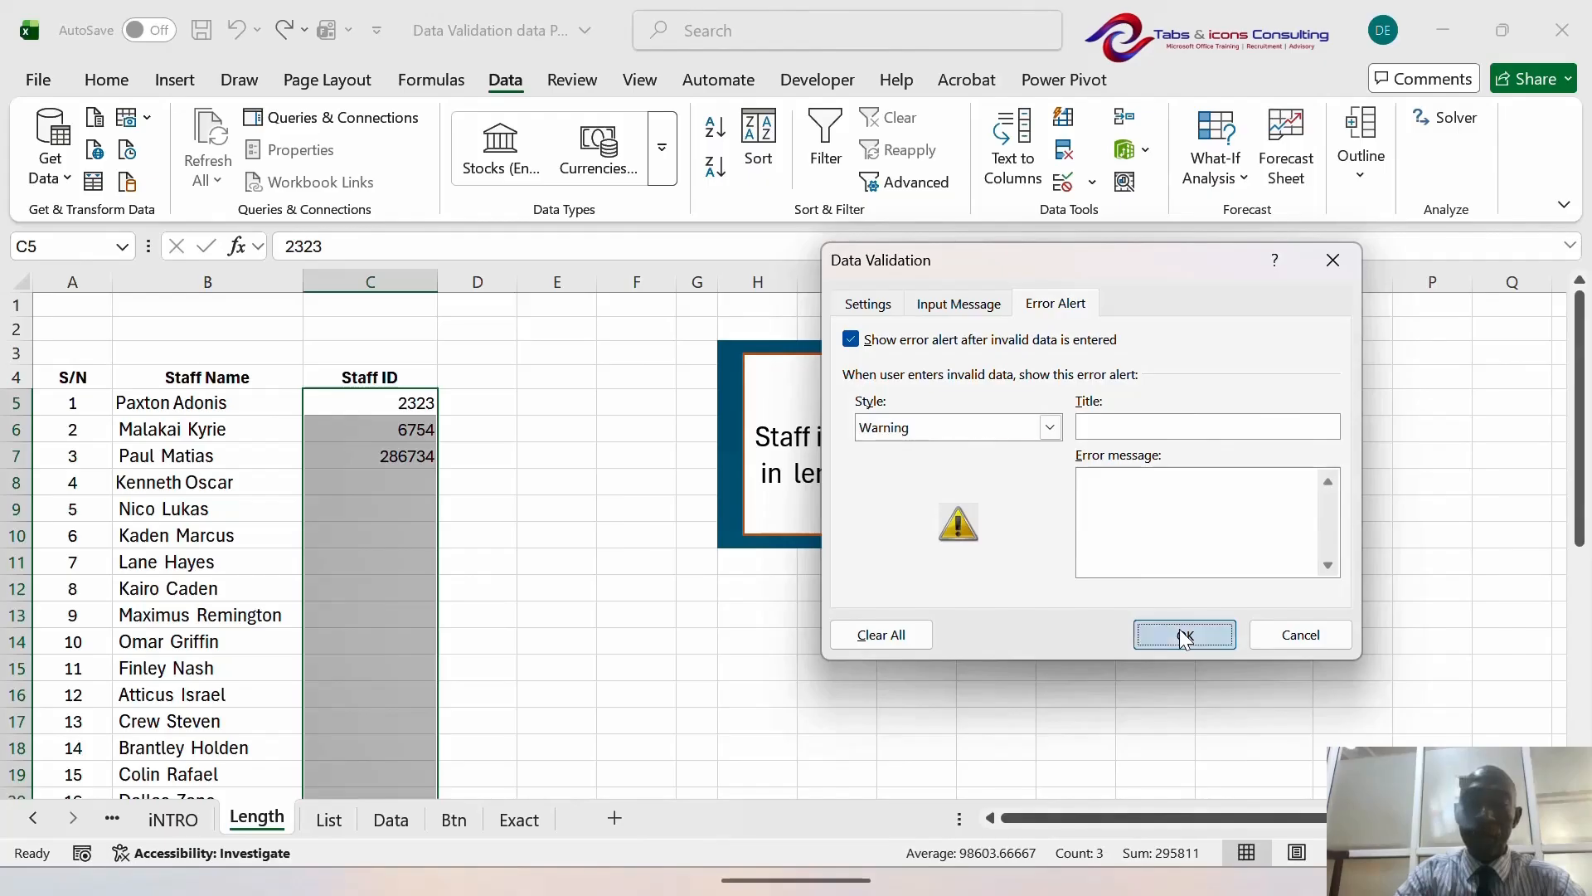
- Replace C7 with 4353467 and answer Yes to keep it despite the warning
left_click(410, 461)
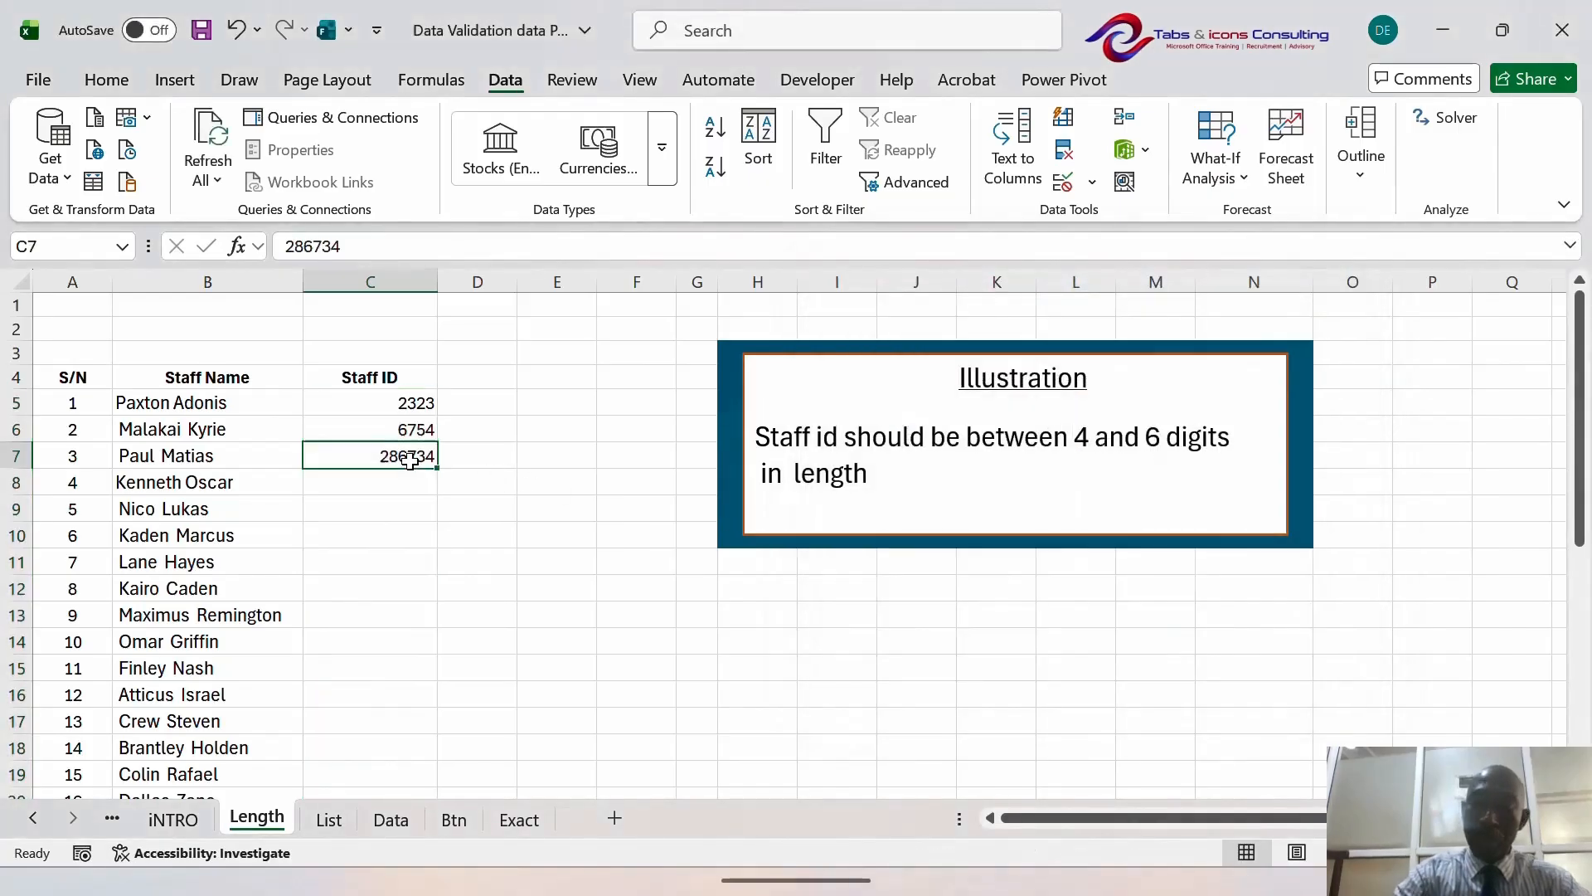
key("Delete")
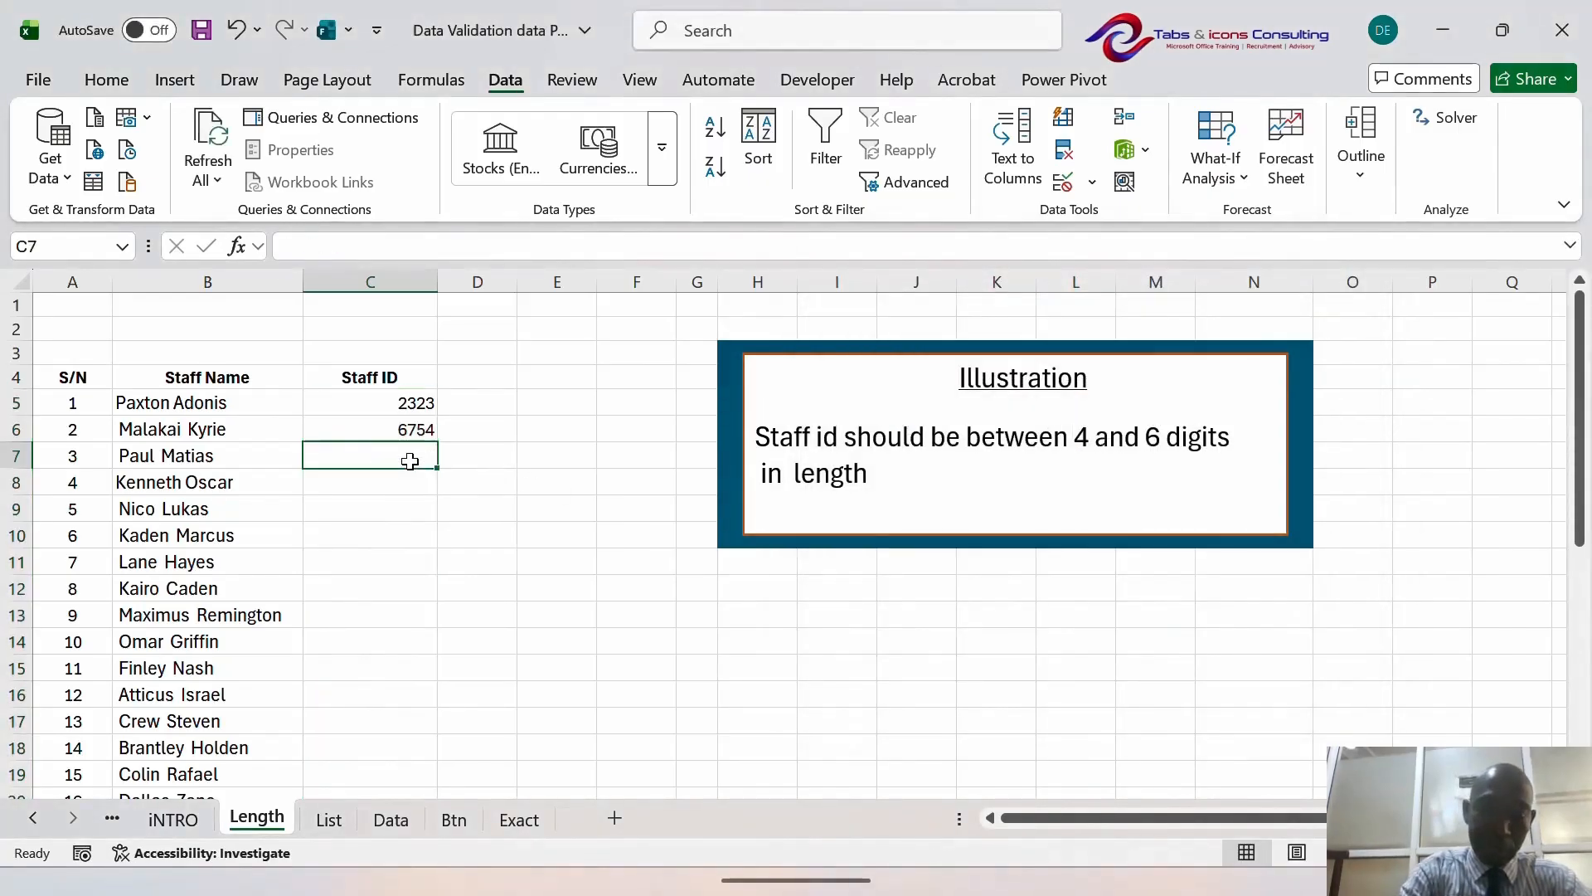
type("435346")
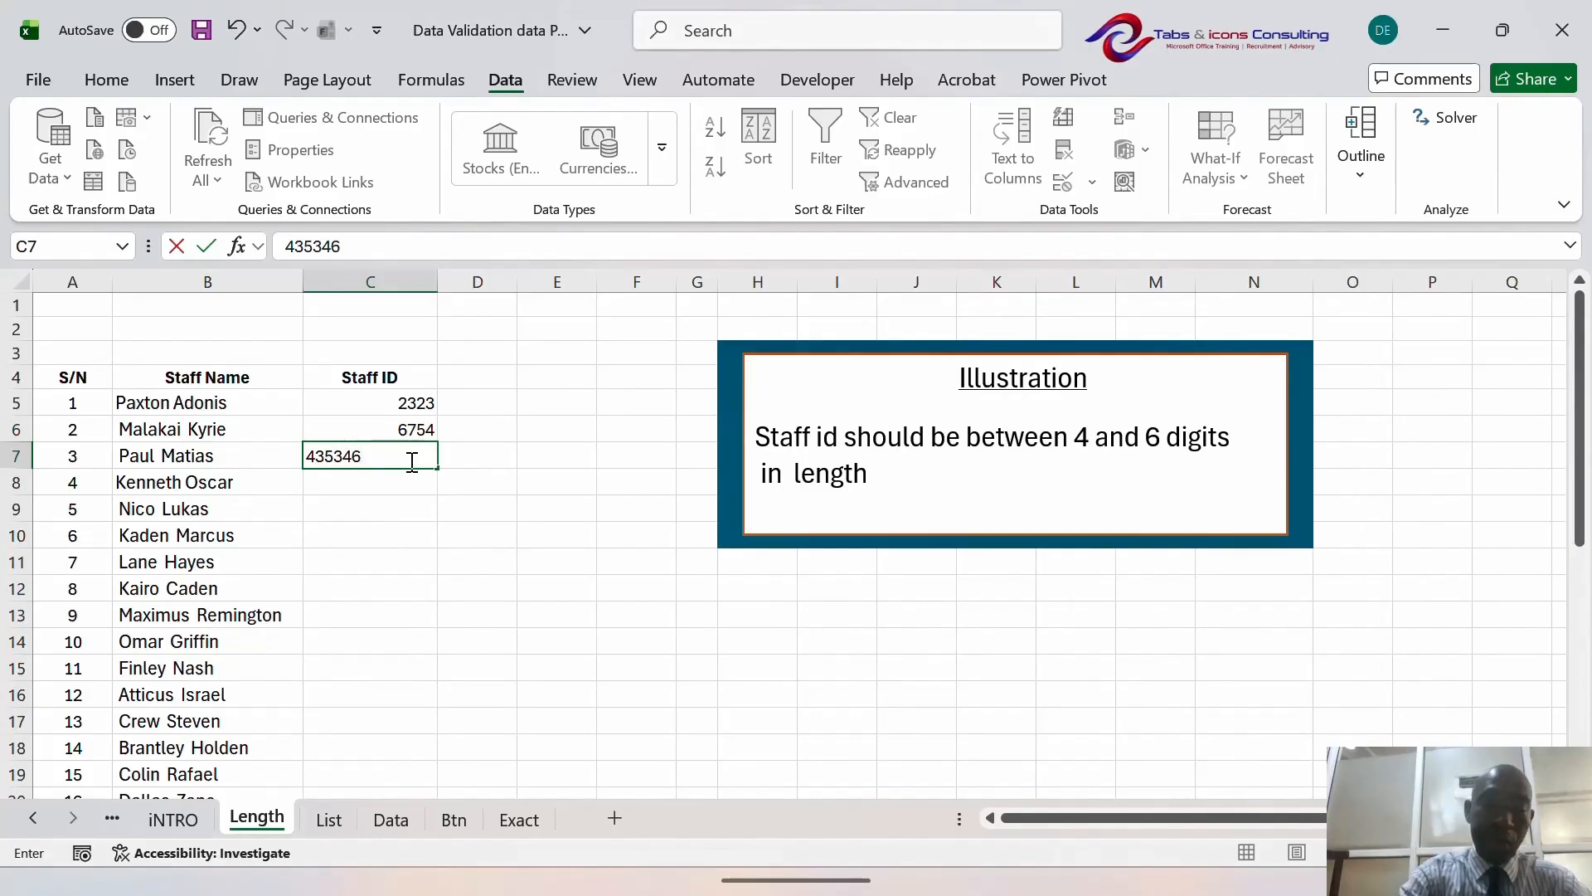
type("7")
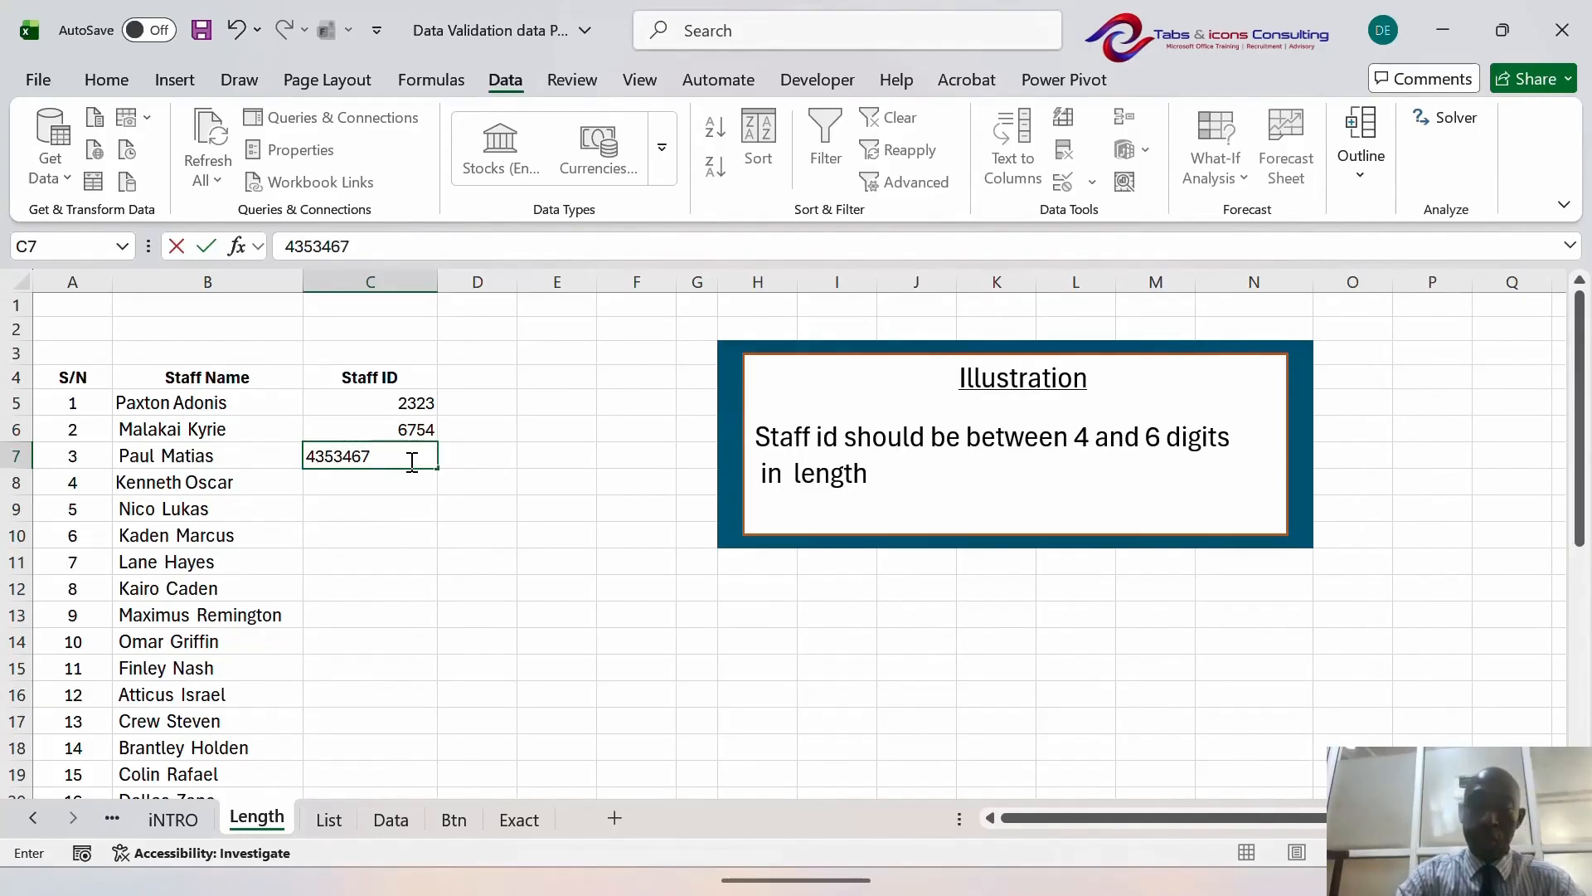
key("Return")
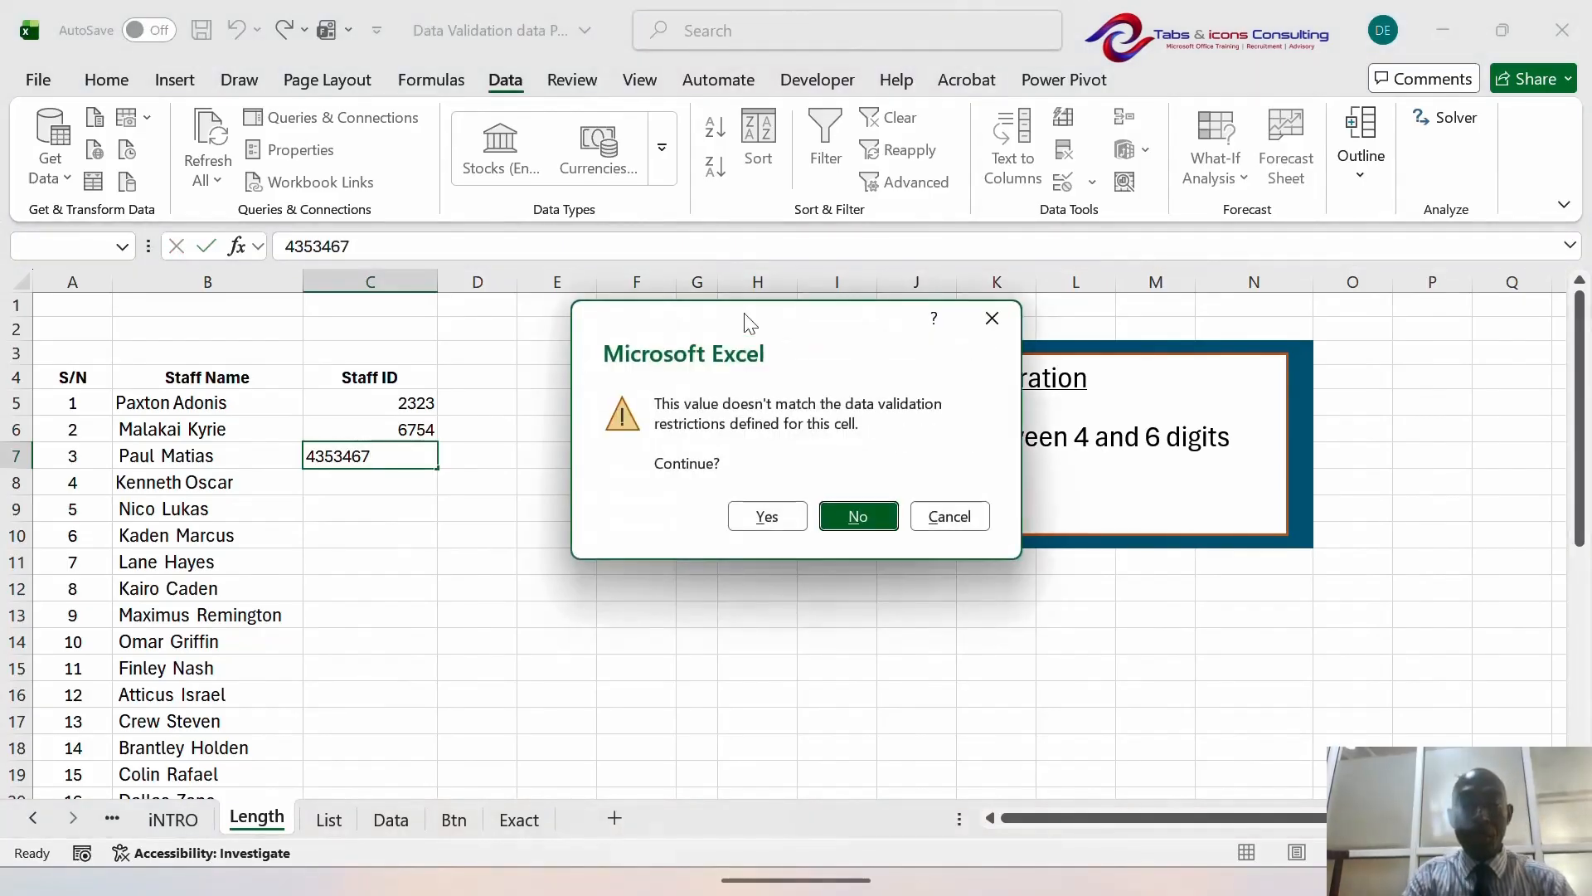
left_click_drag(740, 318, 809, 291)
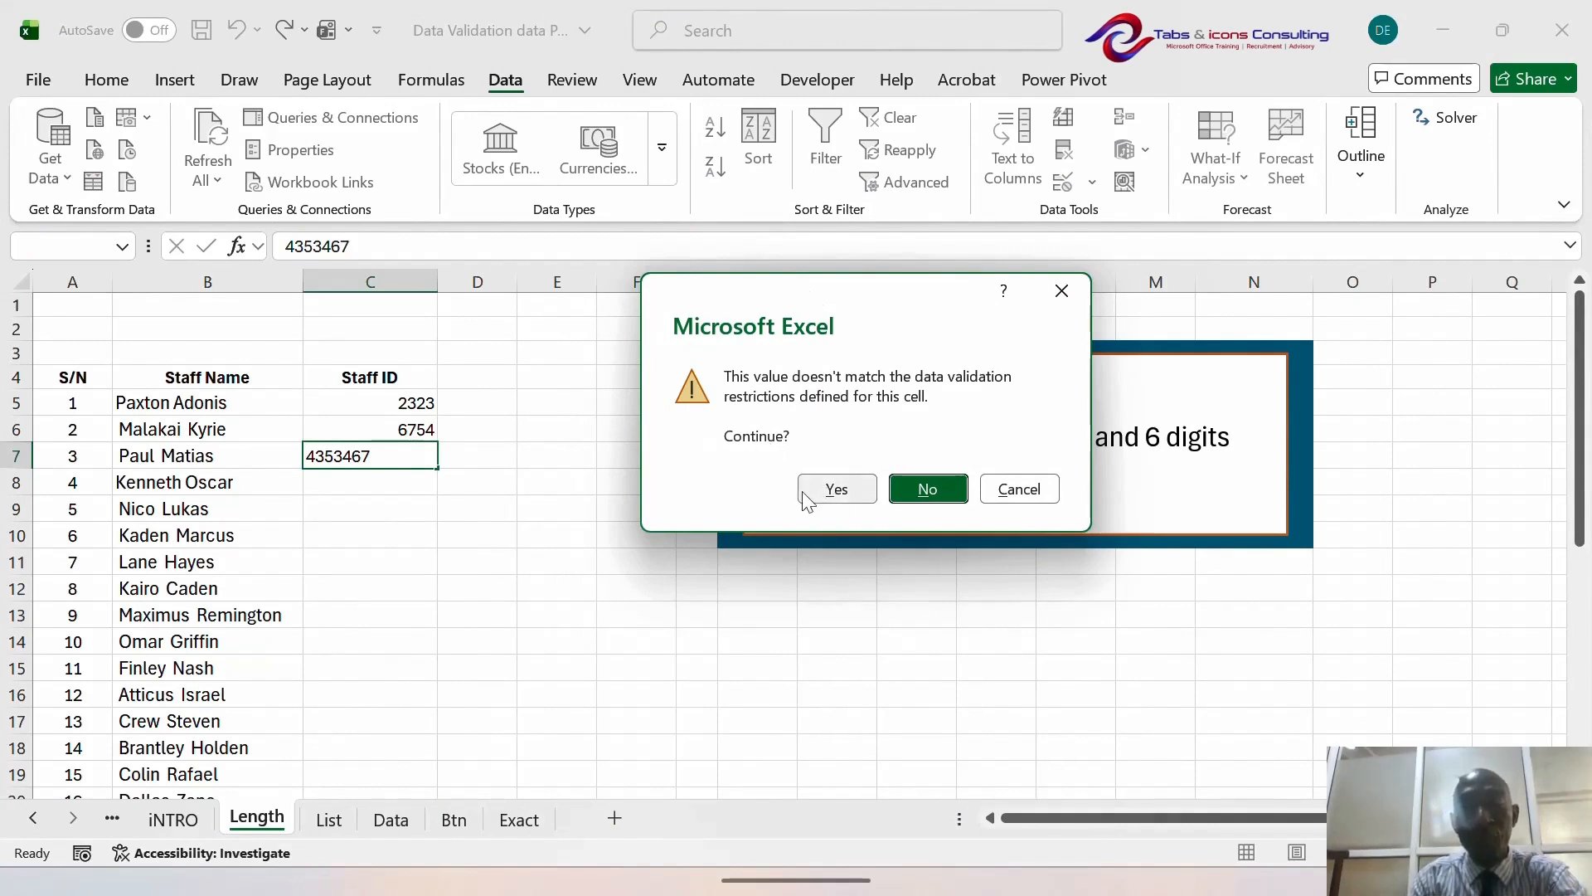
left_click(834, 493)
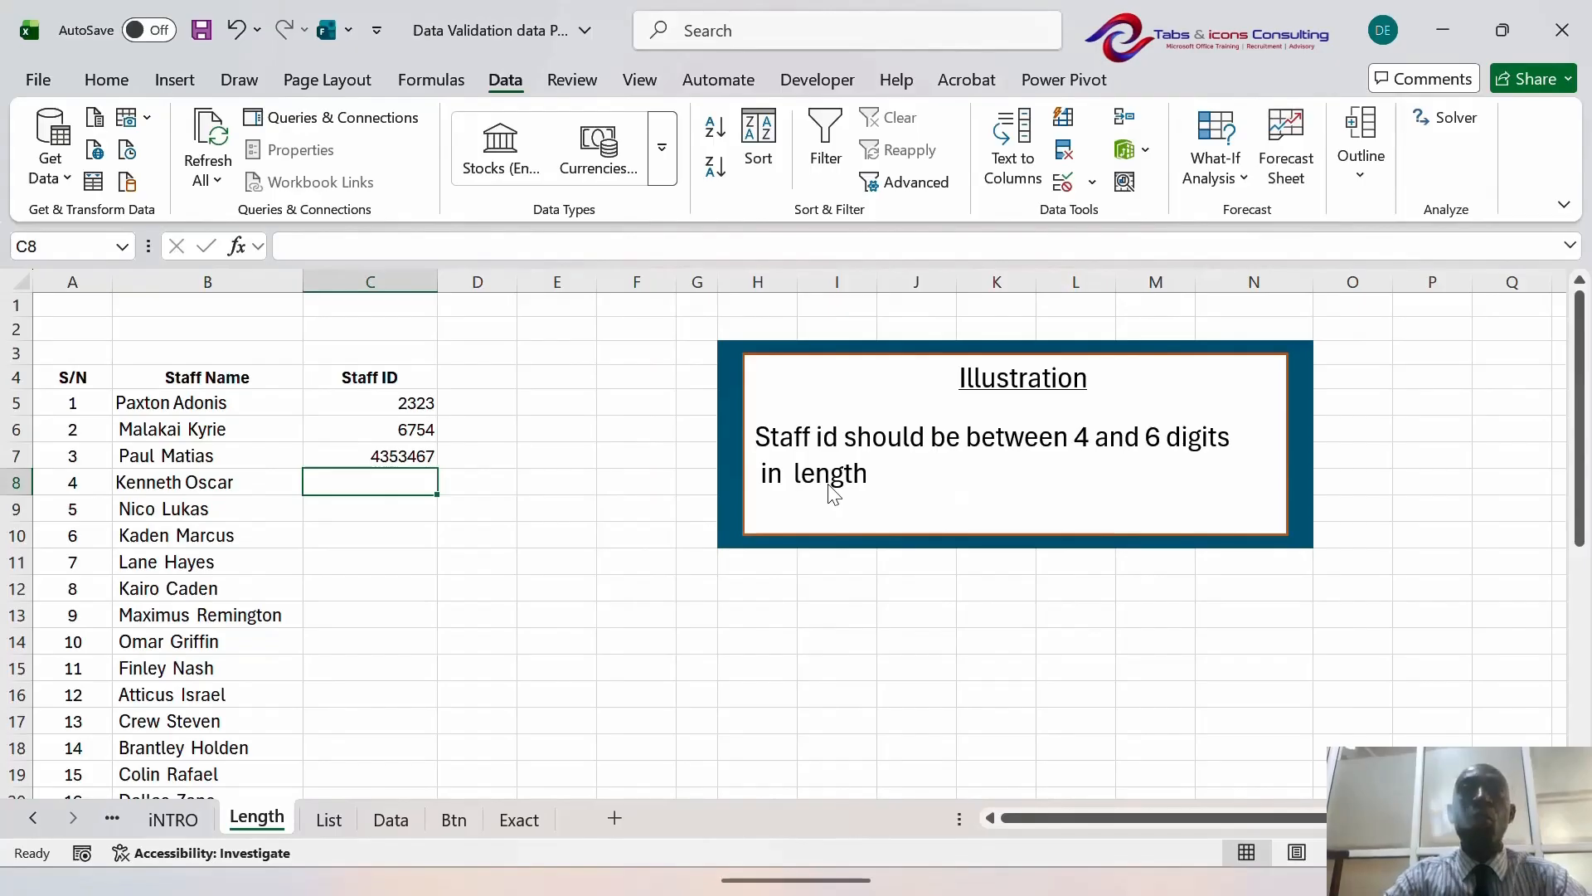
- Reselect C5:C23 and set the validation Error Alert style back to Stop
key("Up")
key("Up")
key("Up")
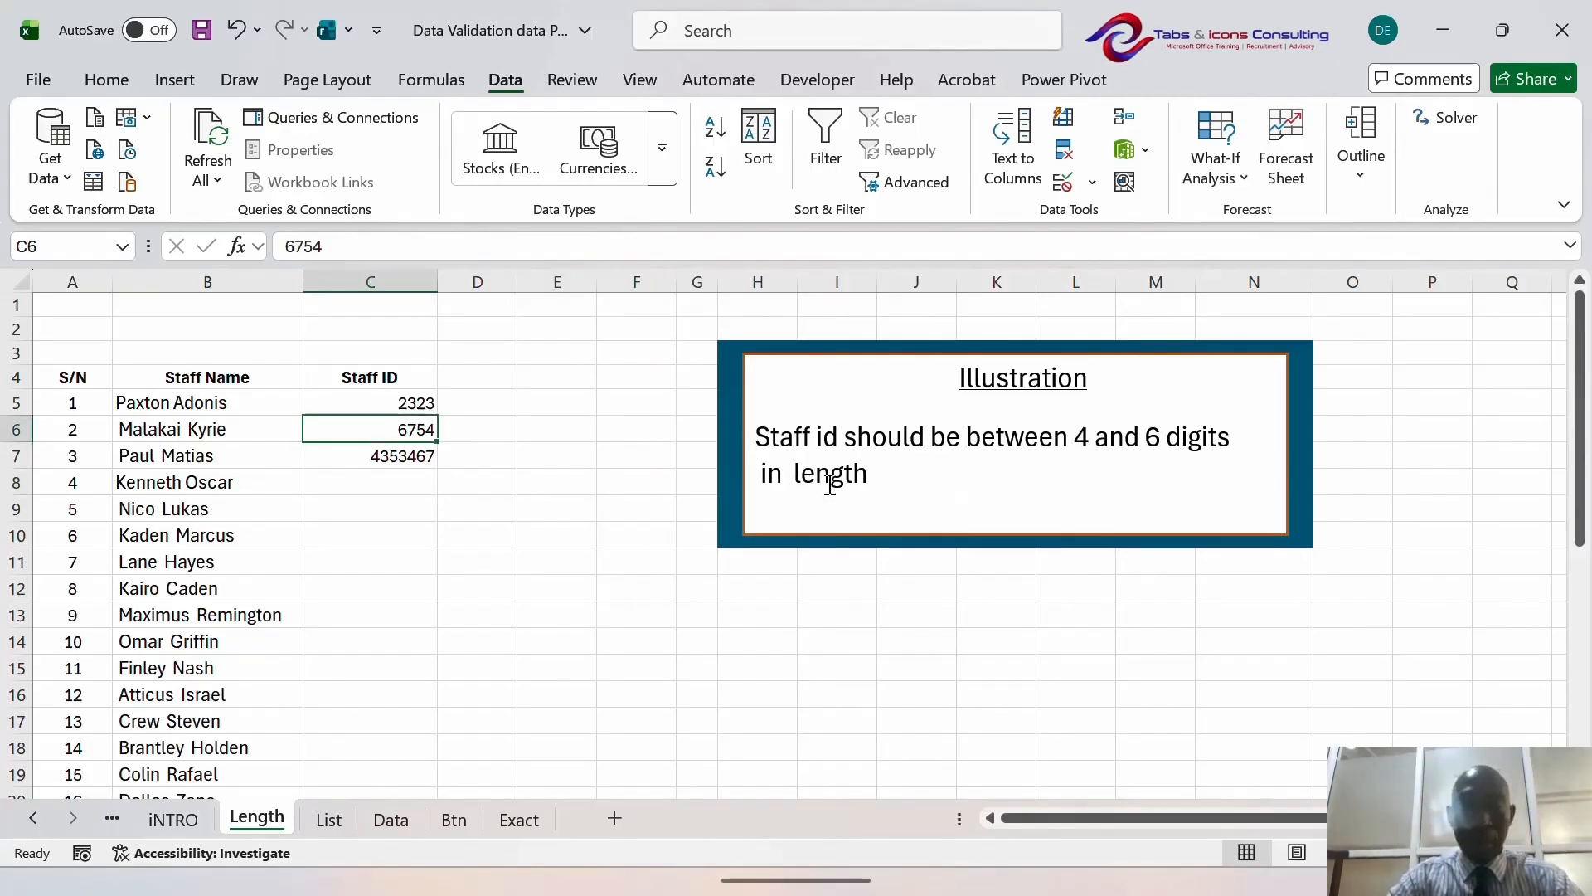
key("shift+Down")
key("shift+Down")
key("shift+Down")
key("shift+Down")
key("shift+Down")
key("shift+Down")
key("shift+Down")
key("shift+Down")
key("shift+Down")
key("shift+Down")
key("shift+Down")
key("shift+Down")
key("shift+Down")
key("shift+Down")
key("shift+Down")
key("shift+Down")
key("shift+Down")
key("shift+Down")
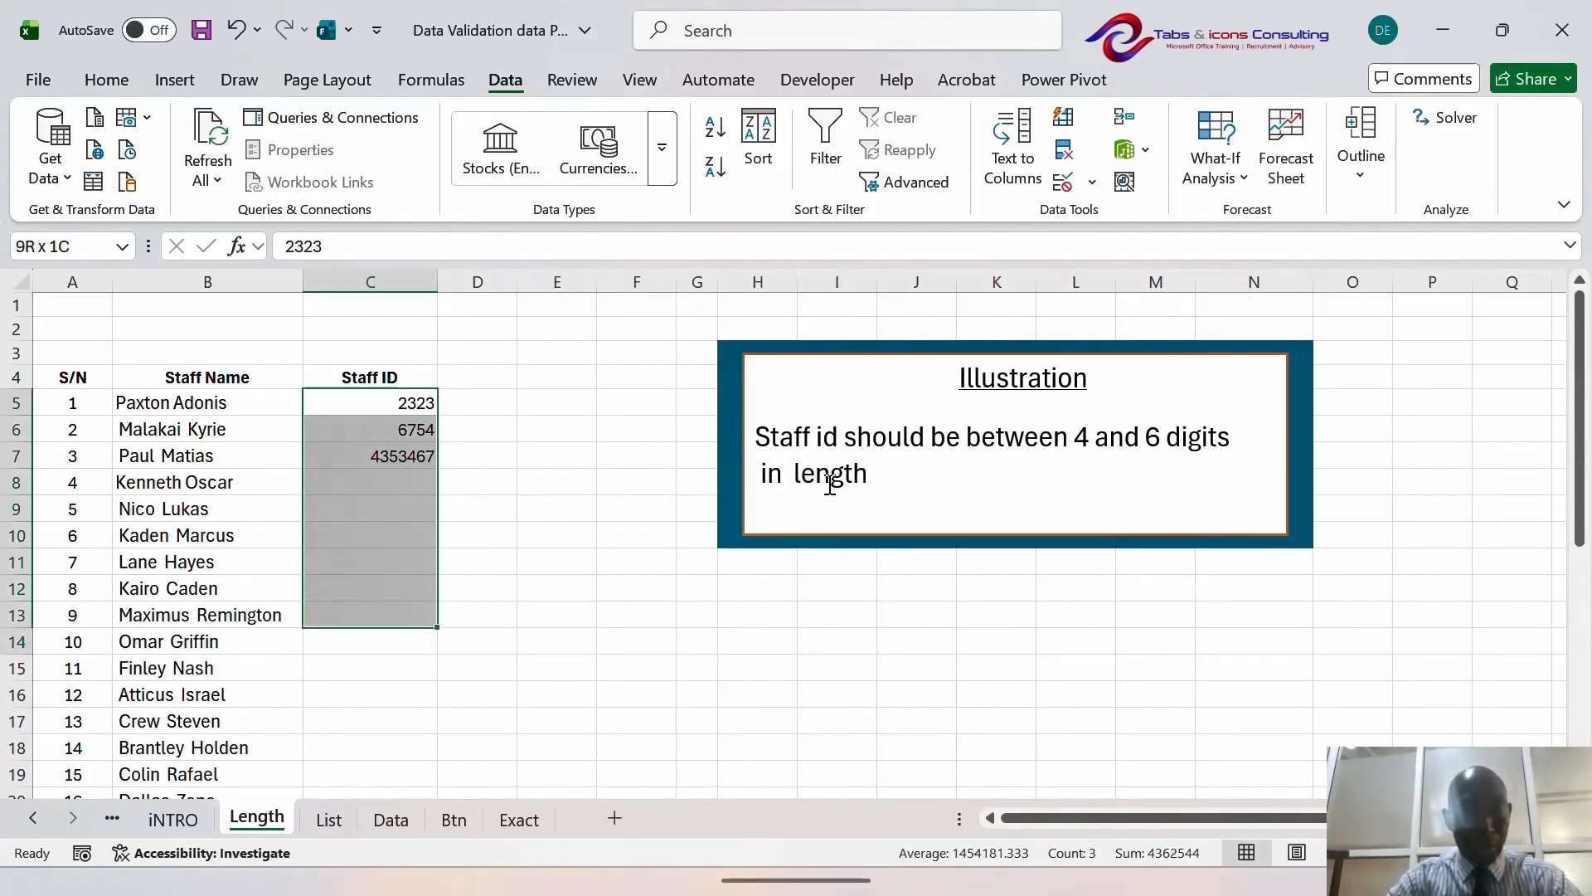
key("shift+Up")
key("shift+Down")
key("shift+Down")
key("shift+Down")
key("shift+Up")
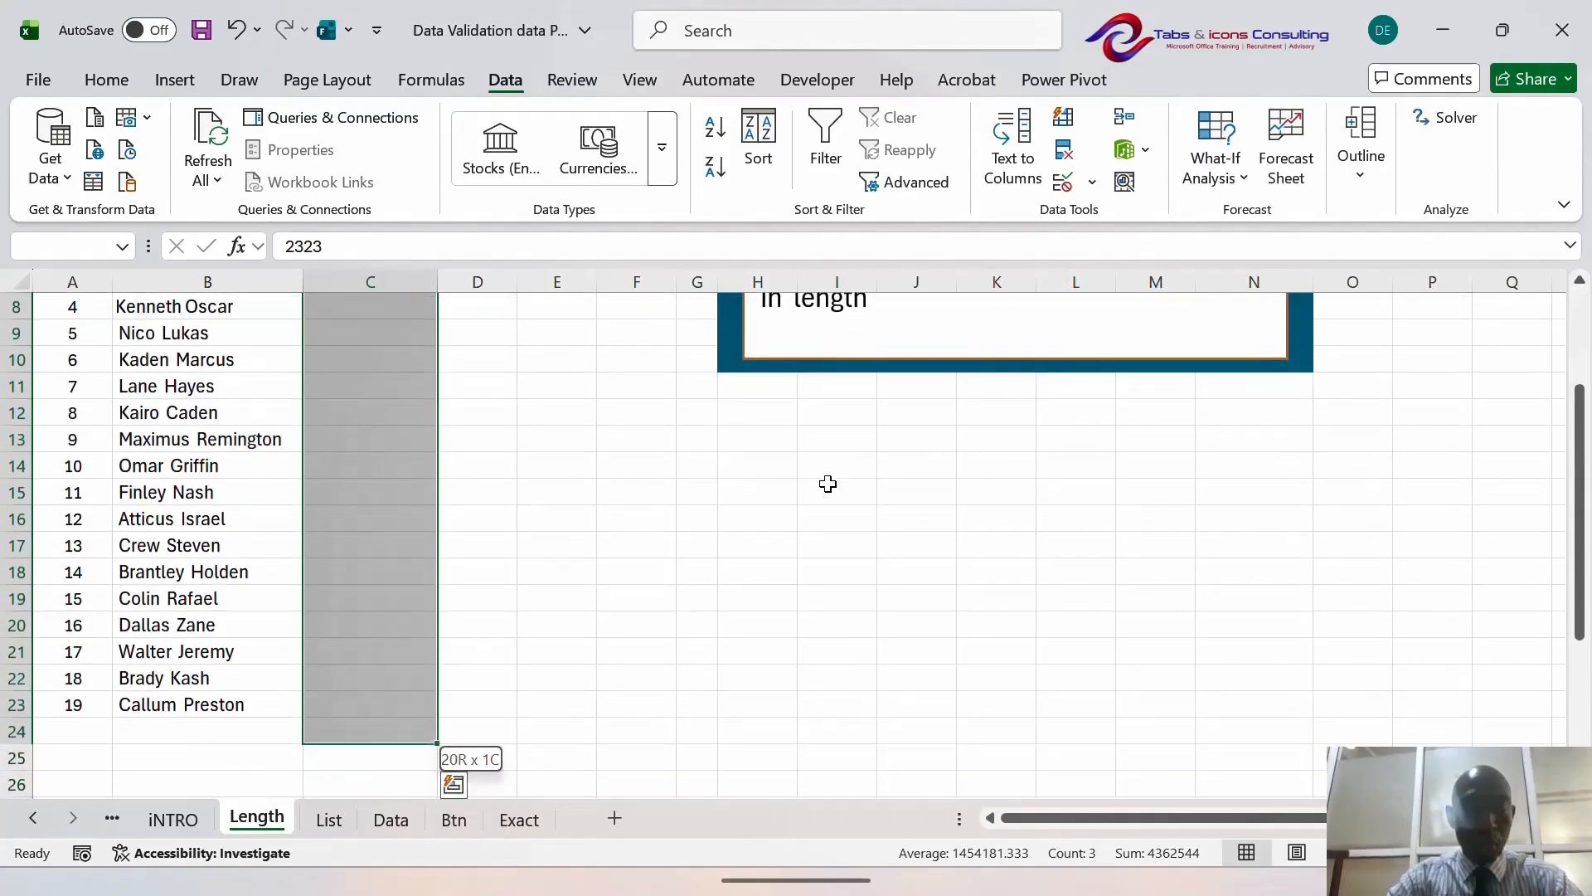
key("shift+Up")
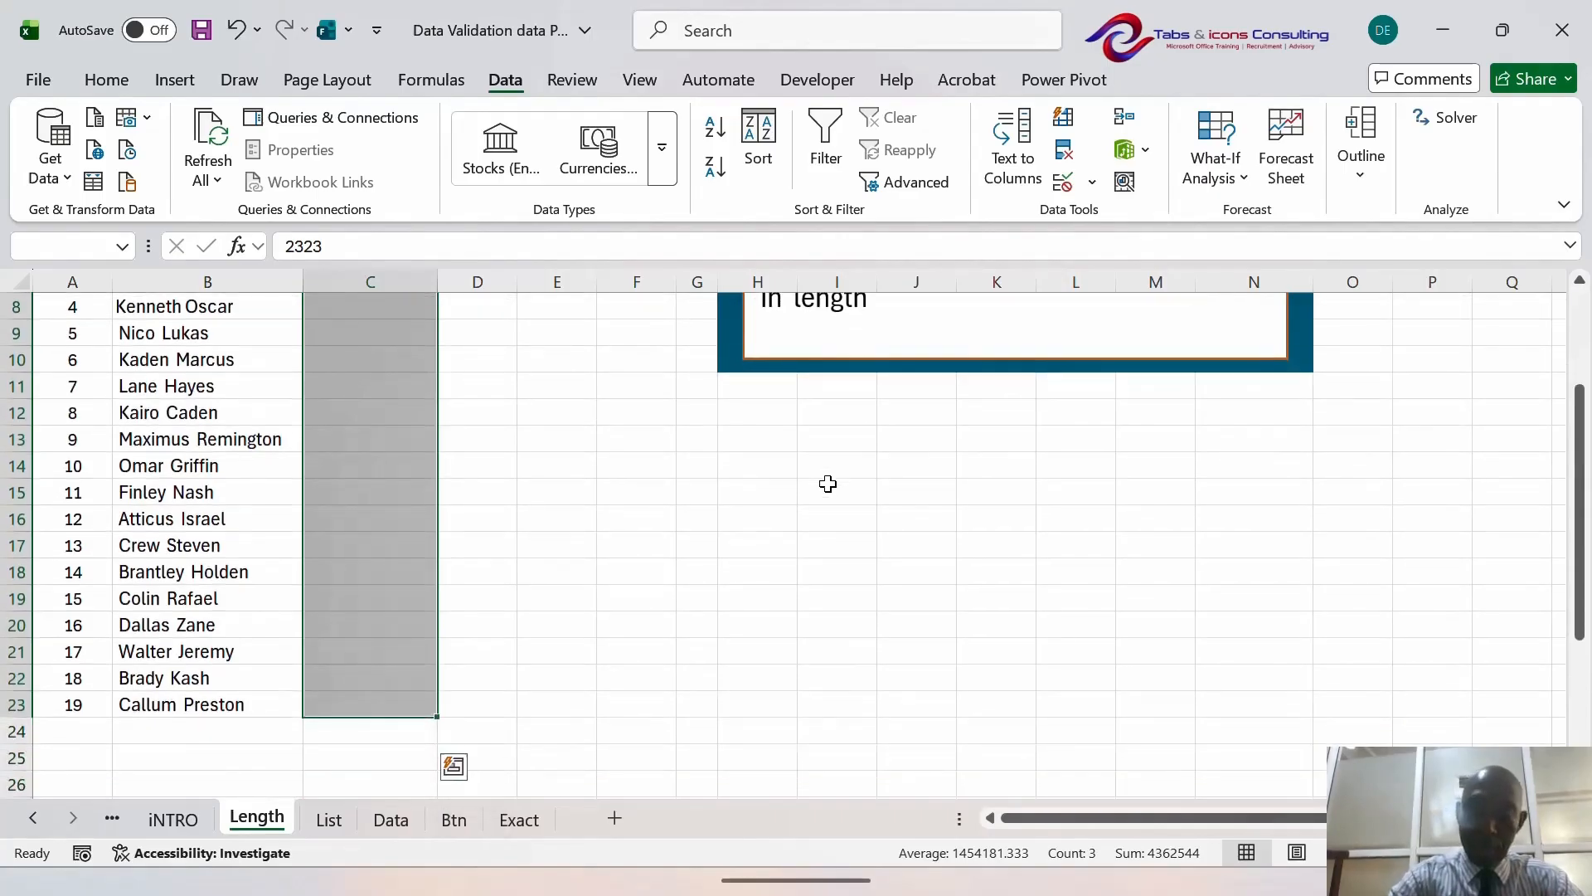
scroll(827, 484, "up", 3)
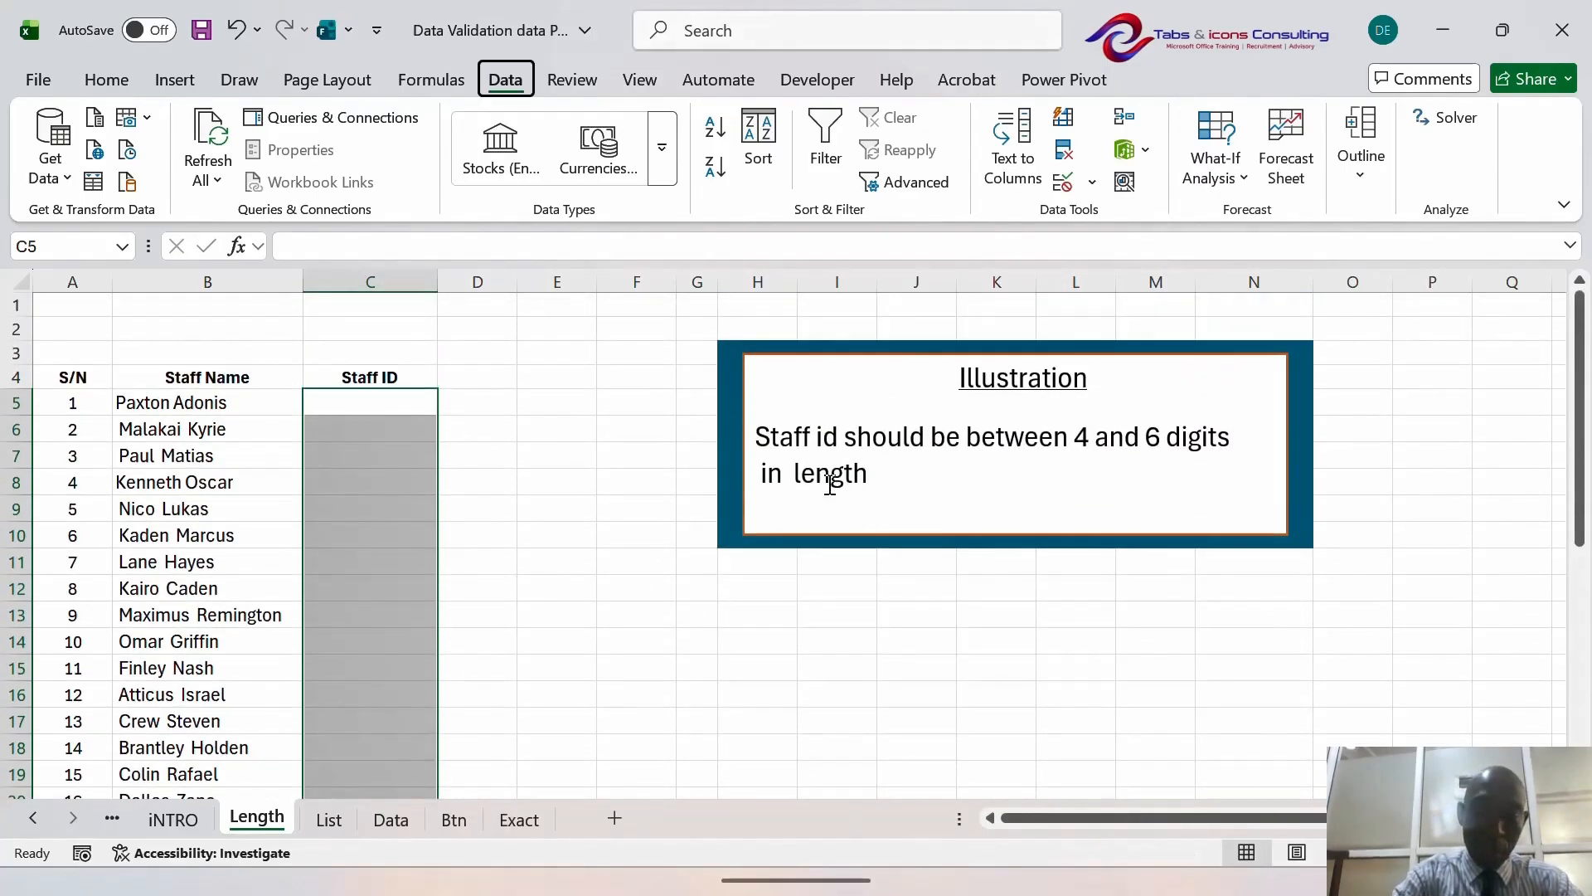
key("alt+a")
key("v")
key("v")
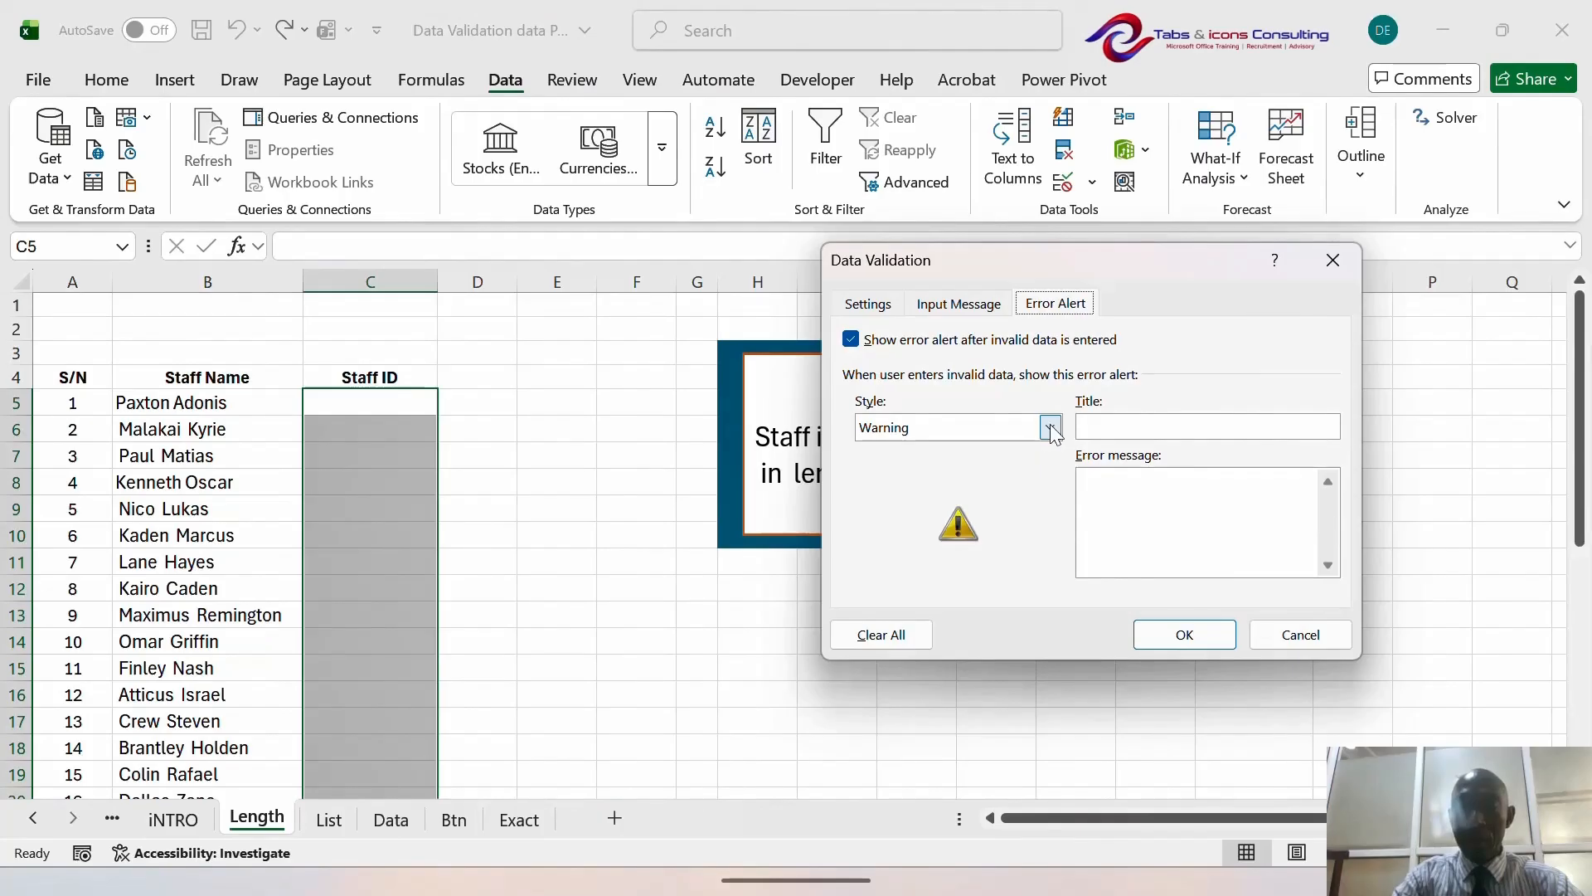
left_click(1051, 427)
left_click(959, 452)
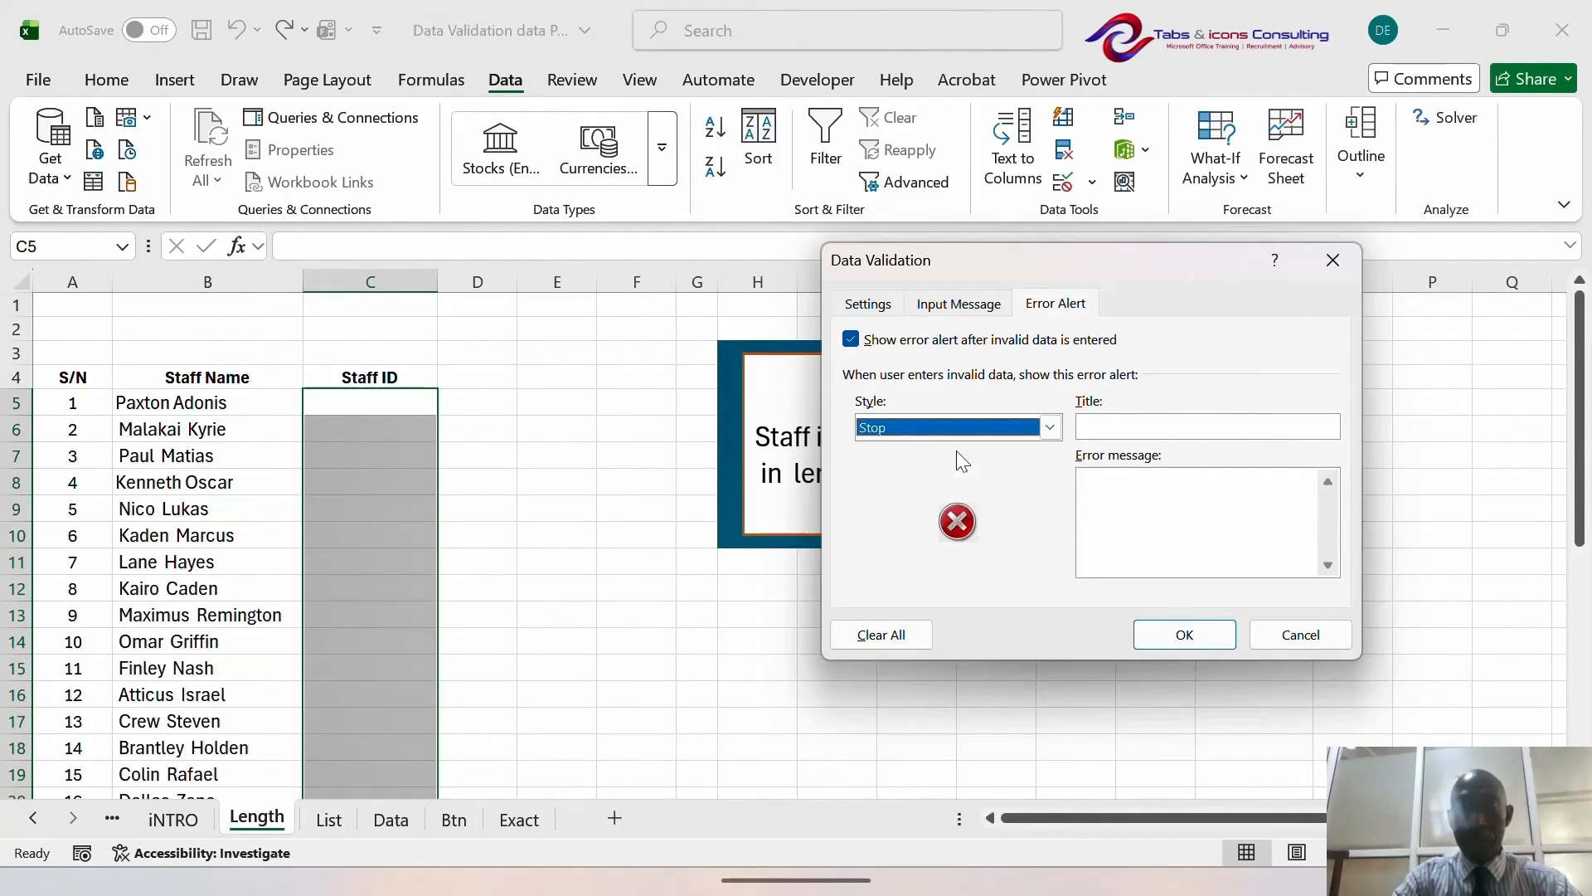
left_click(1184, 630)
- Enter 4523563 in C6, cancel the Stop error, and reselect the Staff ID column
left_click(365, 427)
type("4523563")
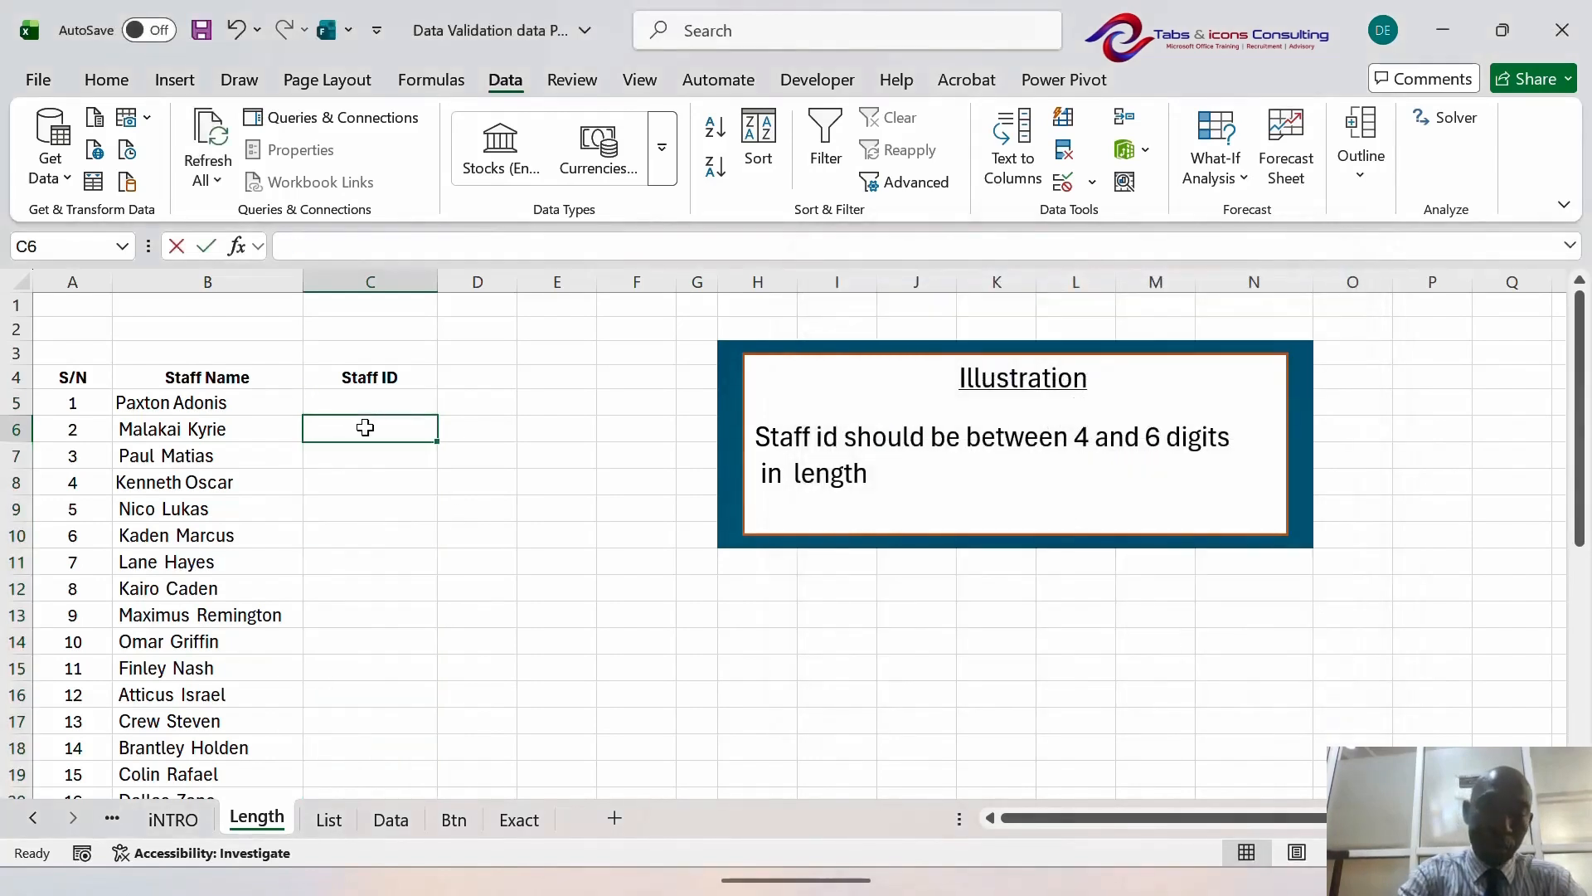
key("Return")
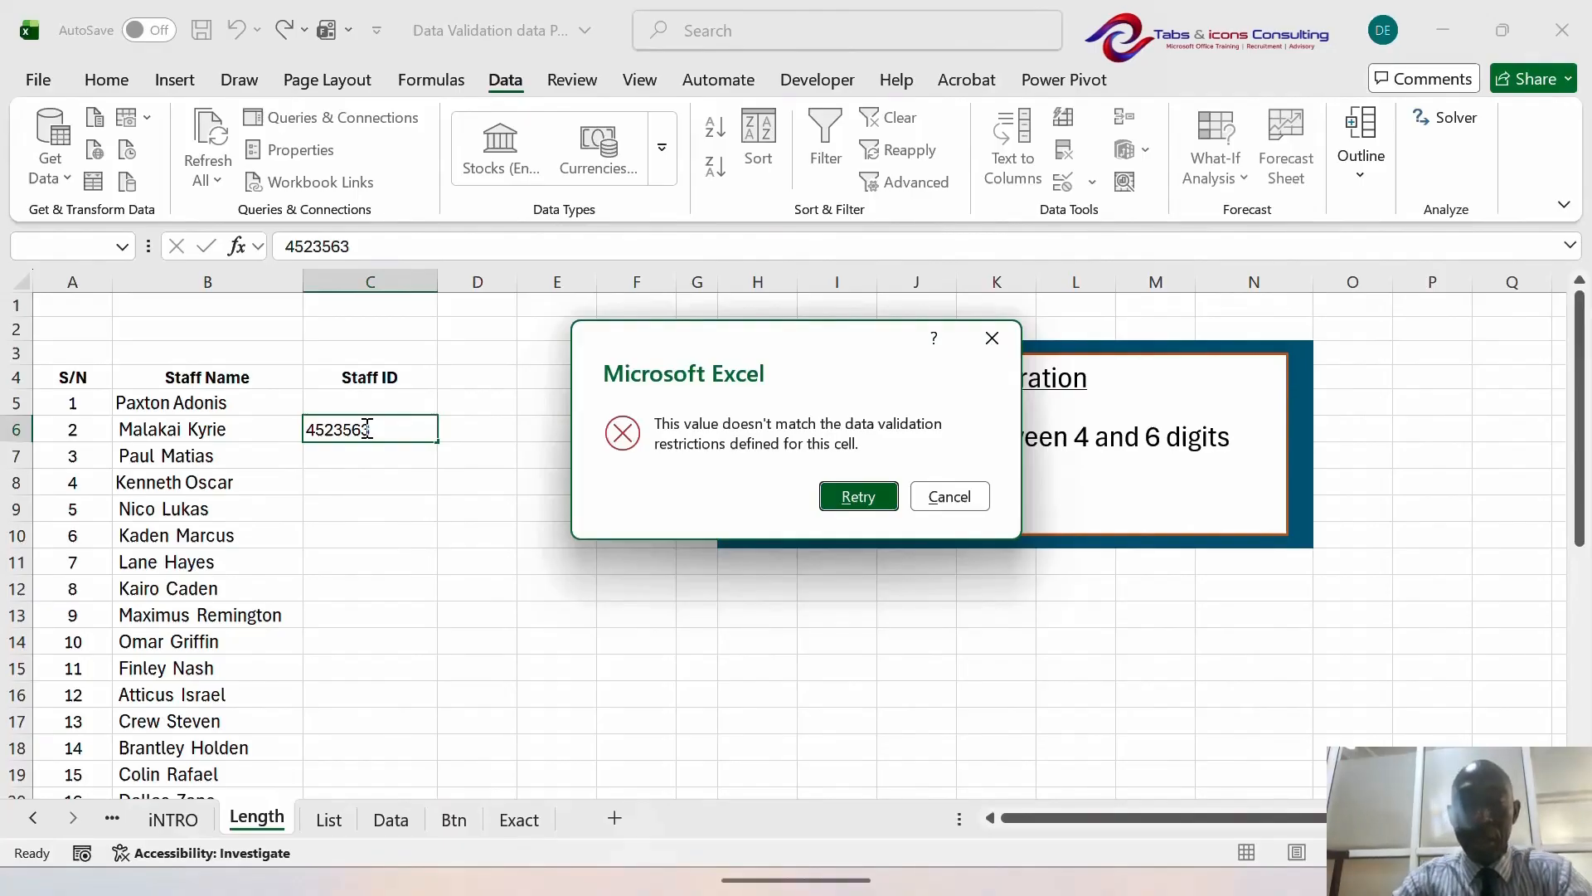
left_click(994, 338)
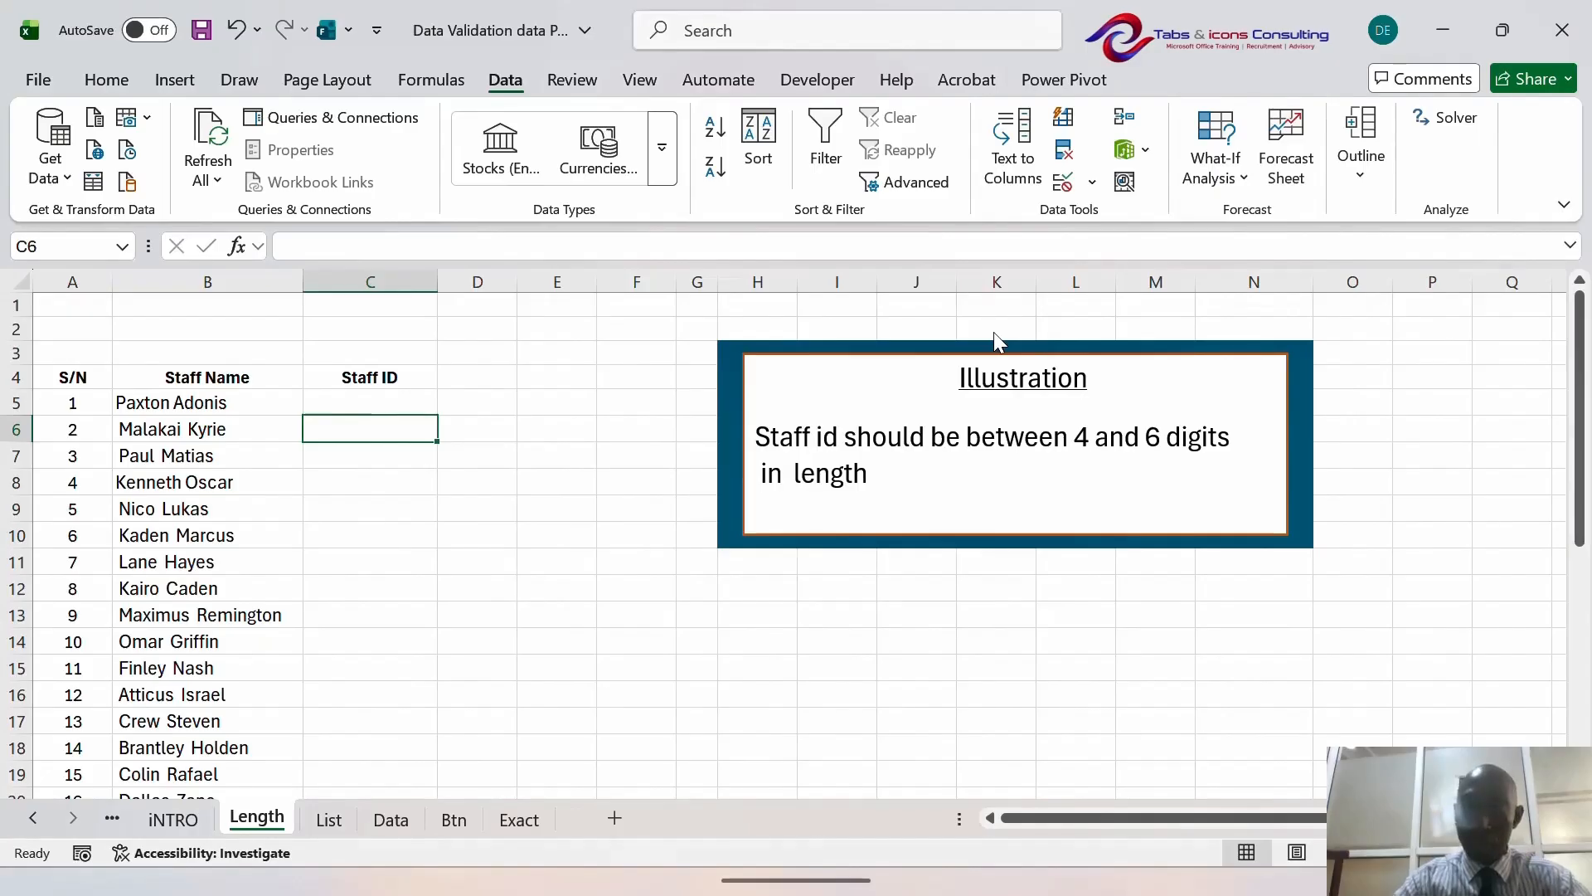
key("Up")
key("shift+Down")
key("shift+Down")
key("shift+Down")
key("shift+Down")
key("shift+Down")
key("shift+Down")
key("shift+Down")
key("shift+Down")
key("shift+Down")
key("shift+Down")
key("shift+Down")
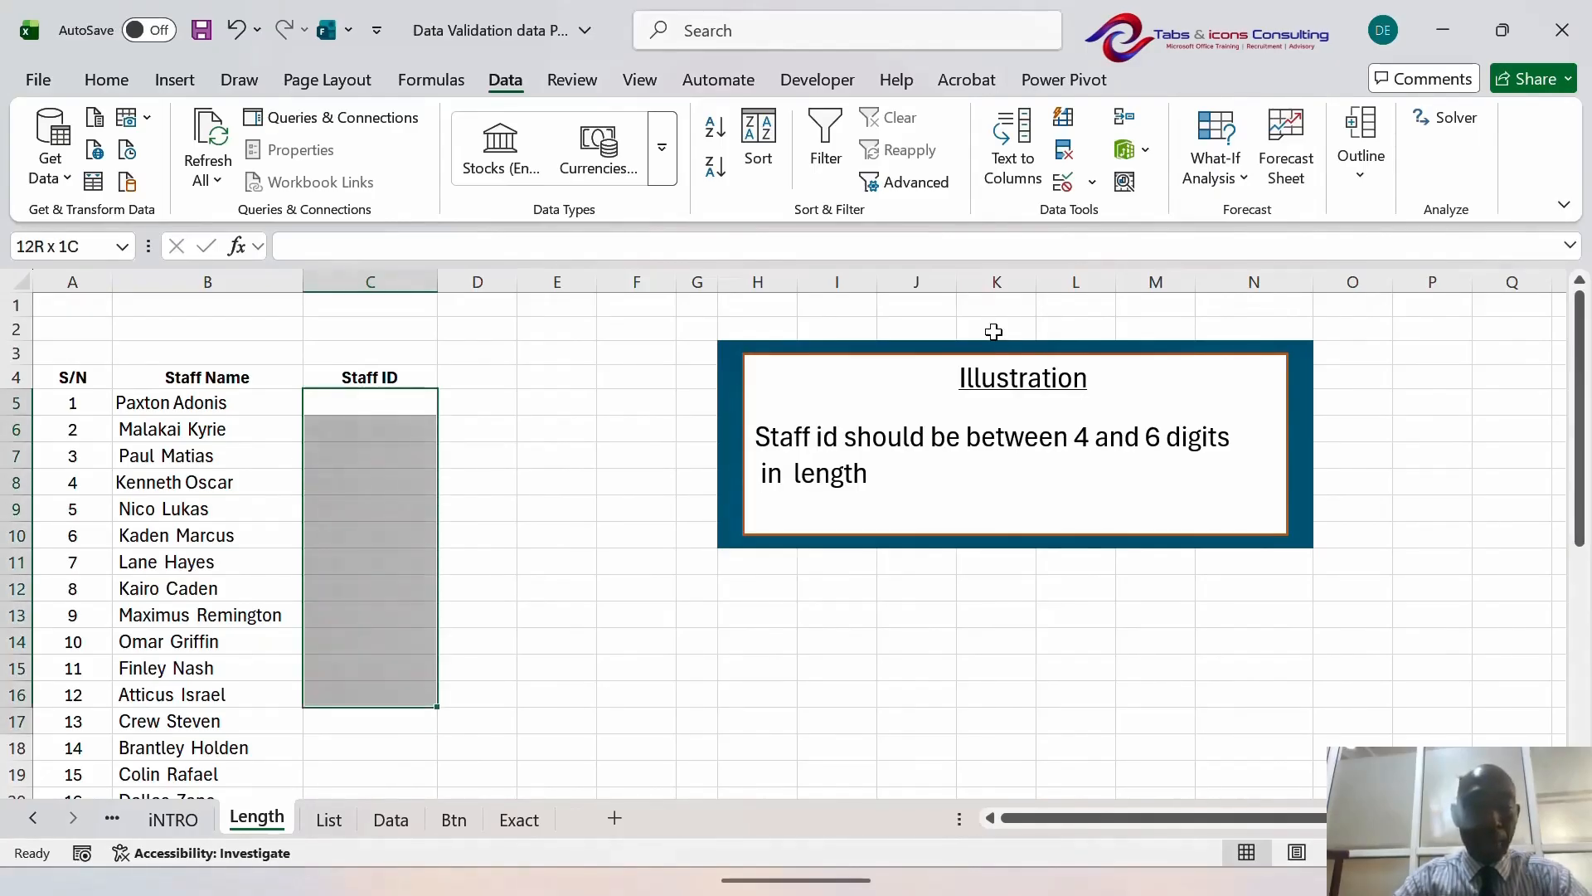
- Set C5:C23's error message to 'text must be btwn 4 and 6 digits long'
key("shift+Down")
key("shift+Down")
key("shift+Down")
key("shift+Down")
key("shift+Down")
key("shift+Down")
key("shift+Down")
key("shift+Down")
key("shift+Down")
key("shift+Up")
key("shift+Up")
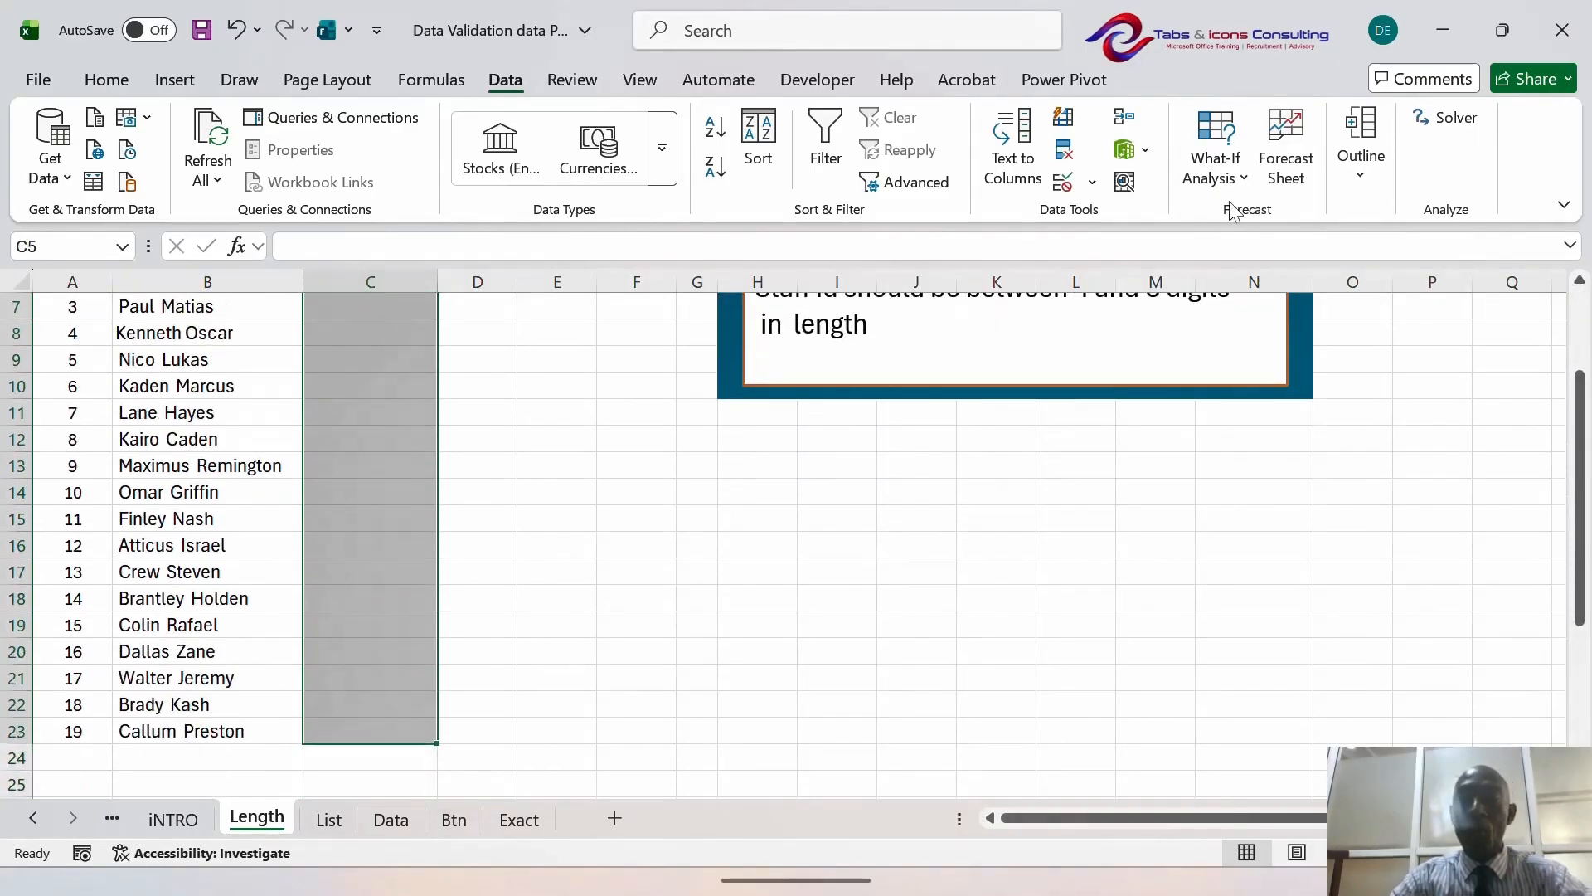
left_click(1093, 183)
left_click(1118, 215)
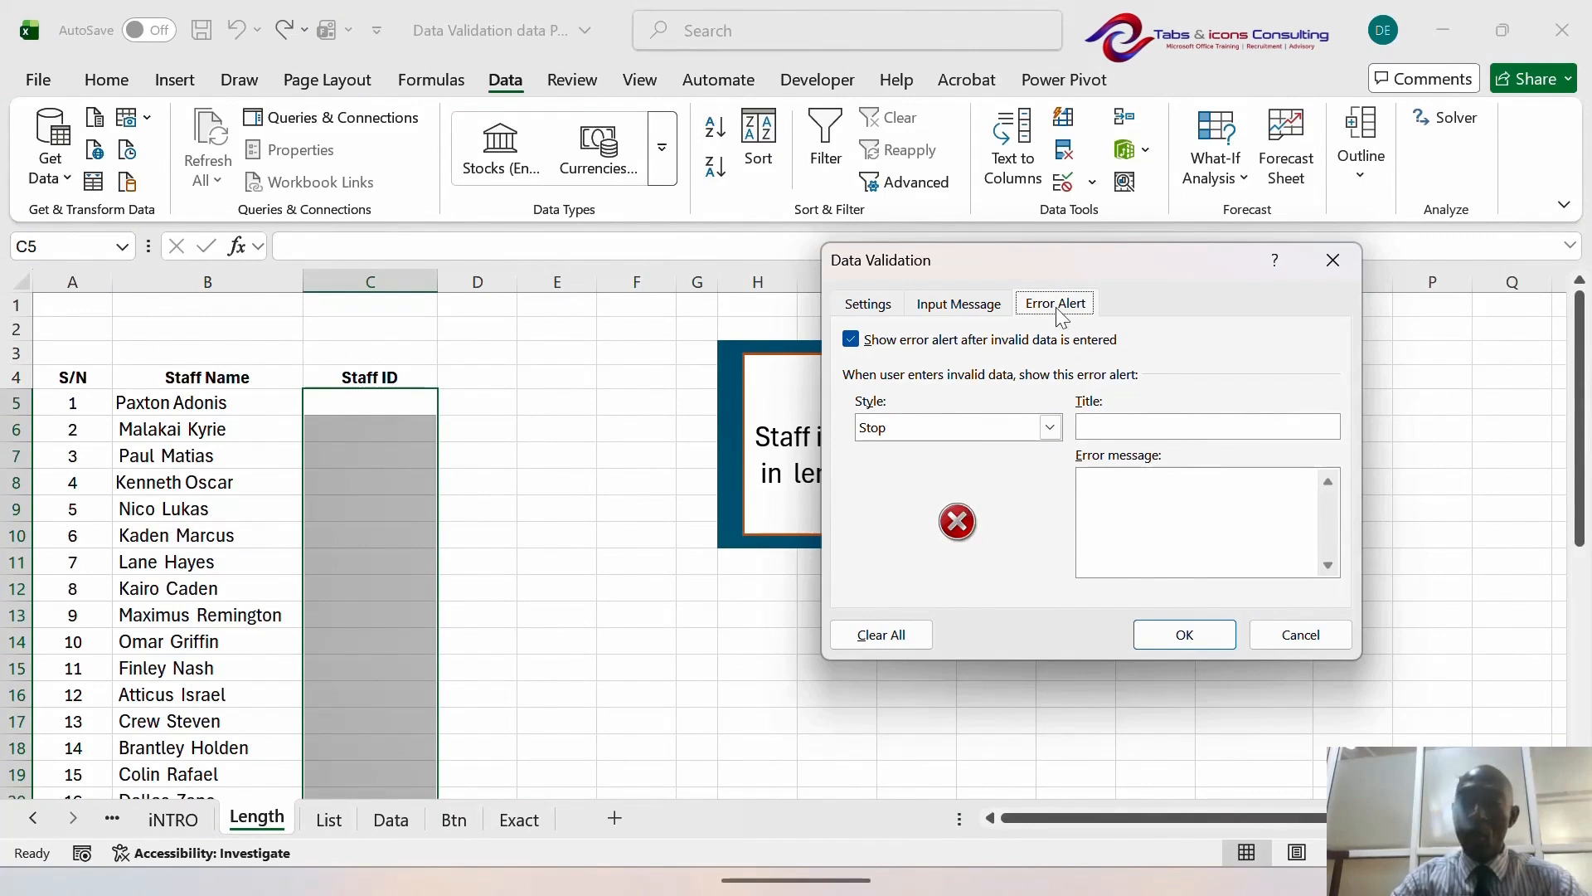
left_click(1131, 512)
type("te")
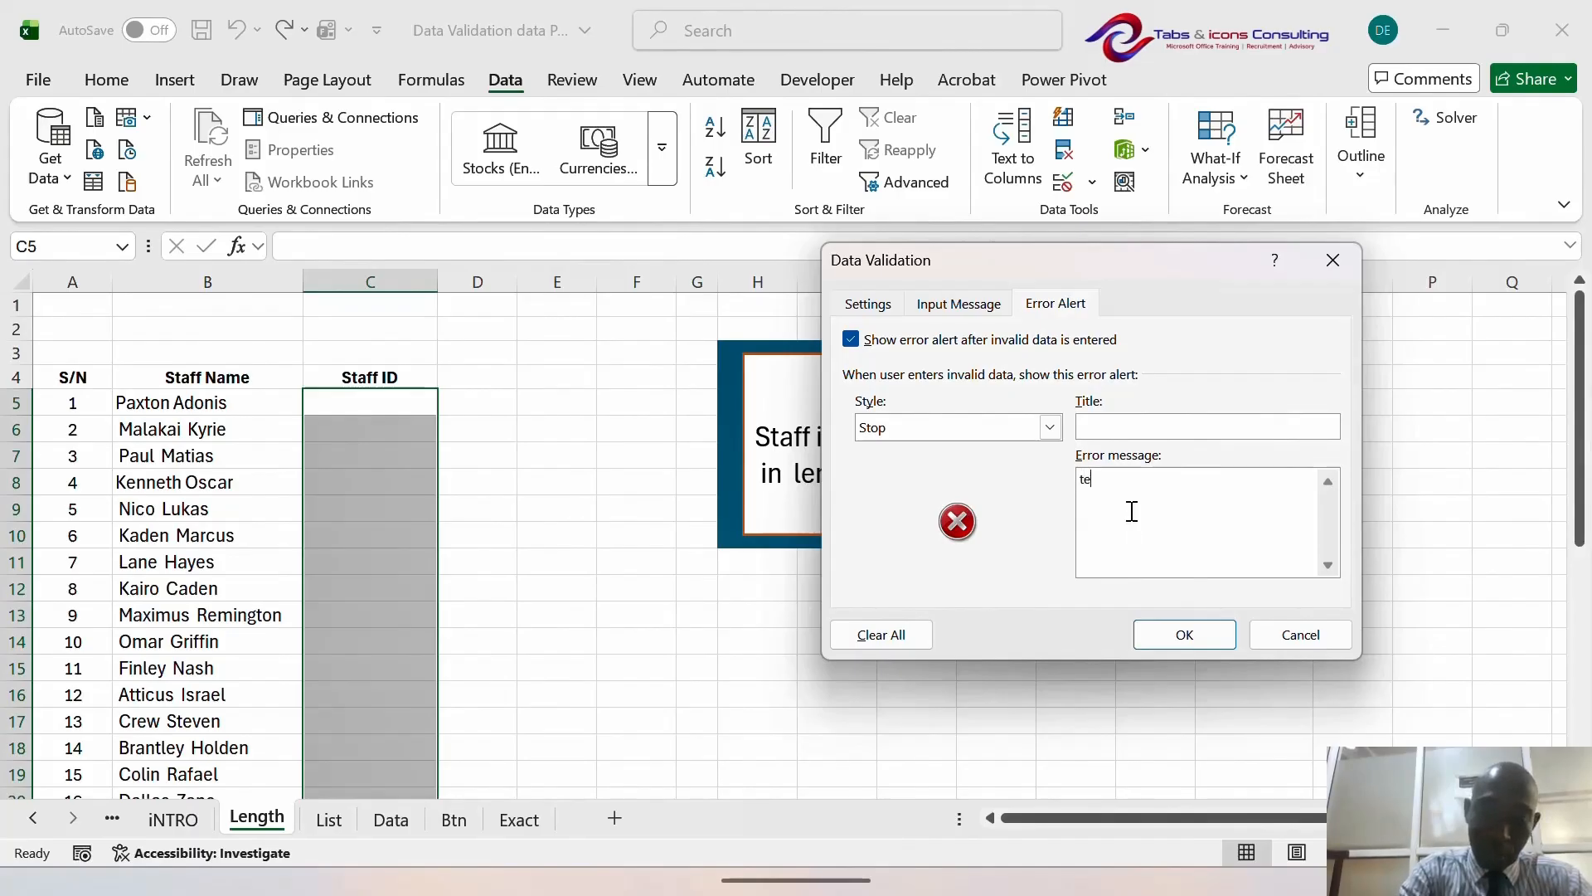
type("xt mu")
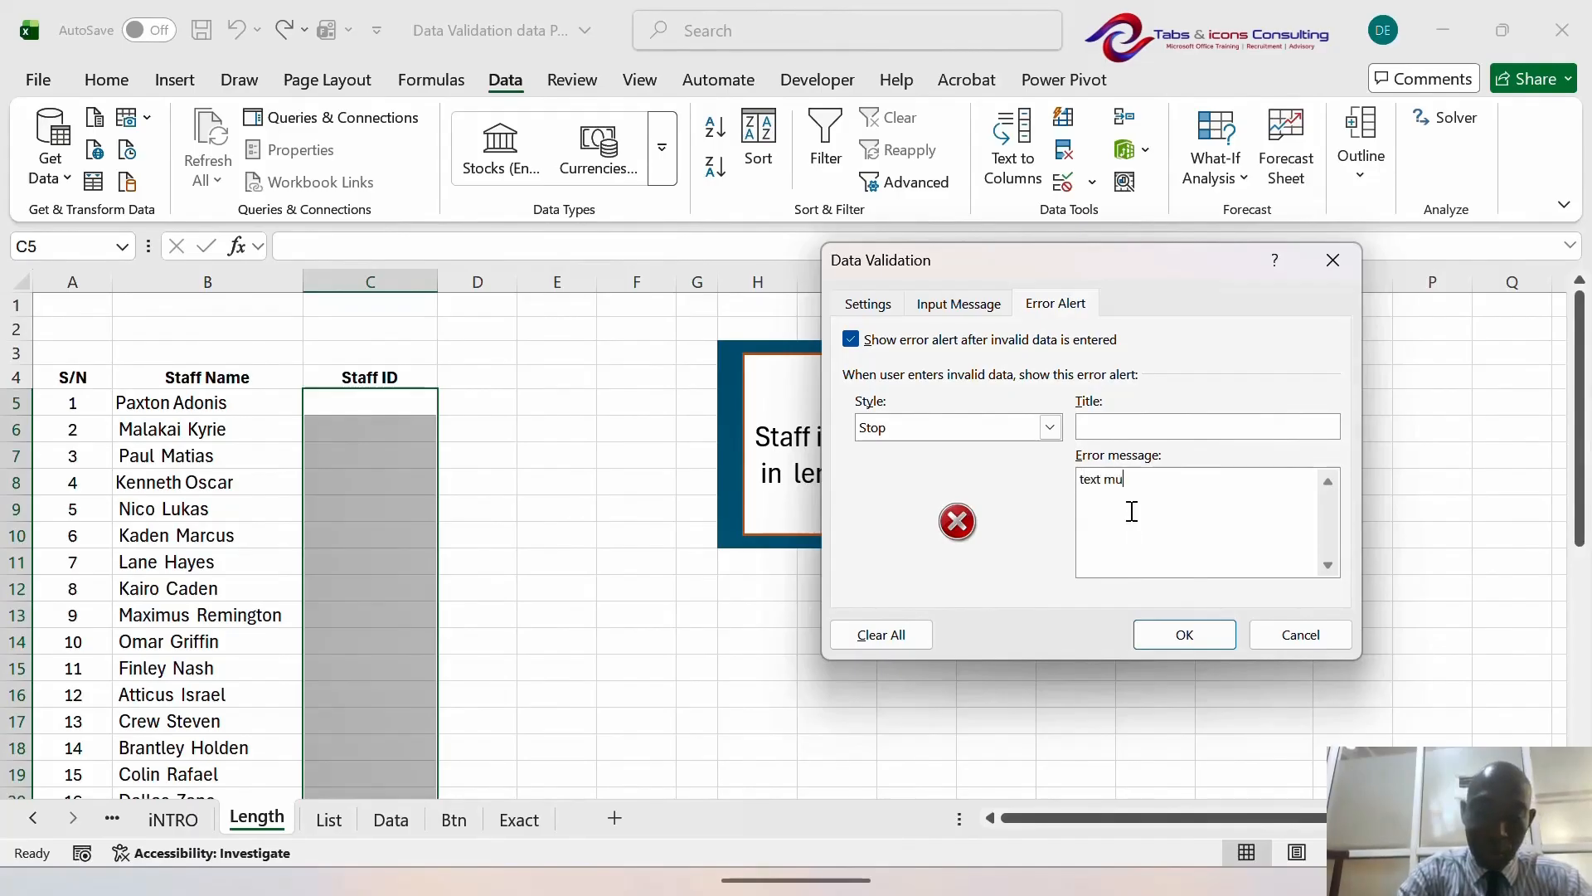
type("st be b")
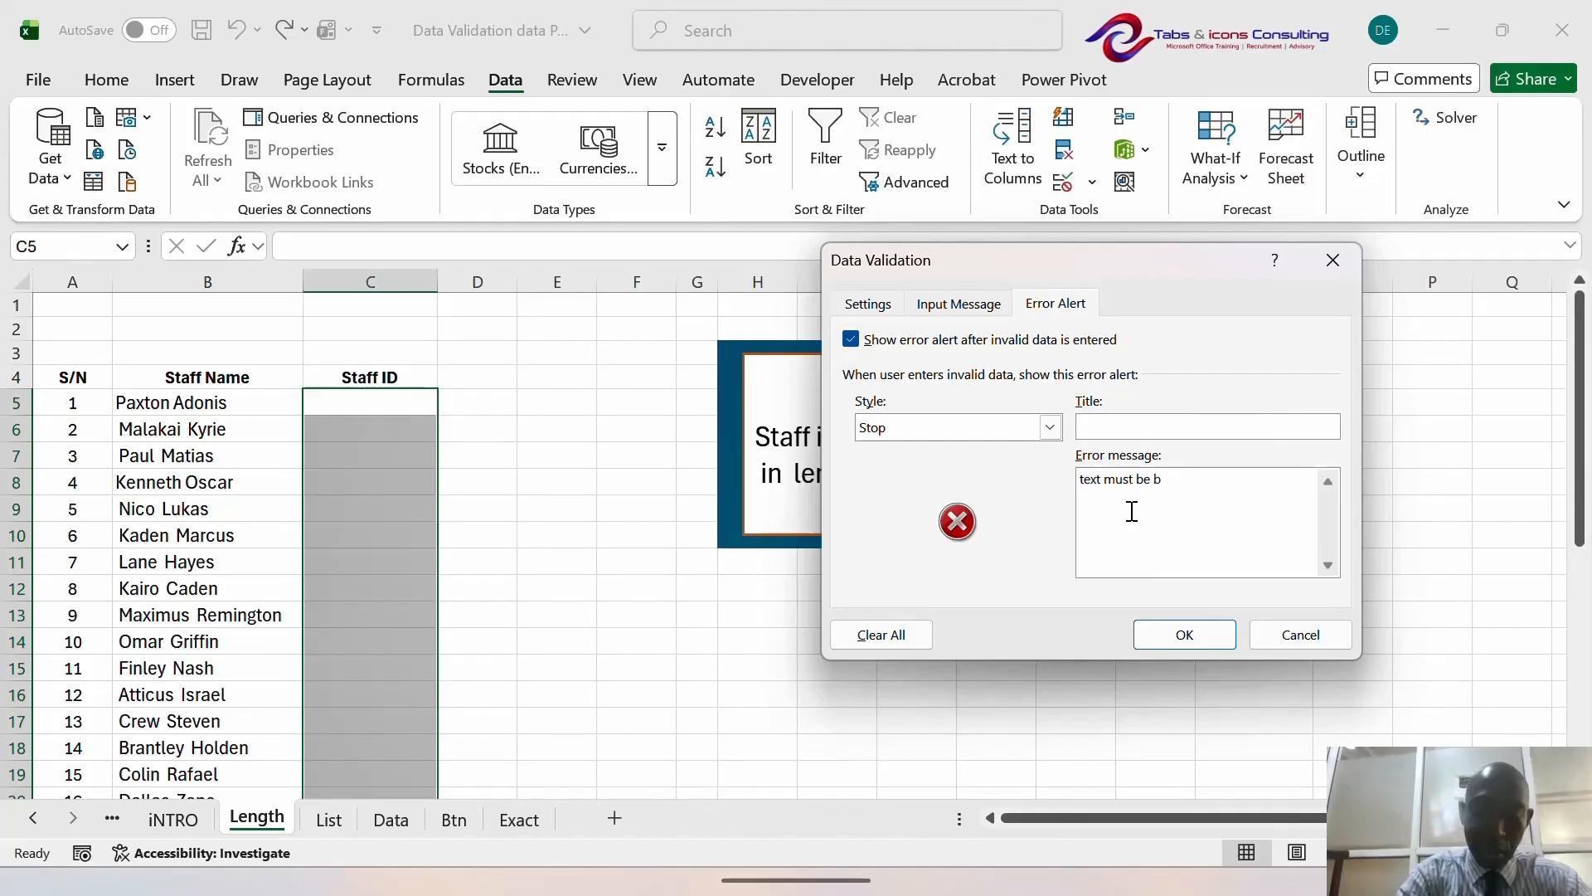
type("twn 4 a")
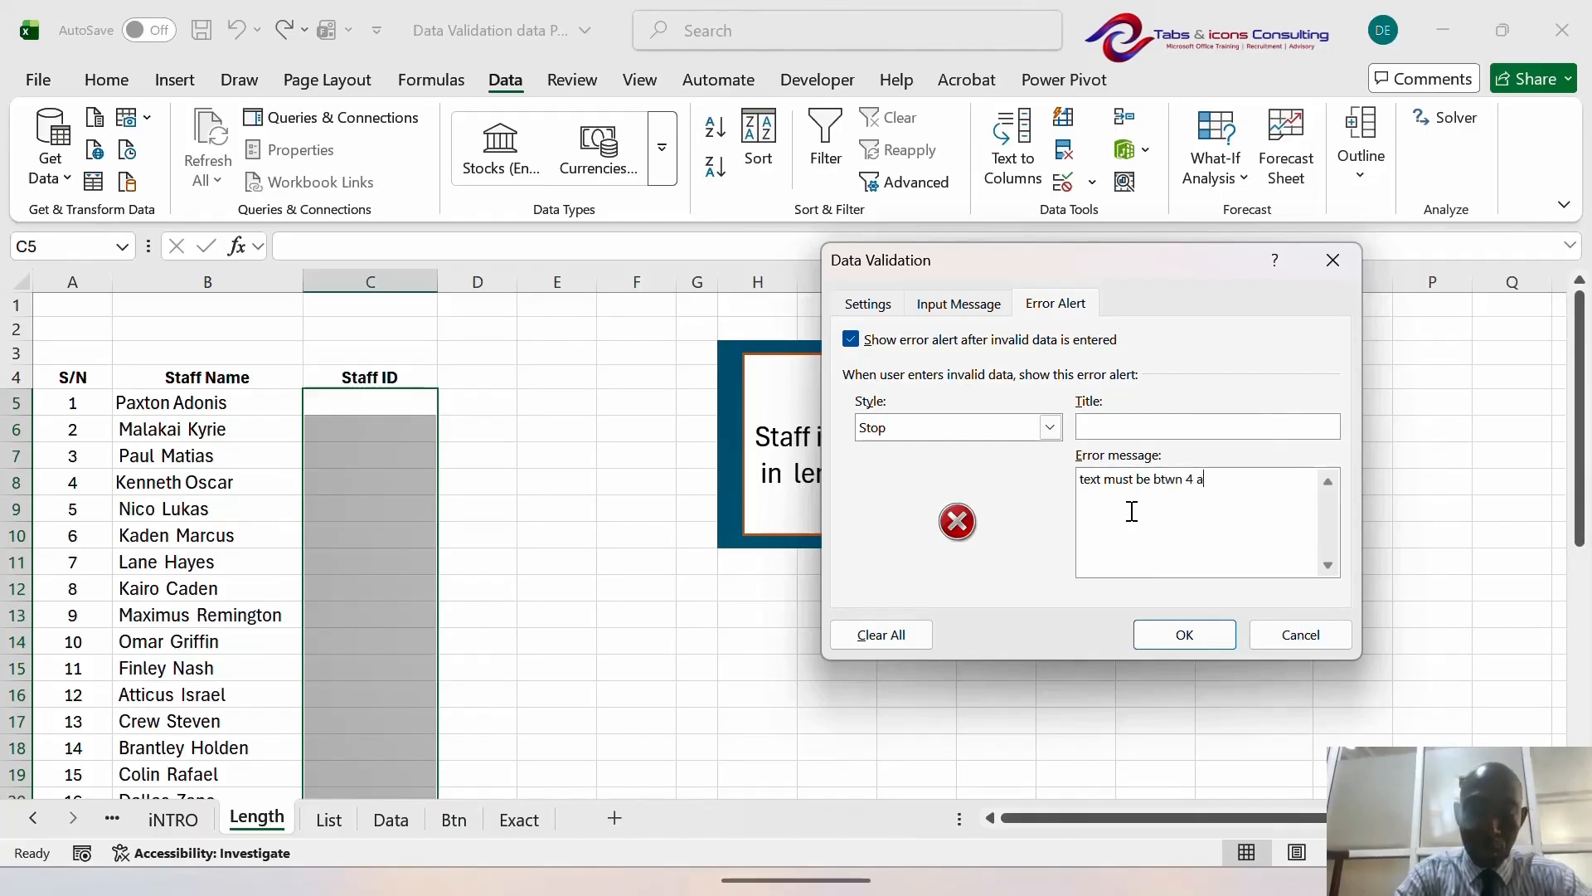
type("nd 6 dig")
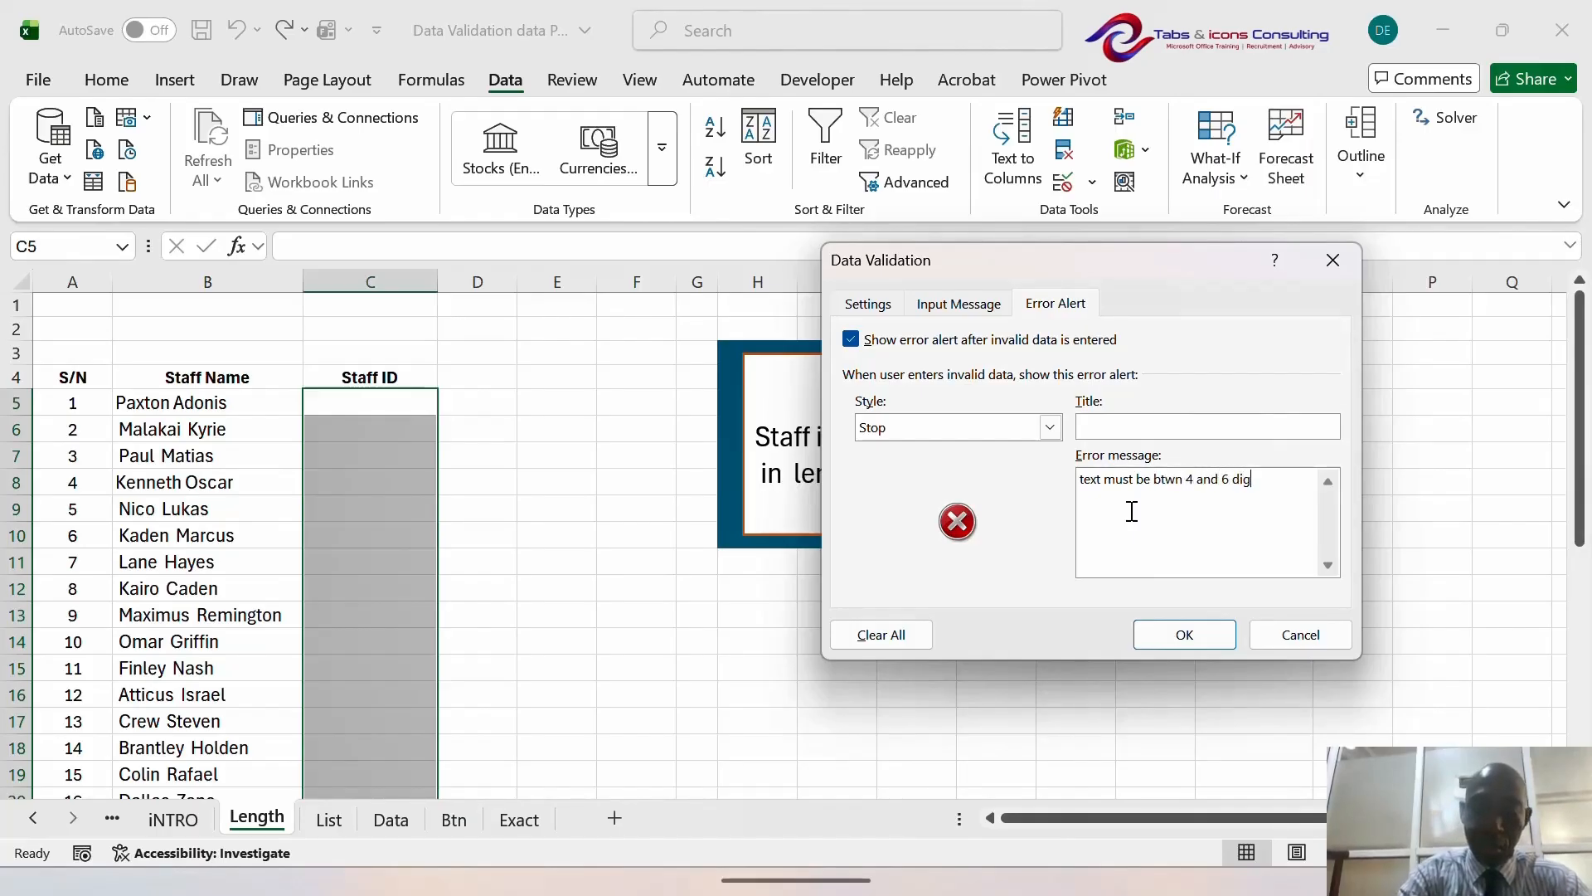
type("its long")
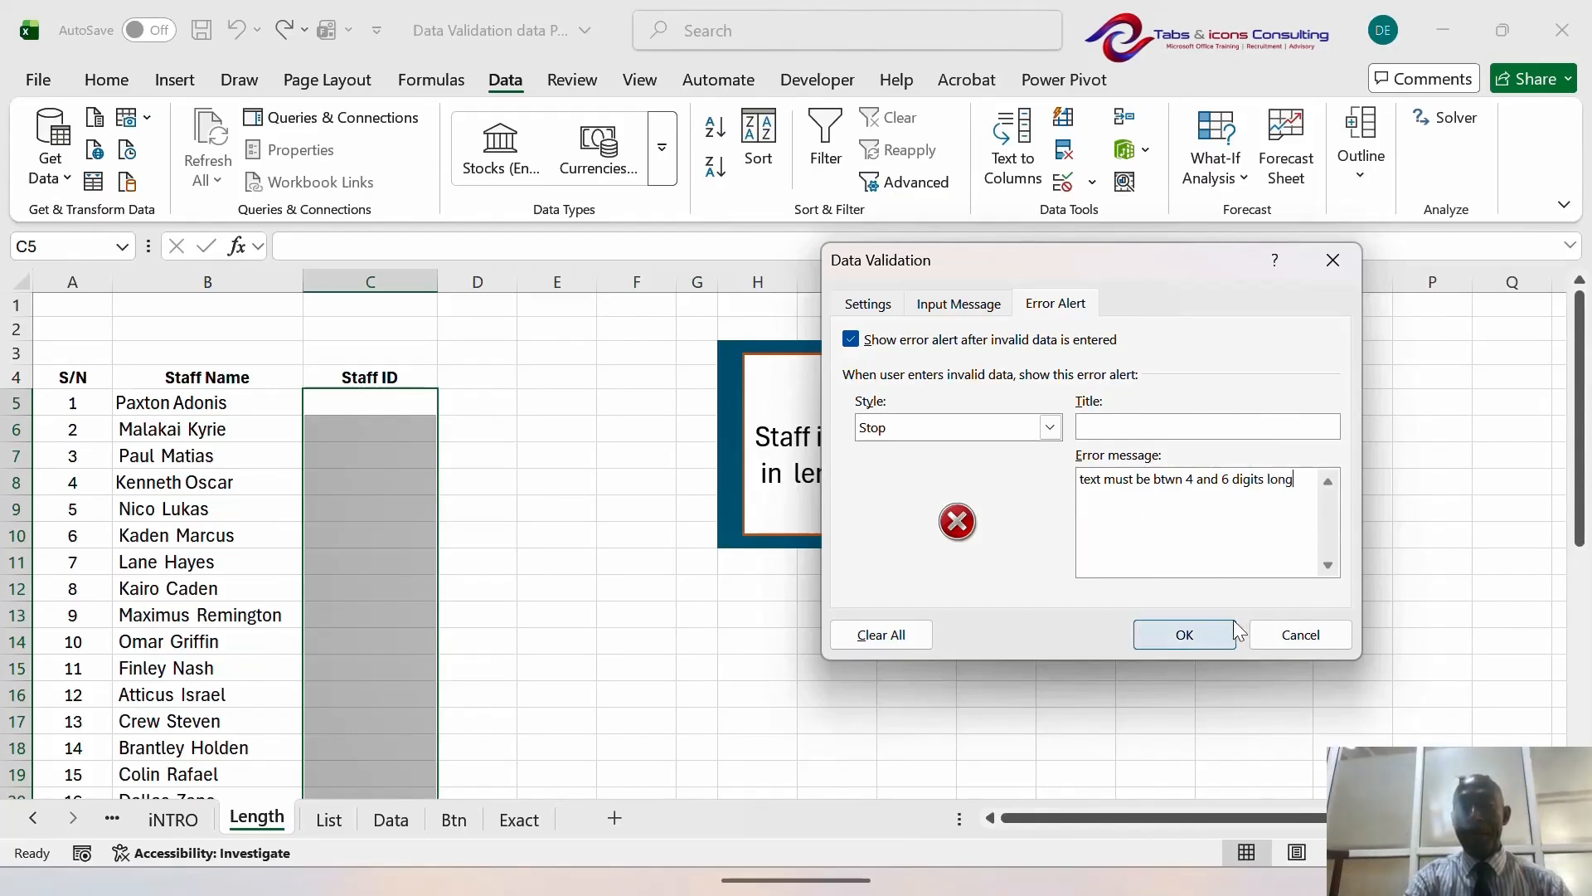
left_click(1211, 634)
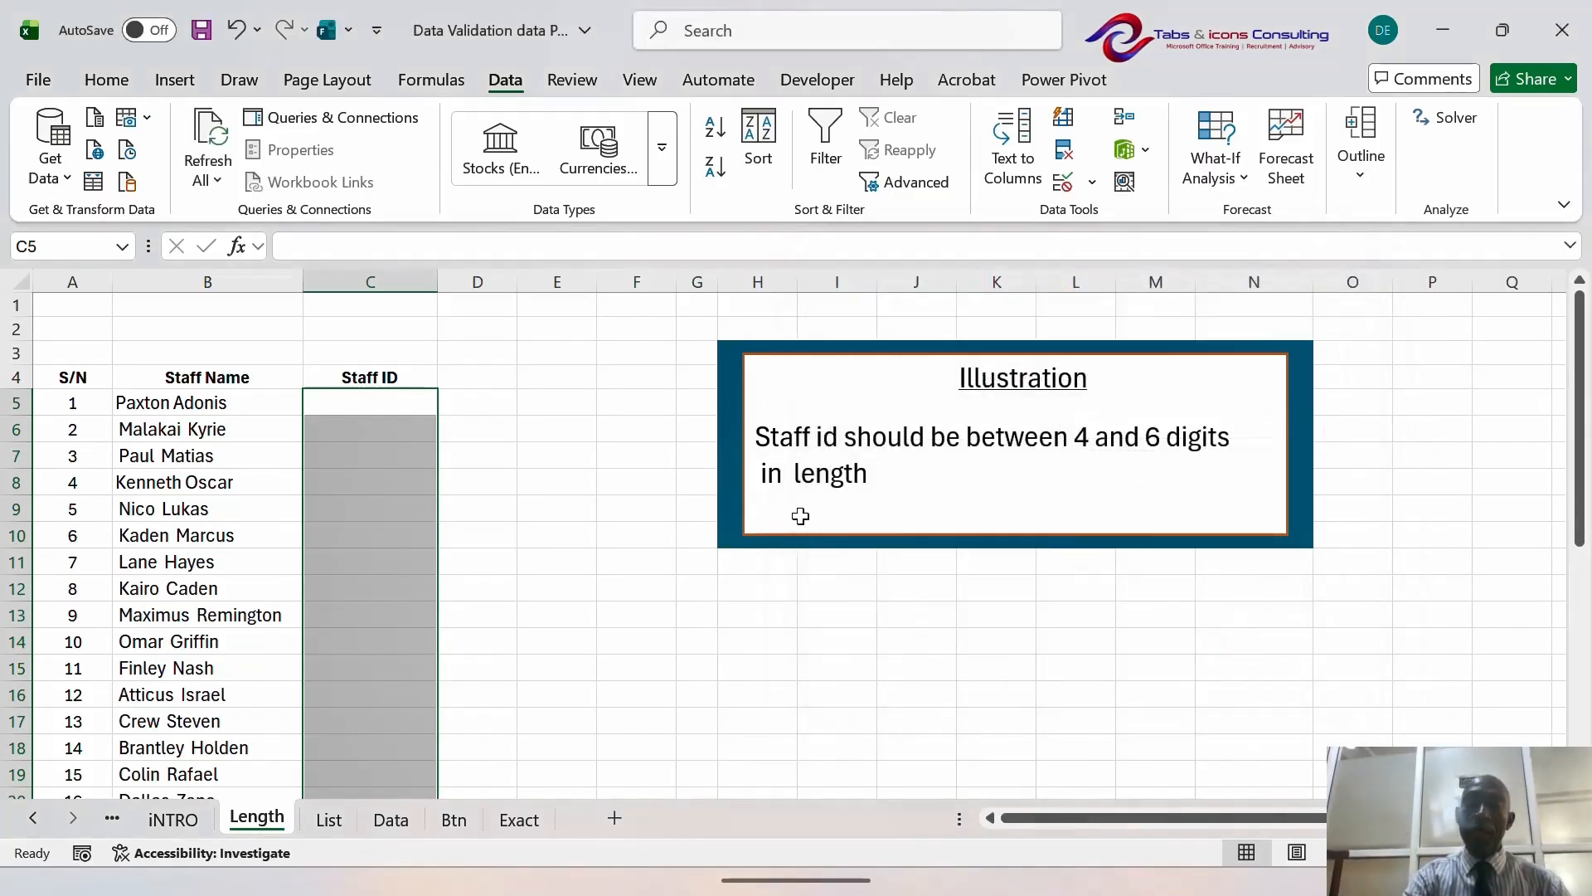
- Enter Staff ID 562356 in C6 and check the stored value
left_click(371, 423)
type("562356")
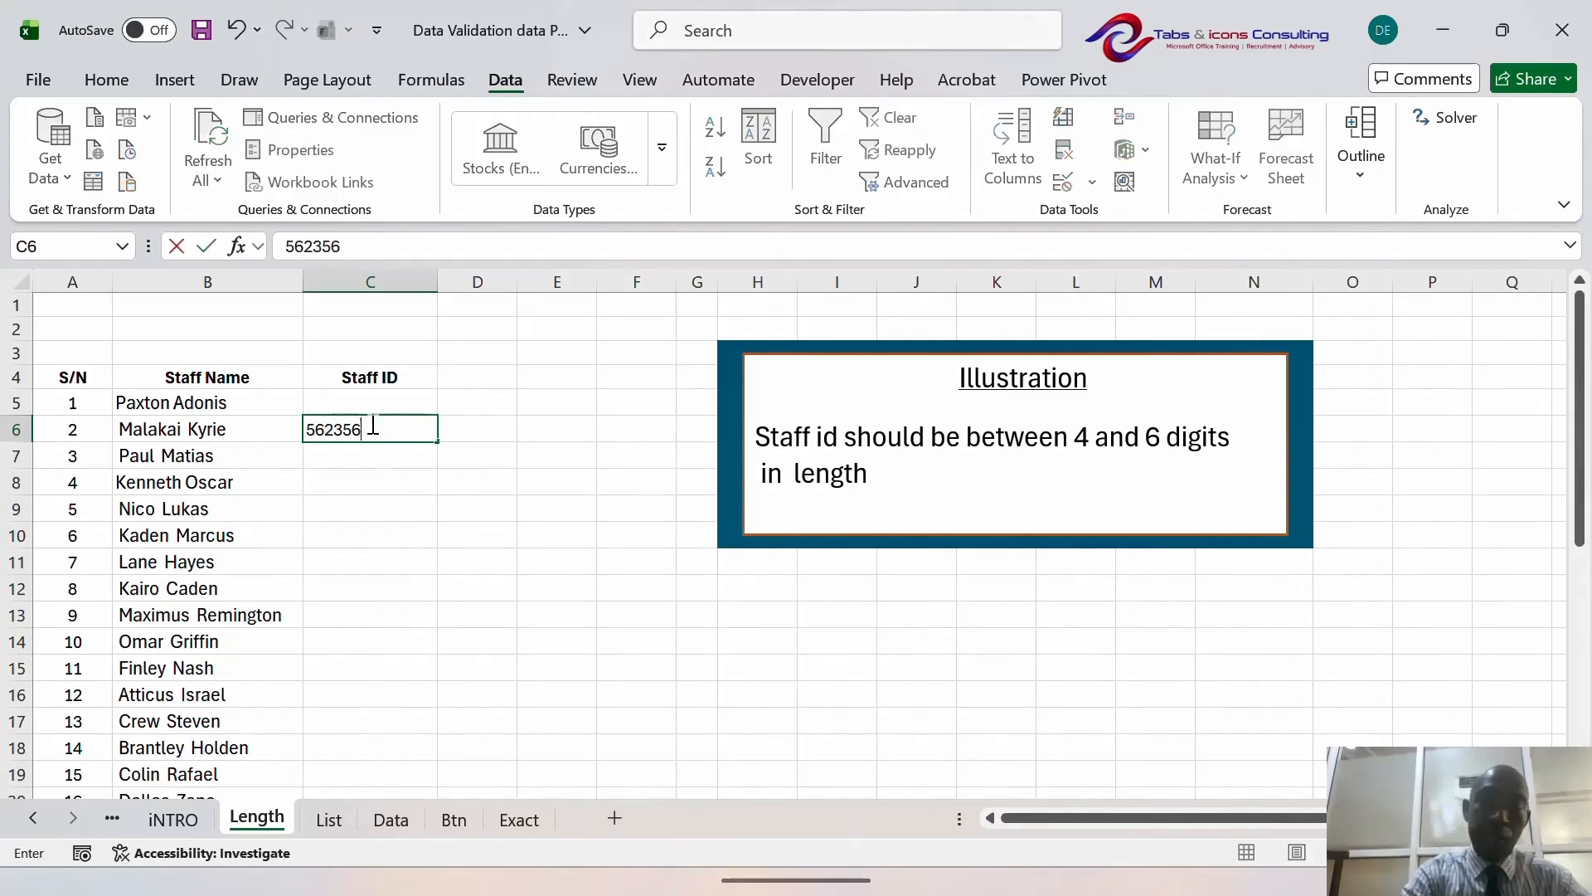
key("Return")
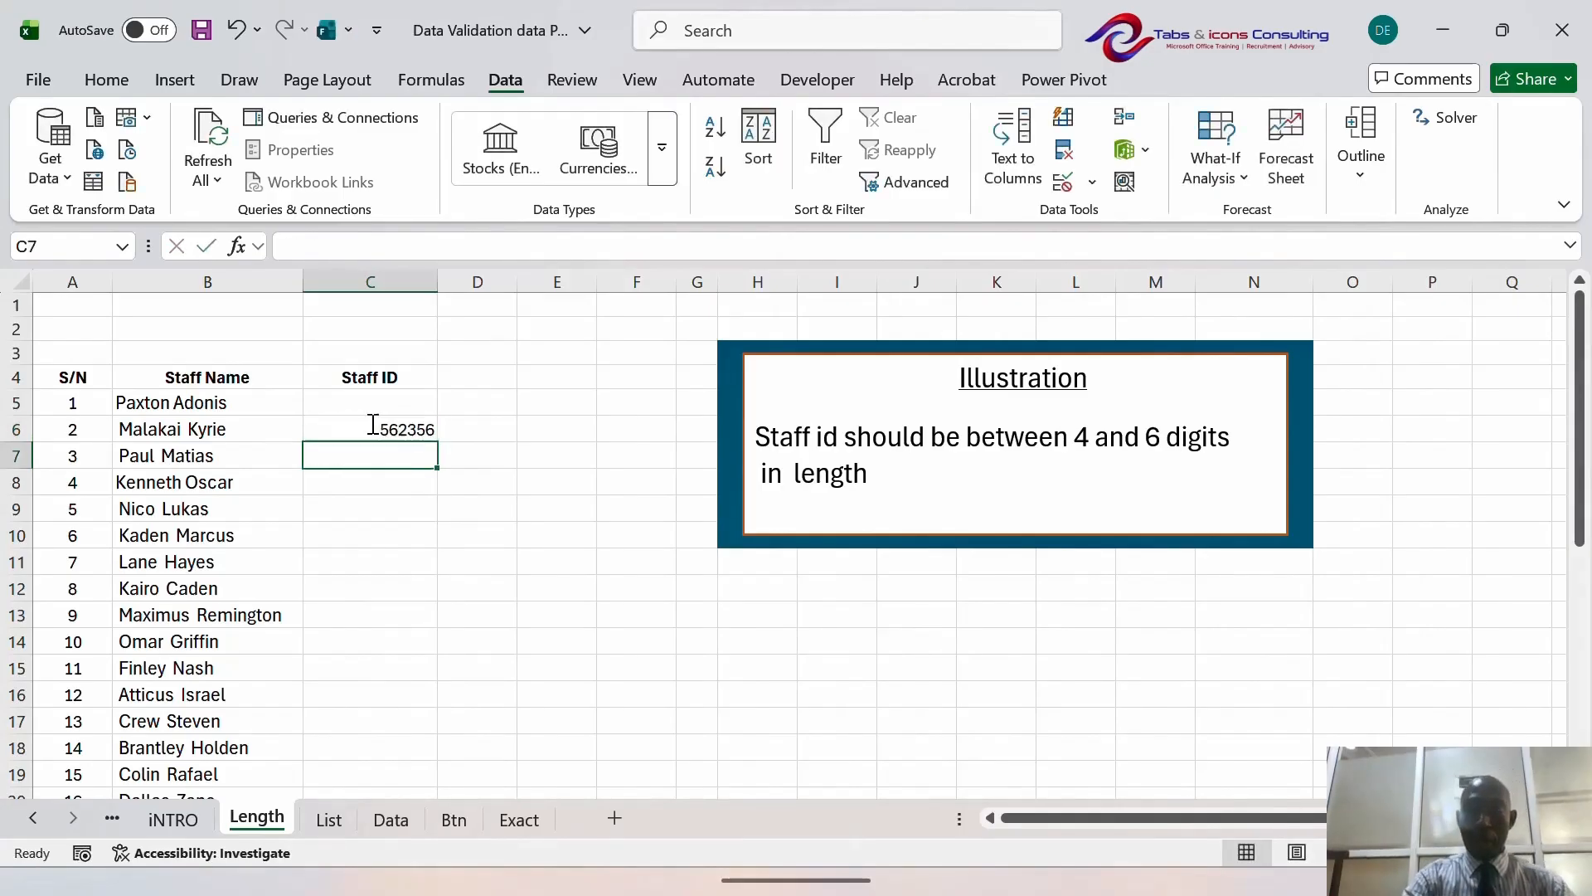
key("Up")
key("Up")
key("Up")
key("Down")
left_click(371, 423)
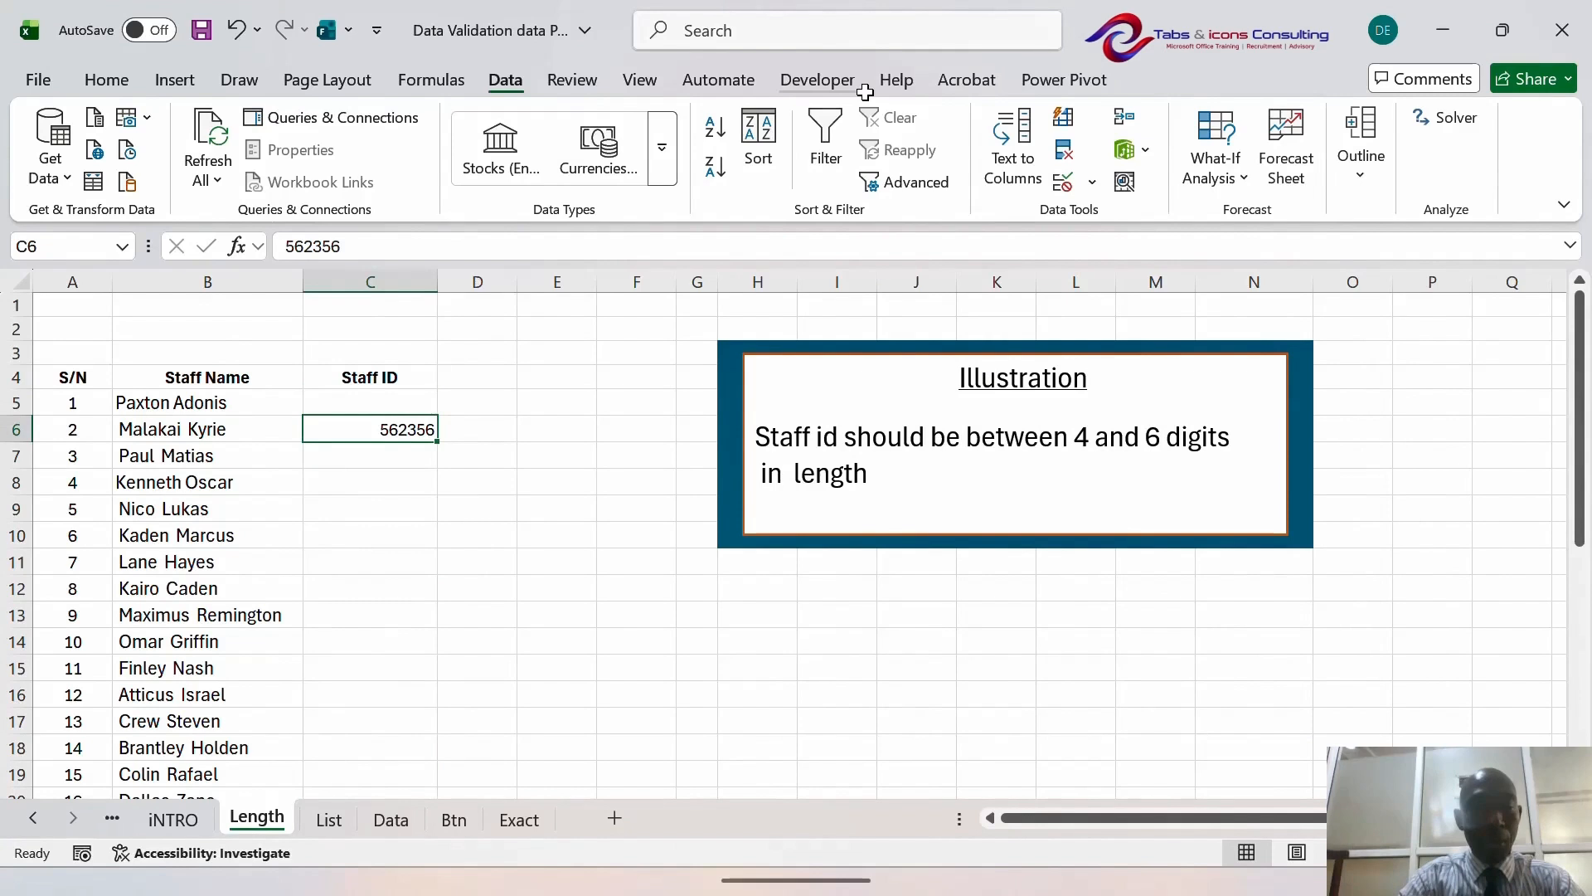
key("Down")
- Enter 4523 and 52434 after 45235634 is rejected, then move to the List sheet
type("45235634")
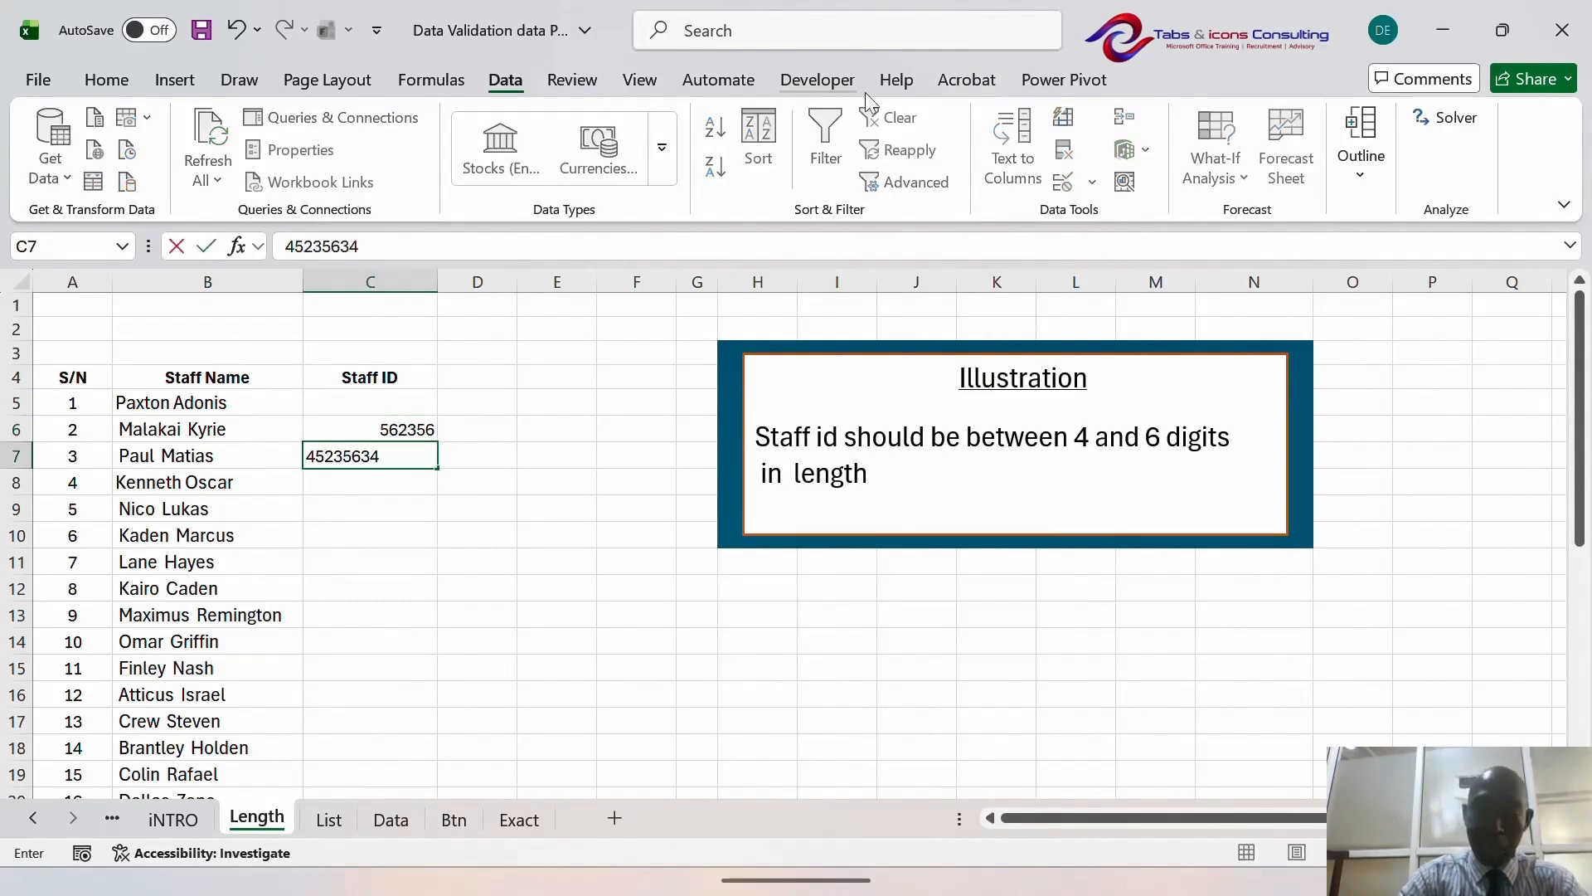
key("Return")
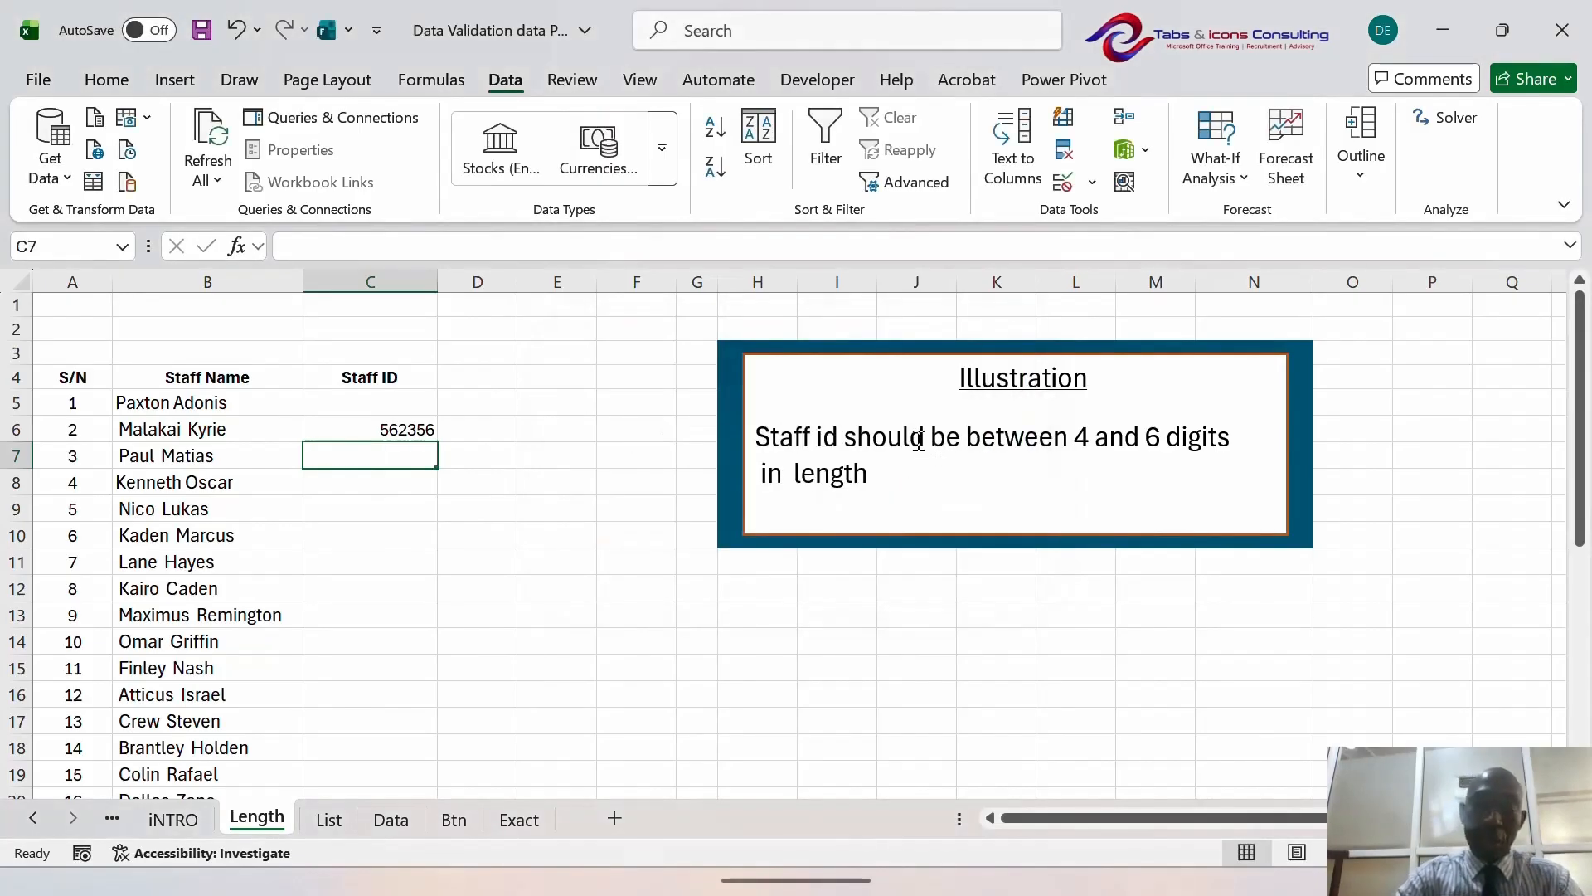
type("4523")
key("Return")
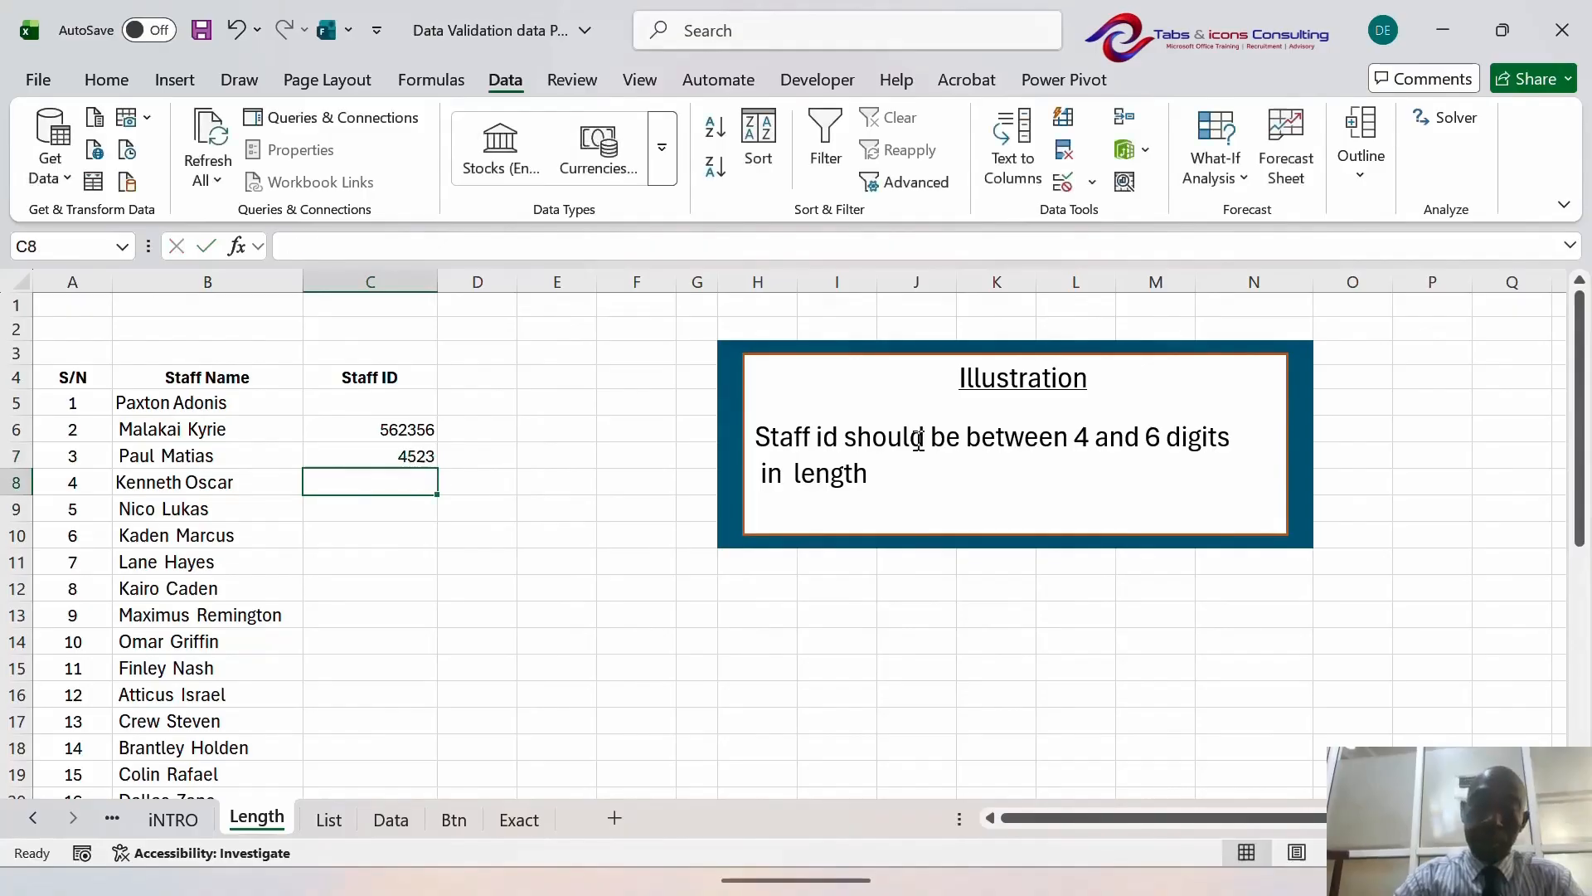
type("5243")
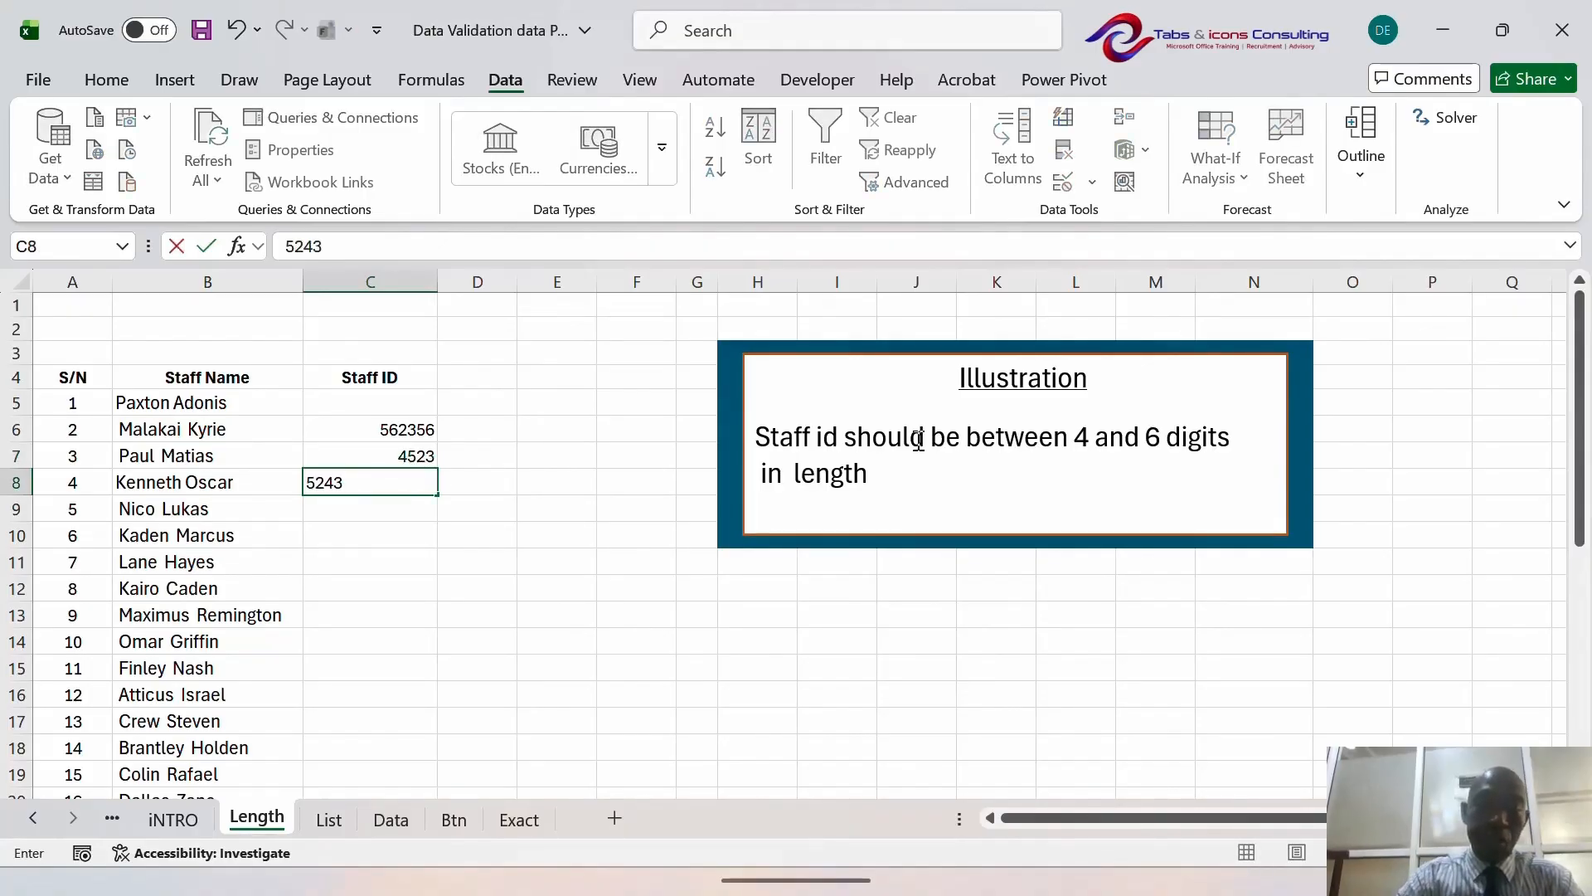
type("4")
key("Return")
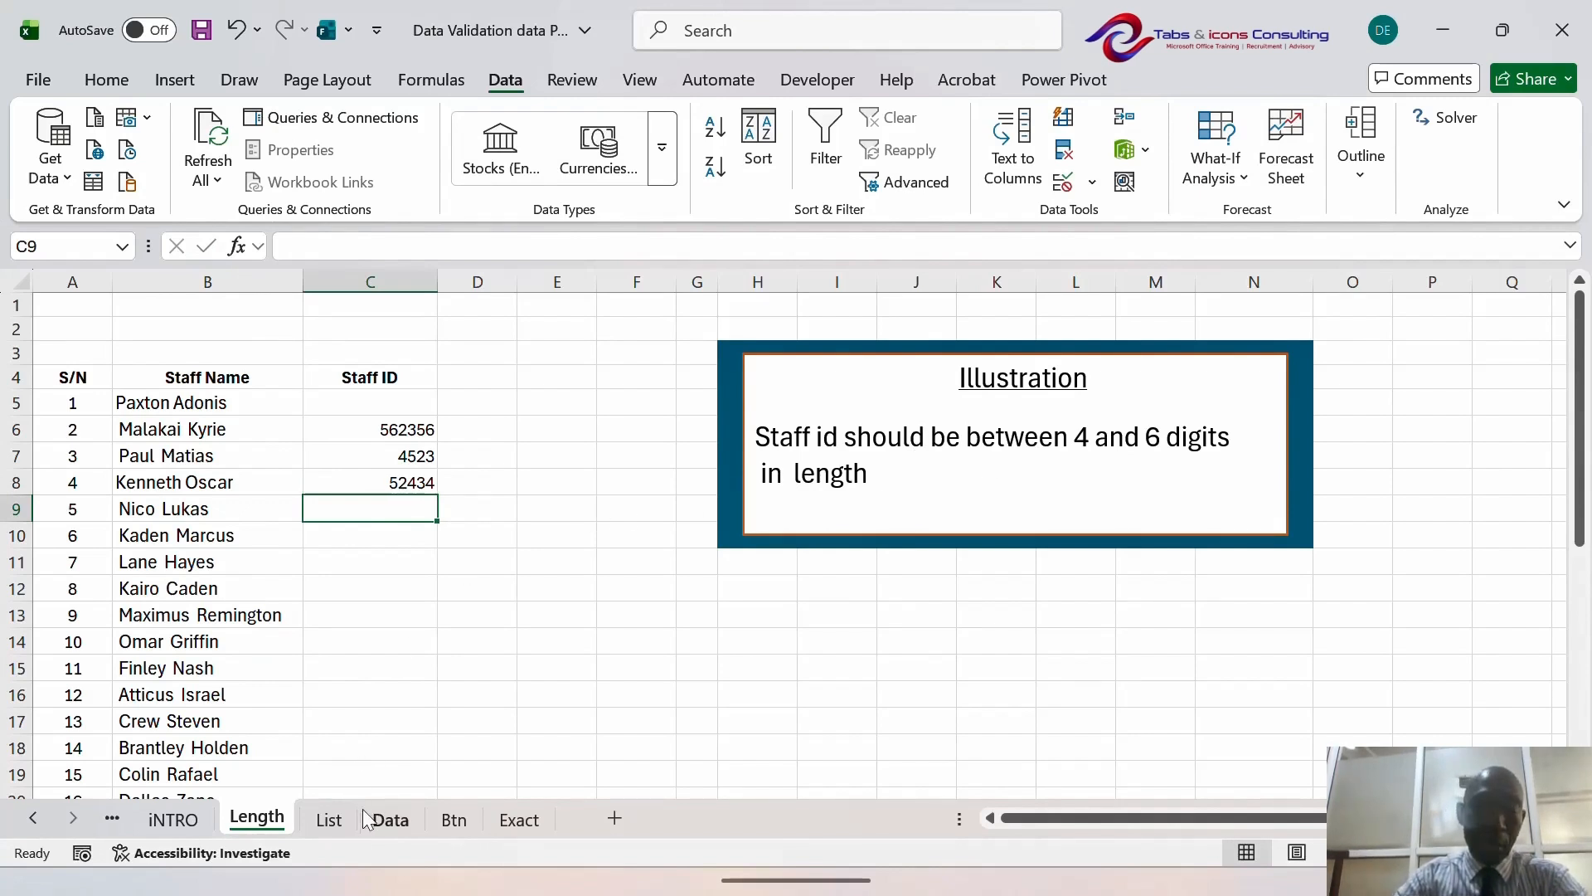
left_click(320, 817)
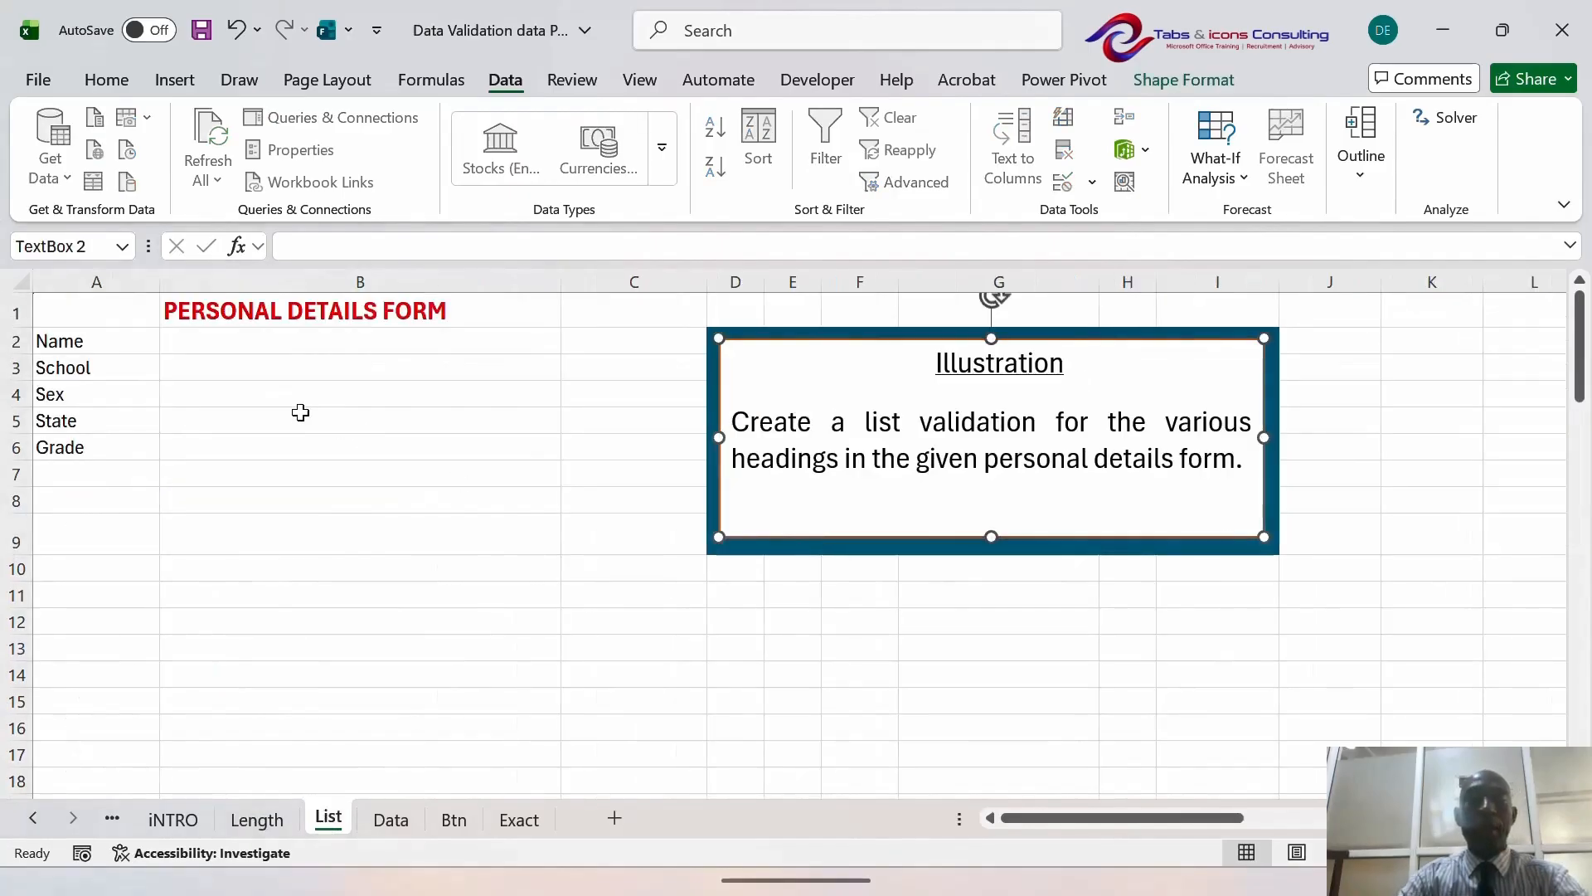
- Enter the person's full name in the Name cell B2, fixing a typo before committing
left_click(271, 399)
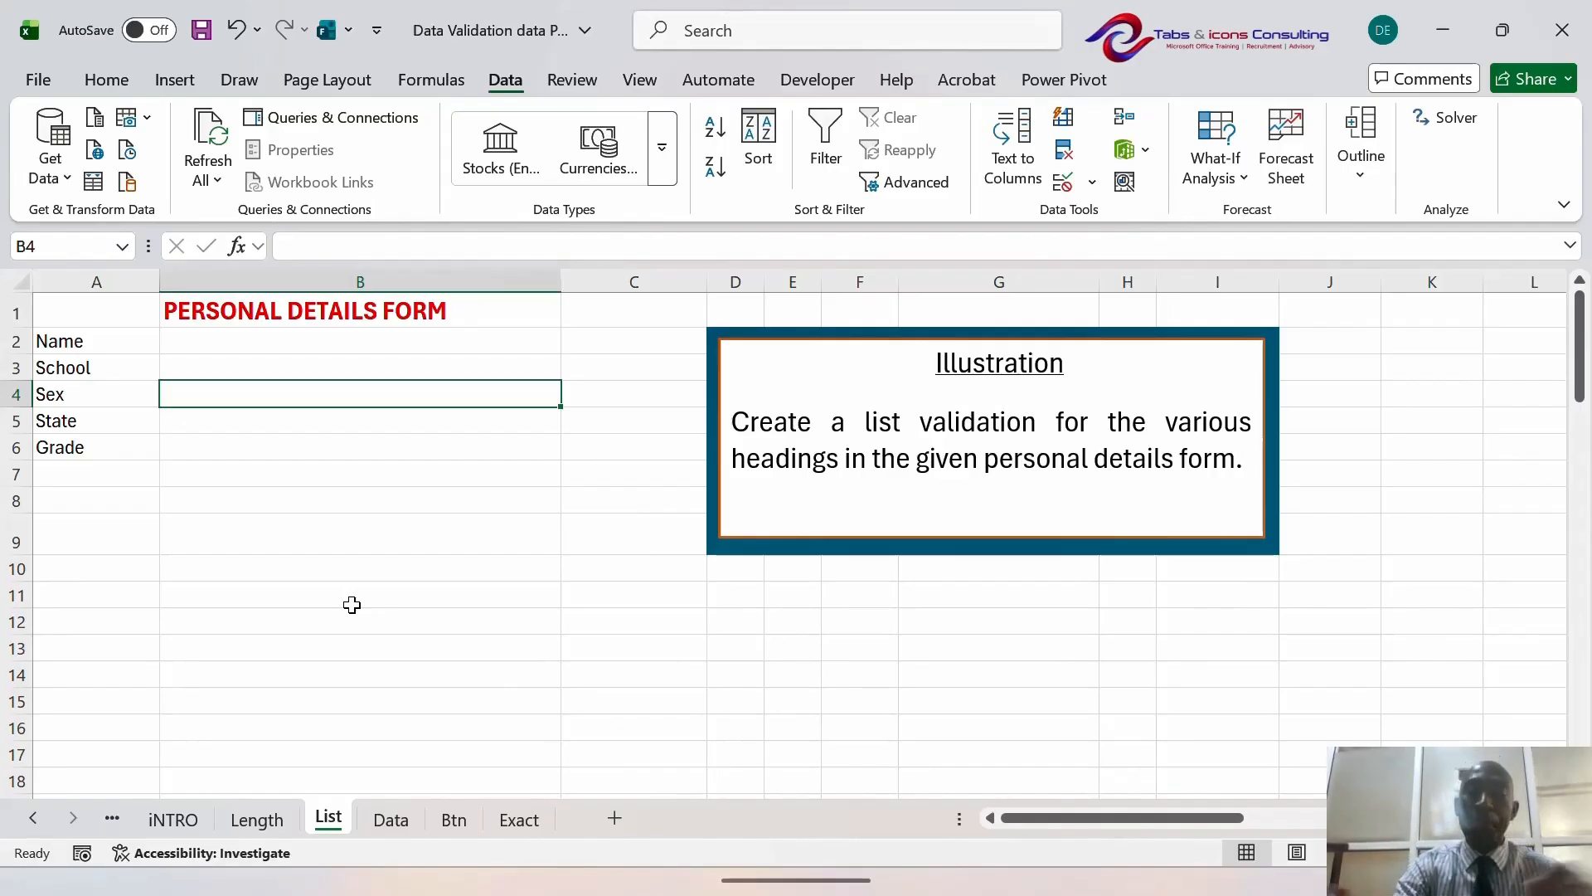
key("Up")
key("Up")
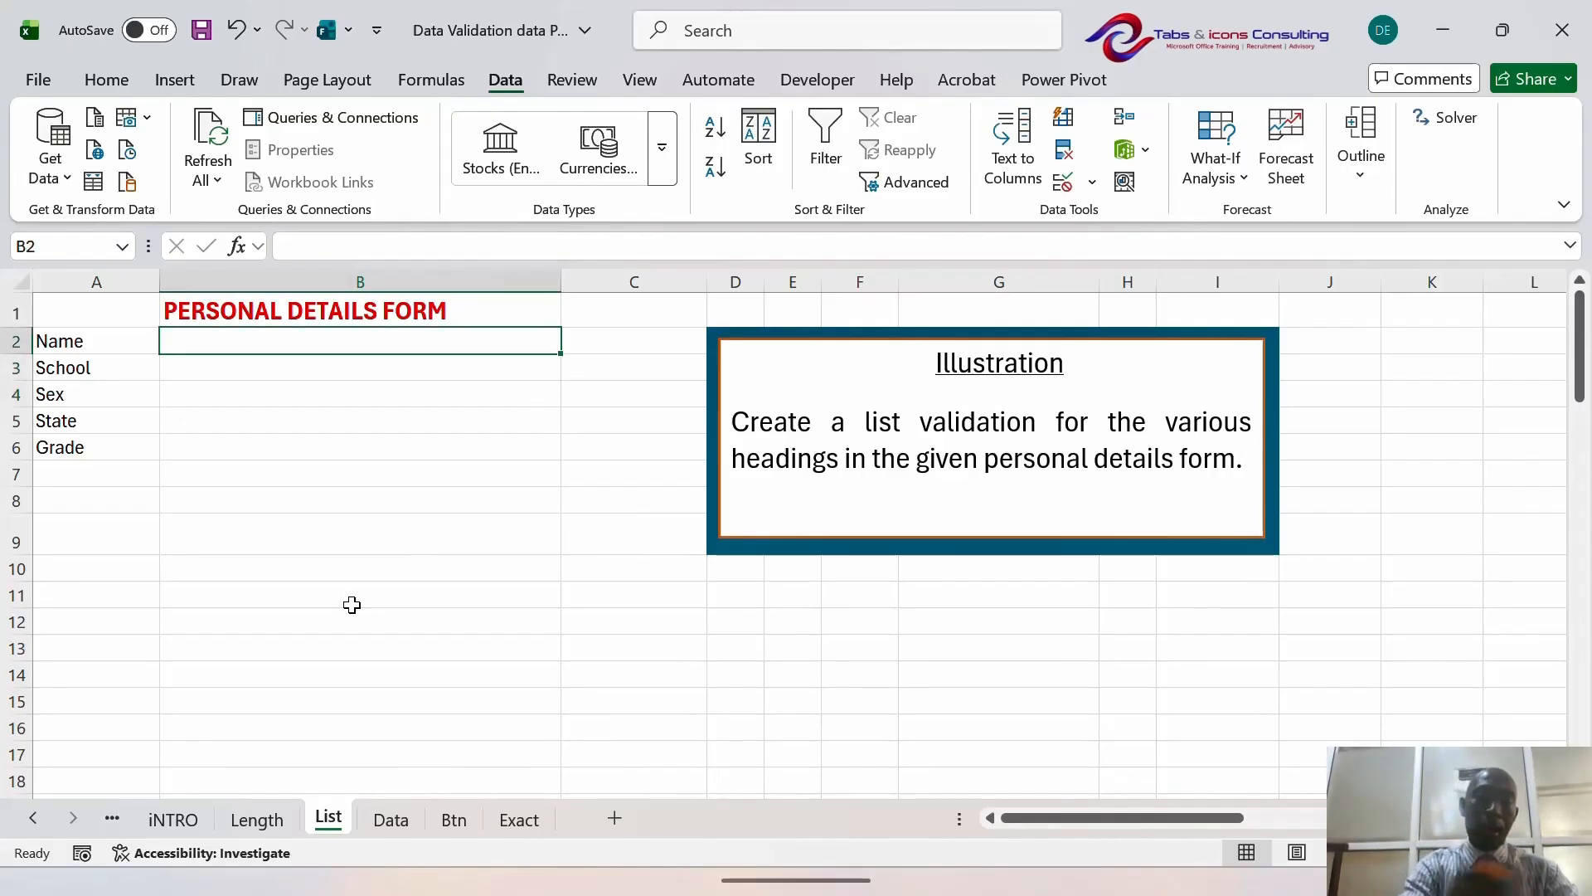
key("Left")
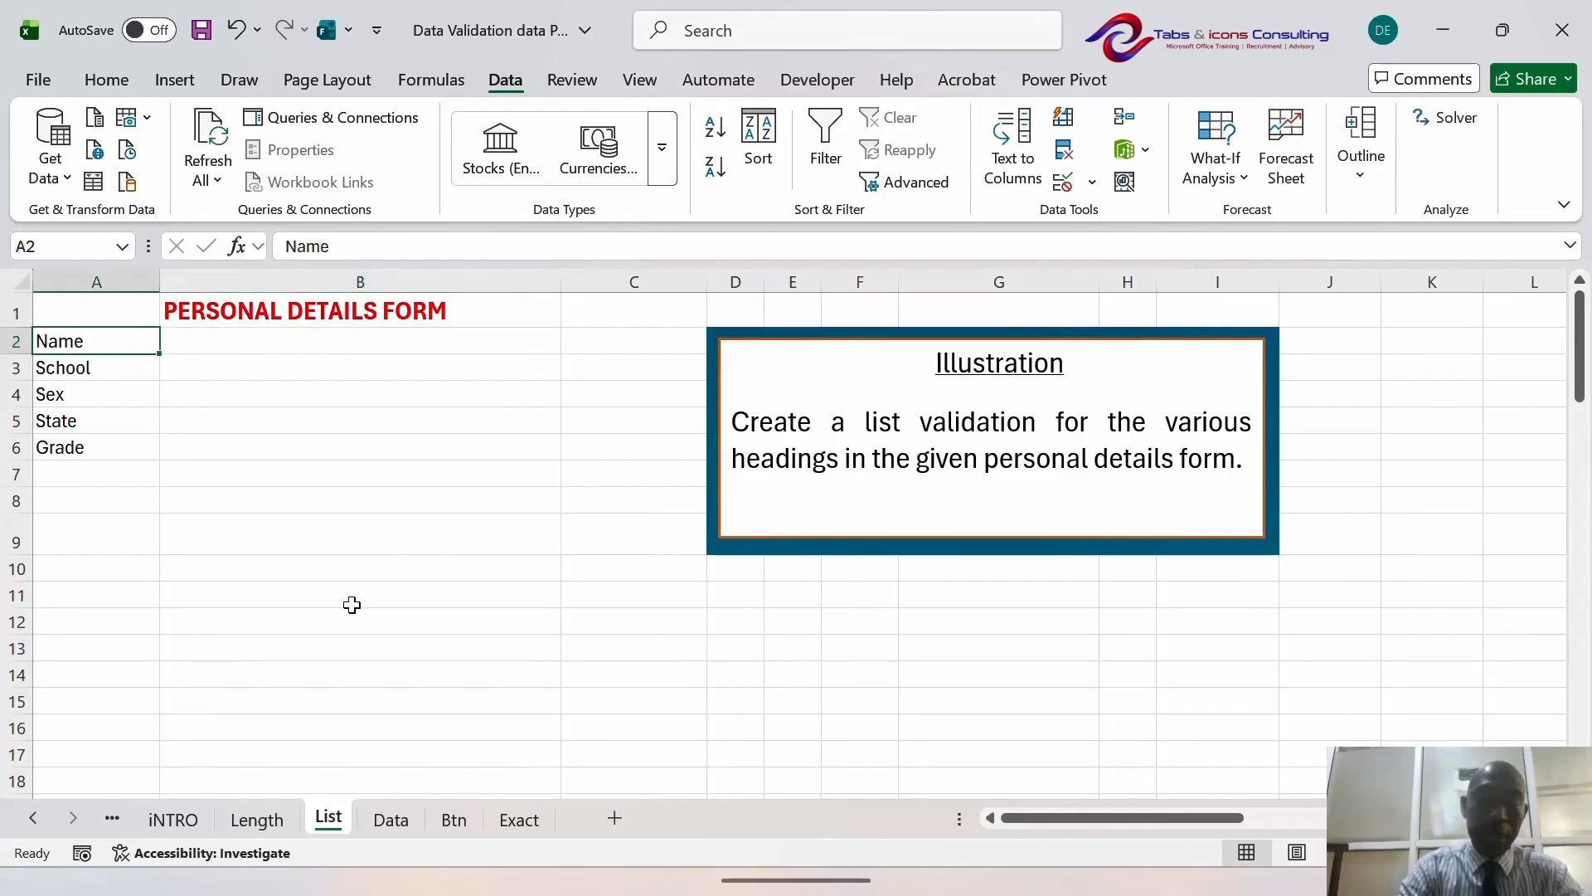
key("Right")
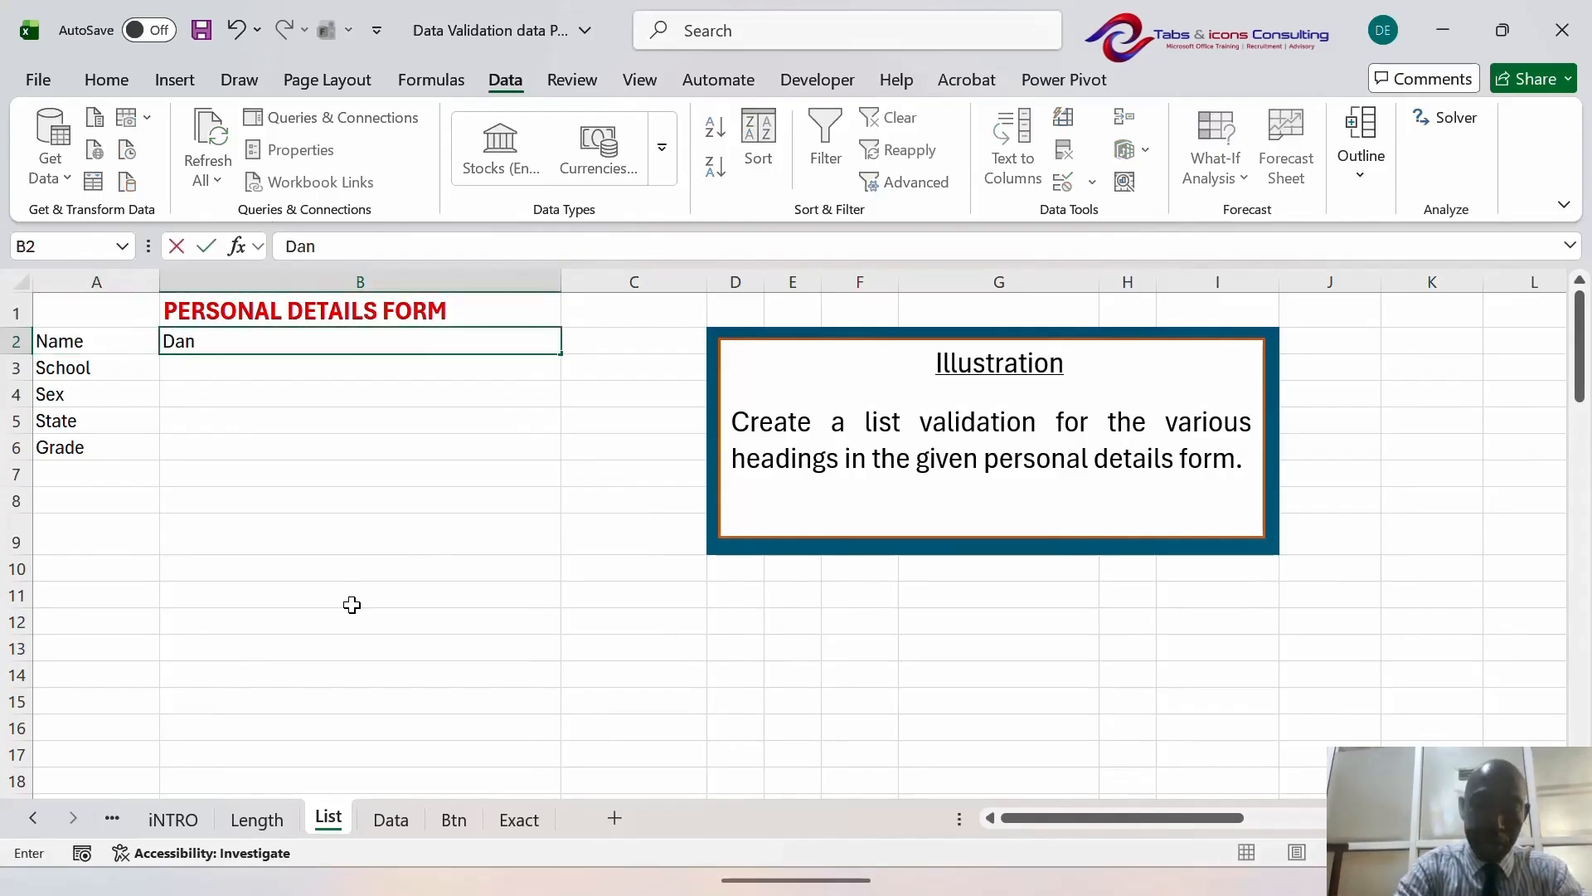
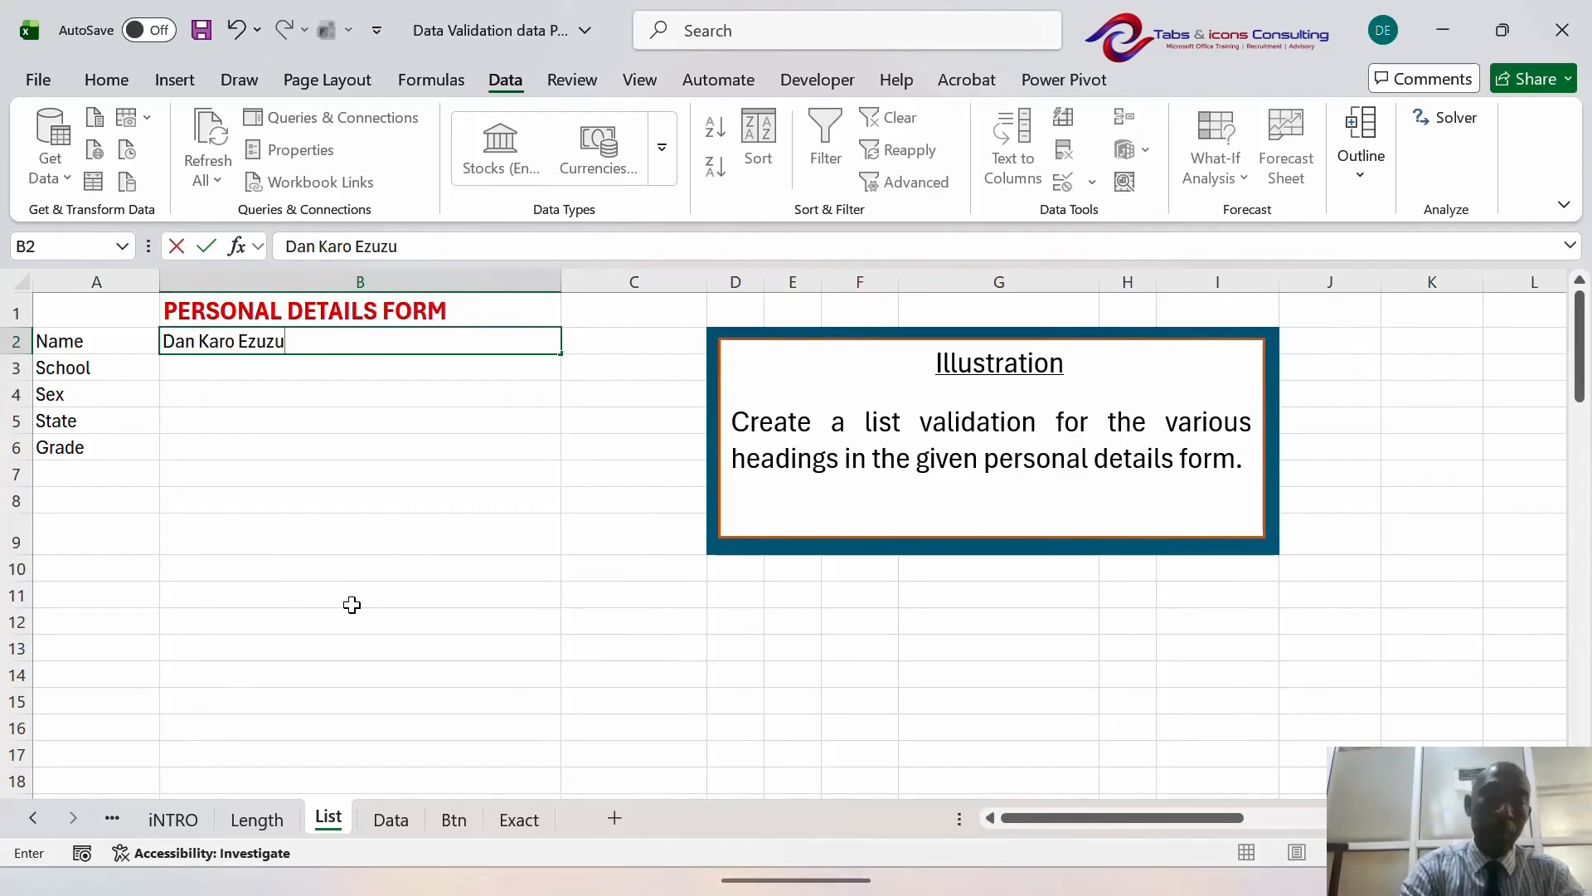
key("Return")
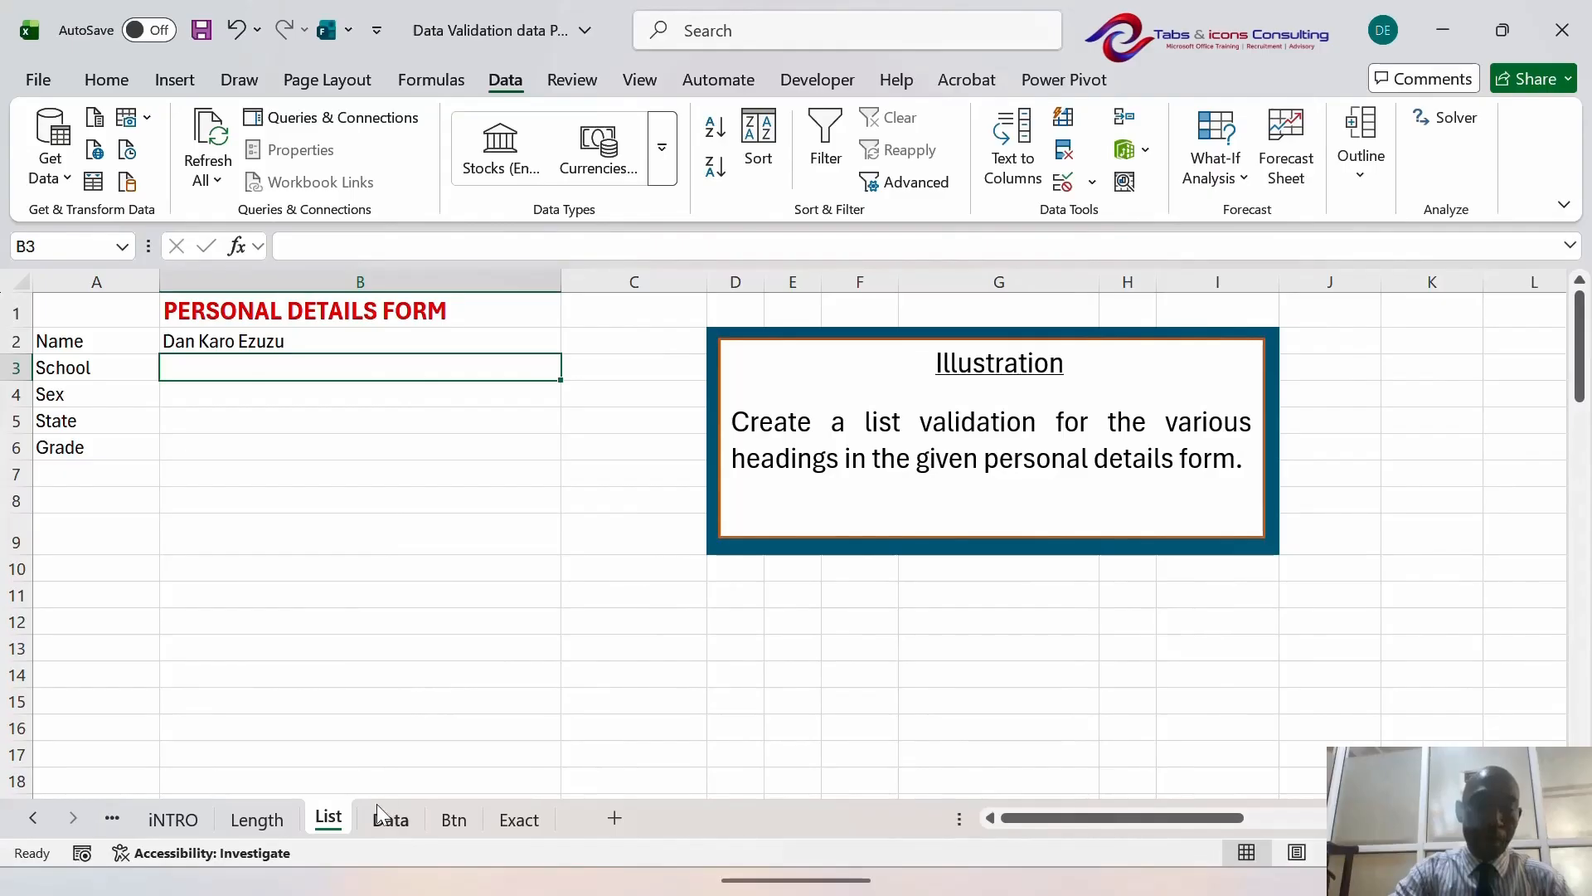
- Review the university list in the Data sheet's School column (B3:B78), then return to the form
left_click(390, 821)
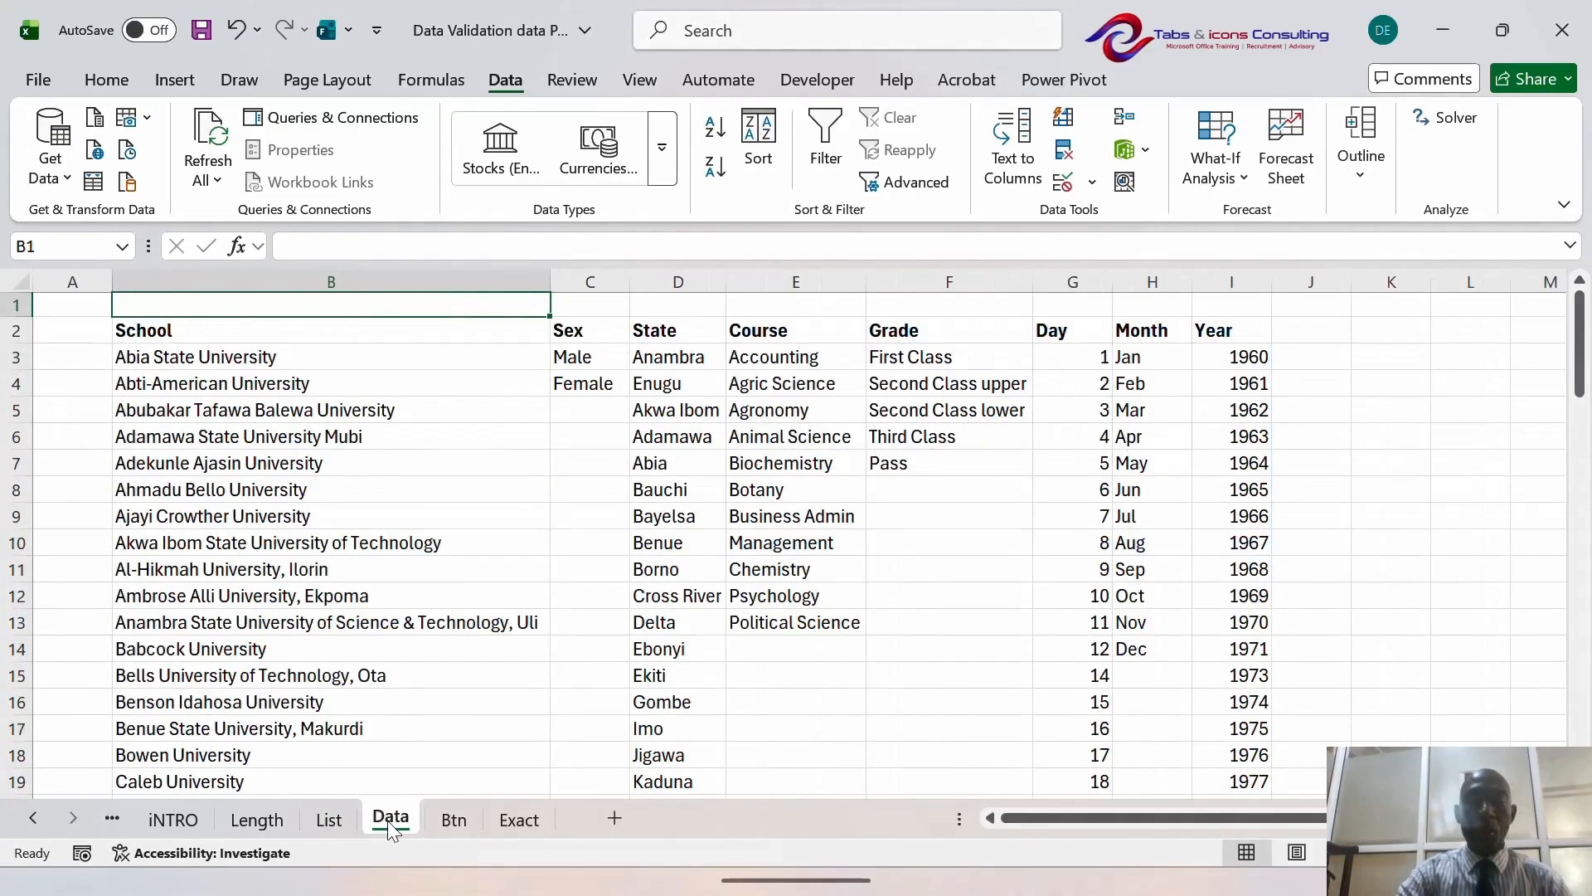
key("Down")
key("Down")
key("Down")
key("Up")
key("Up")
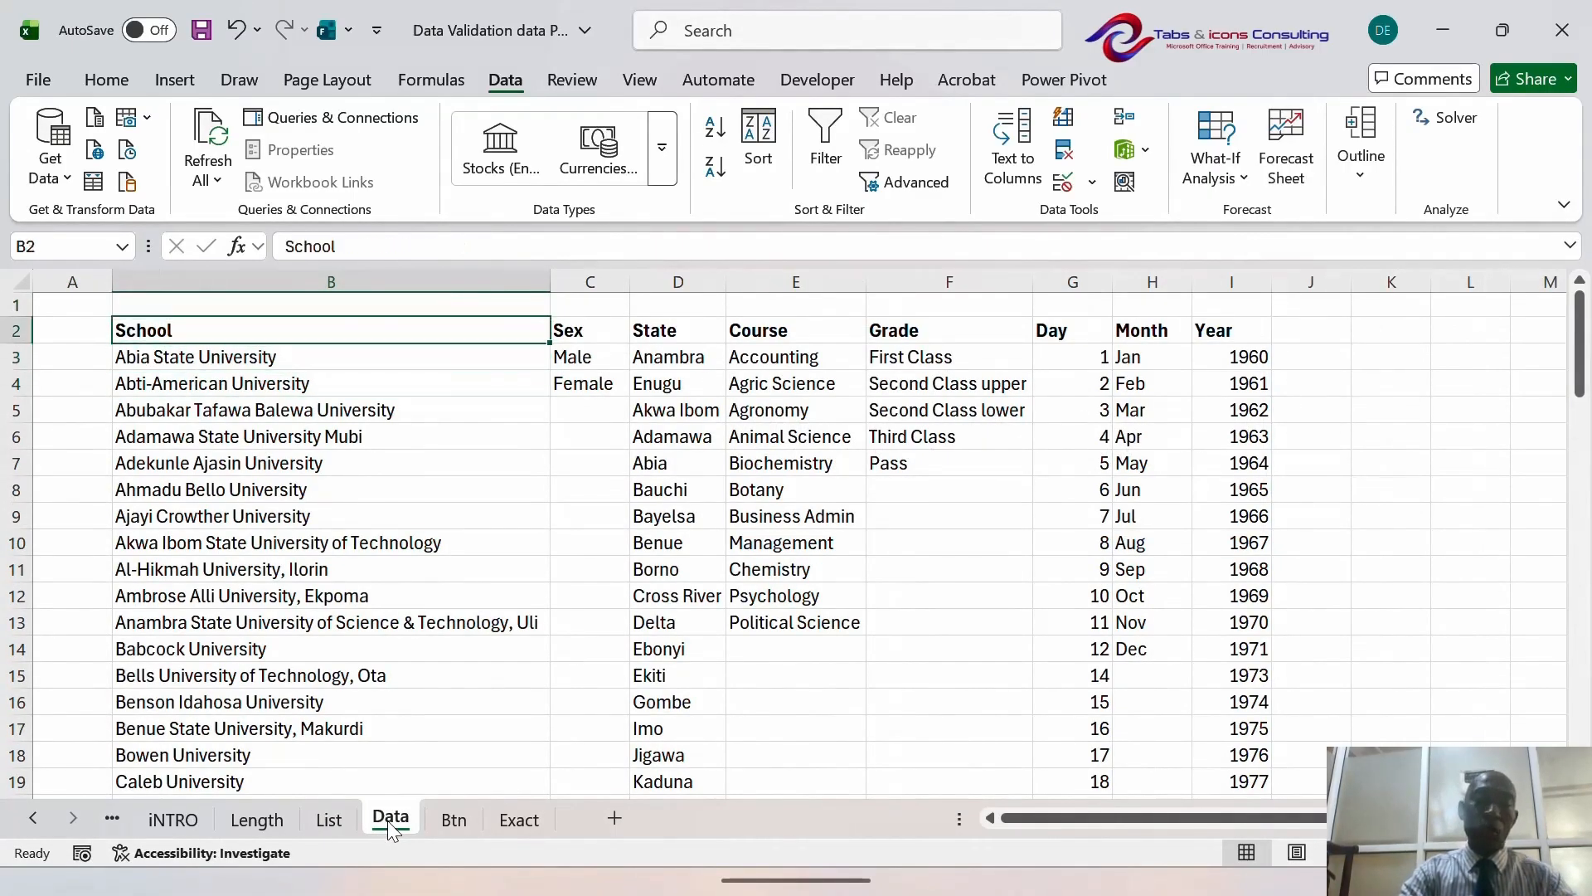
key("ctrl+Down")
key("Up")
key("Up")
key("ctrl+Up")
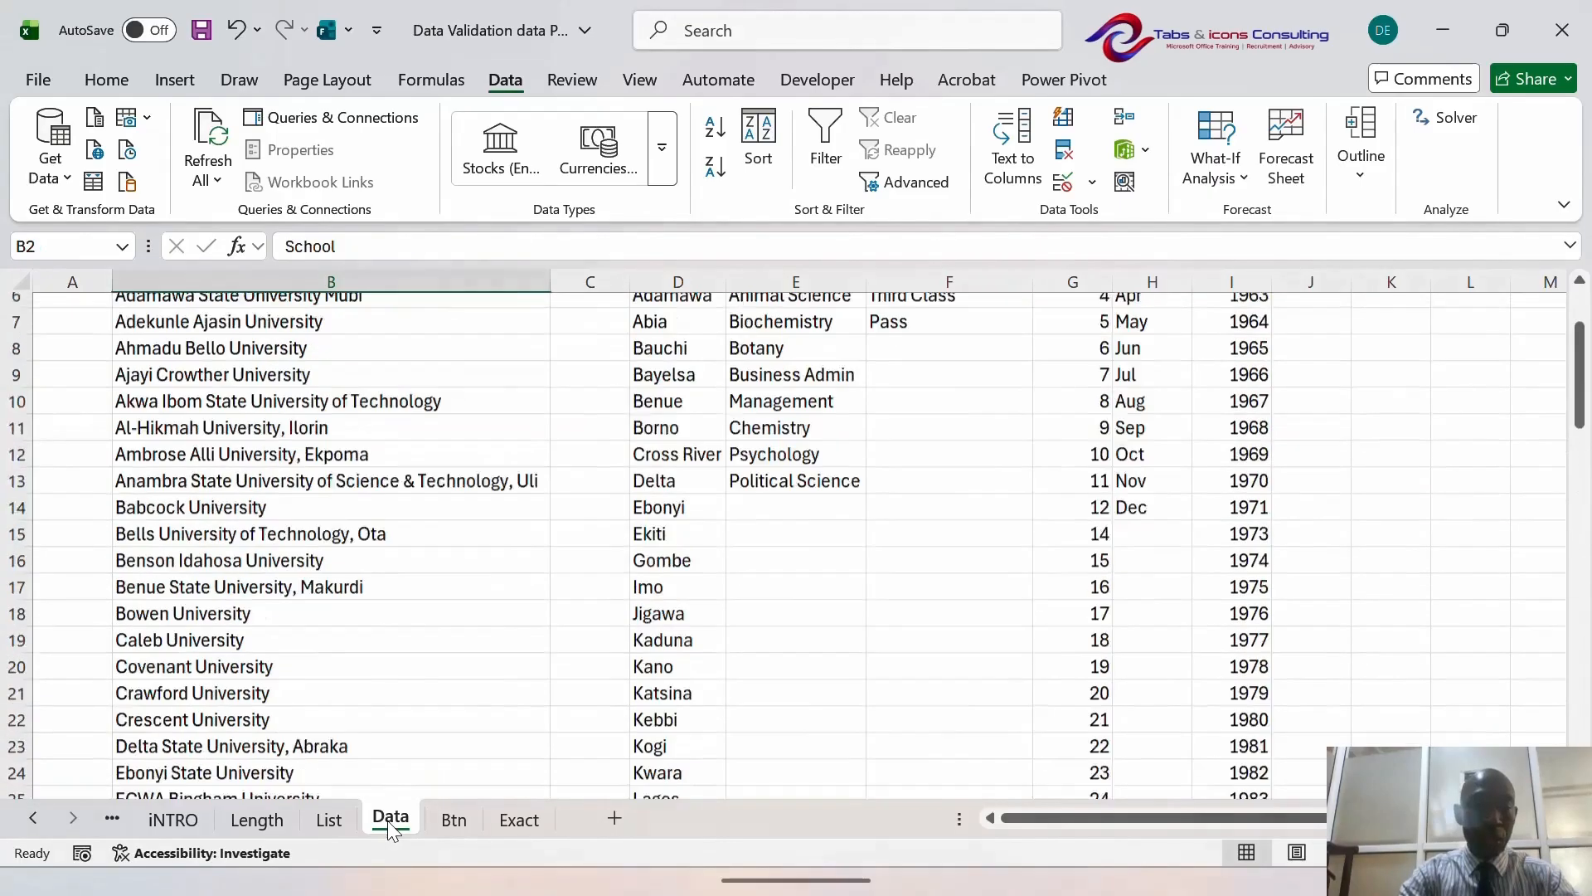
key("Up")
key("Down")
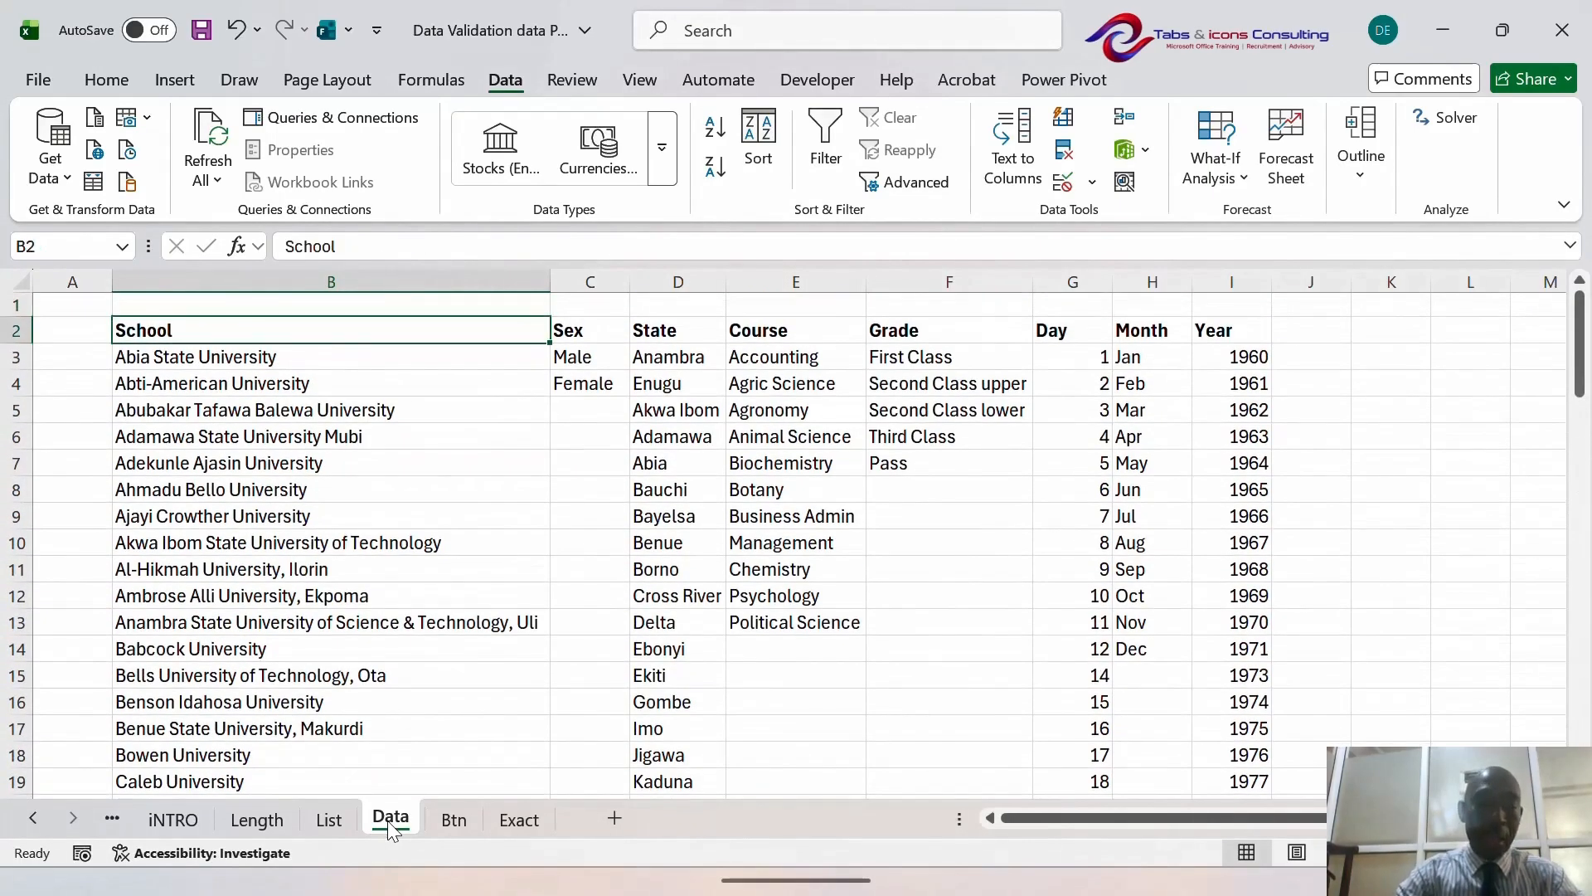
left_click(349, 755)
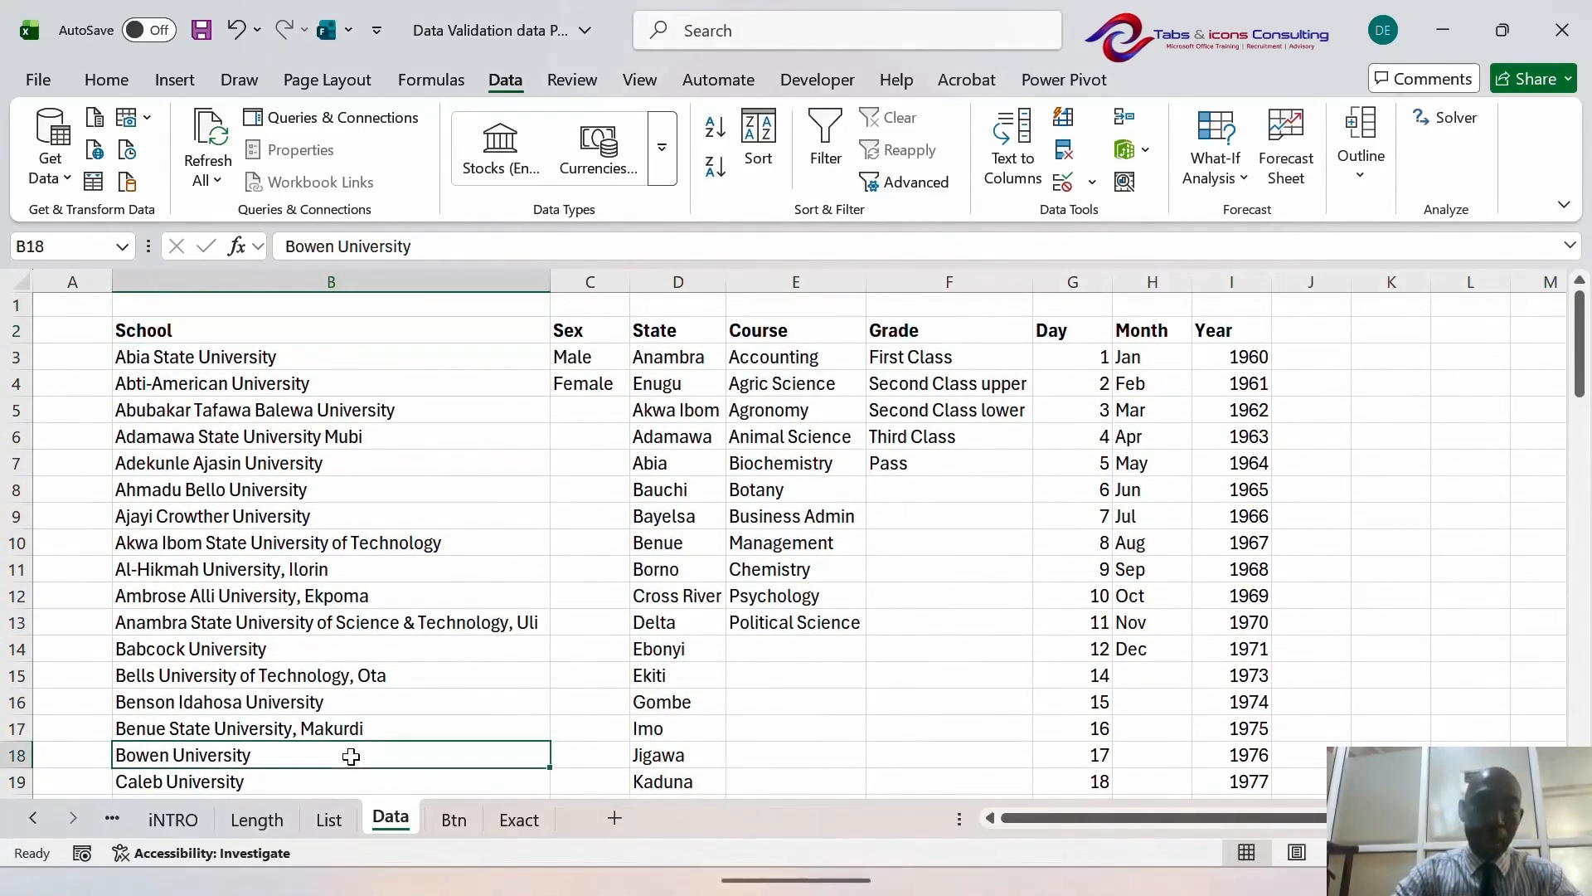
left_click(335, 816)
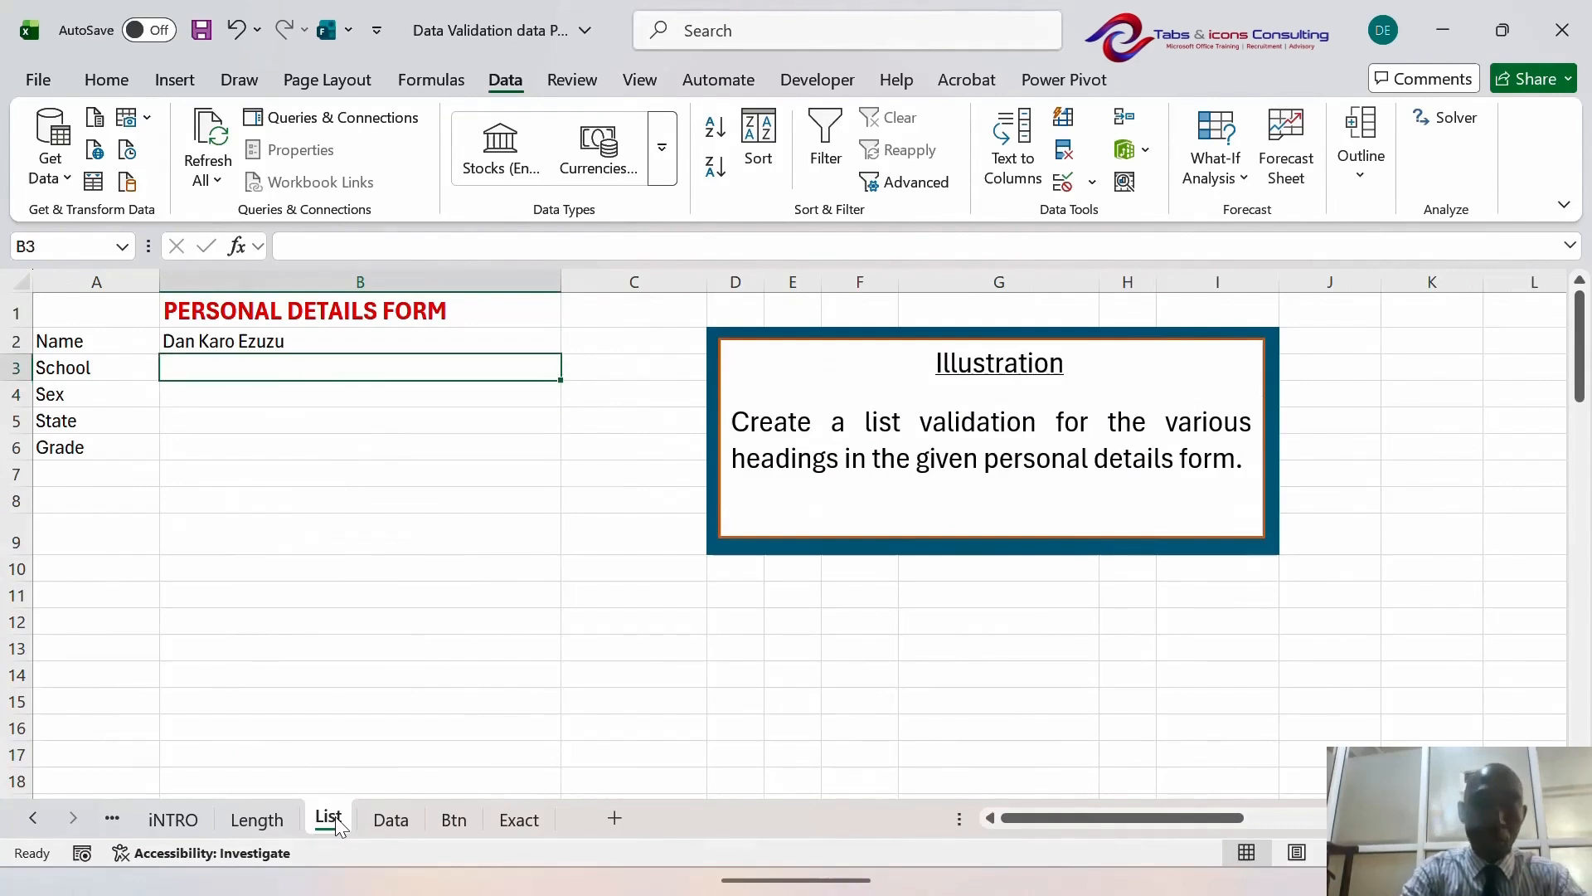
- Give B3 a List validation with source =Data!$B$3:$B$78
key("alt")
key("a")
key("v")
key("v")
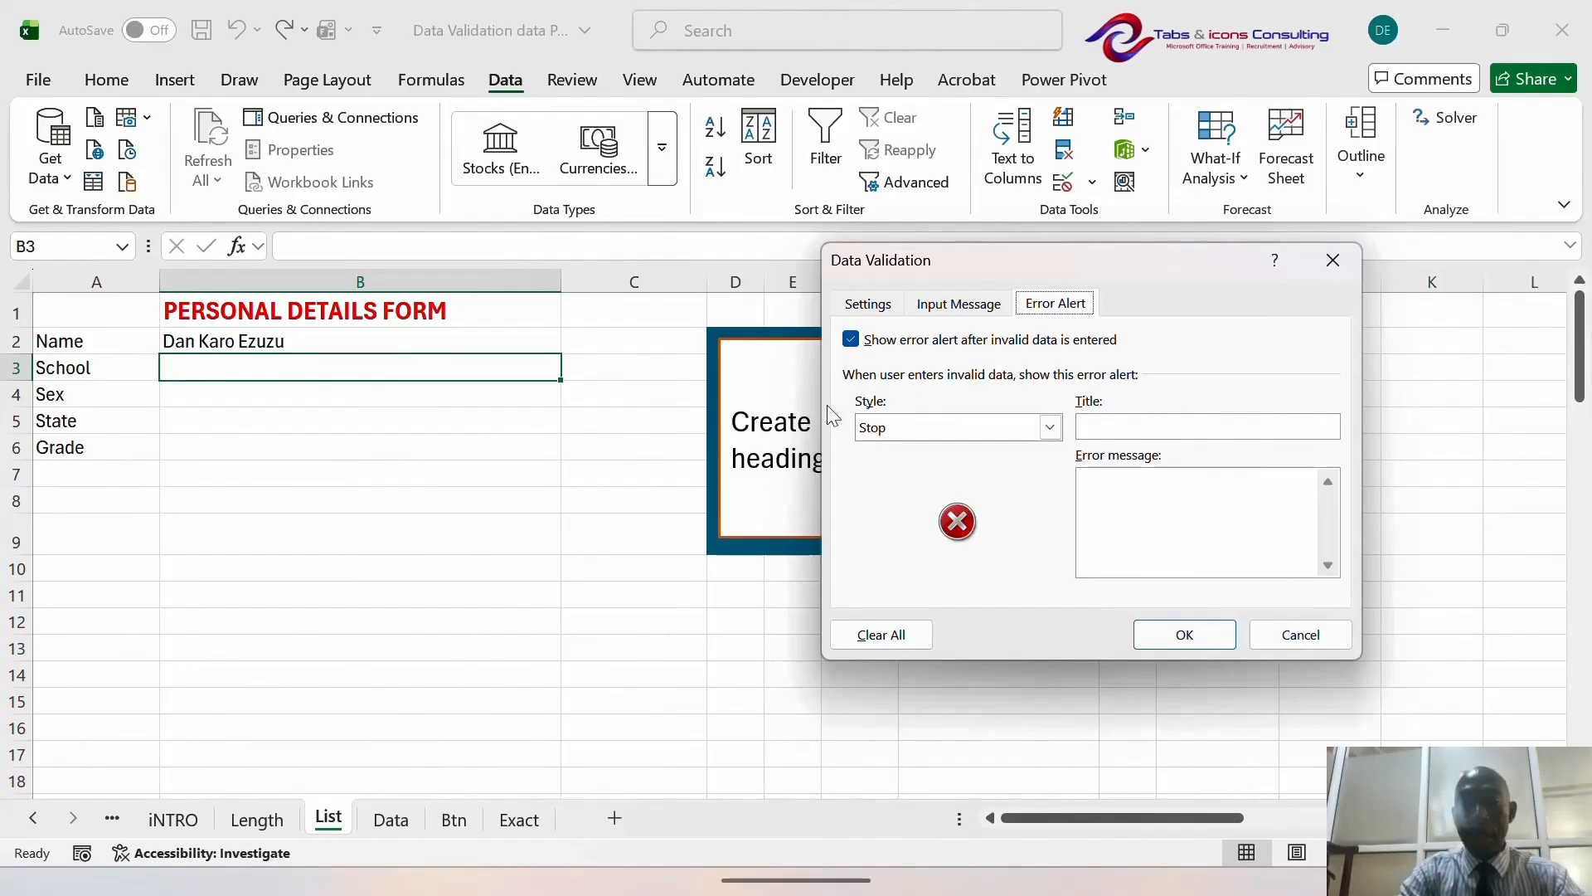
left_click(866, 307)
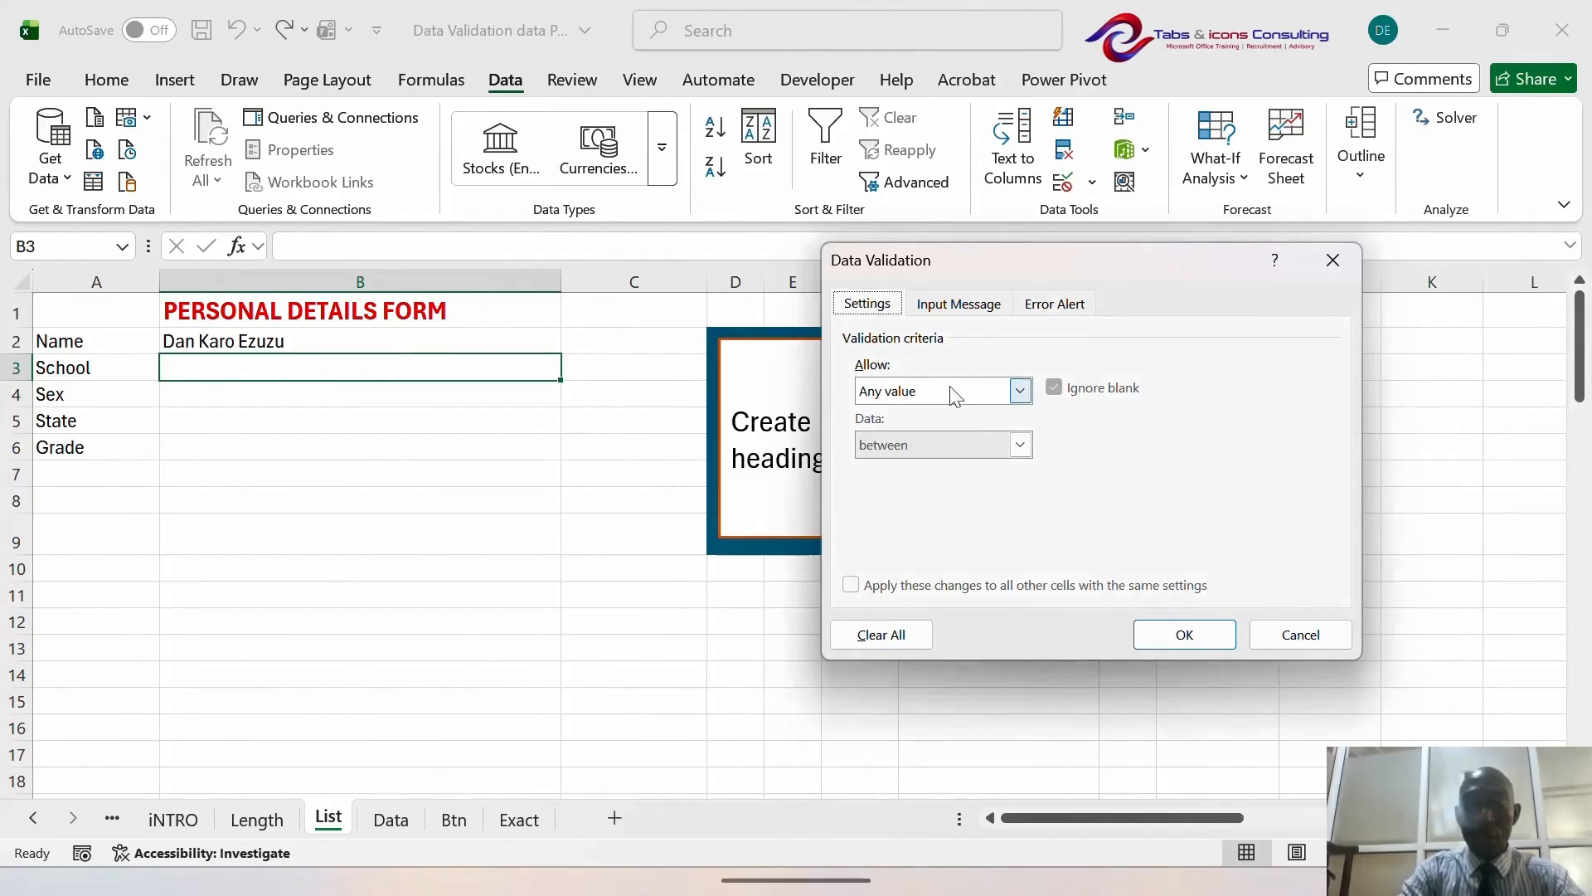
left_click(1019, 391)
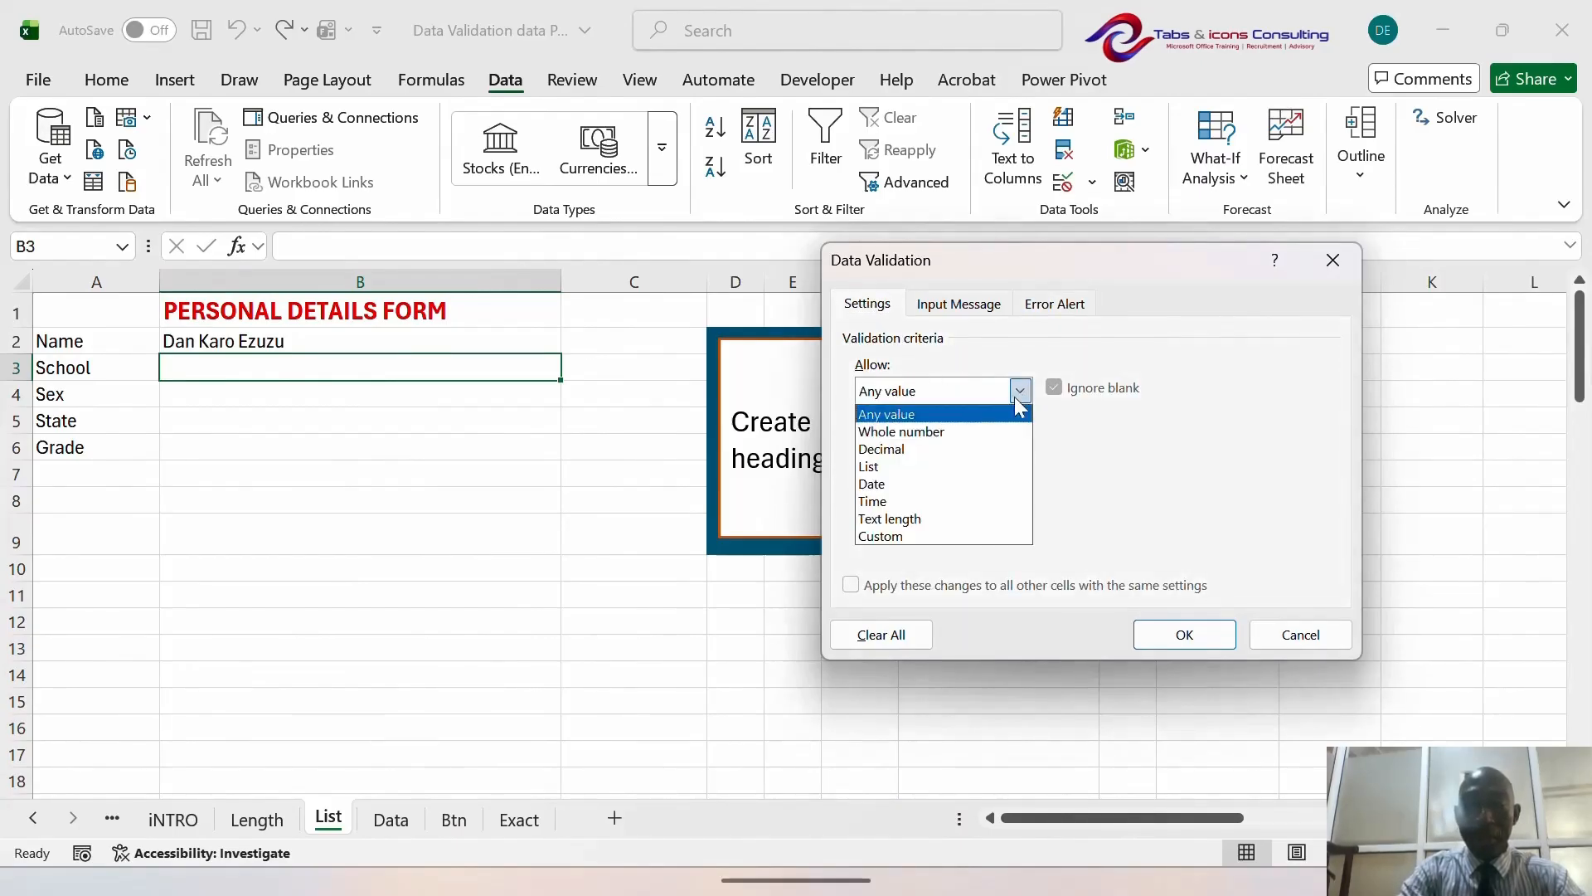
left_click(953, 468)
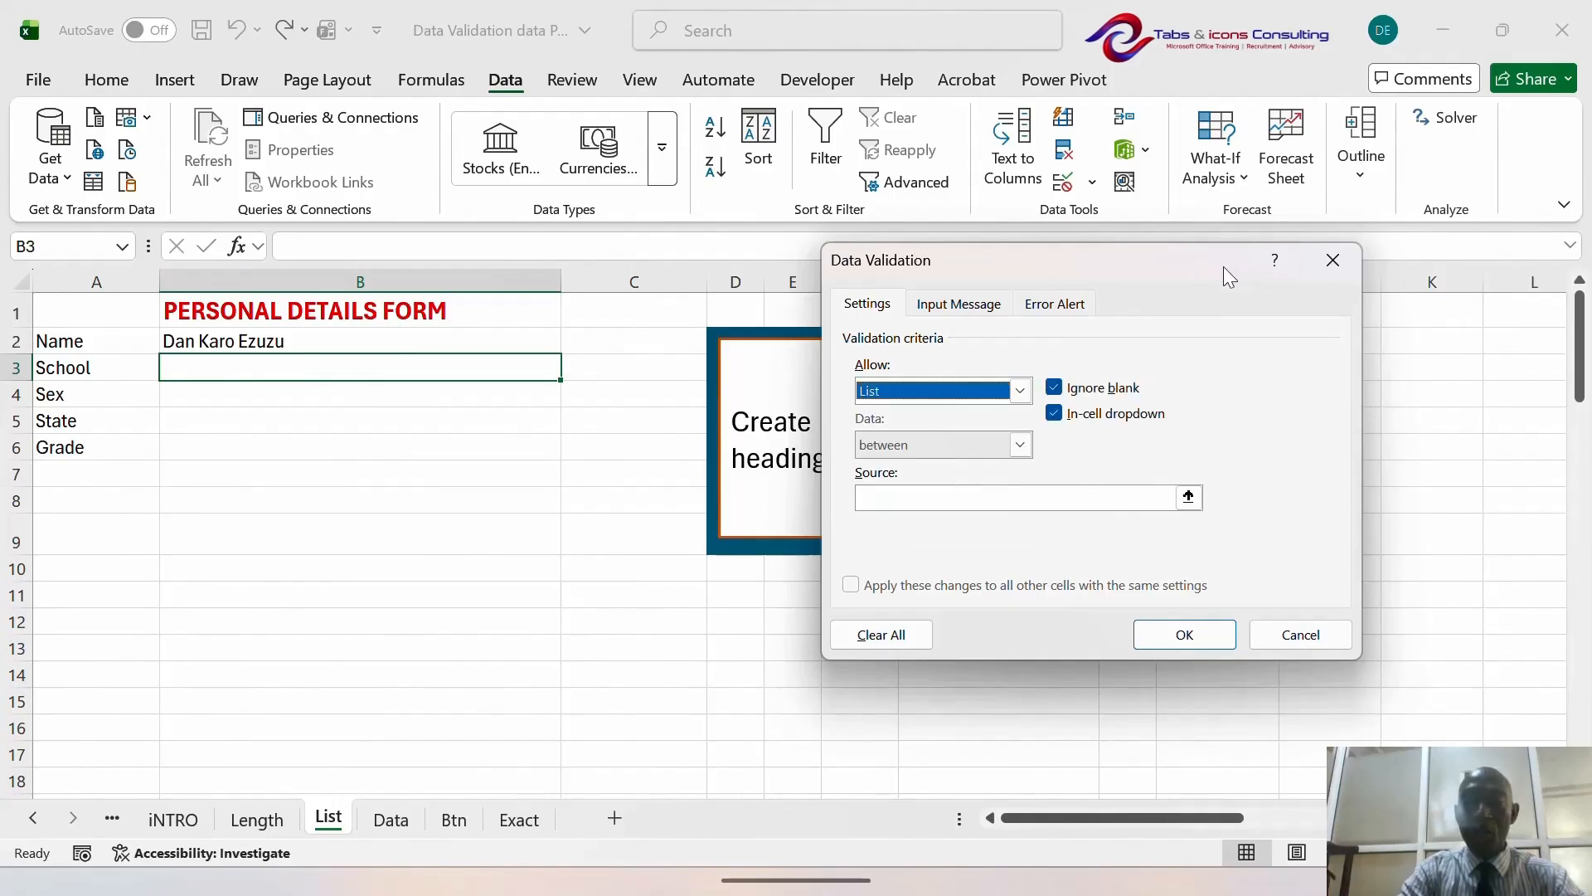
left_click_drag(1222, 266, 1291, 167)
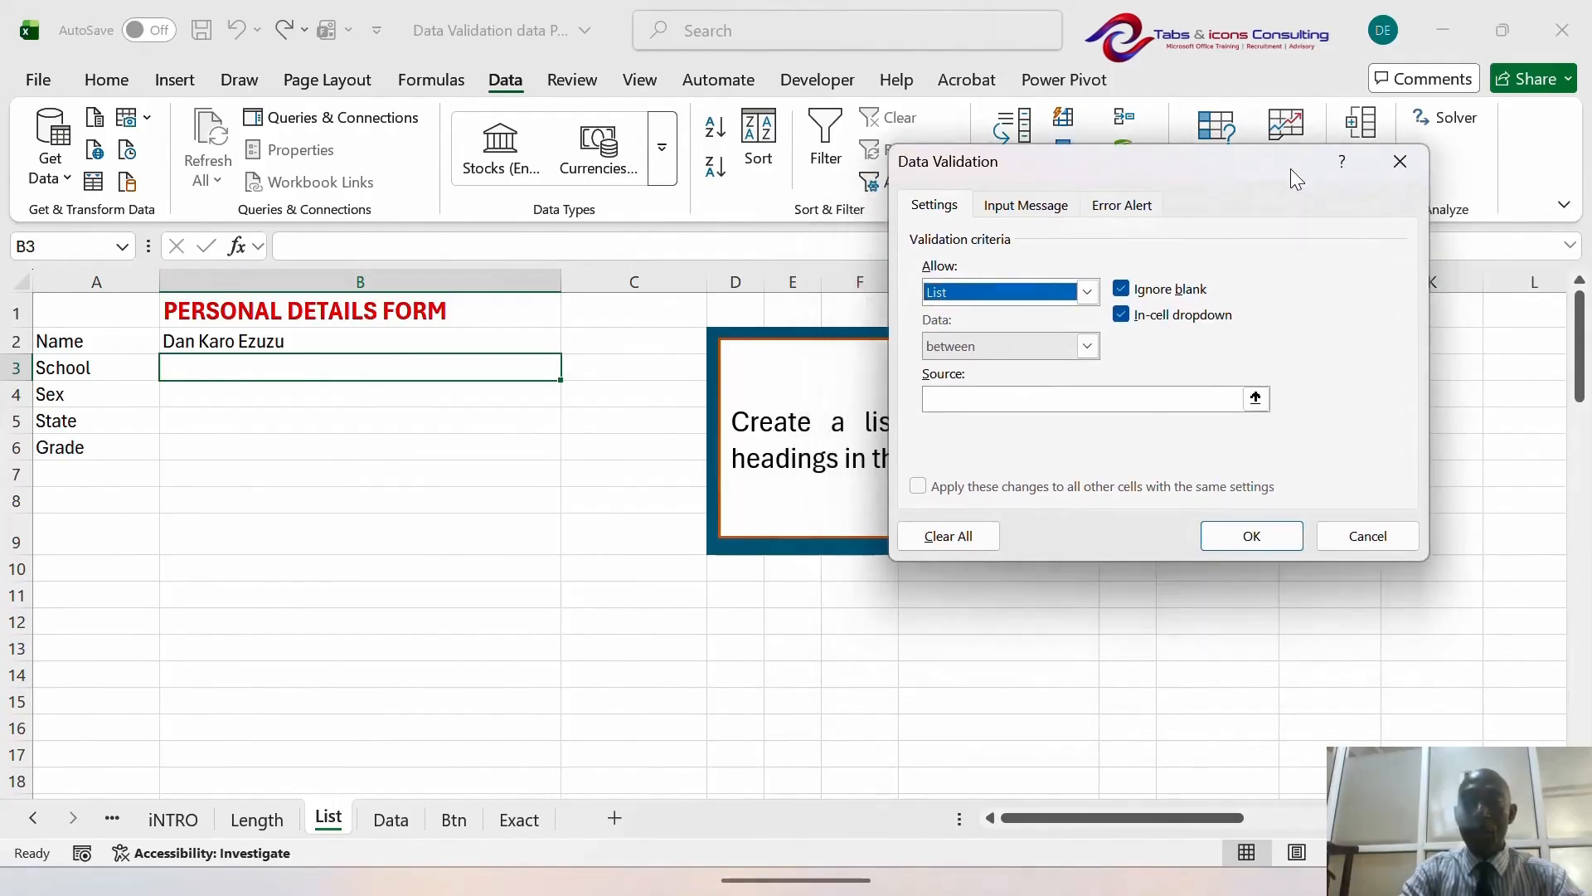
left_click(963, 399)
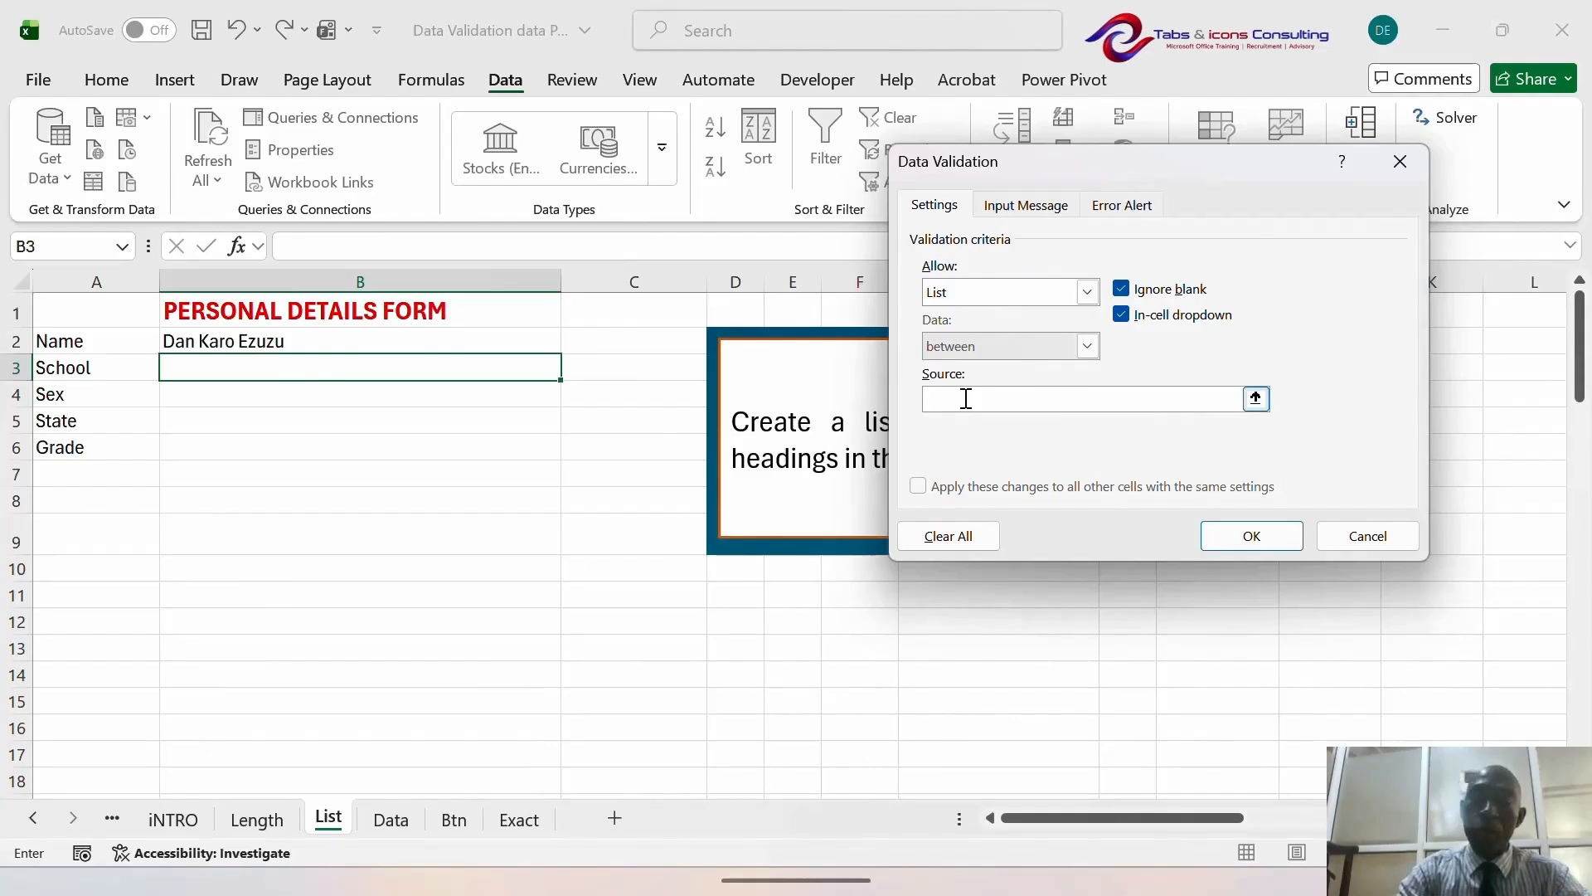
left_click(497, 449)
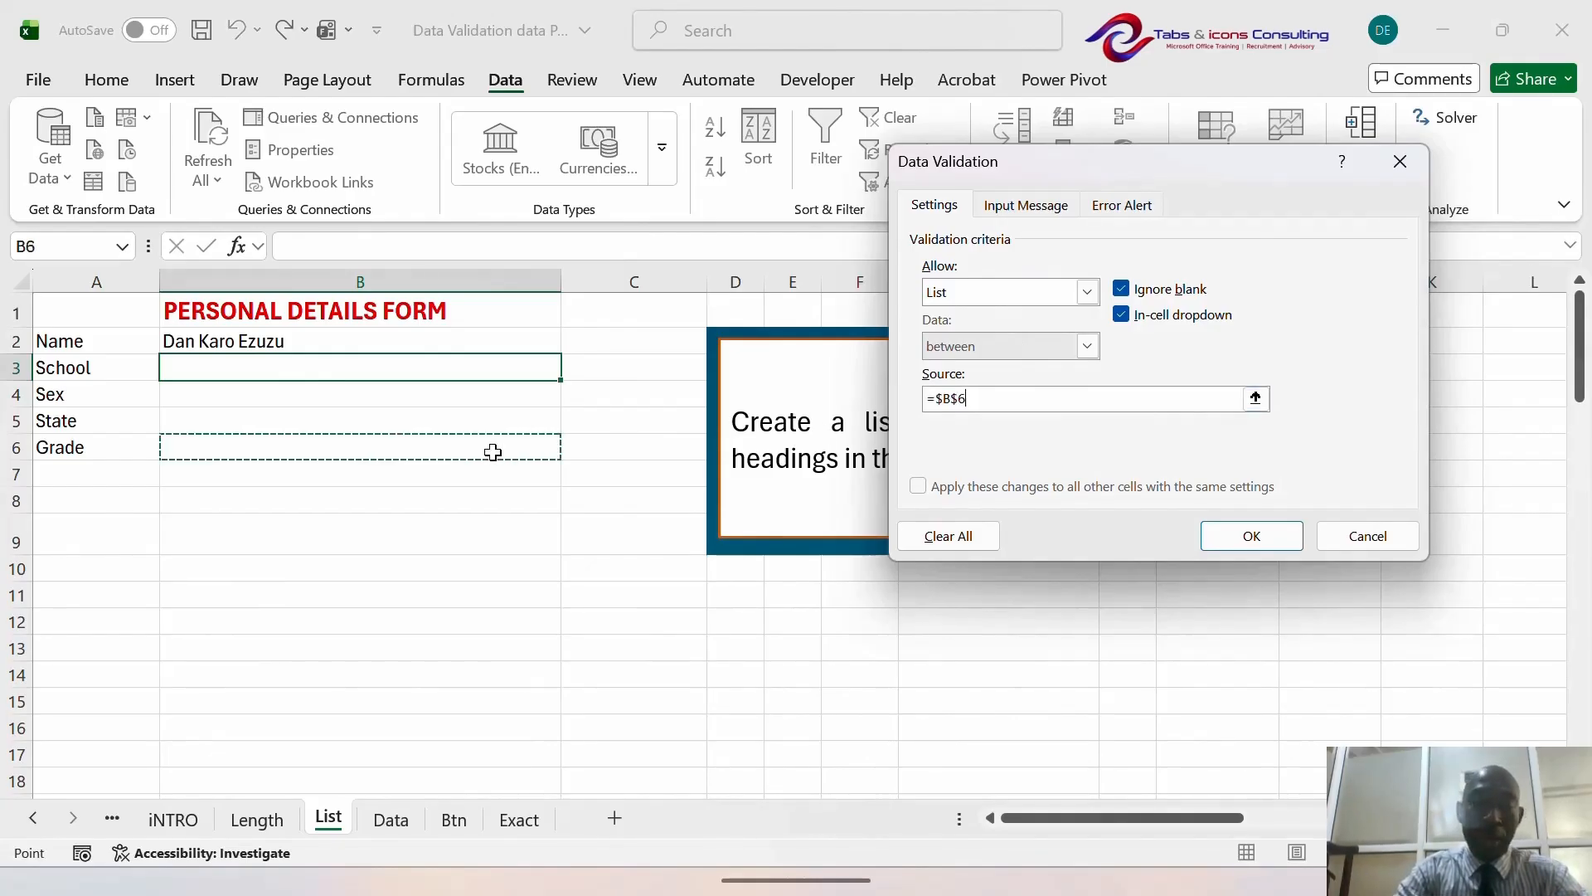
left_click(390, 819)
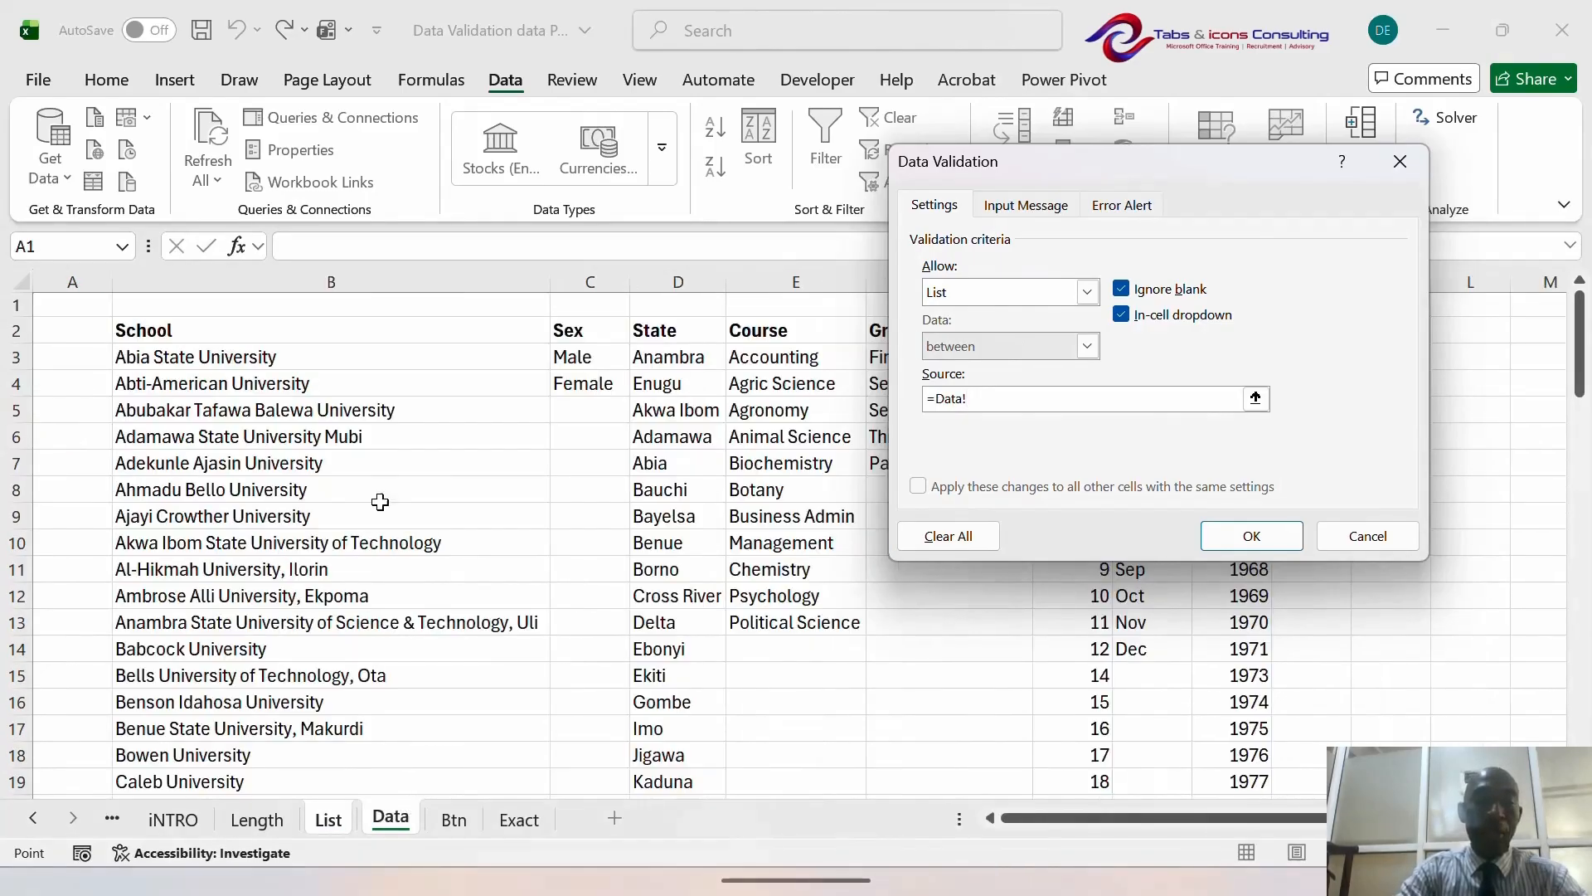
left_click(257, 355)
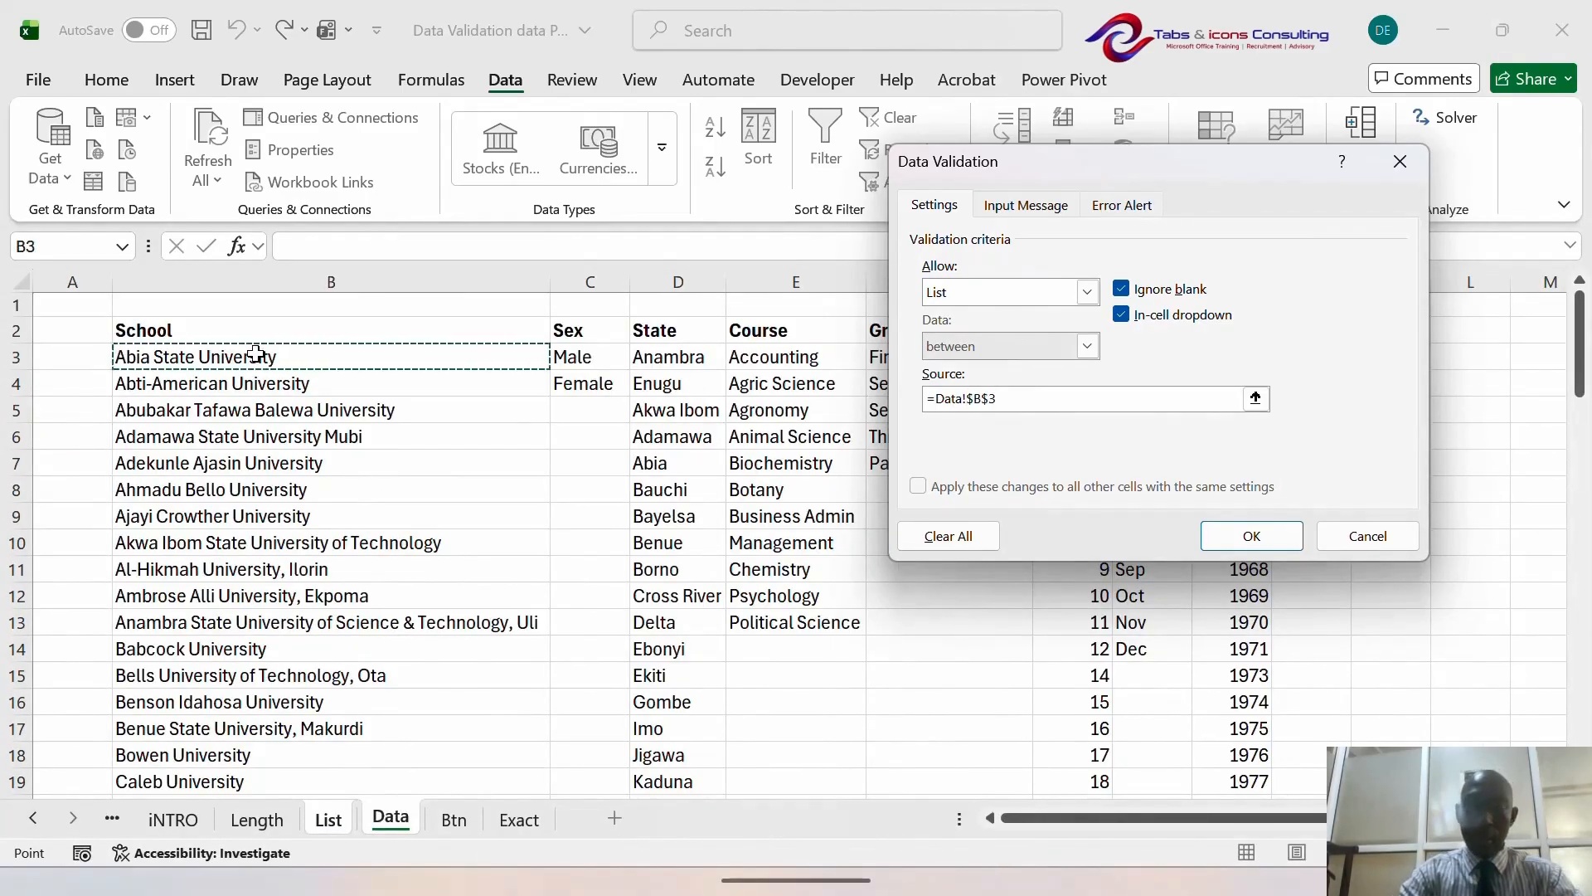
key("ctrl+shift+Down")
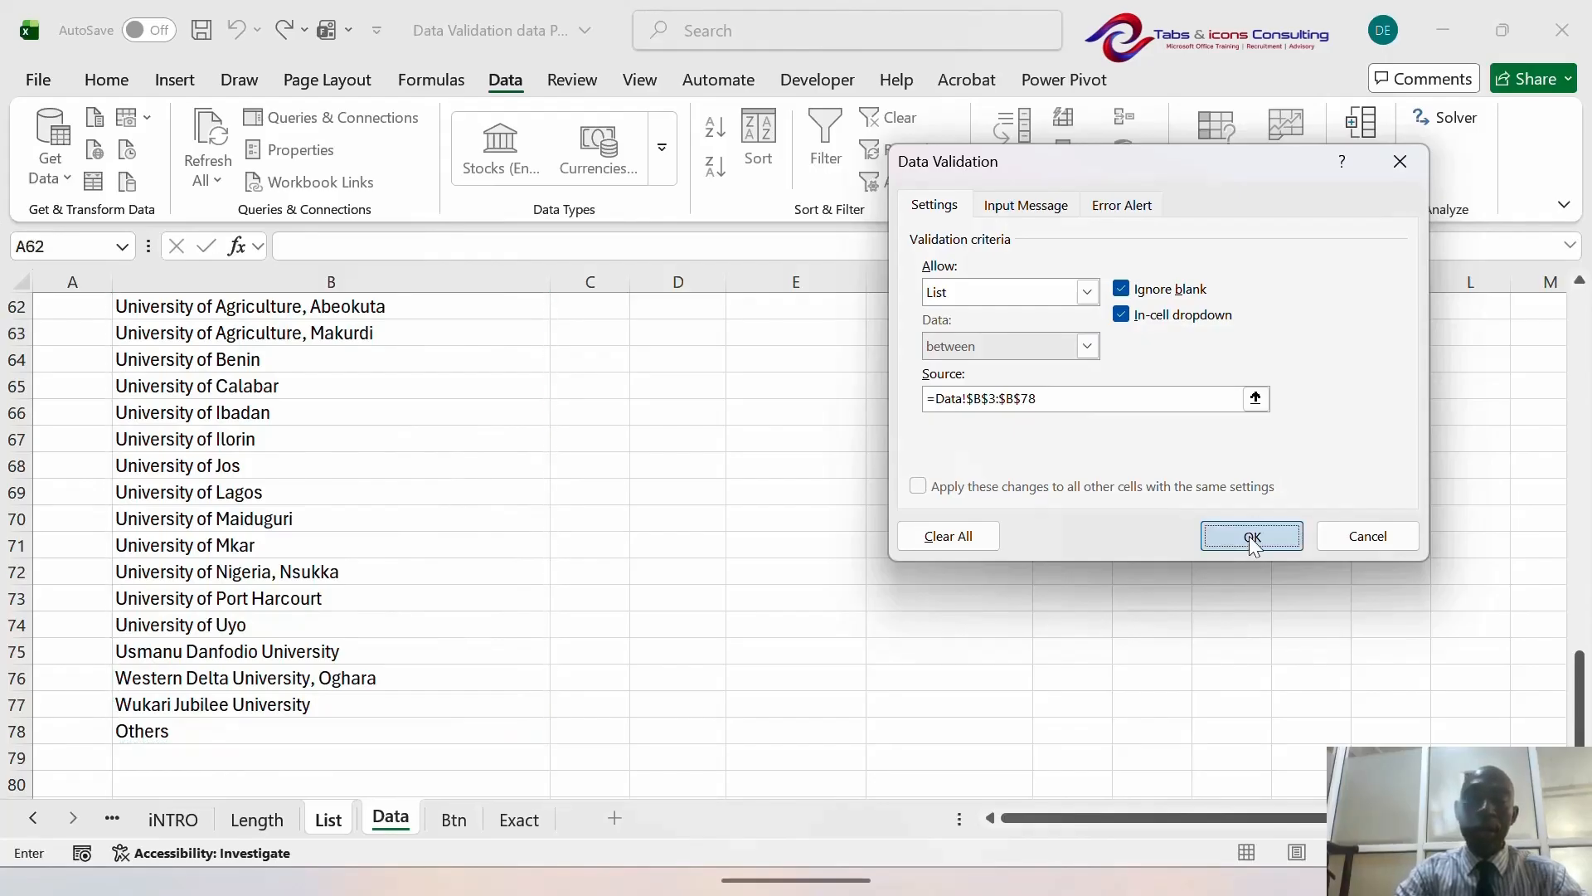
left_click(1251, 538)
left_click(446, 463)
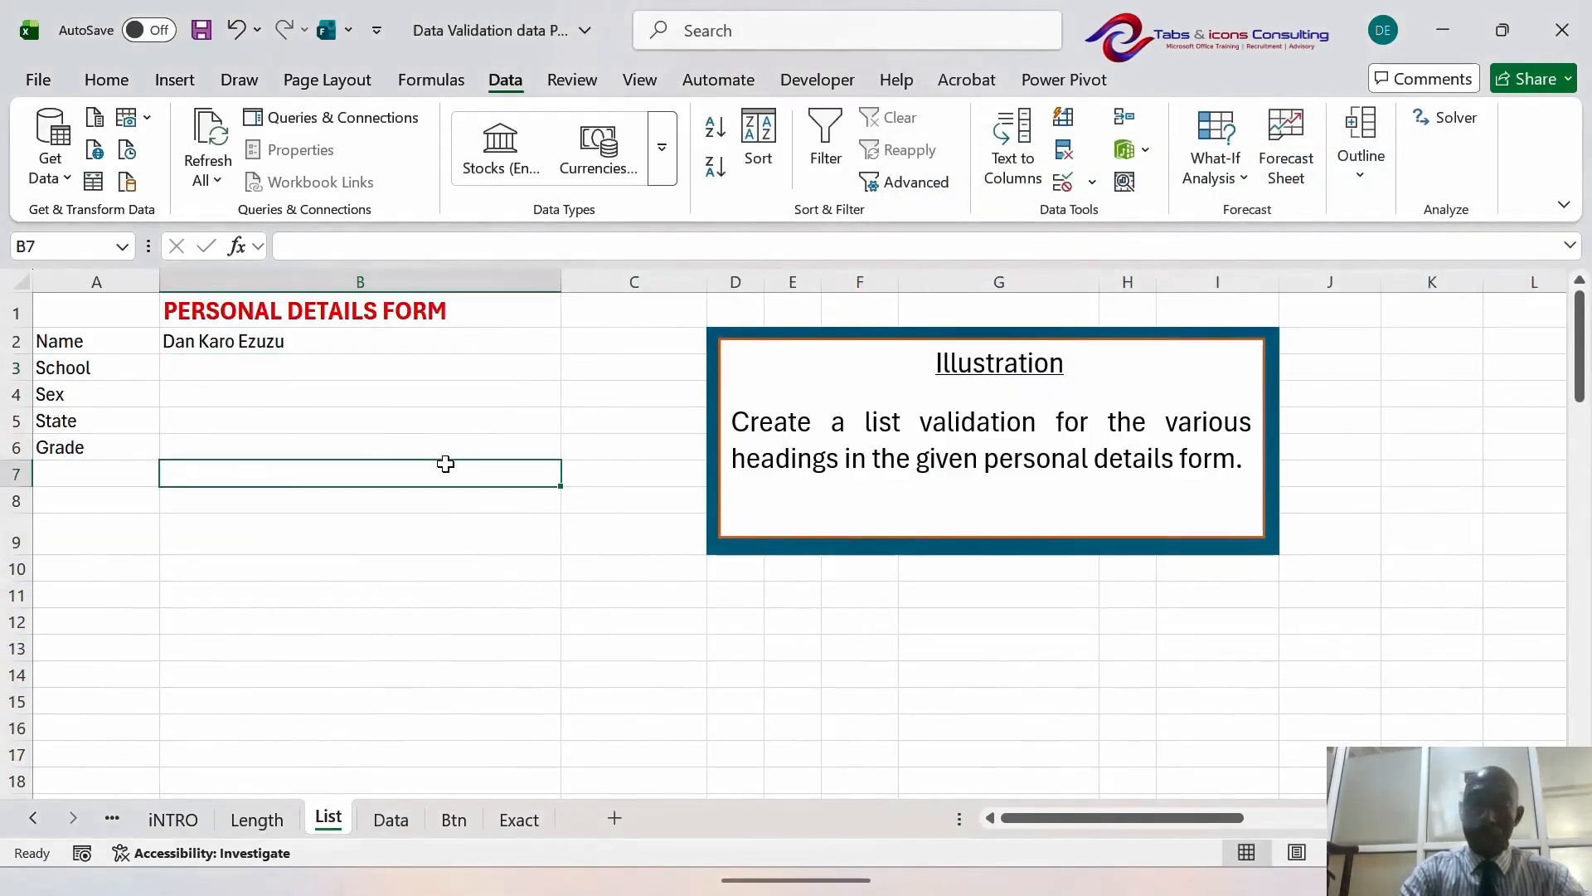
- Pick Ahmadu Bello University from the School dropdown in B3
key("Up")
key("Up")
key("Up")
key("Up")
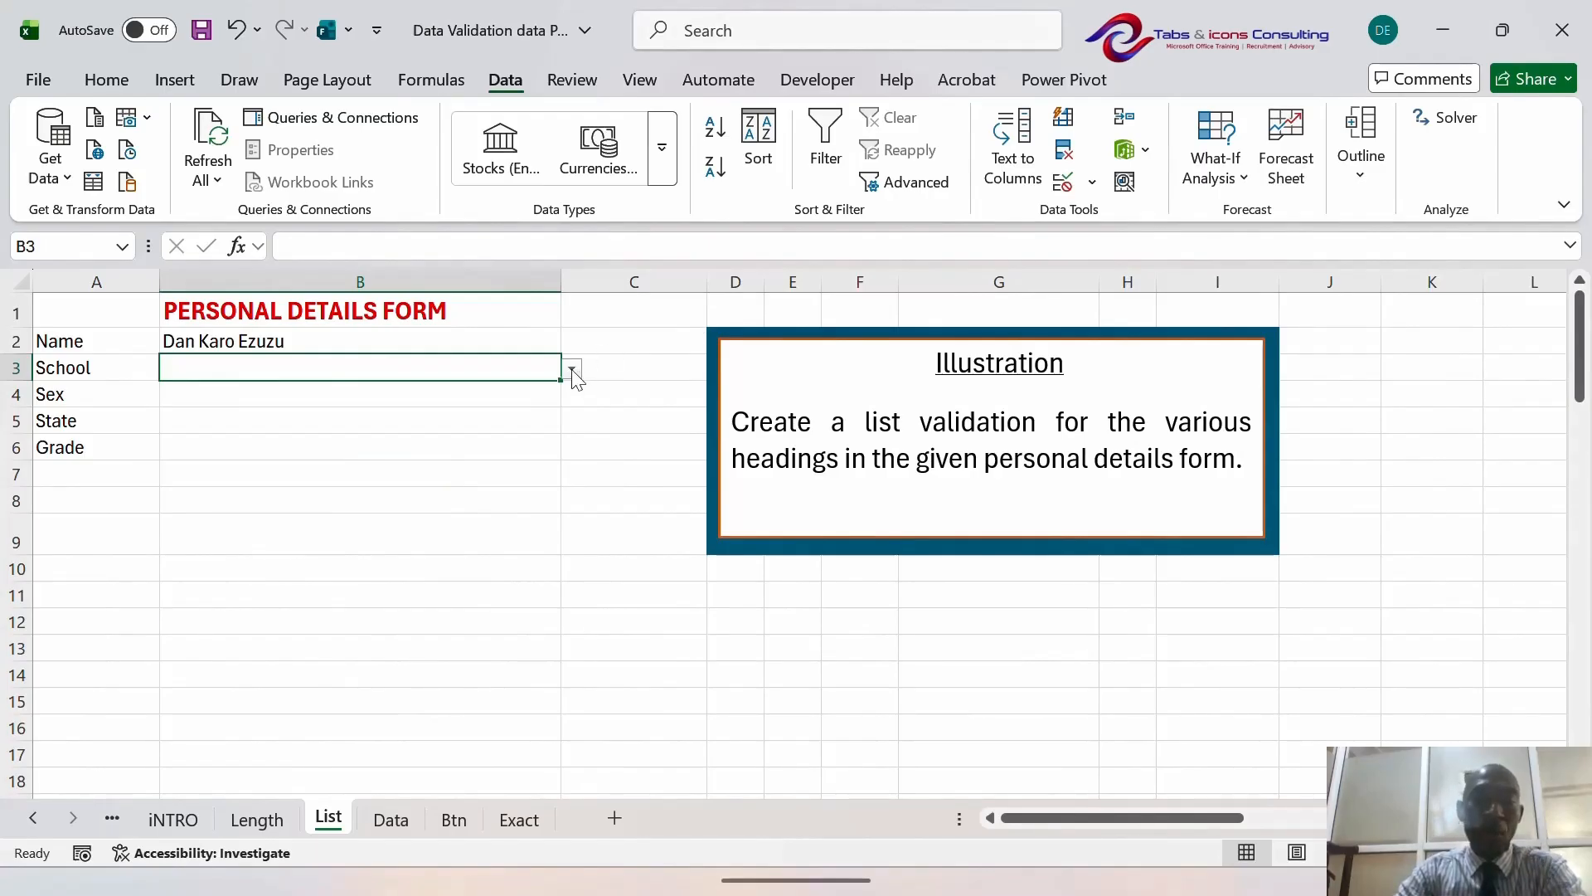
left_click(573, 369)
scroll(572, 628, "down", 3)
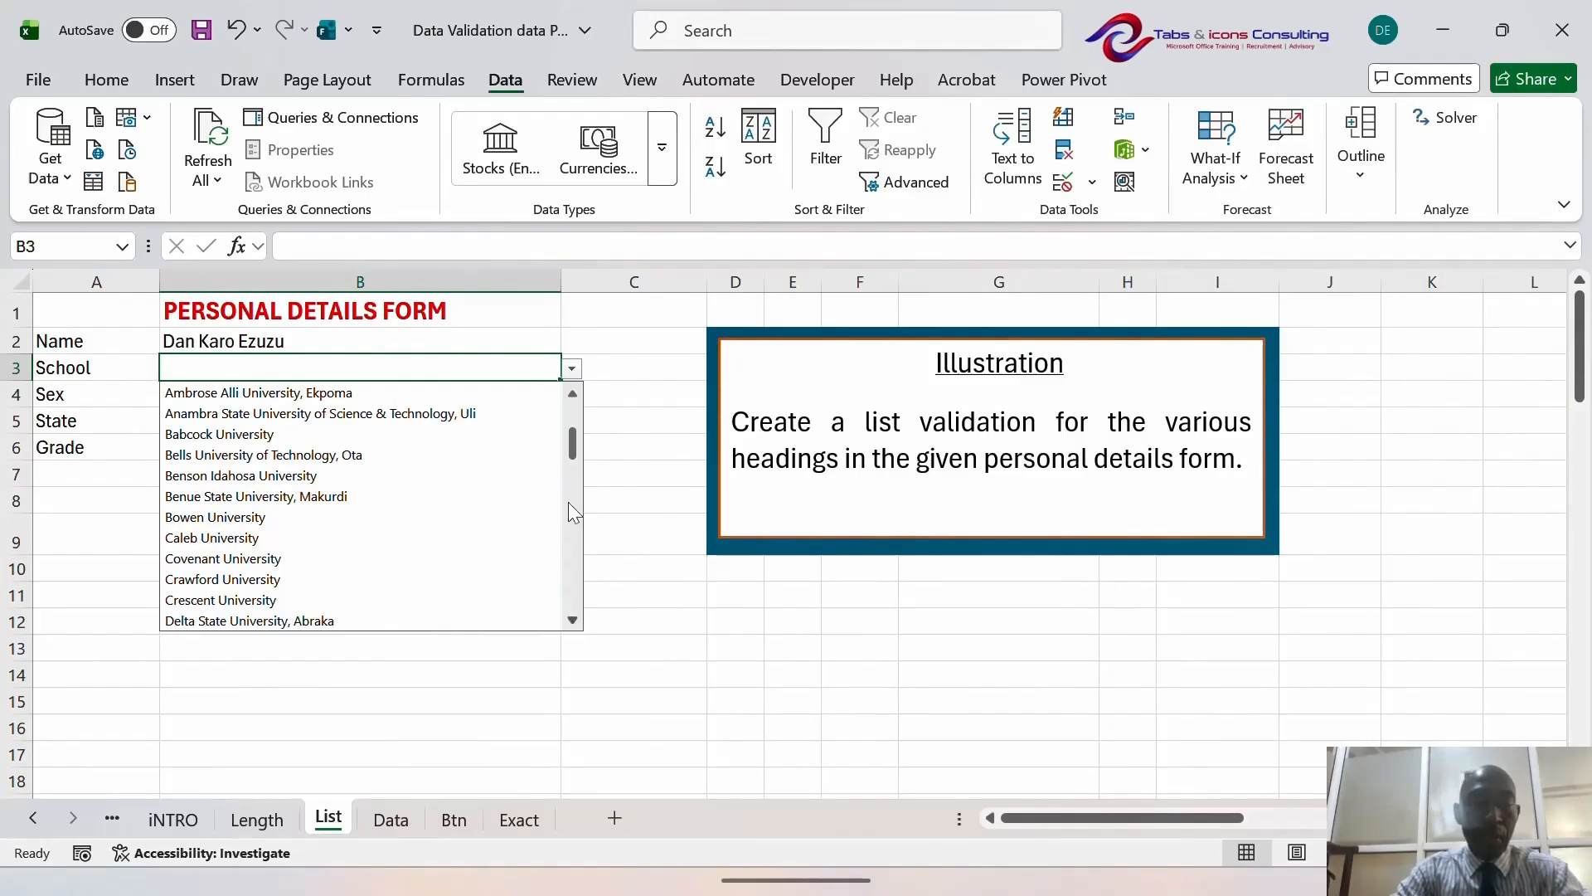
left_click(570, 395)
left_click(570, 395)
left_click(570, 395)
left_click(571, 395)
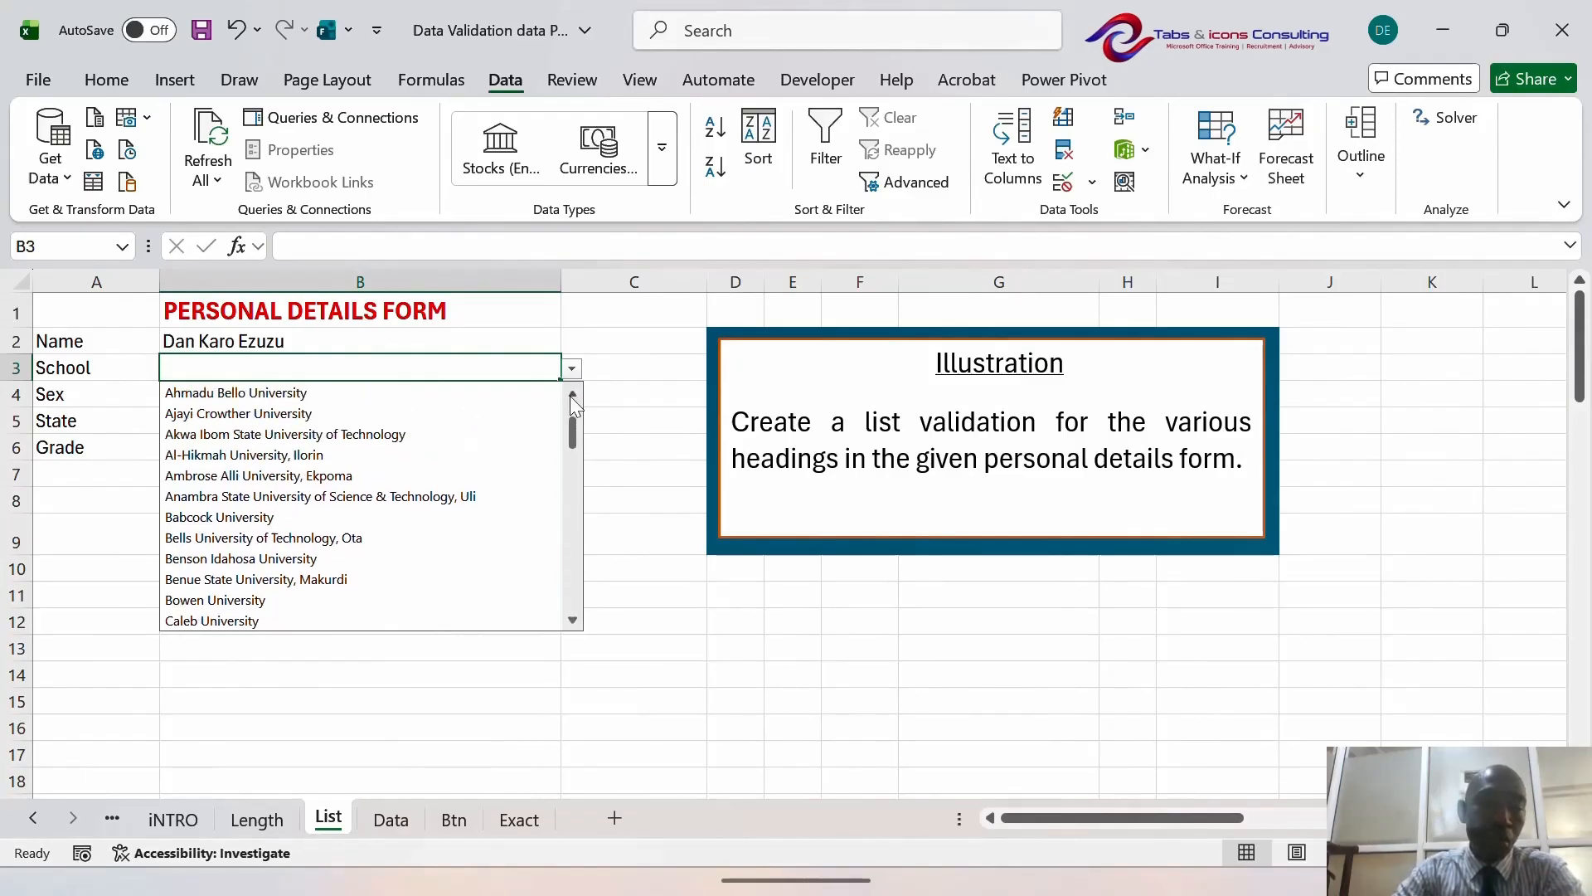
left_click(570, 394)
left_click(570, 395)
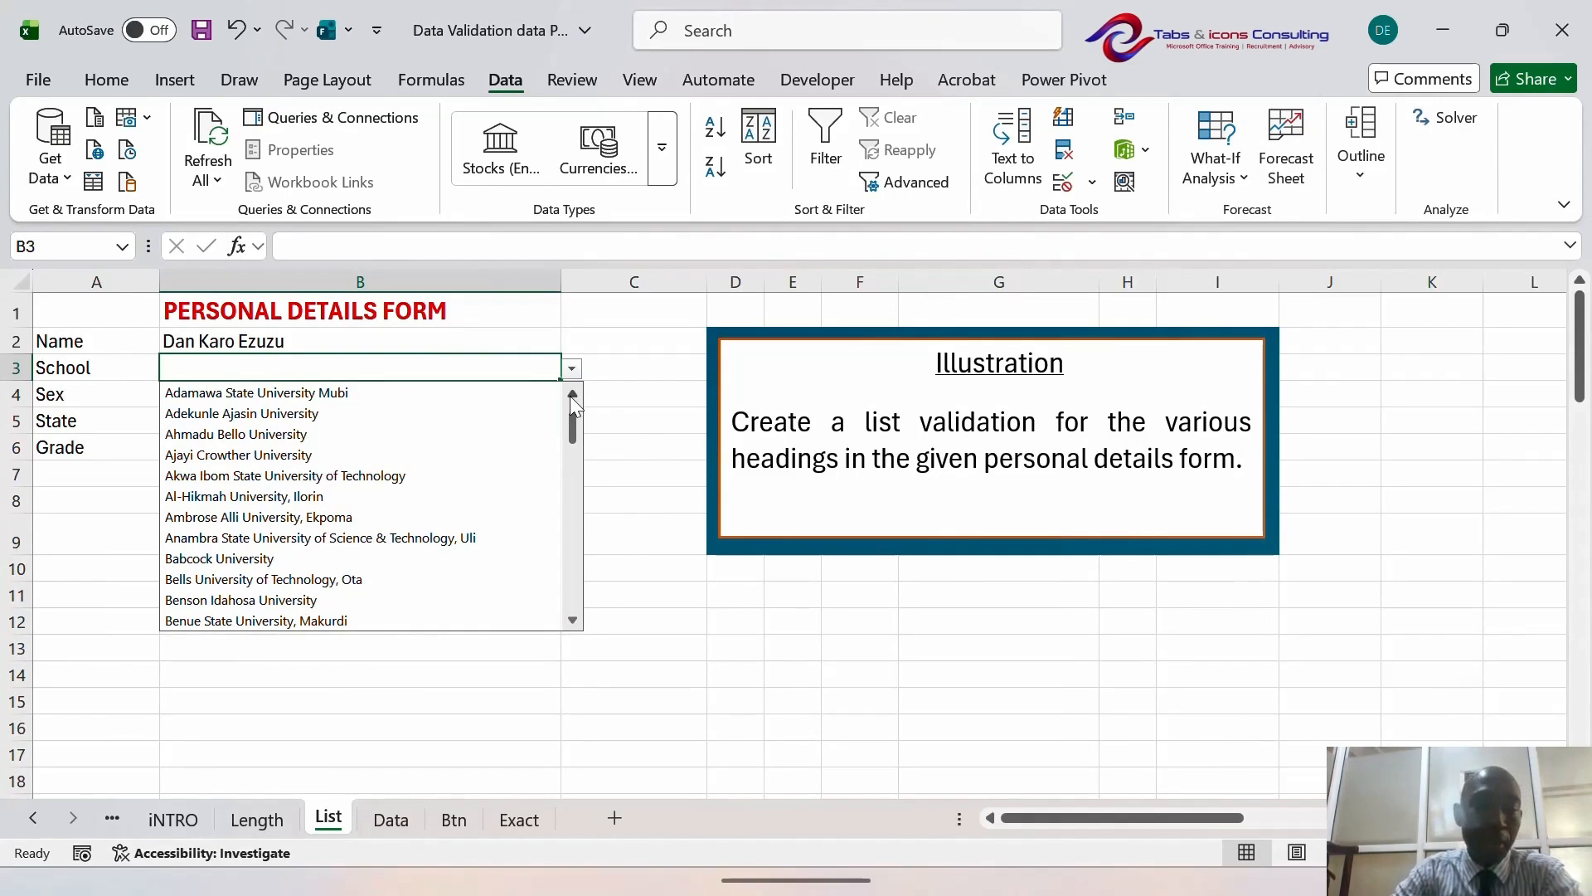
left_click(397, 432)
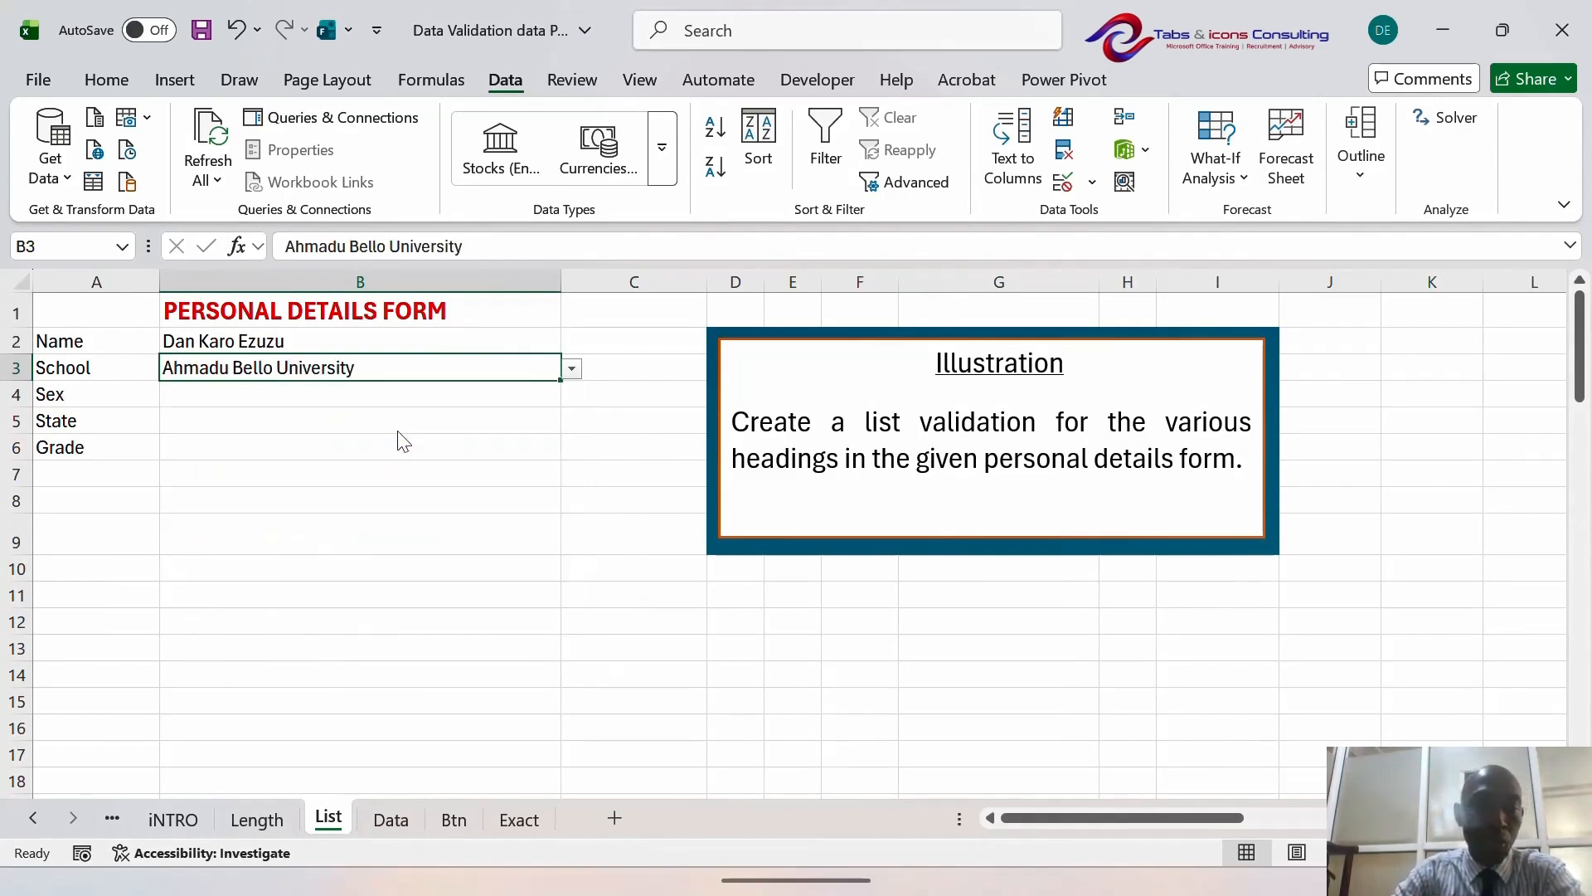
left_click(224, 402)
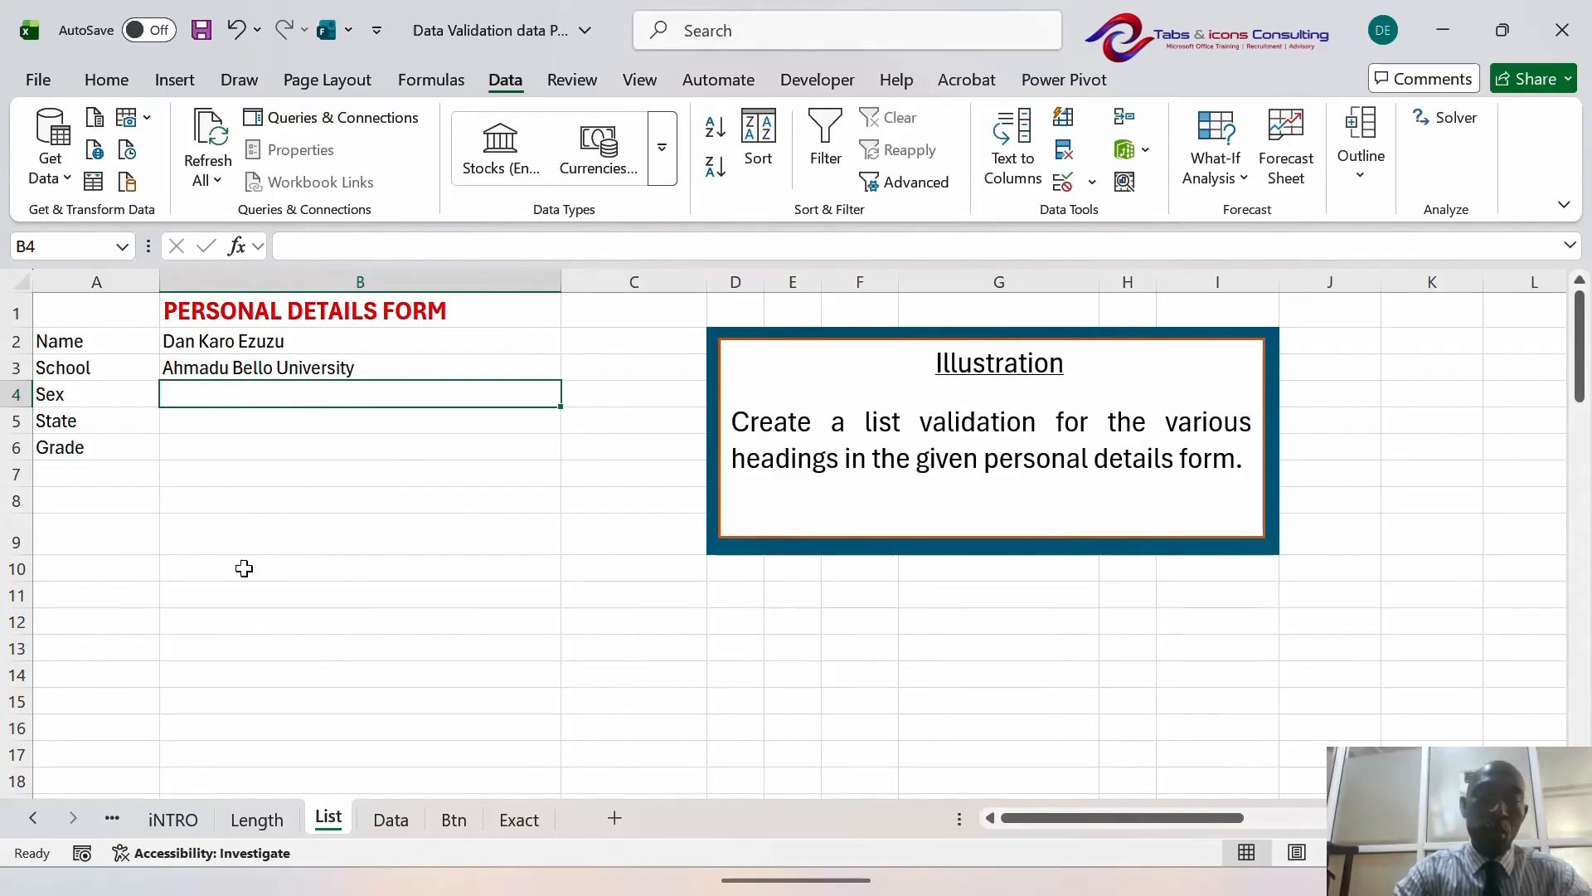
- Check the Male and Female options on the Data sheet, then return to the form
left_click(391, 821)
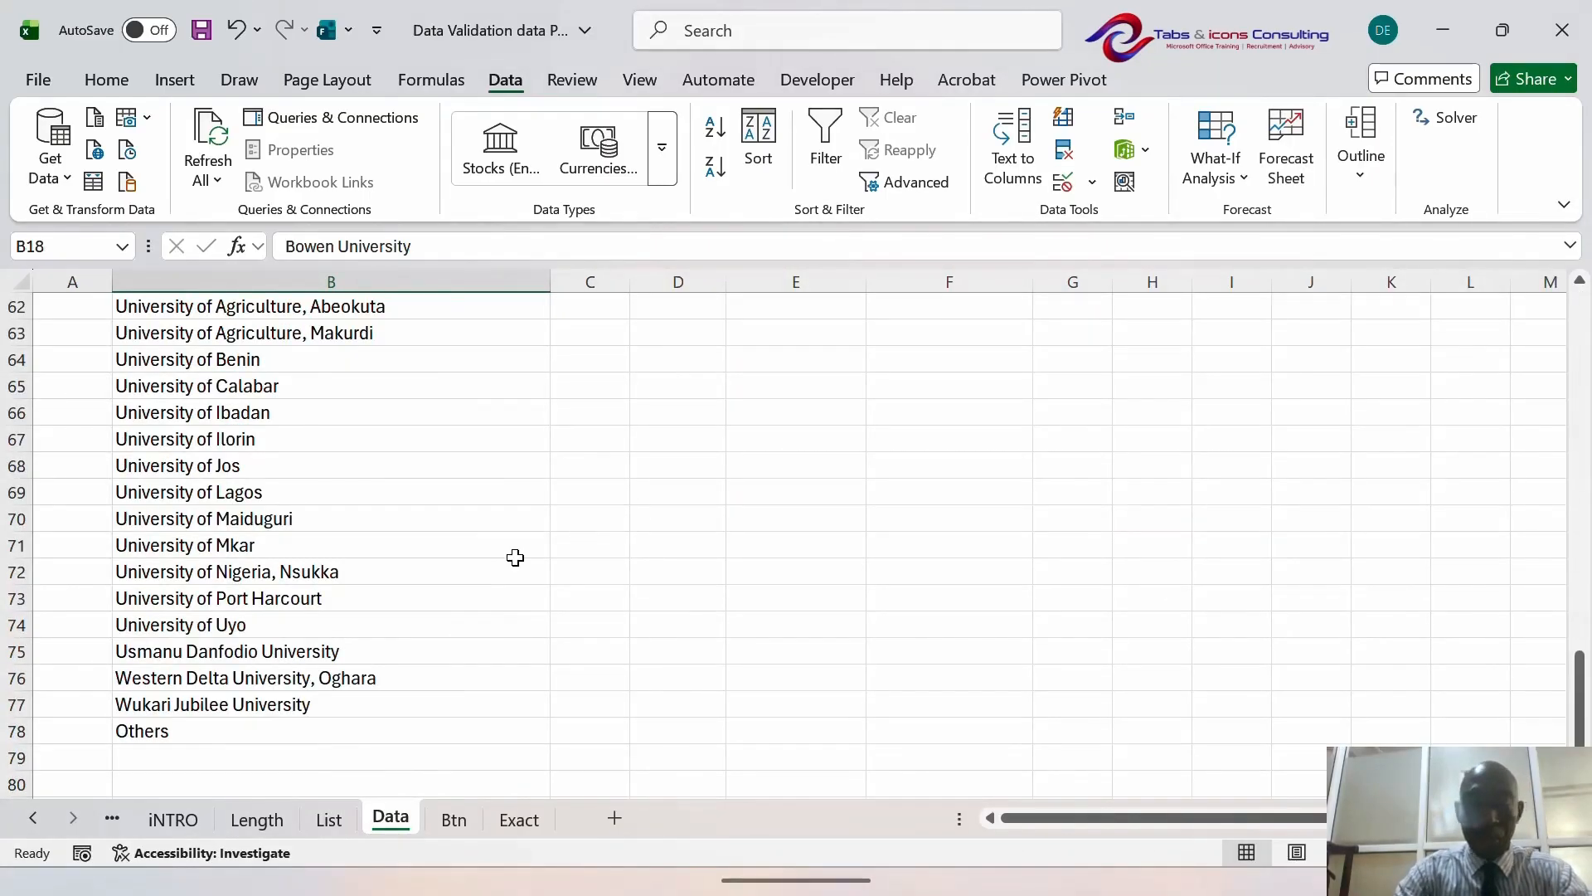
key("ctrl+Up")
key("Right")
key("Down")
key("Down")
key("Up")
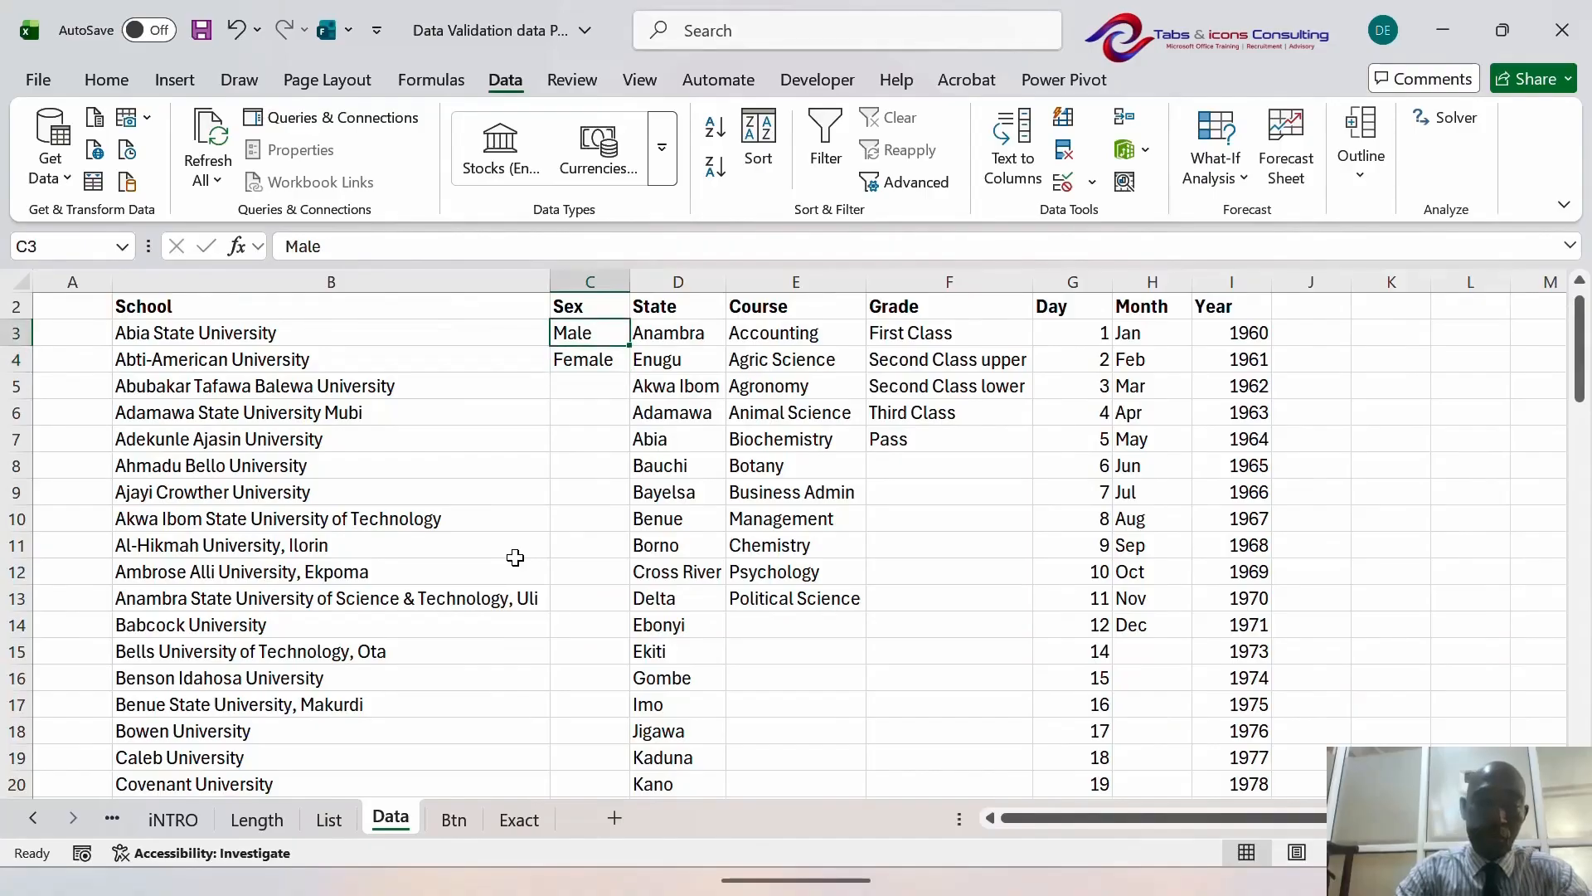
key("Down")
key("Up")
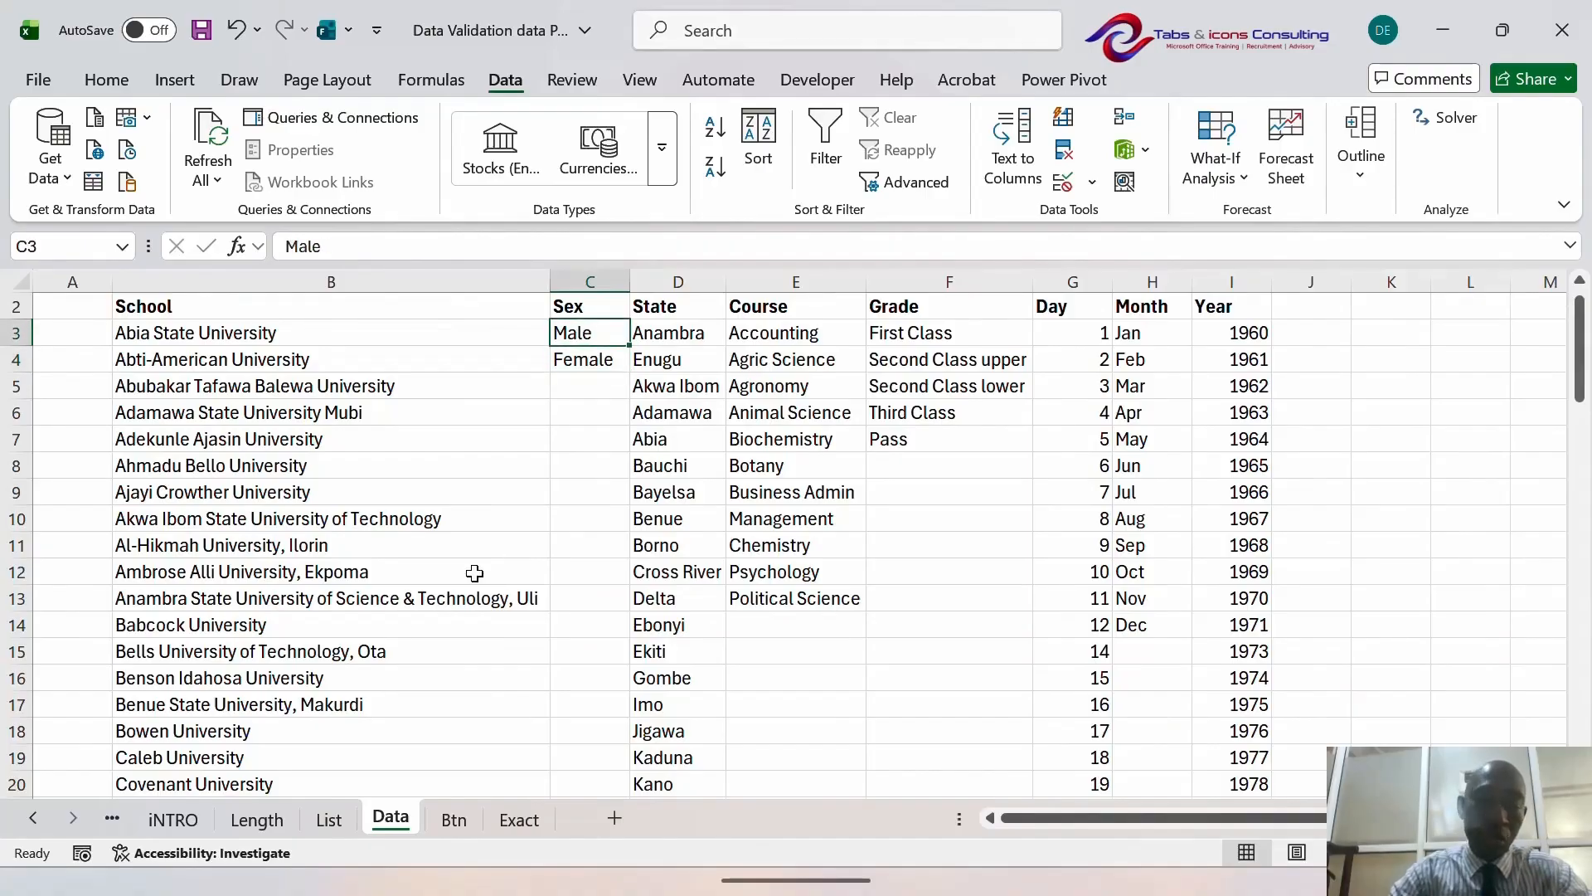
left_click(328, 819)
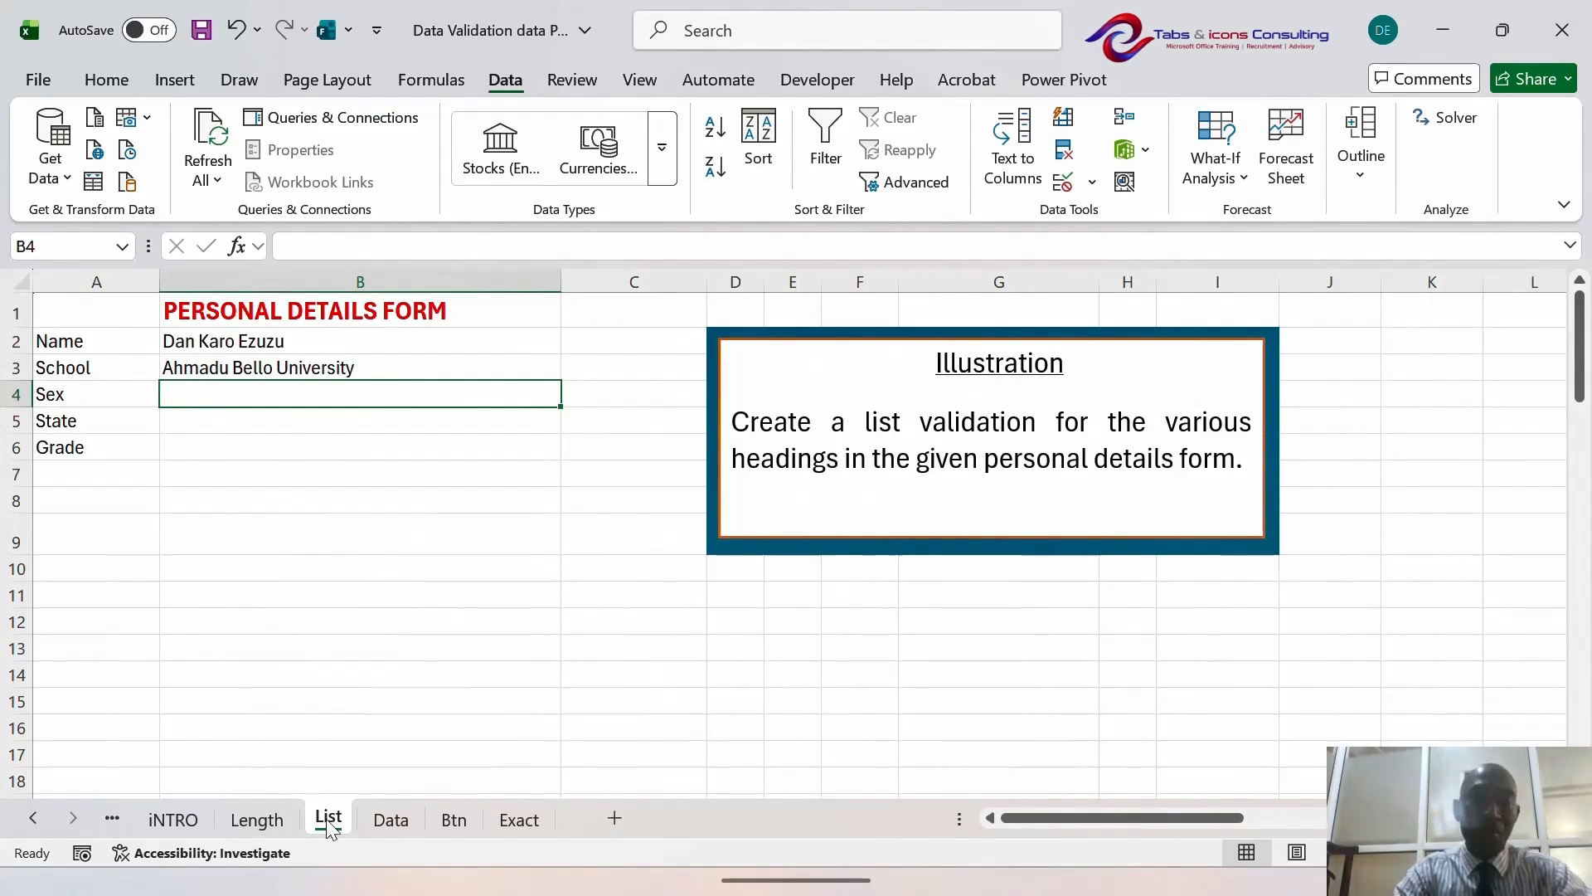
- In Data Validation for B4, set Allow to List with source Male,Female
key("alt")
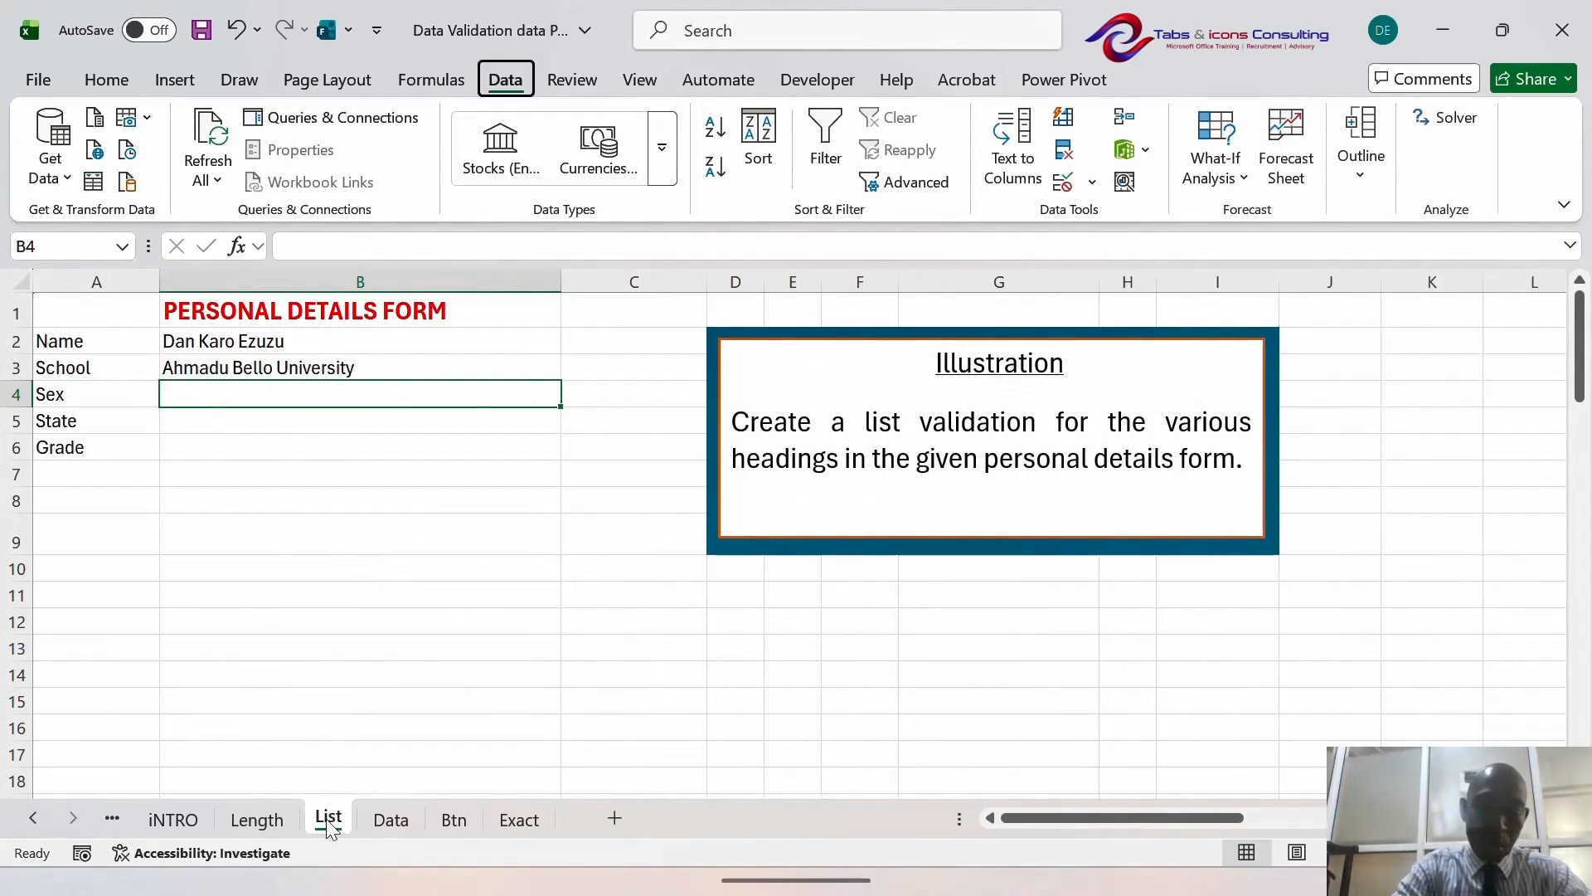
key("a")
key("v")
key("v")
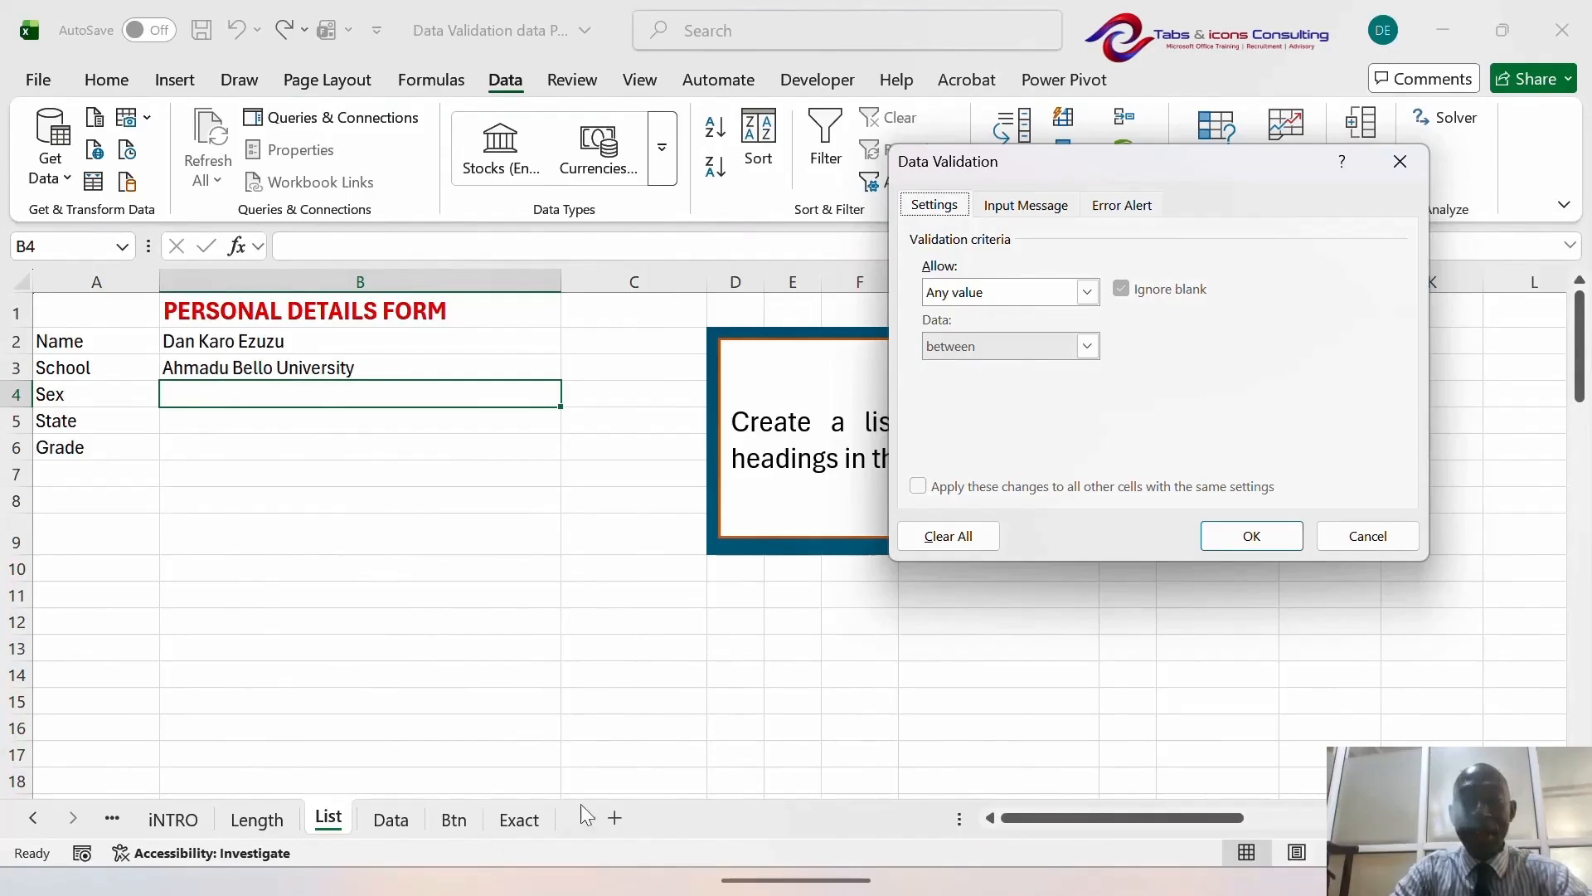
mouse_move(785, 834)
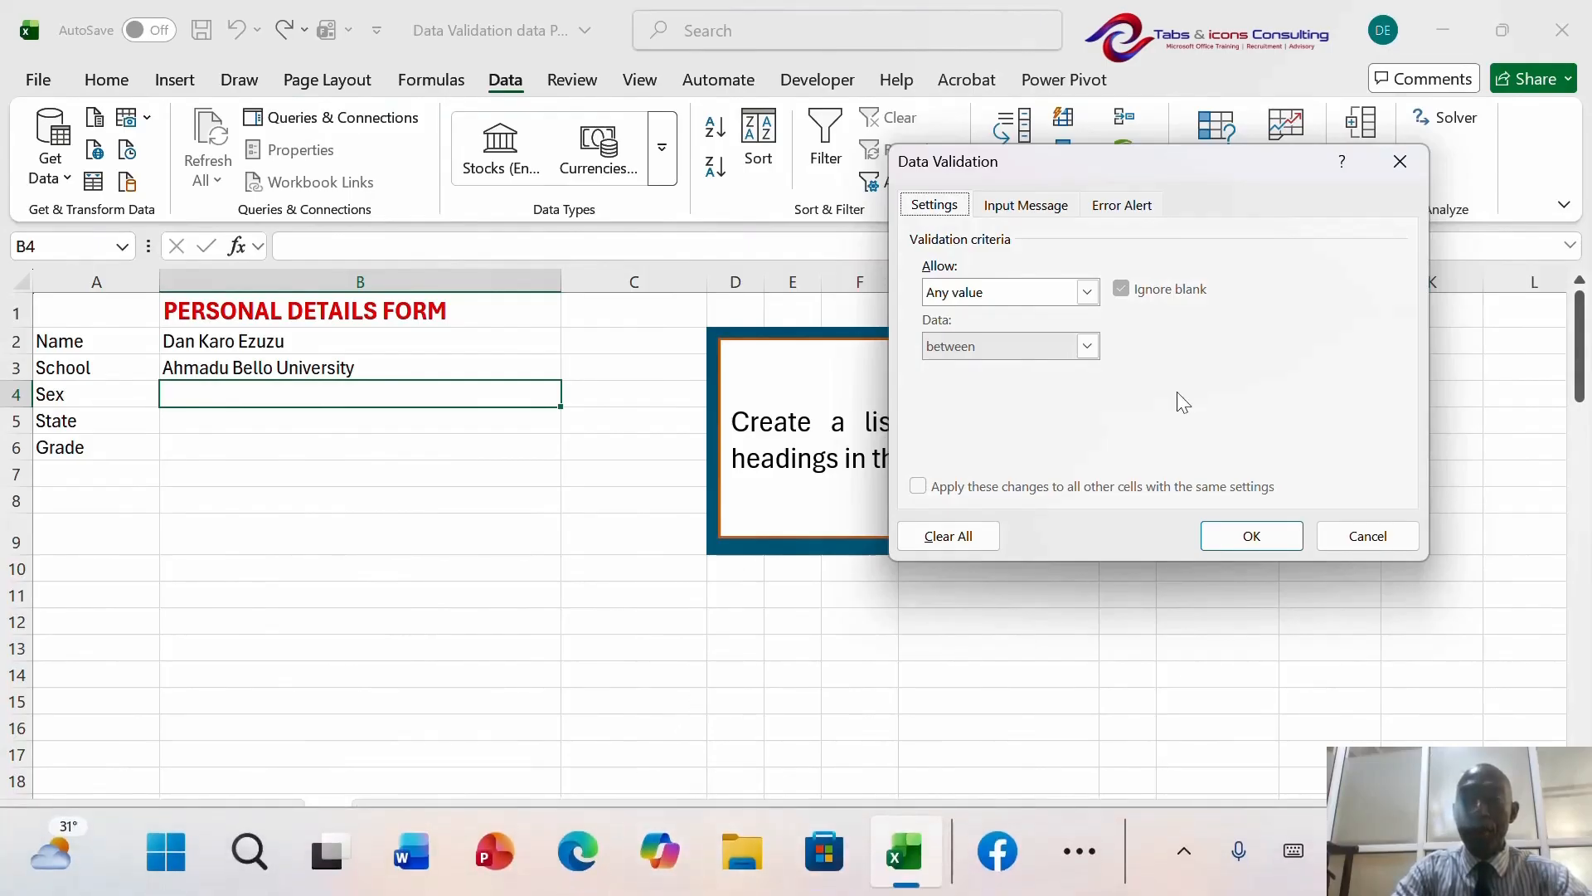
left_click(1088, 294)
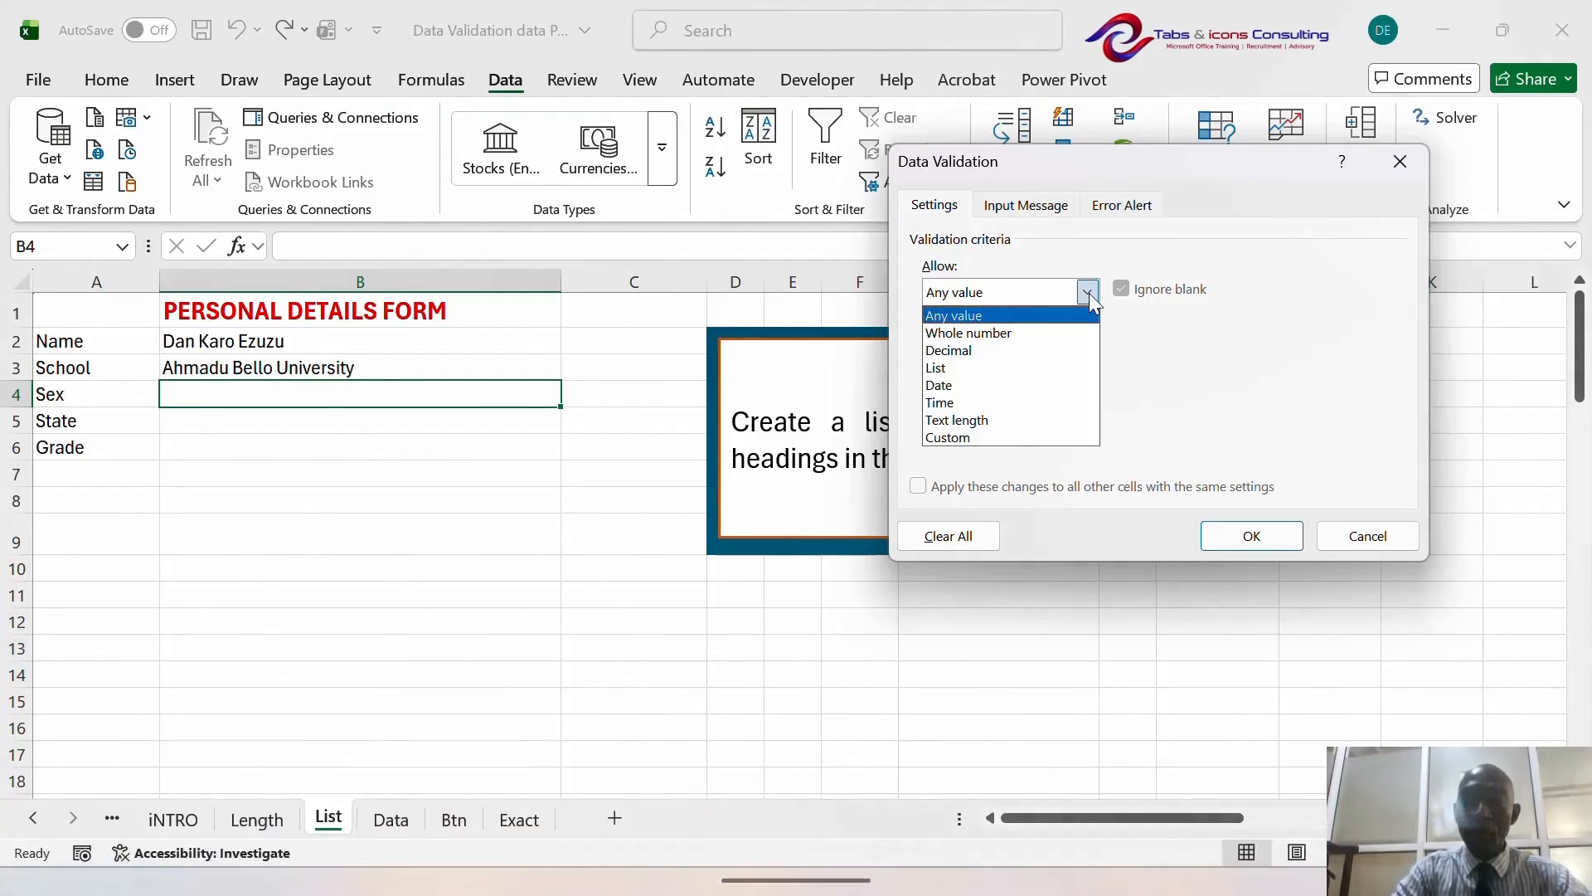
left_click(1019, 369)
left_click(973, 397)
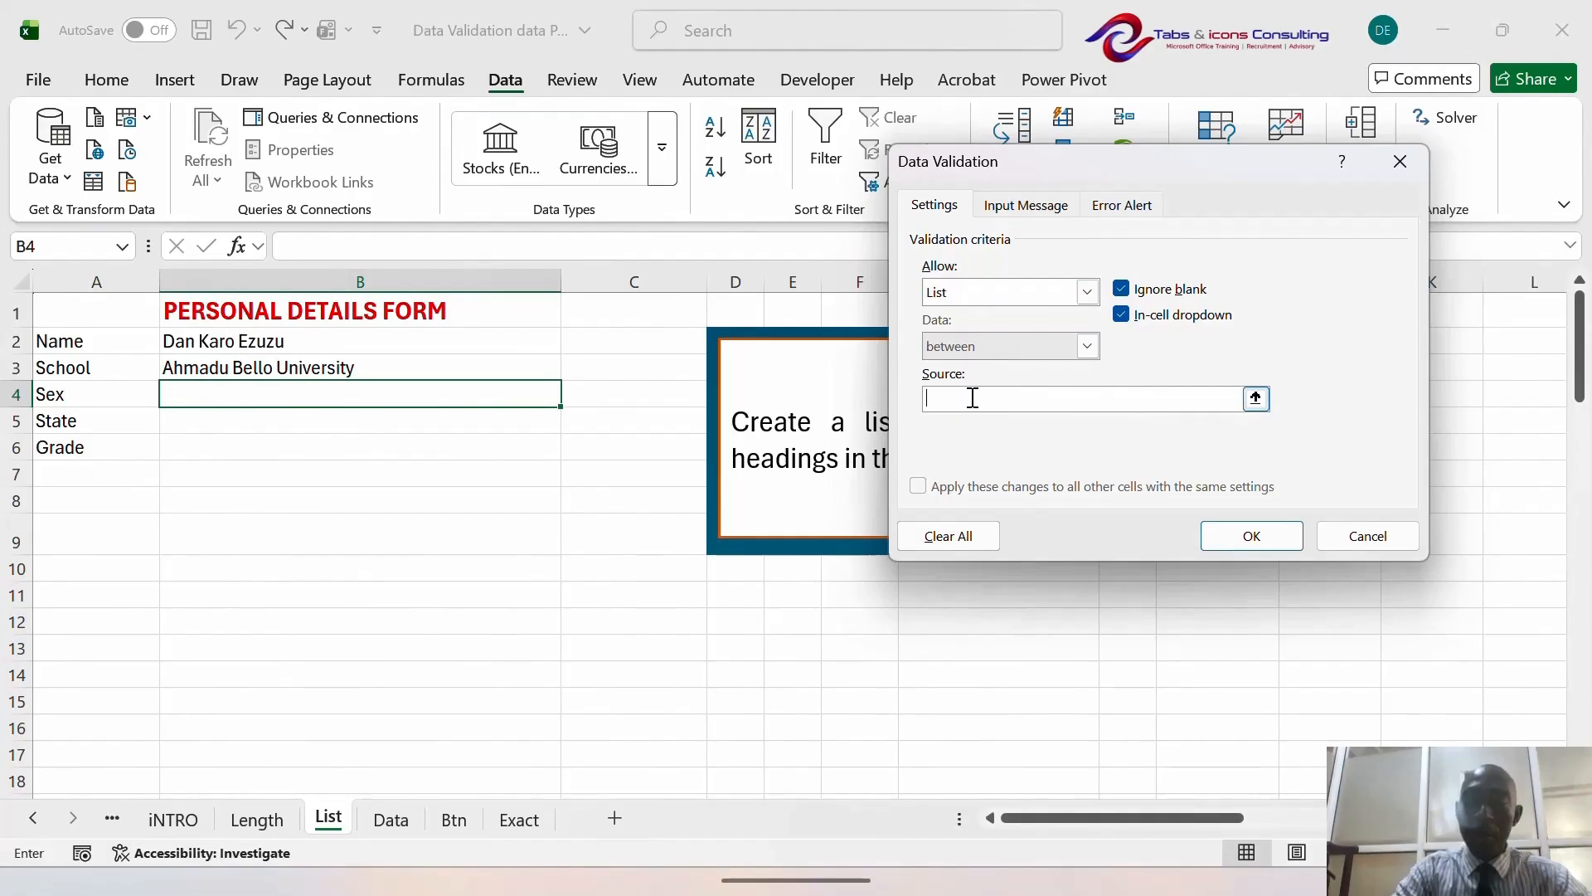
type("Male")
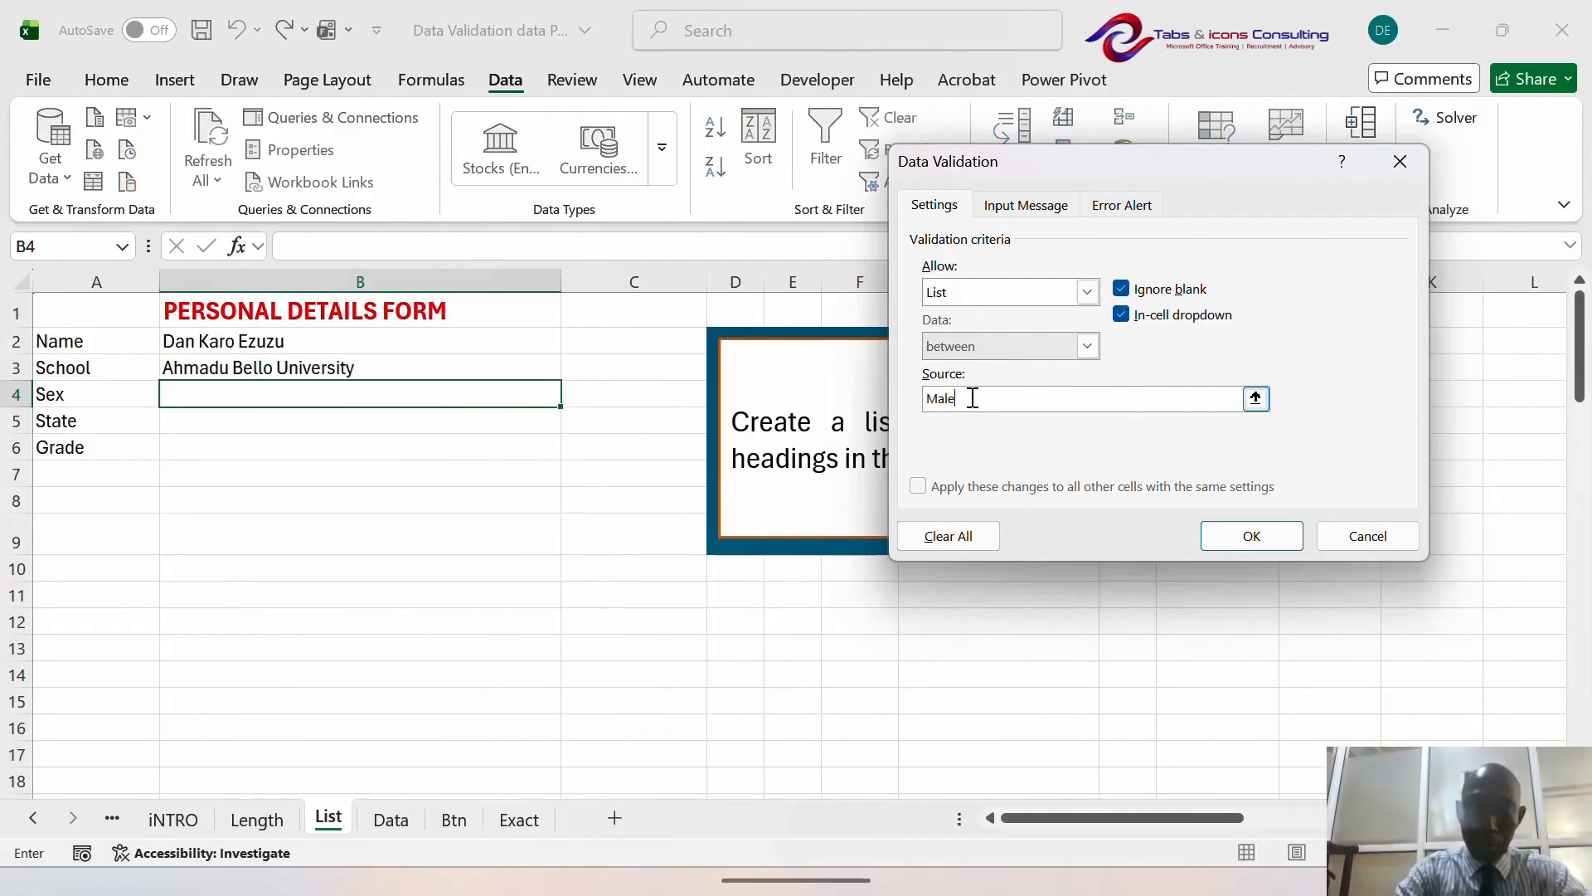
type(",Female")
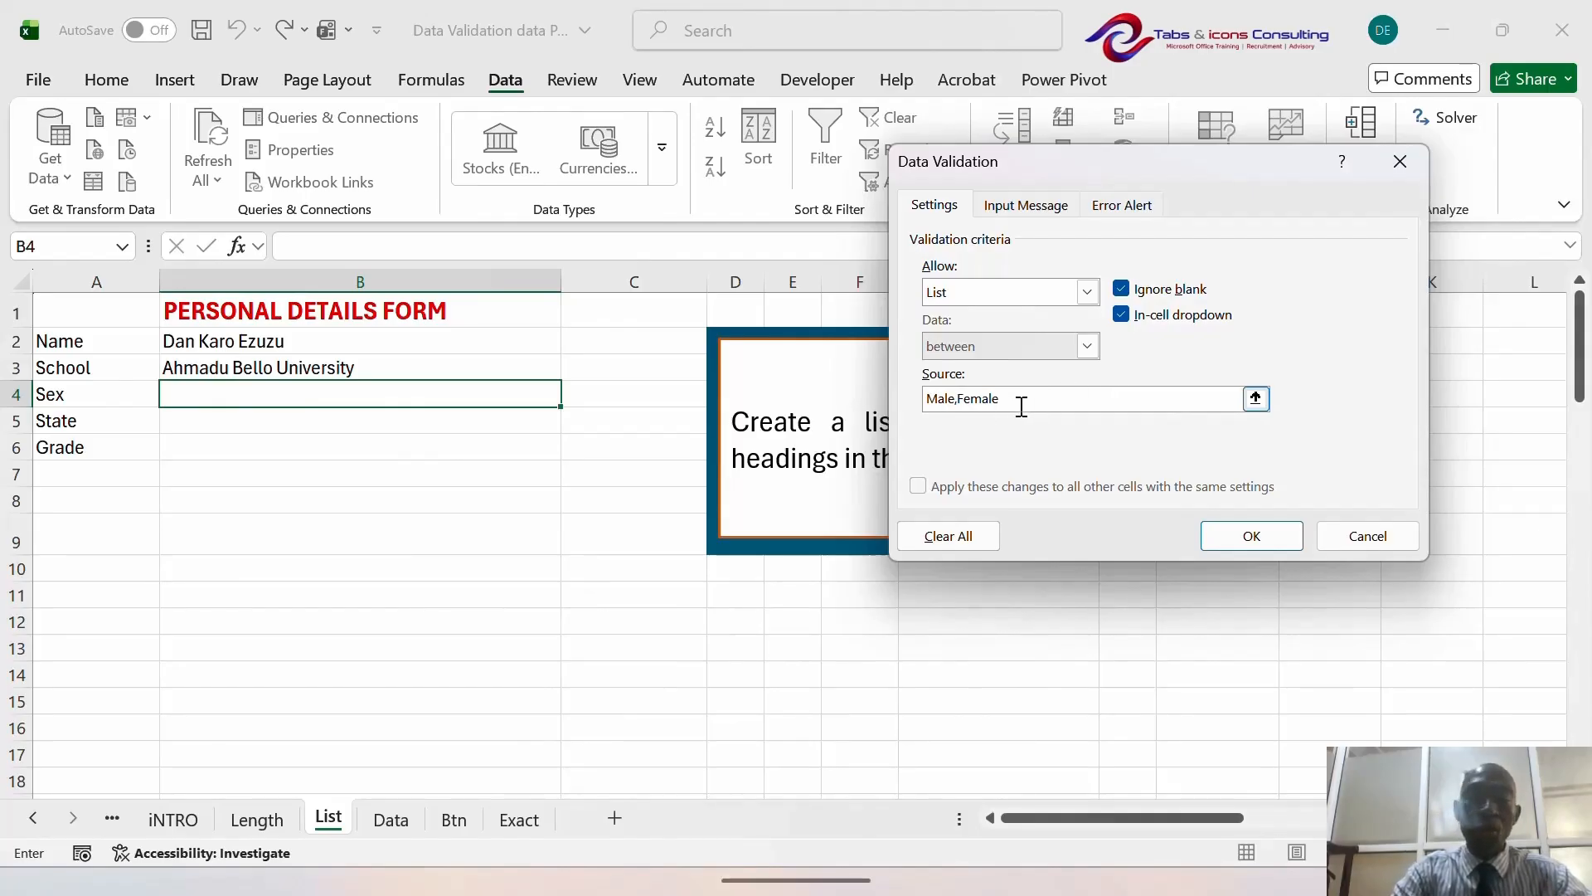
- Apply the Male/Female list to B4 and choose Male from its dropdown
left_click(1251, 539)
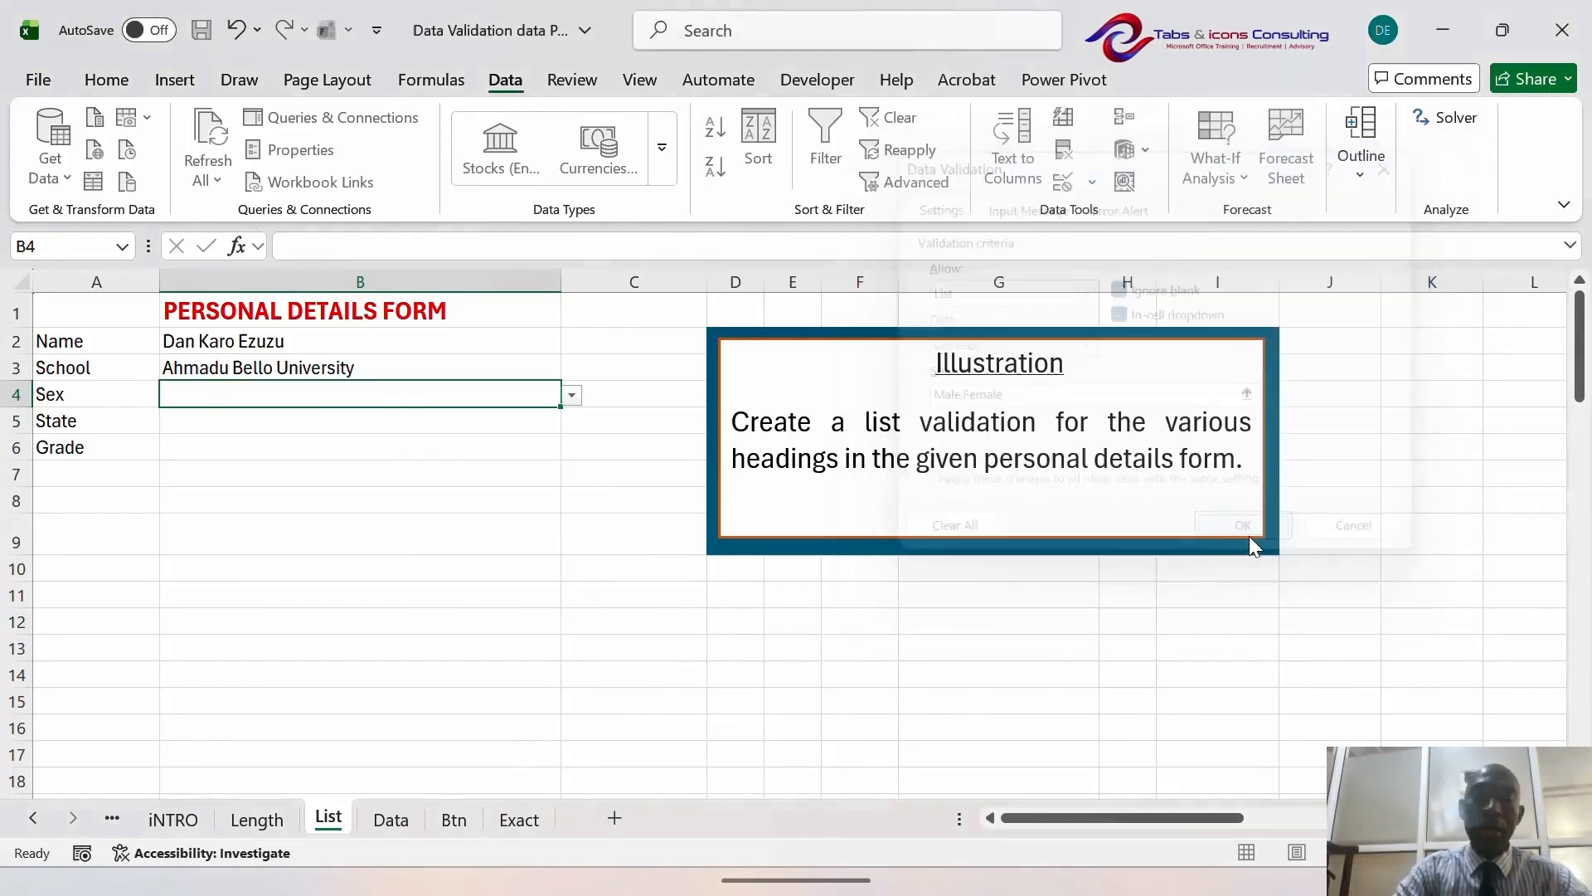
left_click(573, 398)
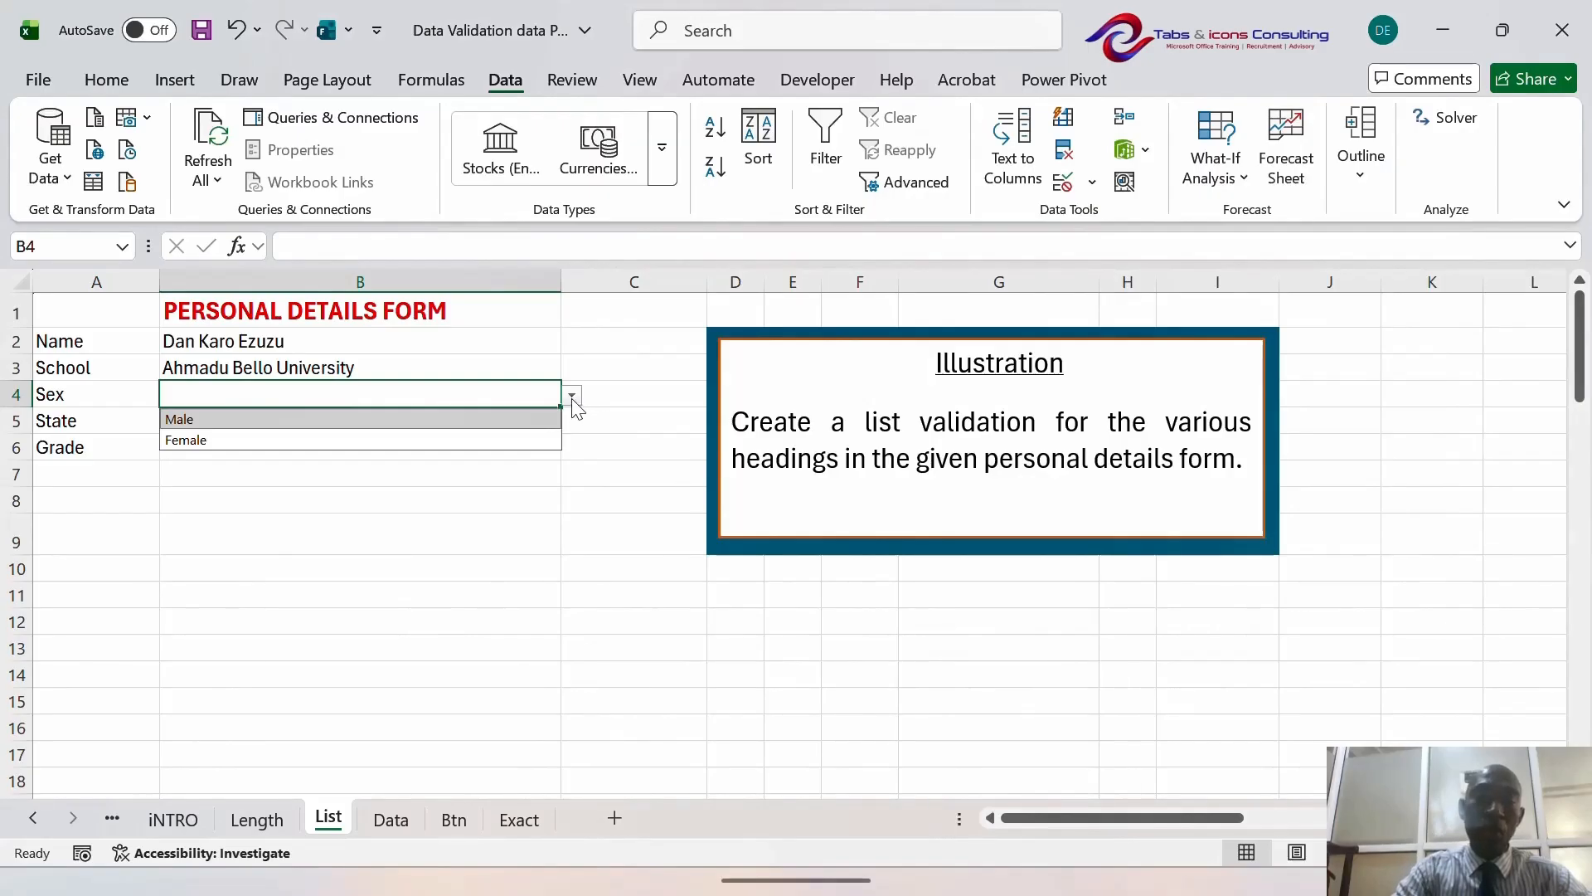
left_click(535, 421)
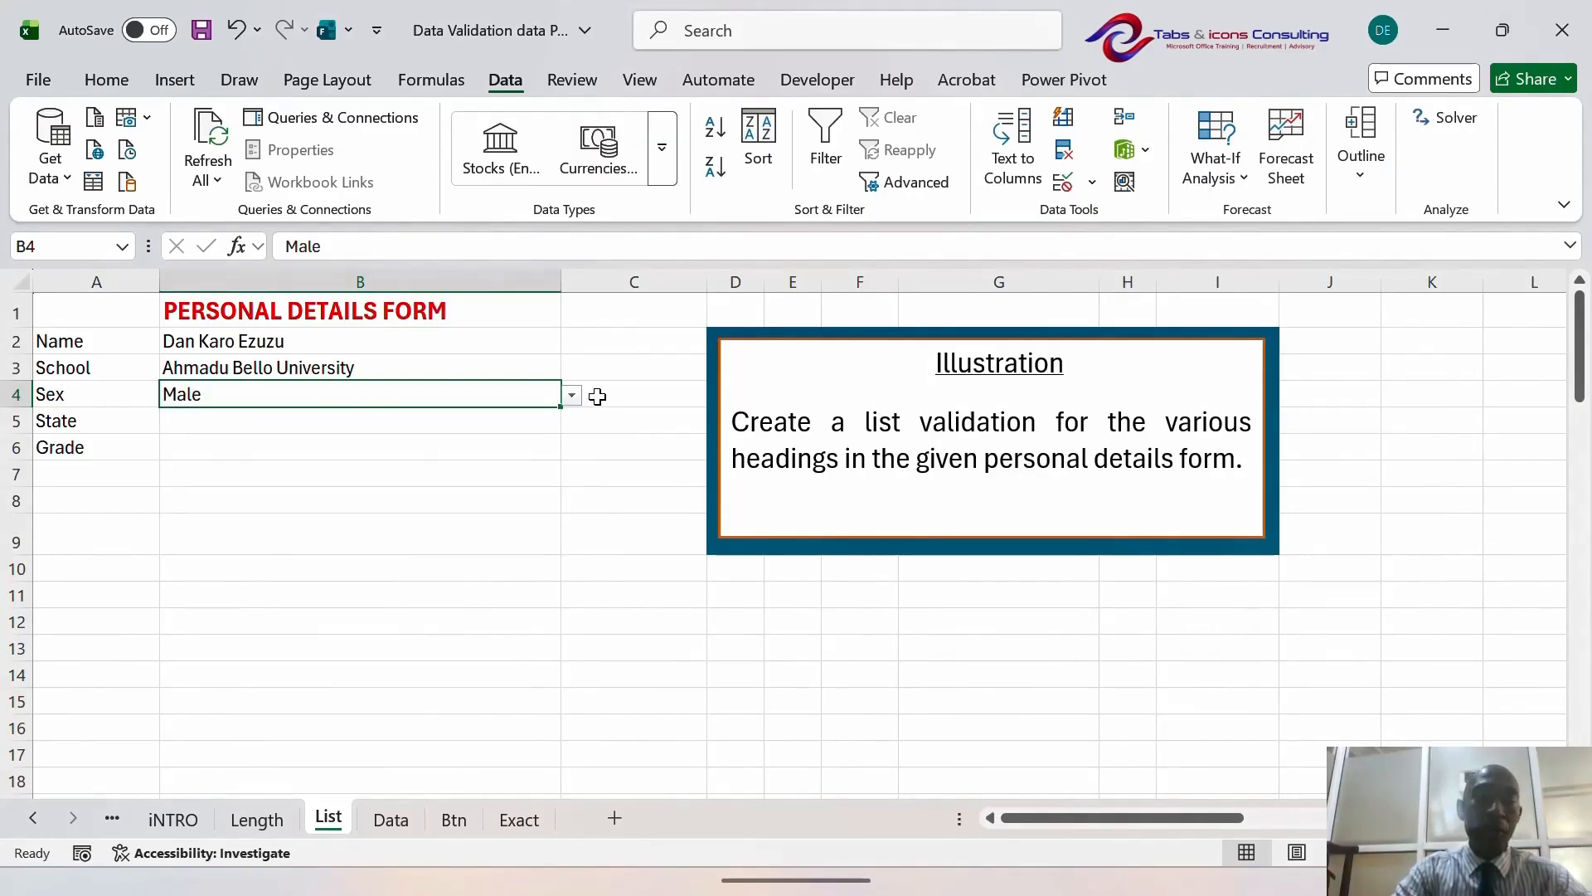
left_click(380, 423)
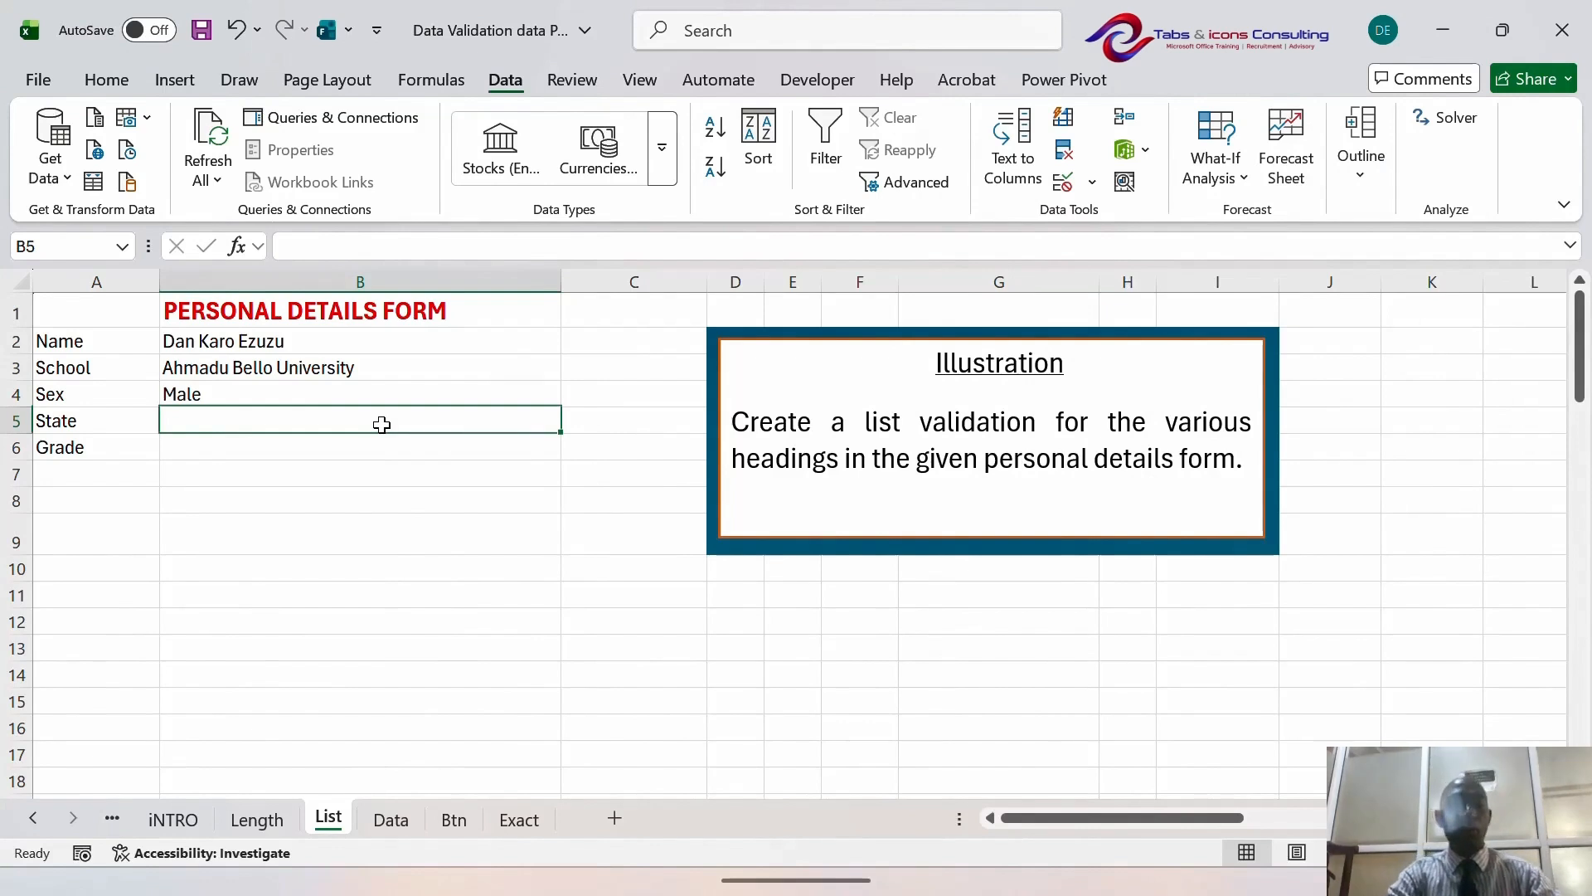
left_click(377, 547)
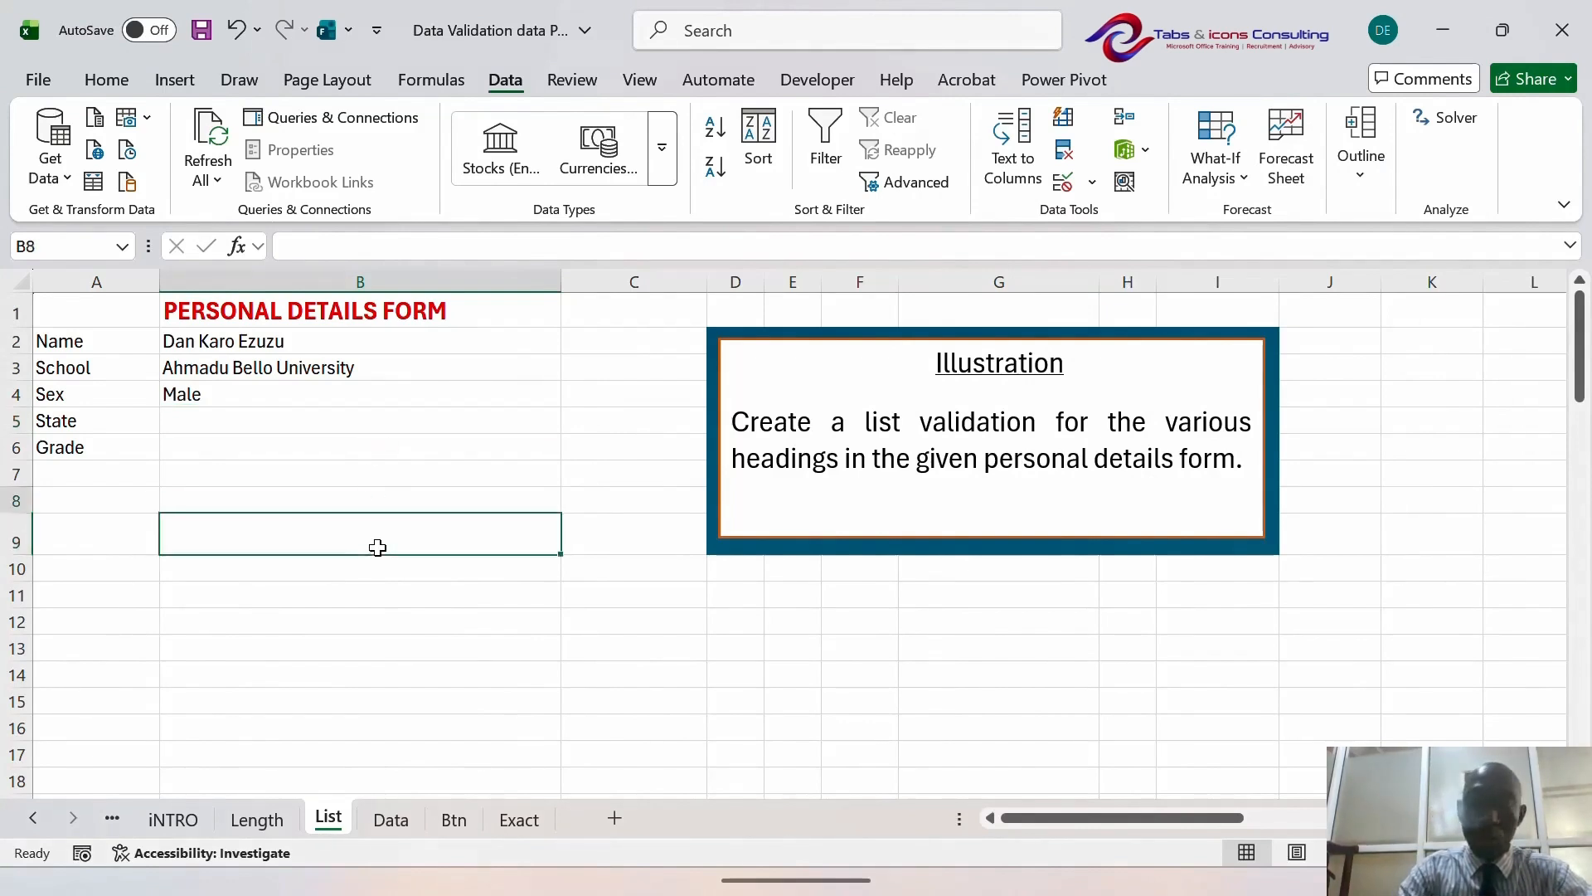
key("Up")
key("Up")
key("Up")
key("Up")
key("Up")
key("Up")
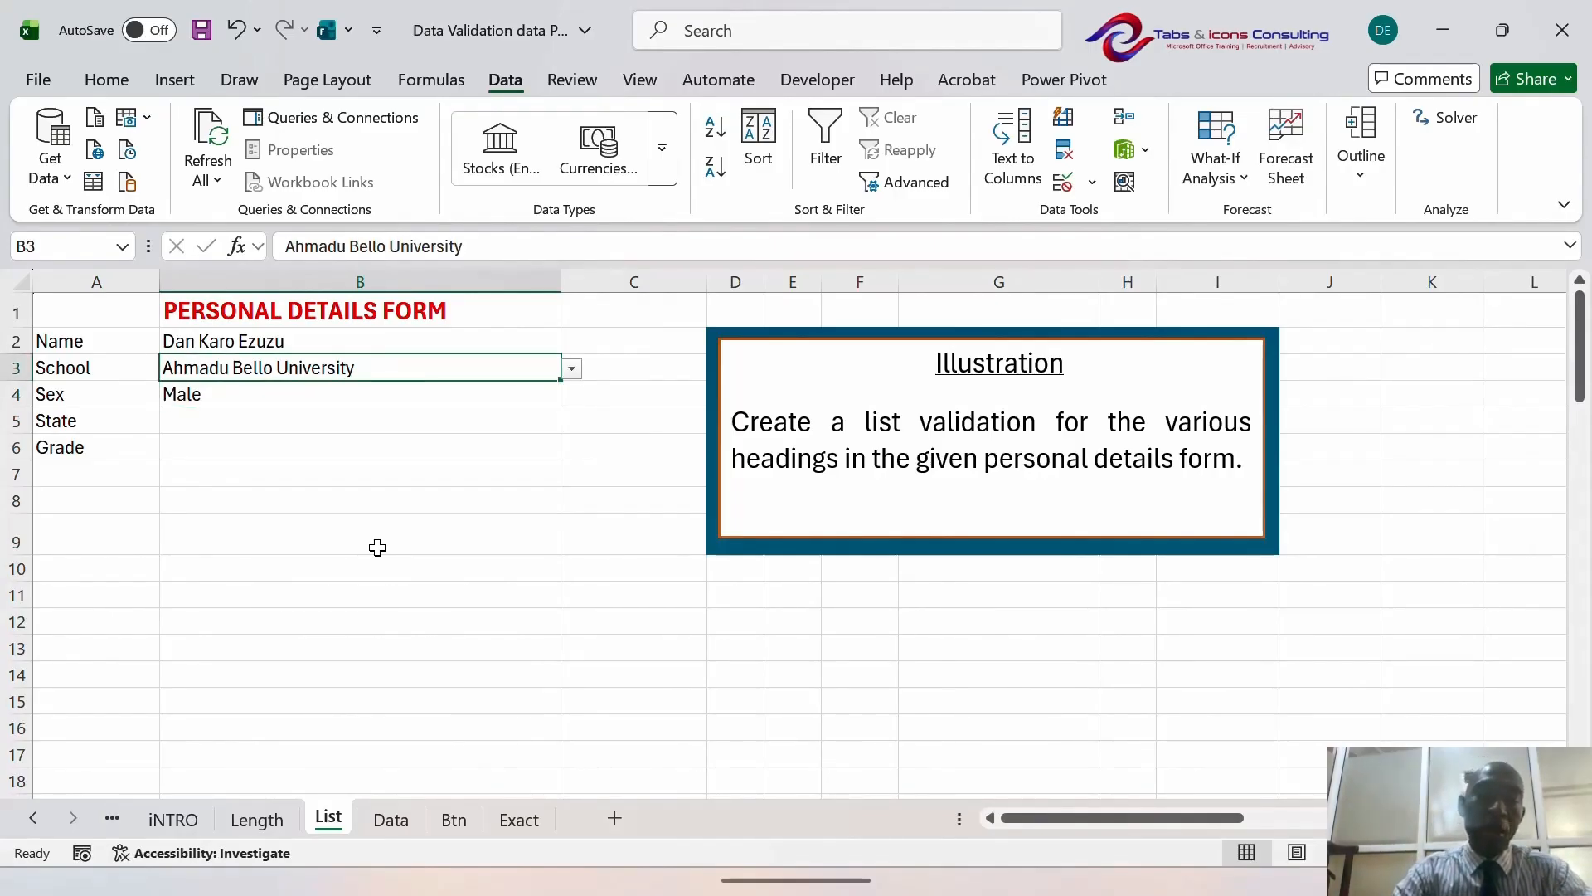
key("Down")
key("Up")
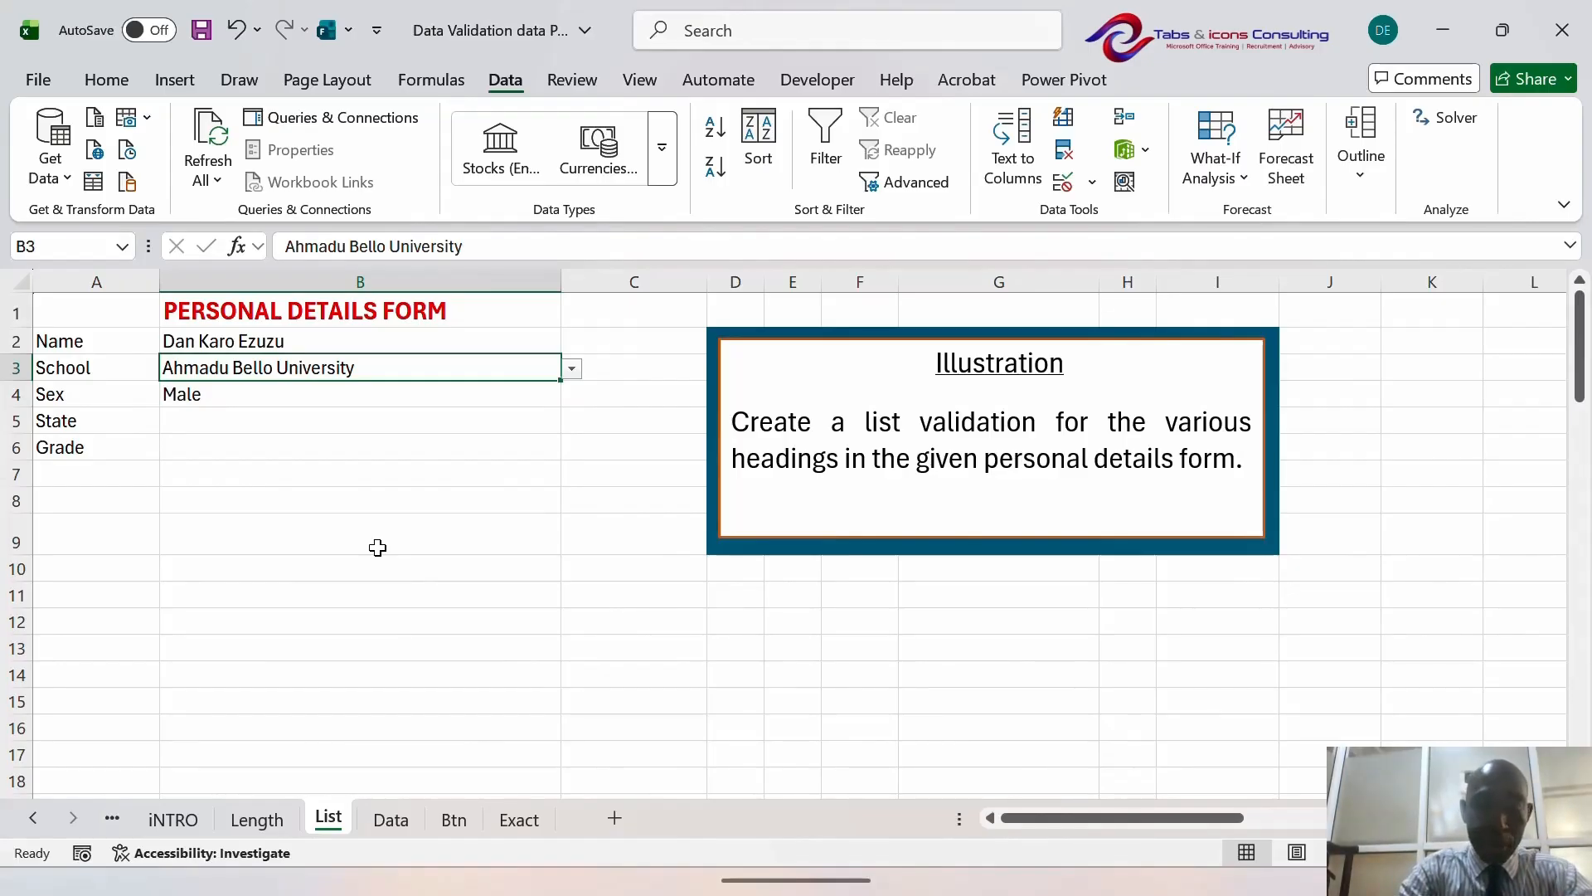
type("nkr")
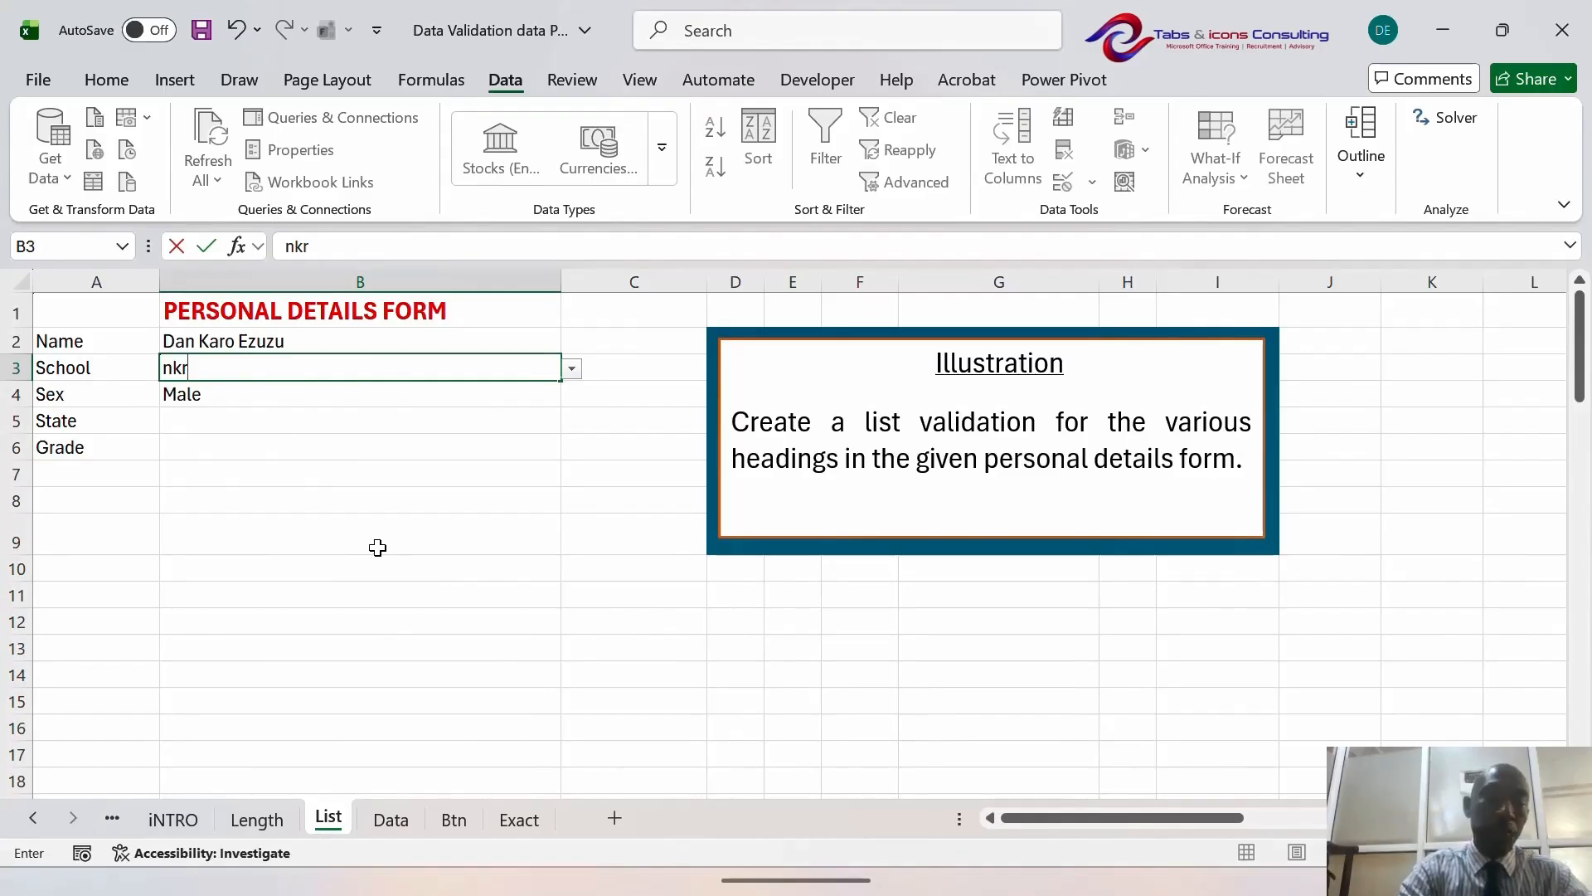
type("umah")
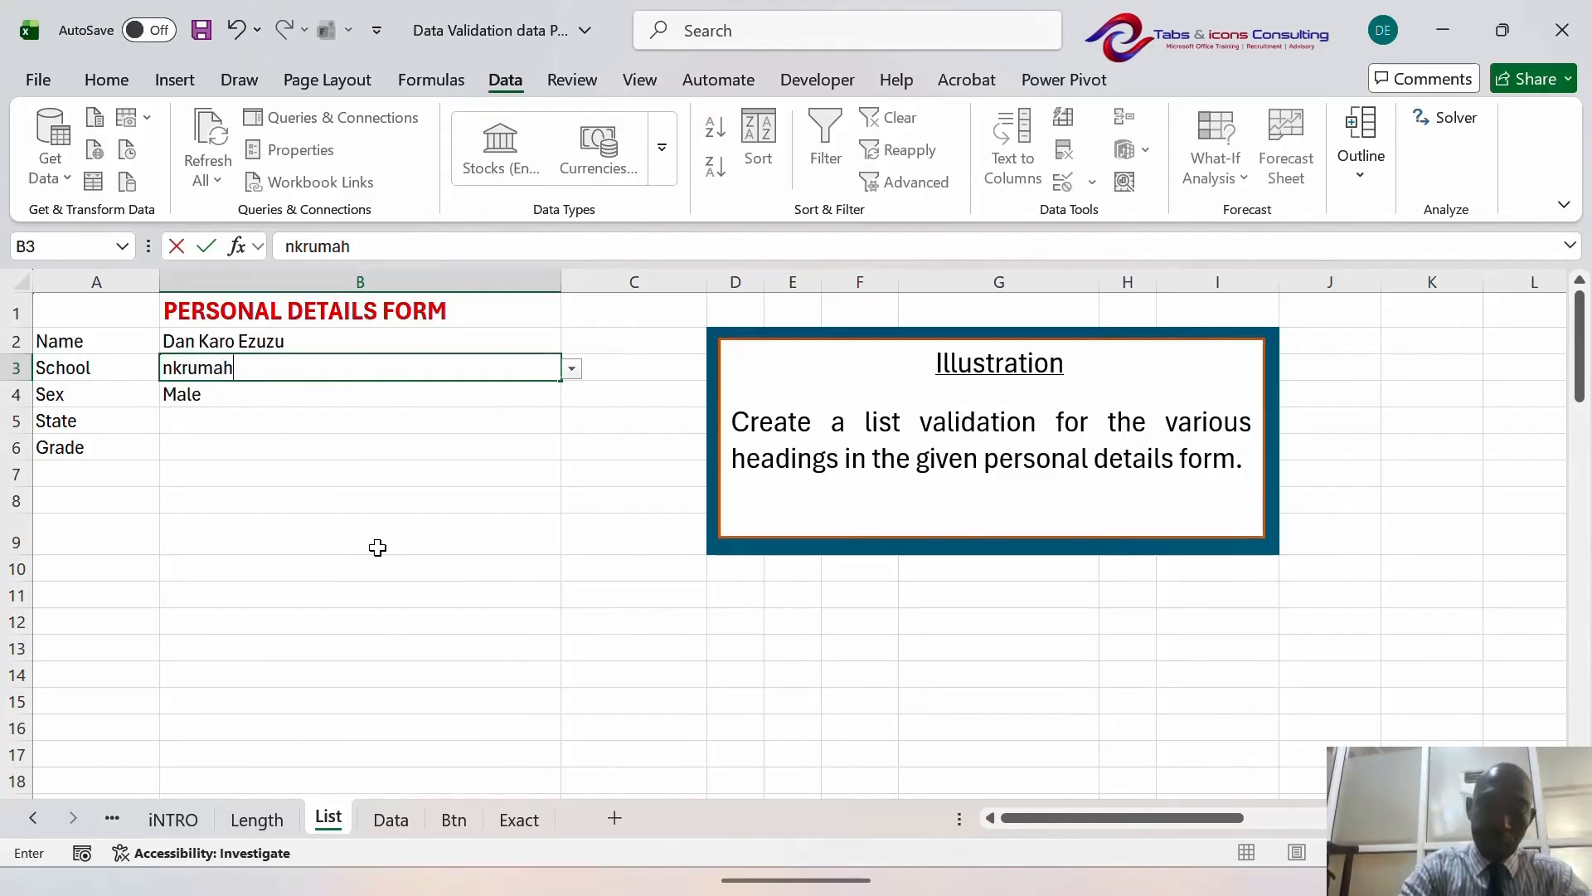
type(" uni")
key("Return")
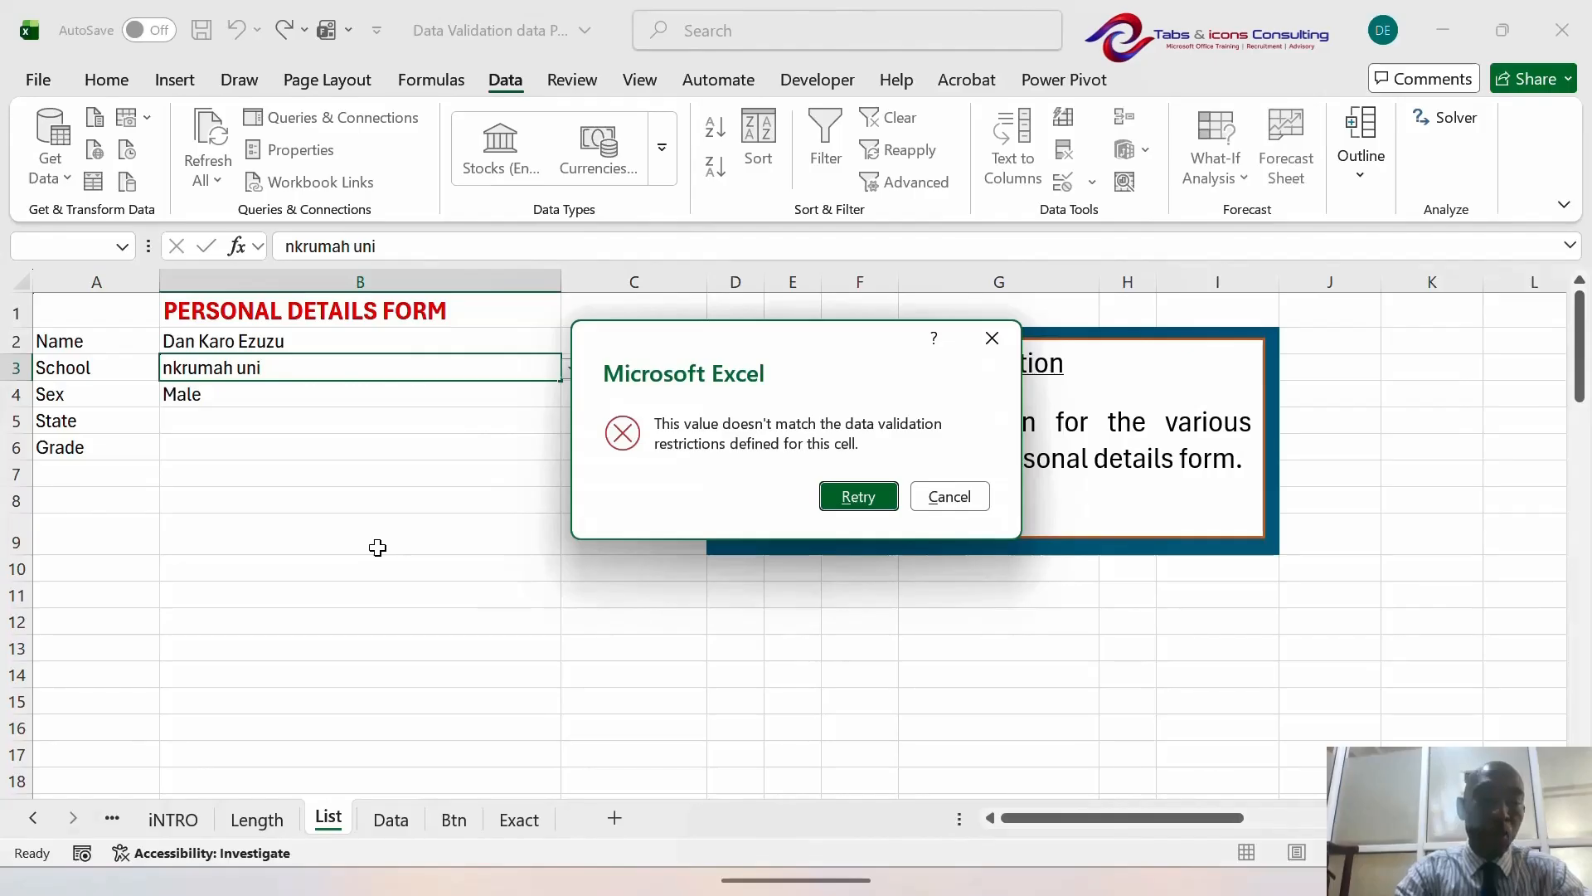
key("Escape")
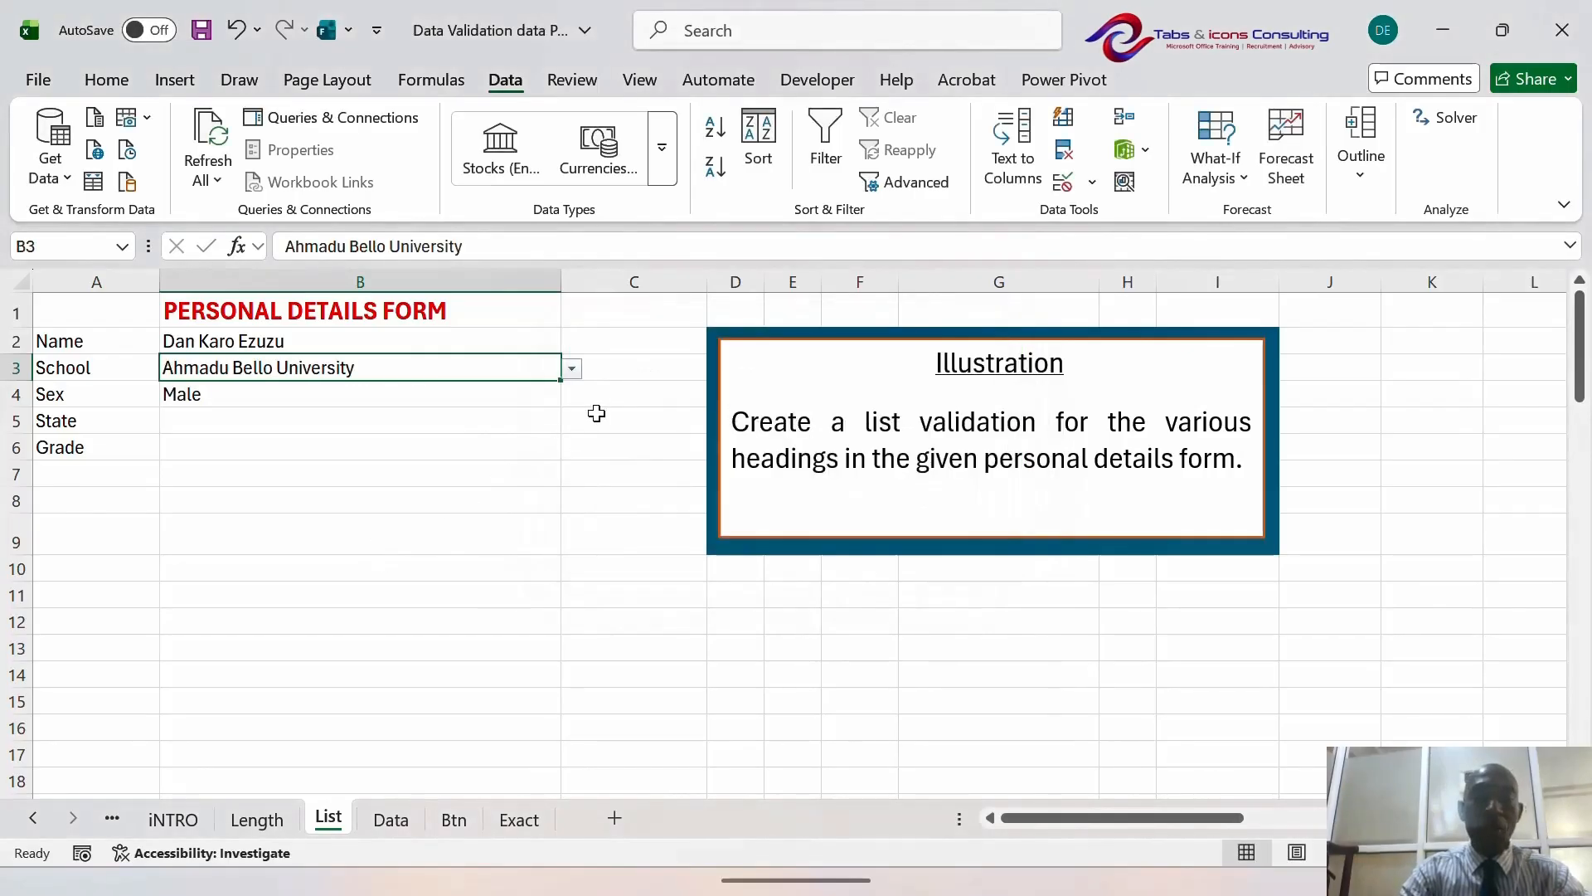
left_click(627, 364)
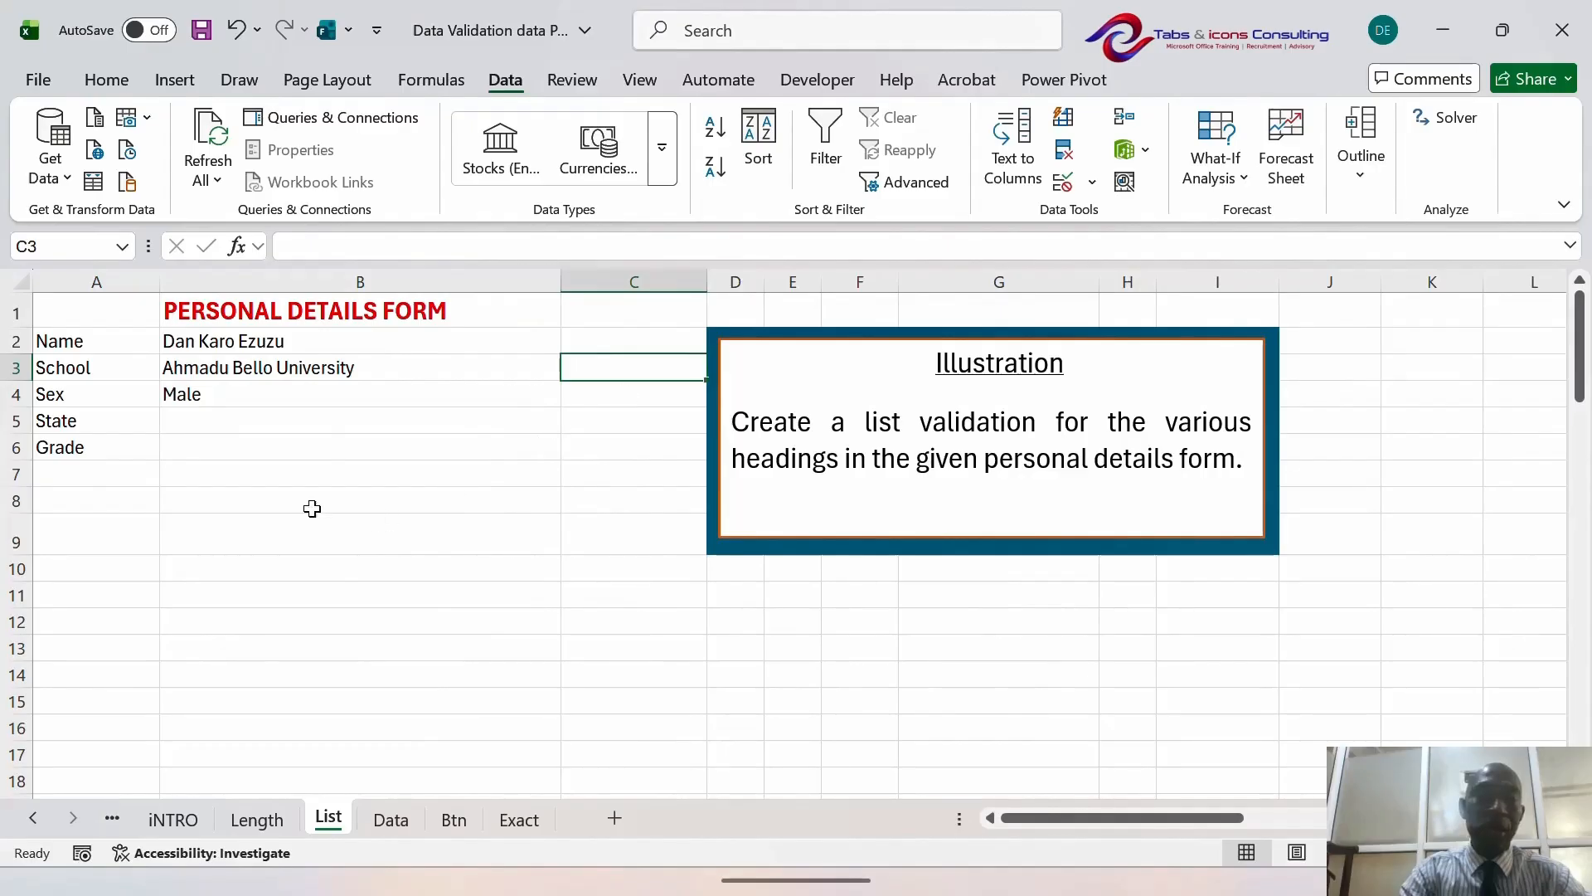
left_click(210, 489)
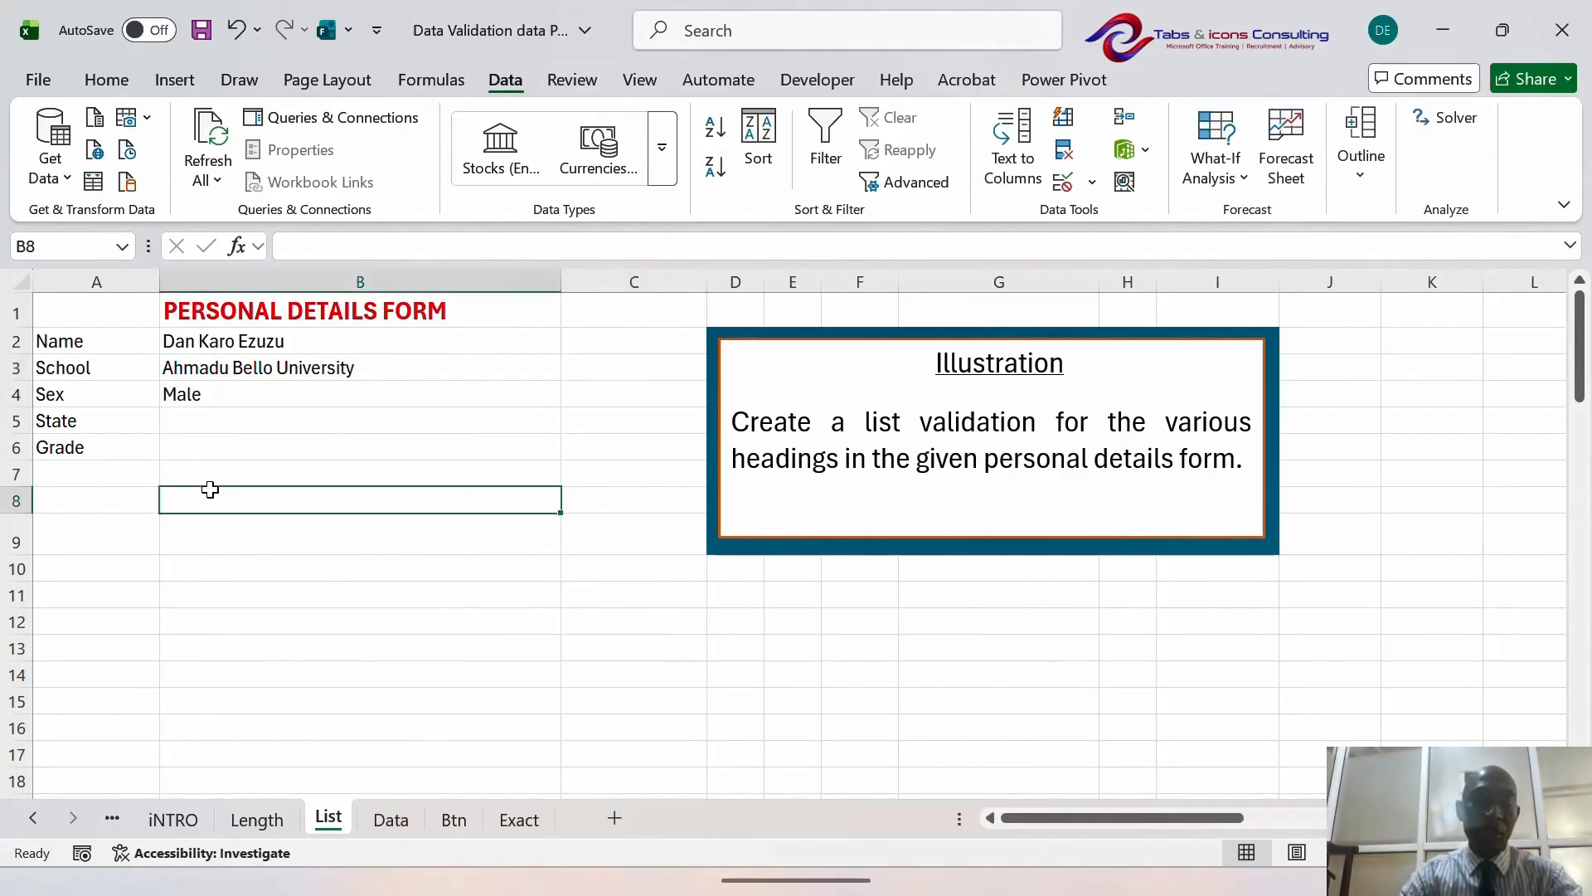
- Switch to the Btn sheet and move to the Acct No and Salary headers
left_click(454, 820)
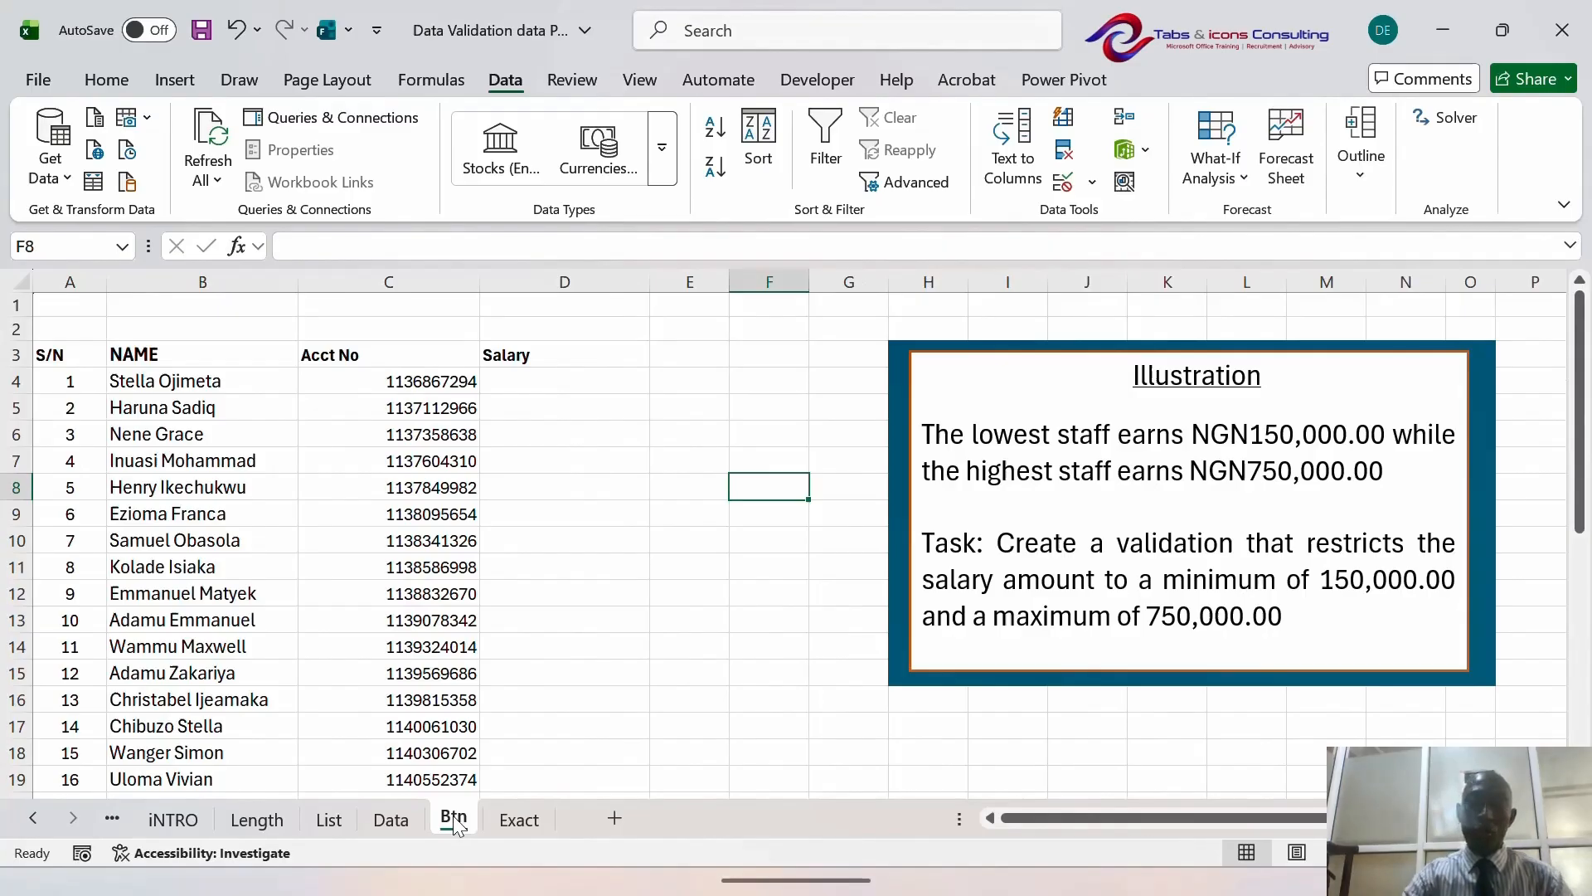
key("Left")
key("Left")
key("Left")
key("Up")
key("Up")
key("Up")
key("Up")
key("Up")
key("Left")
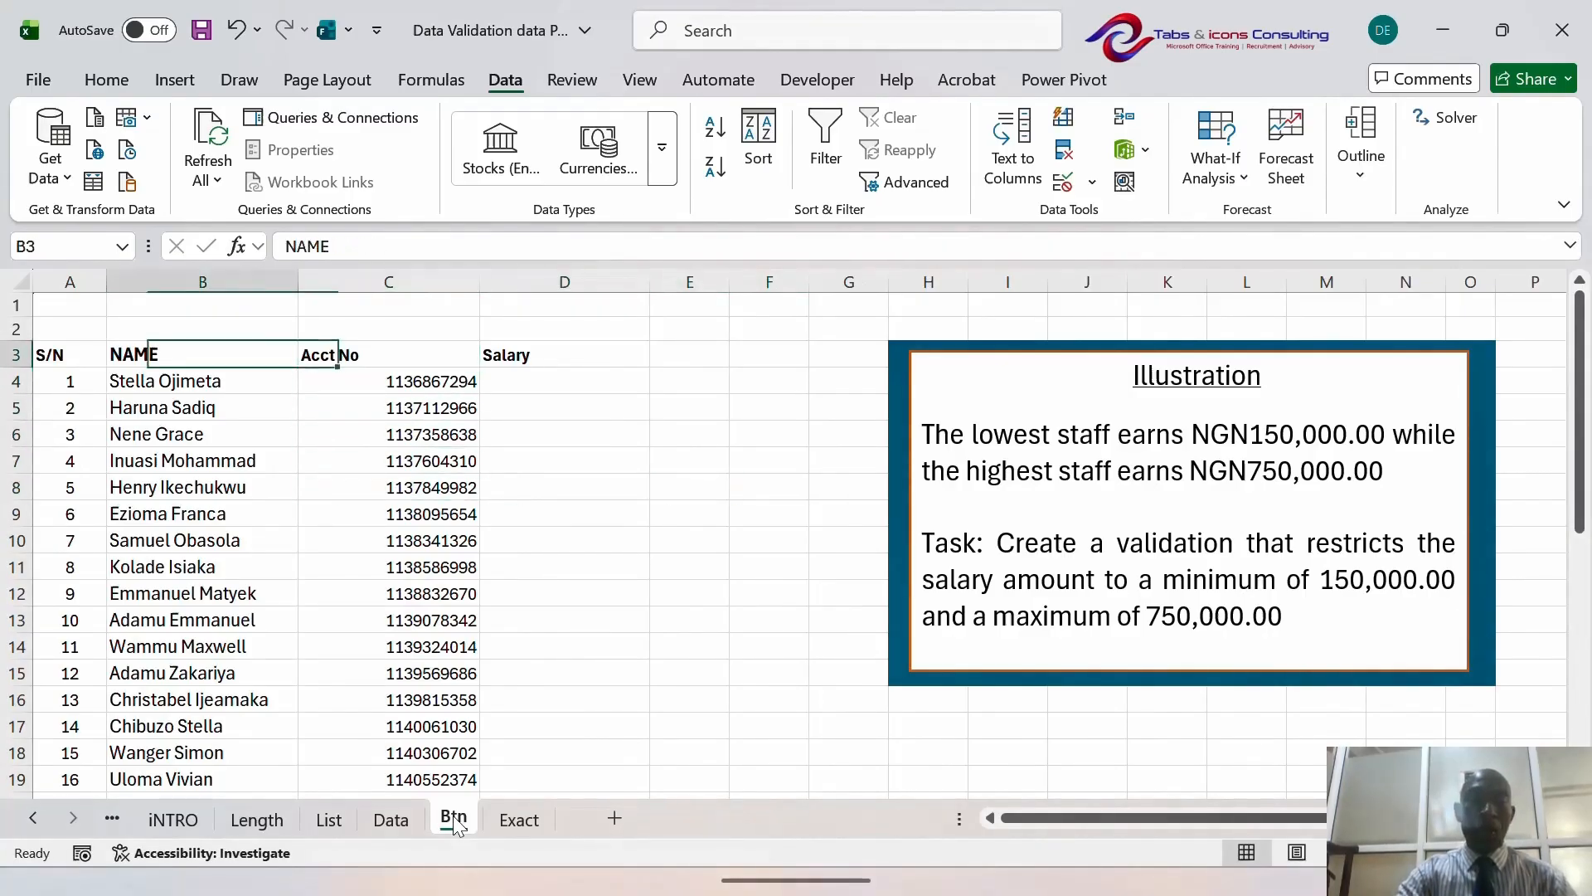
key("Right")
key("Right")
key("Left")
key("Left")
key("Right")
key("Right")
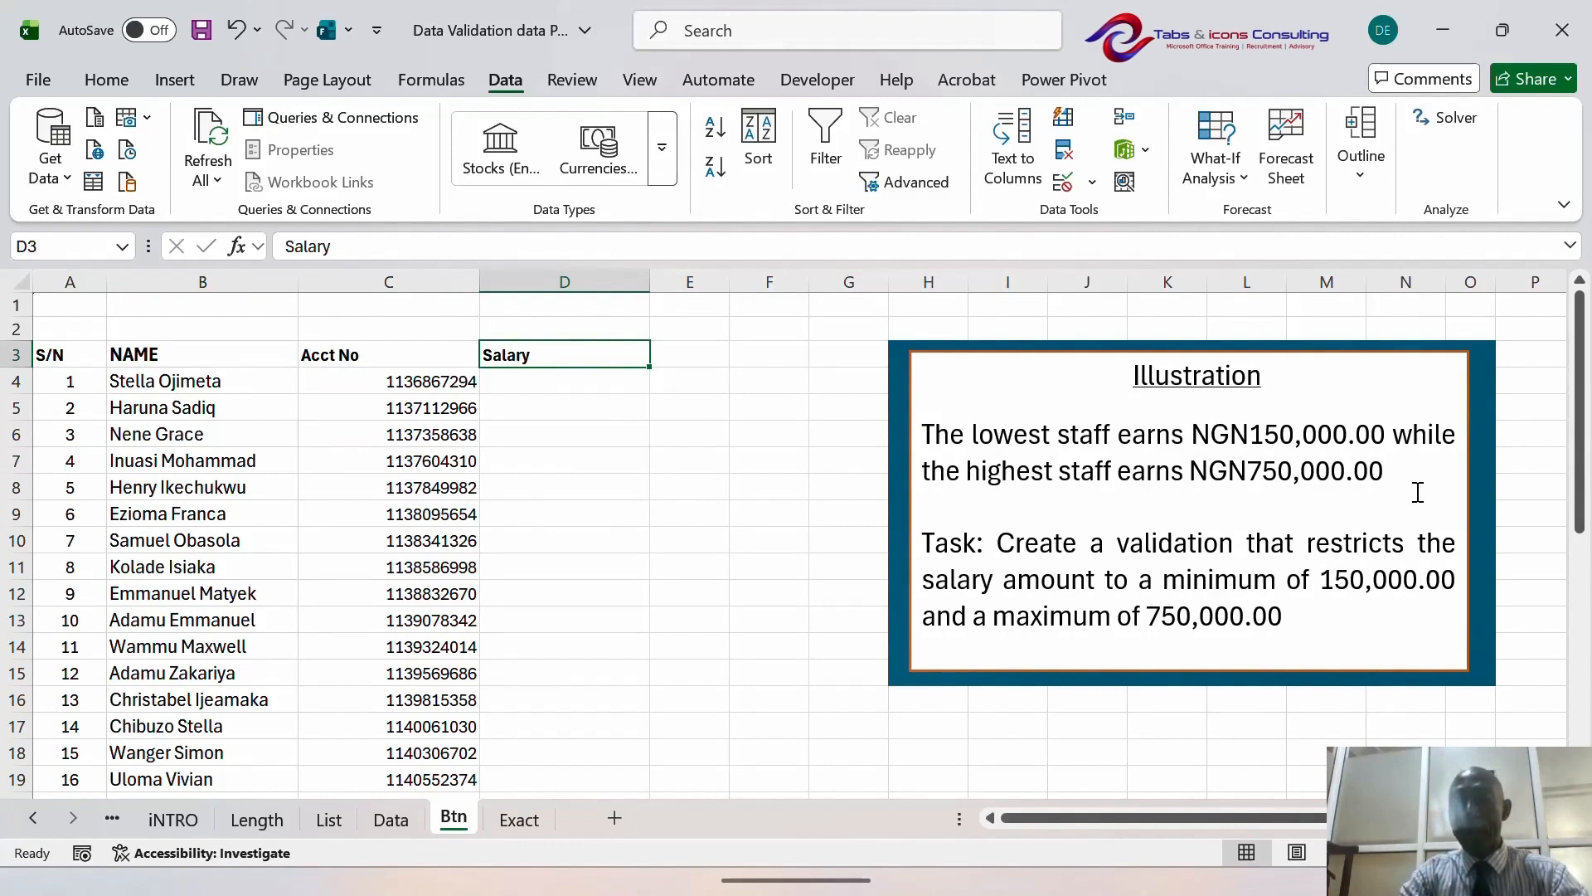
- Enter a test salary of 3500000 in D4, then clear it
left_click(569, 381)
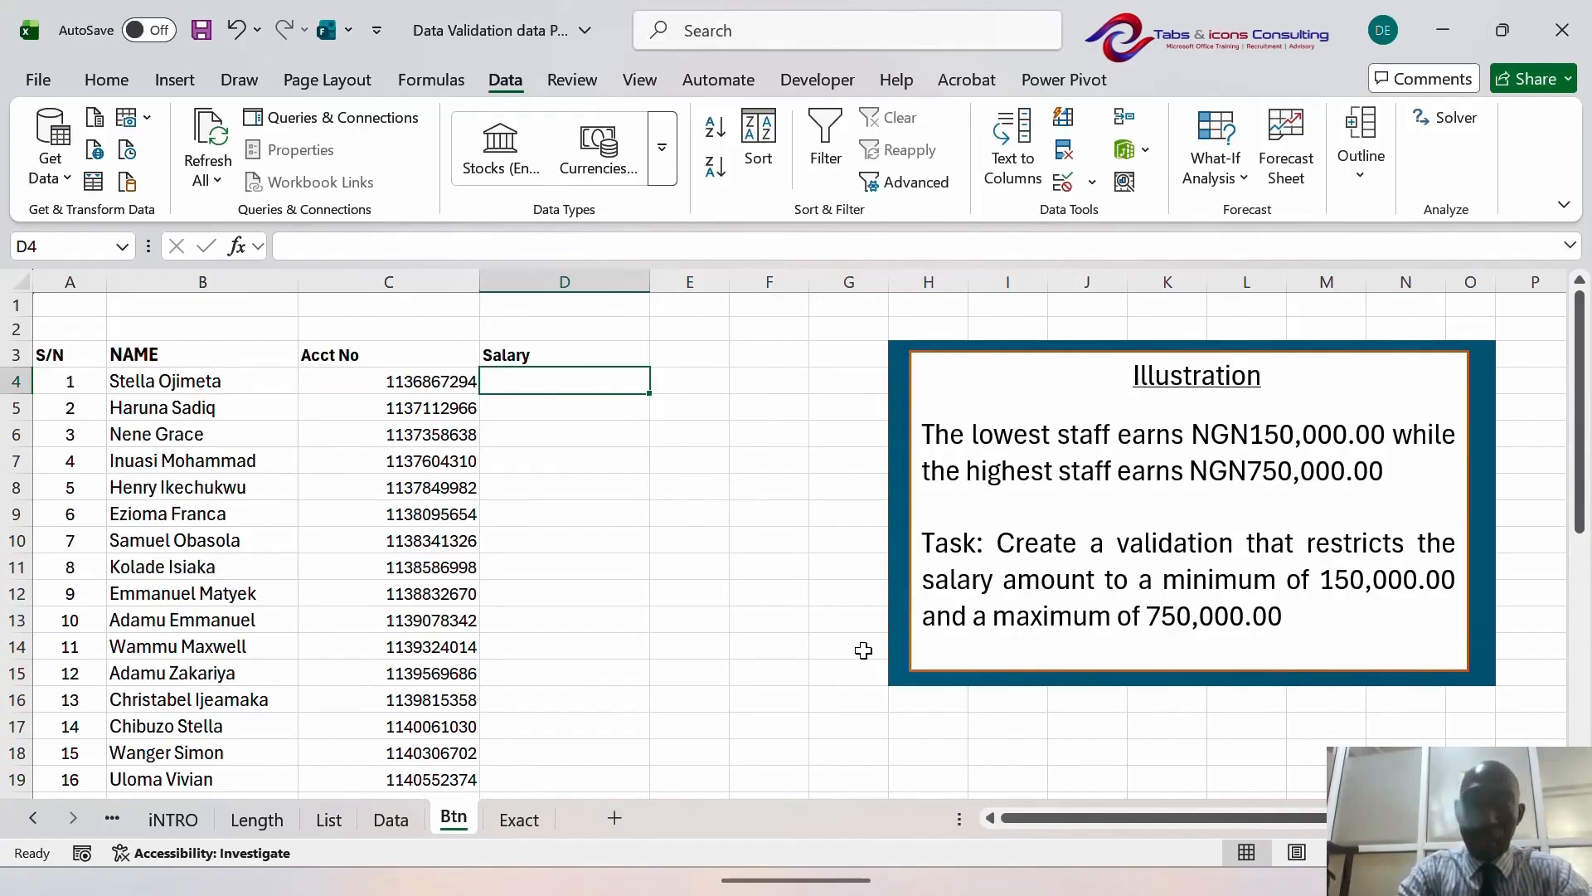
type("359")
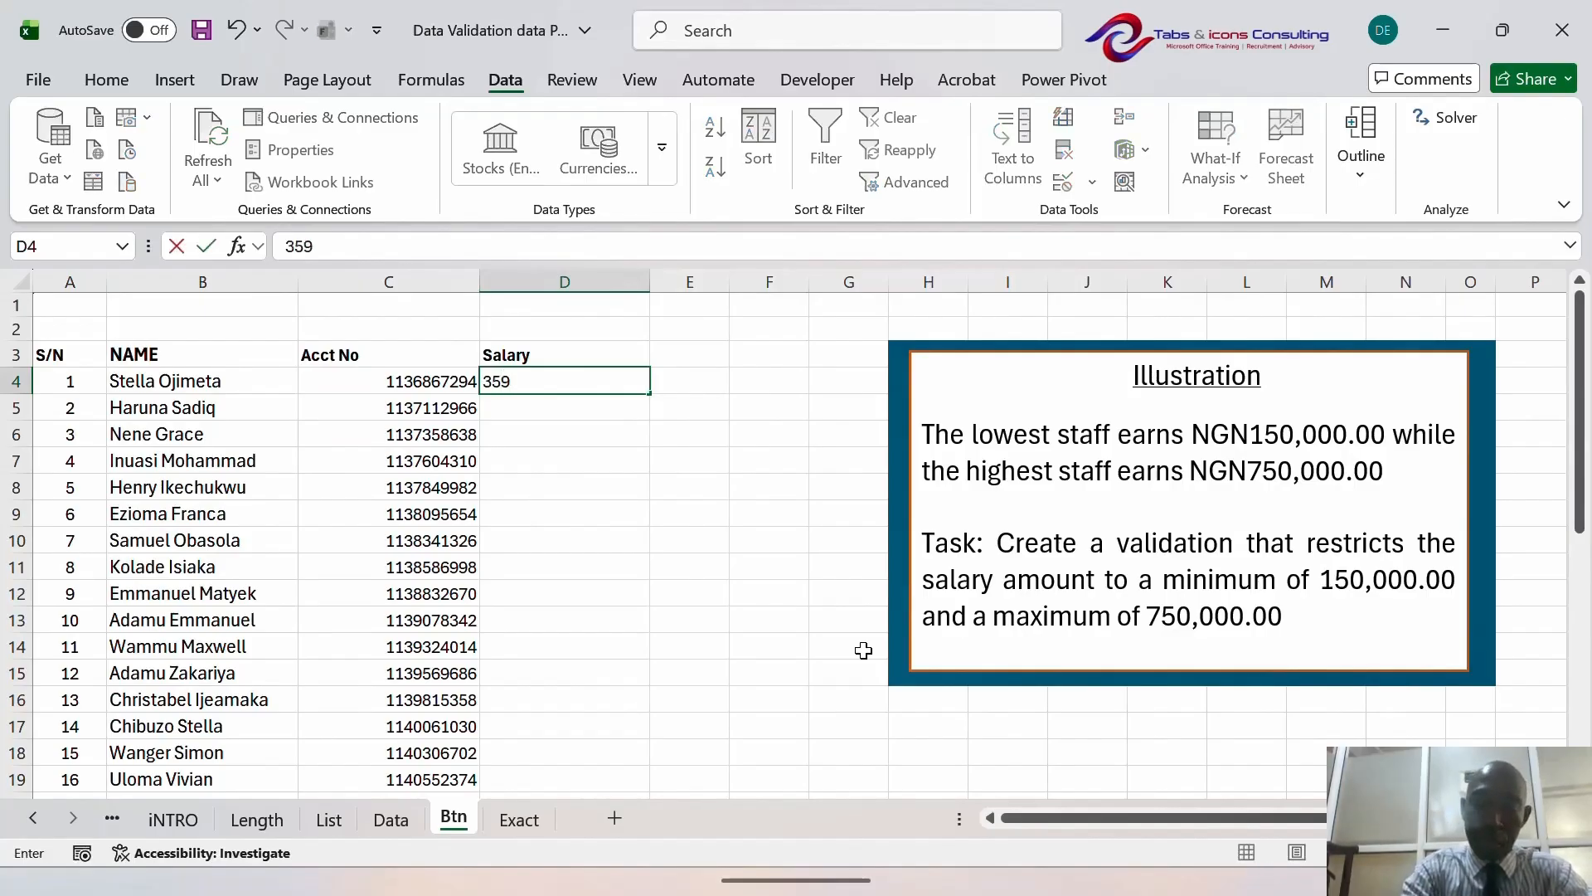
key("BackSpace")
type("00000")
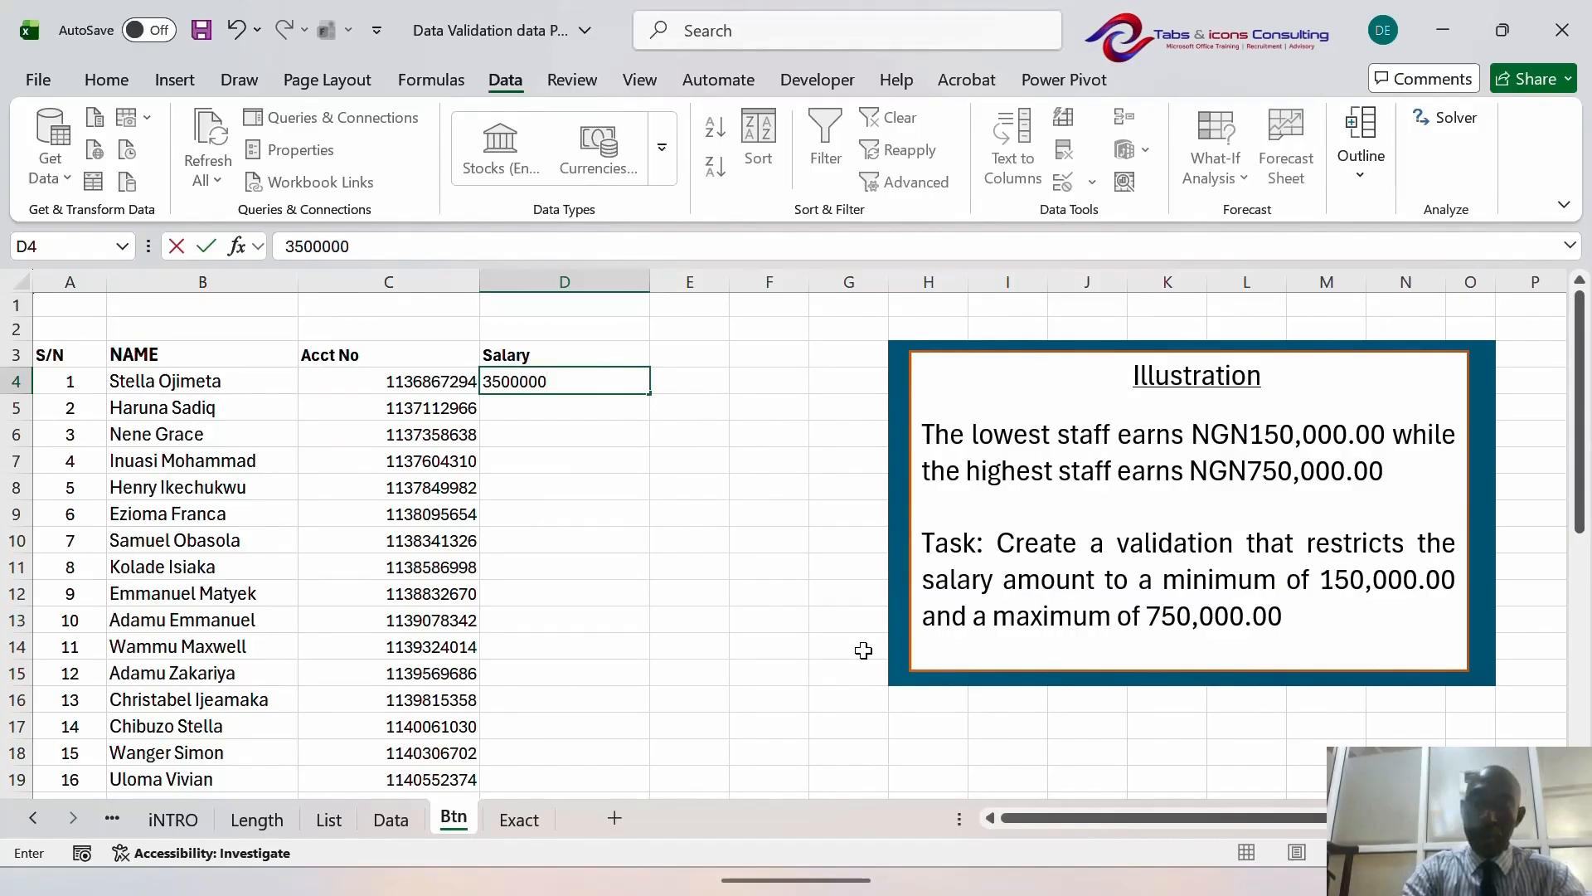
key("Return")
key("Up")
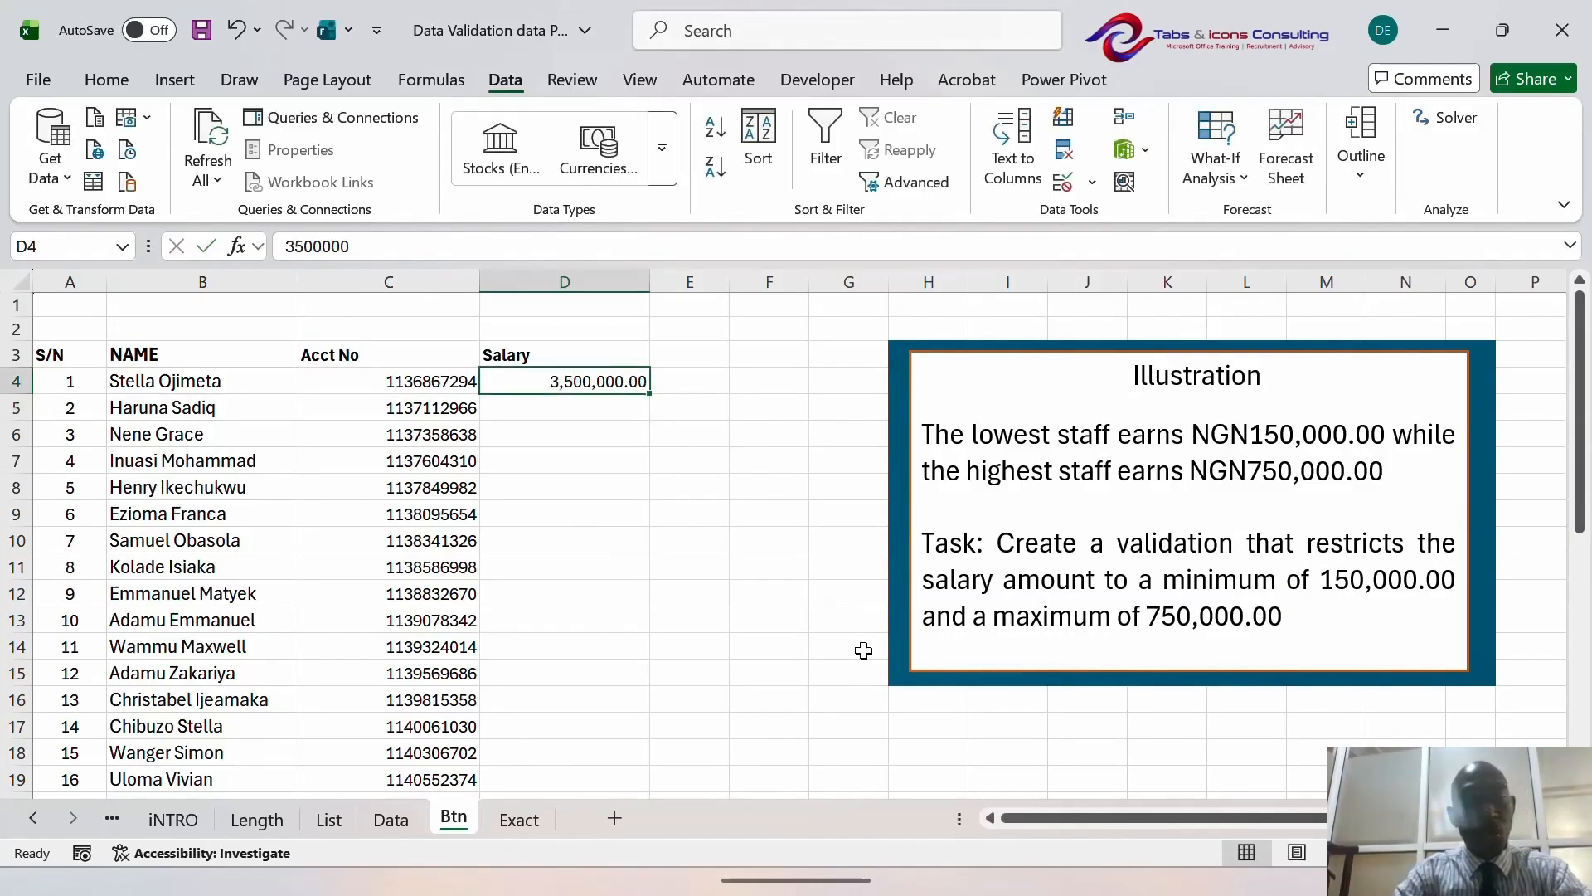
key("Delete")
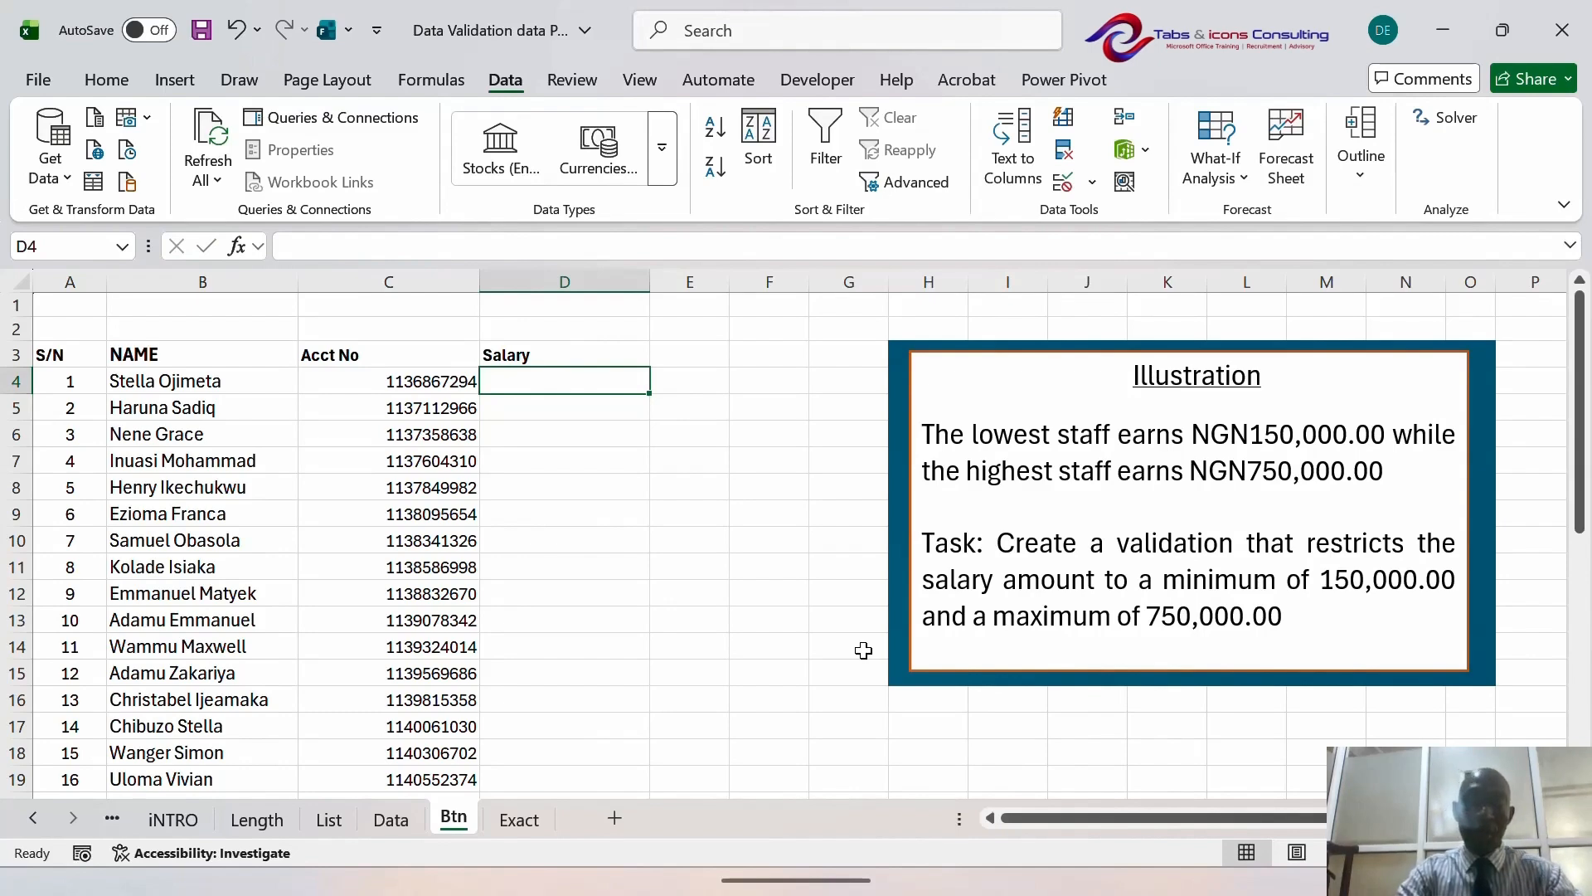
- Select the salary cells D4:D37 and bring up Data Validation
key("ctrl+shift+Down")
key("ctrl+shift+Up")
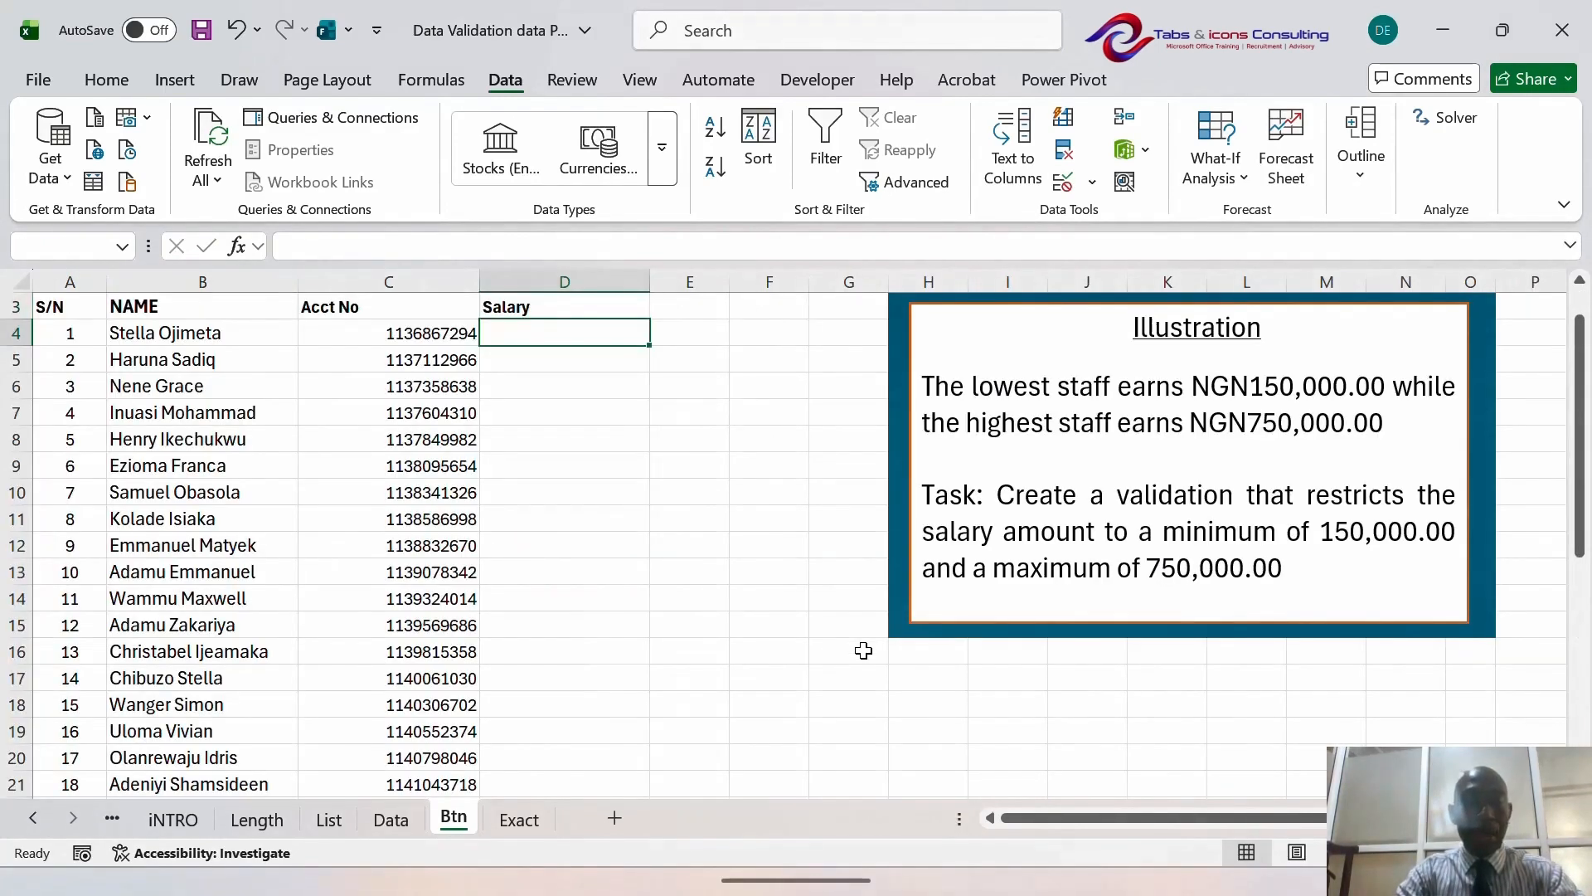
key("shift+Down")
key("shift+Down")
key("shift+Down")
key("shift+Down")
key("shift+Down")
key("shift+Down")
key("shift+Down")
key("shift+Down")
key("shift+Down")
key("shift+Down")
key("shift+Down")
key("shift+Down")
key("shift+Down")
key("shift+Down")
key("shift+Down")
key("shift+Down")
key("shift+Down")
key("shift+Down")
key("shift+Down")
key("shift+Down")
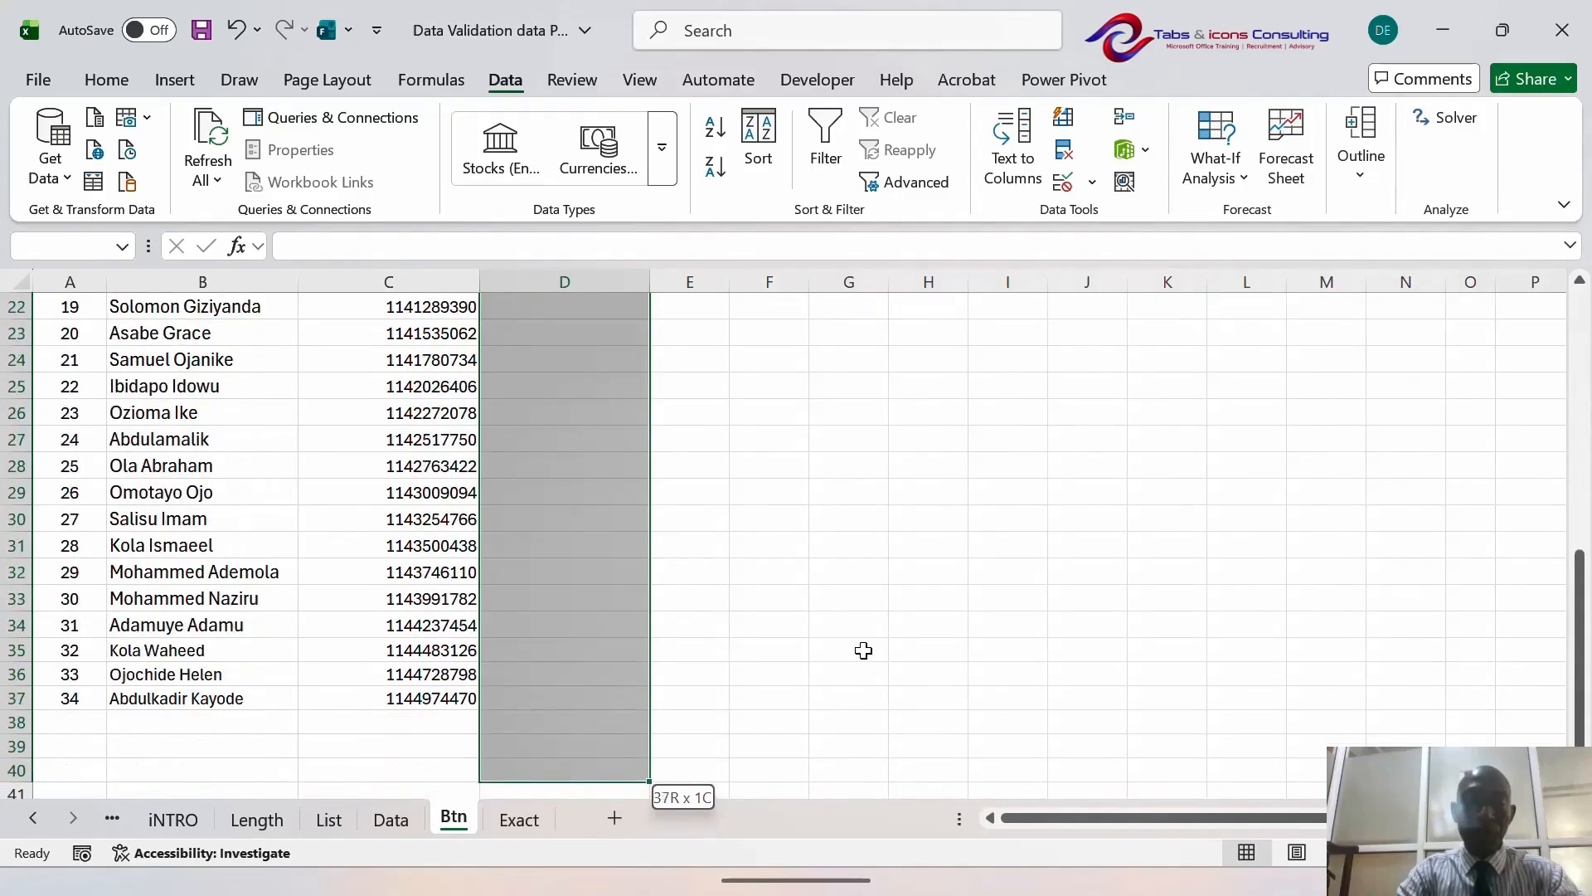
key("shift+Up")
key("shift+Up")
key("shift+Up")
key("alt")
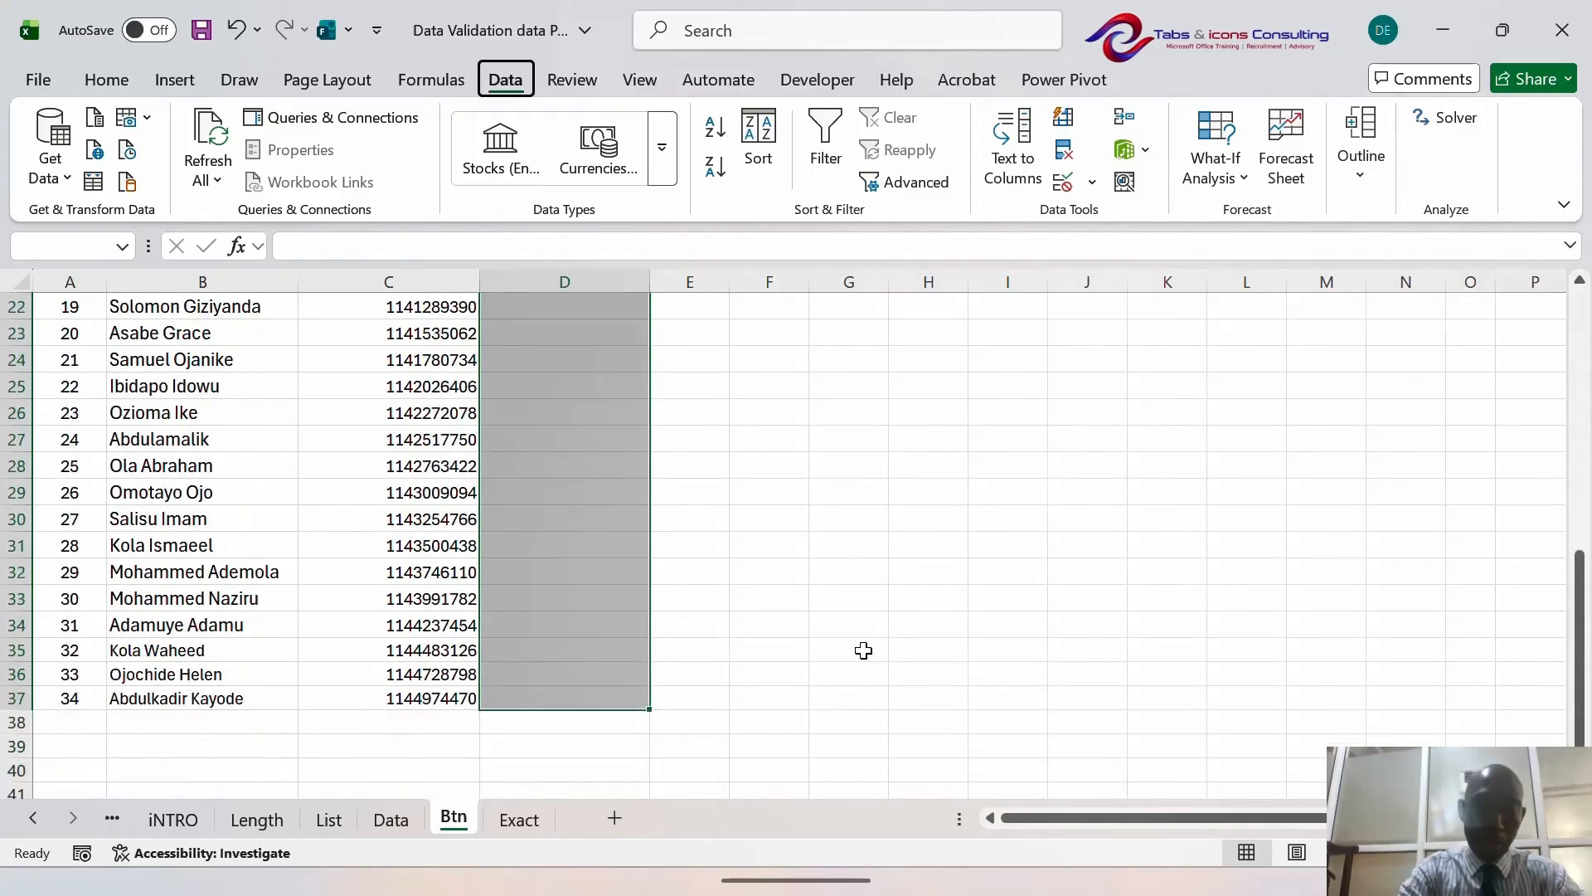
key("a")
key("v")
key("v")
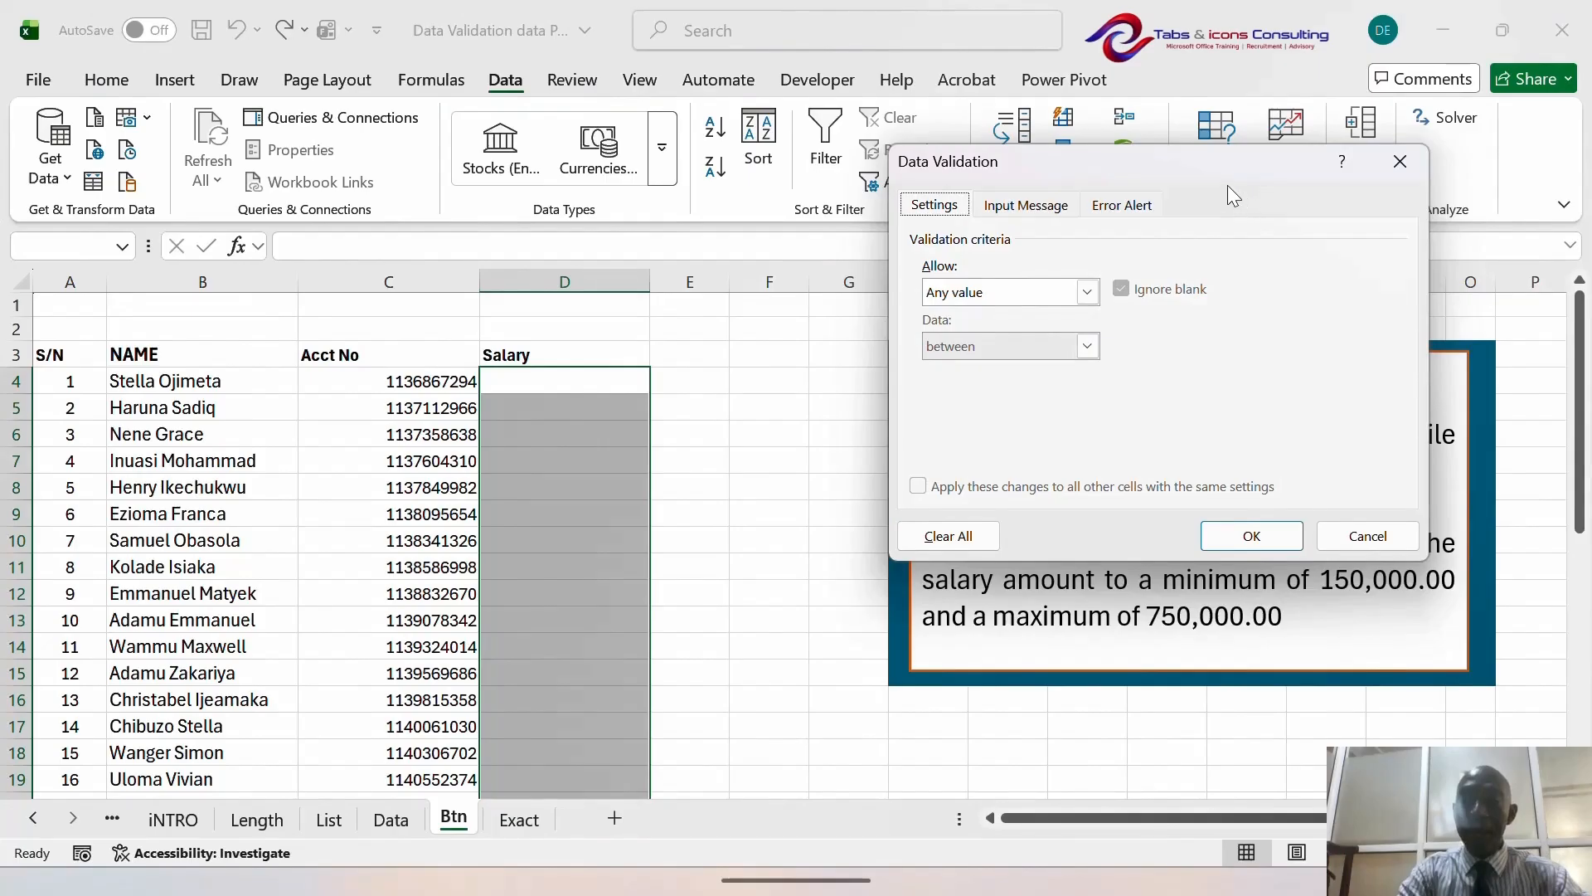
- Allow whole numbers between minimum 150000 and maximum 760000
left_click_drag(1232, 164, 1286, 142)
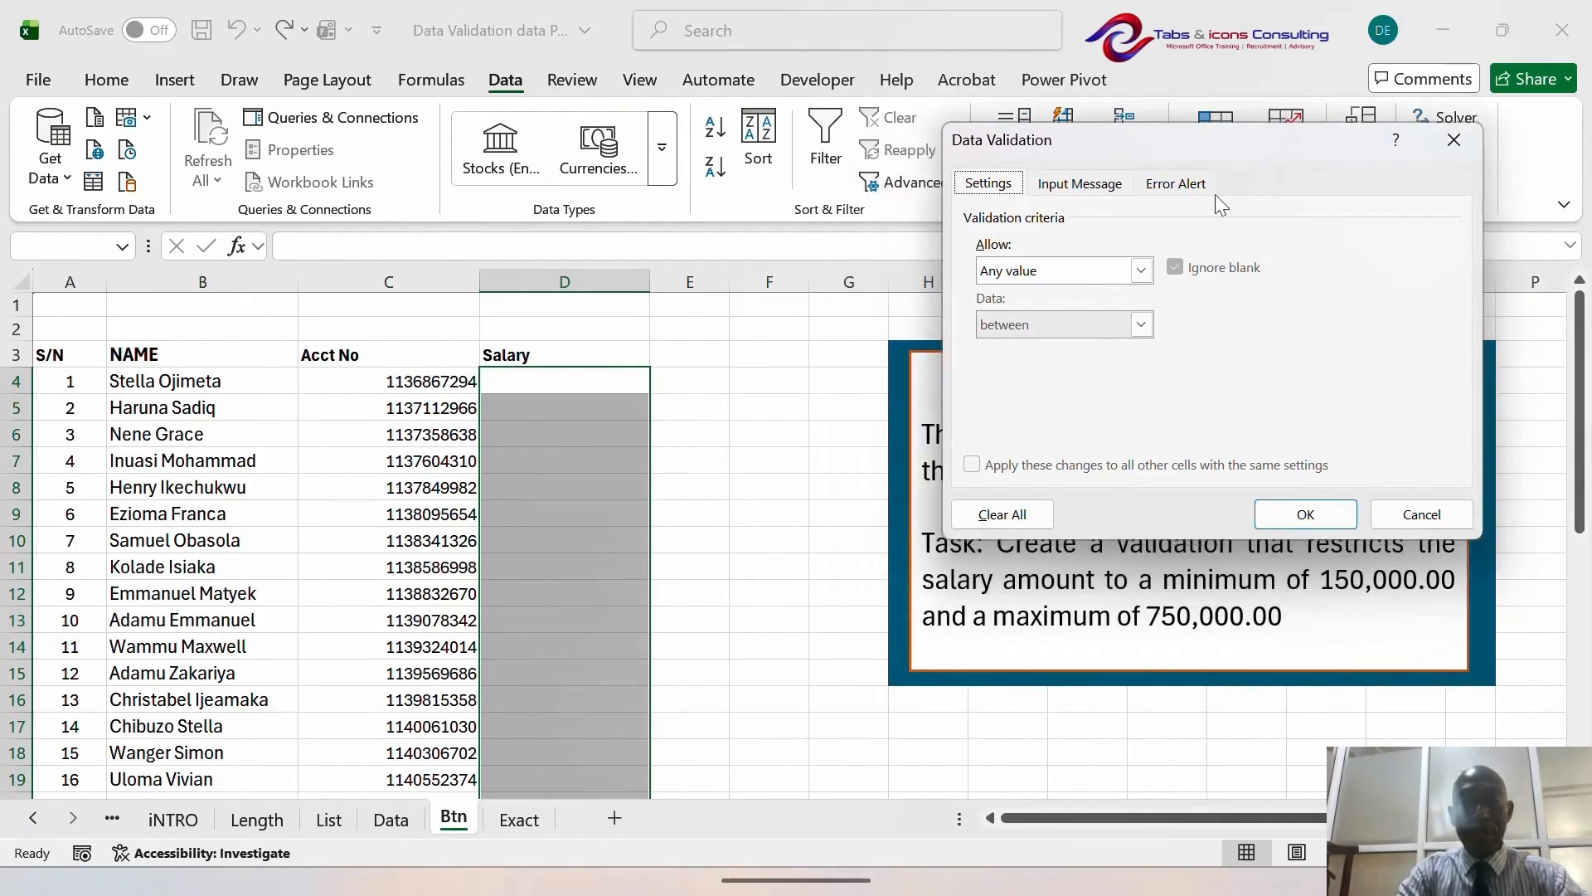
left_click(1141, 270)
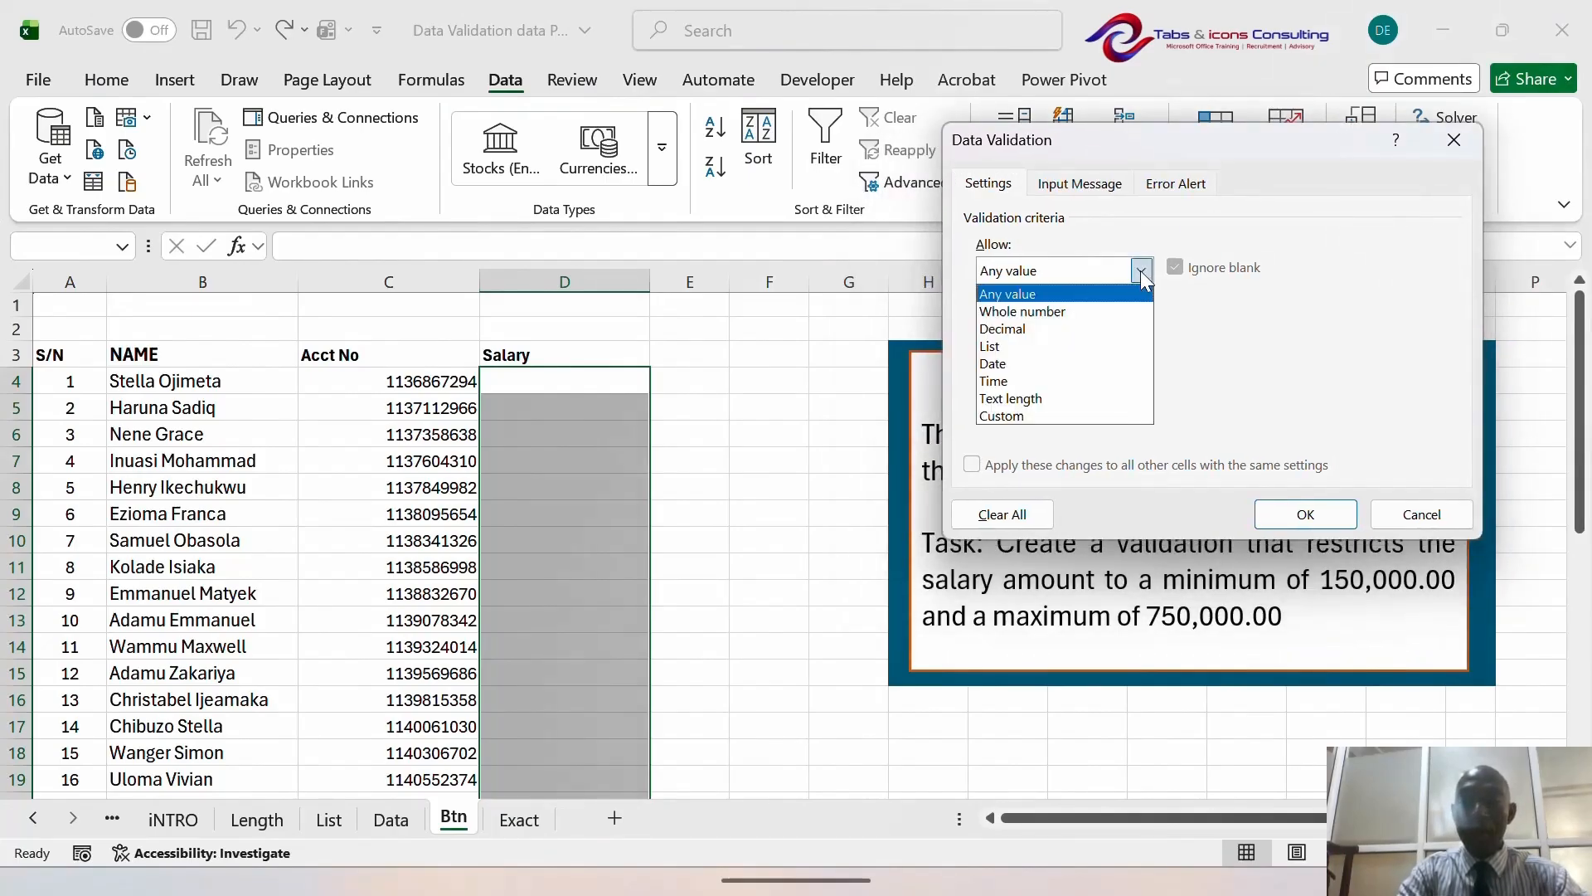
left_click(1091, 320)
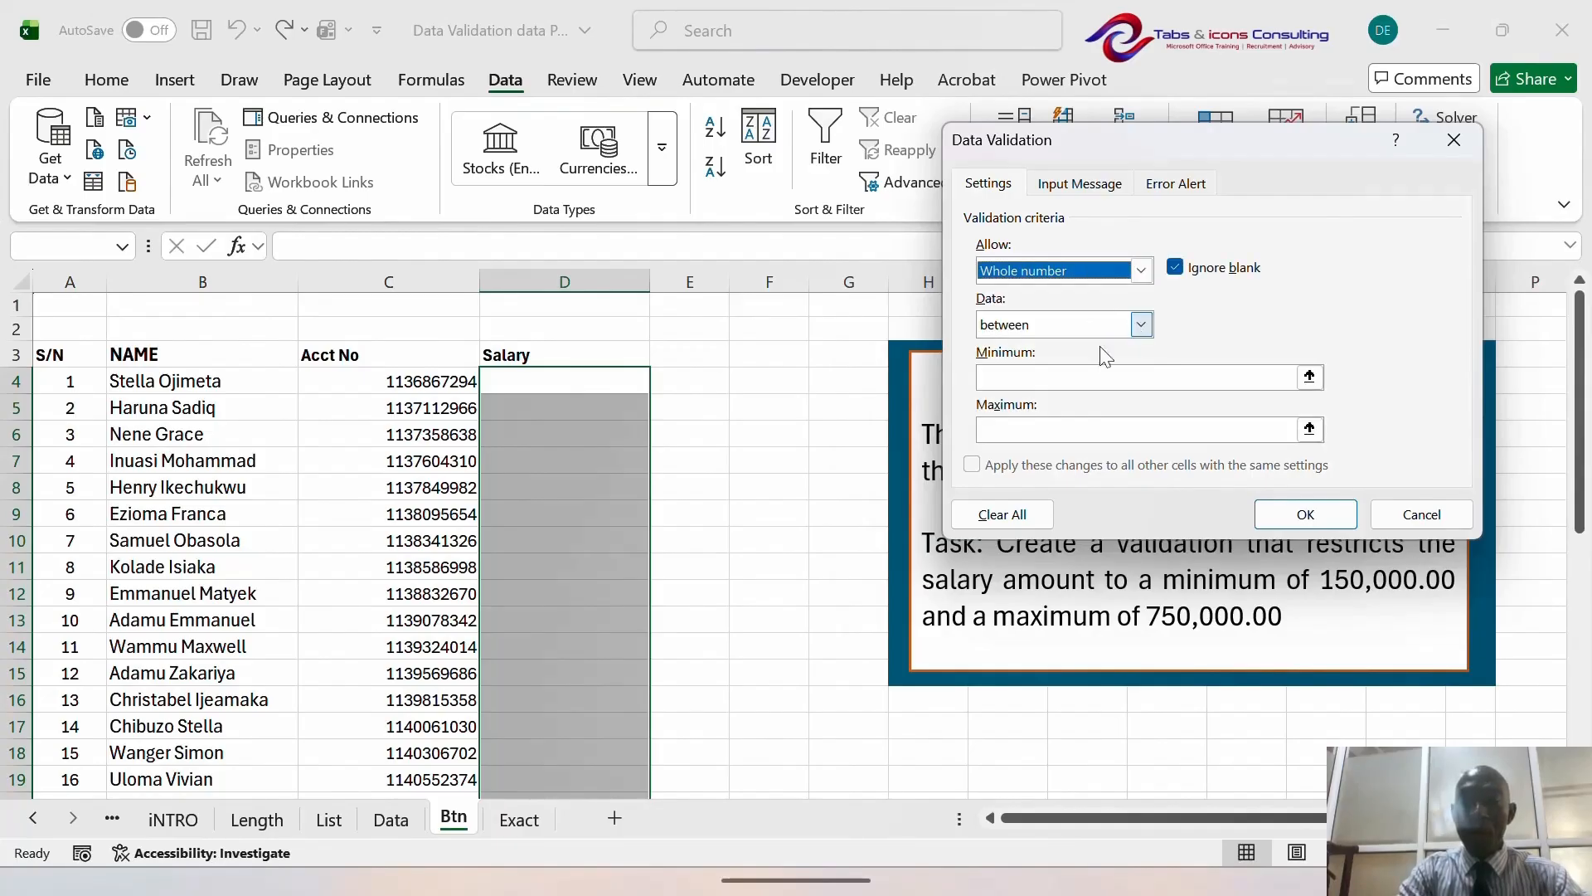
left_click(1013, 381)
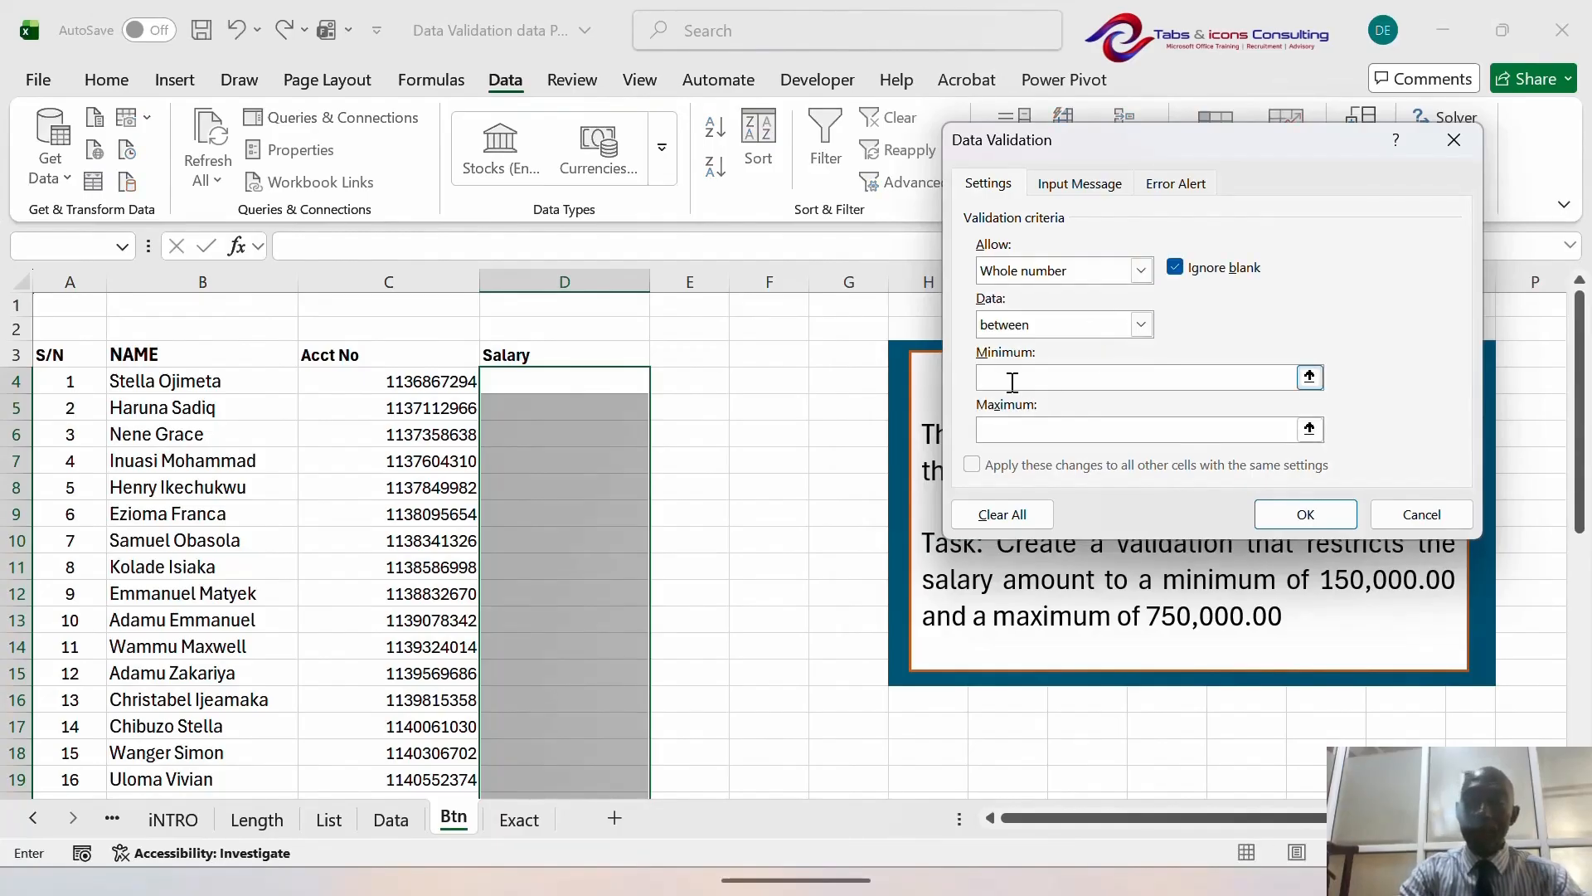
type("15")
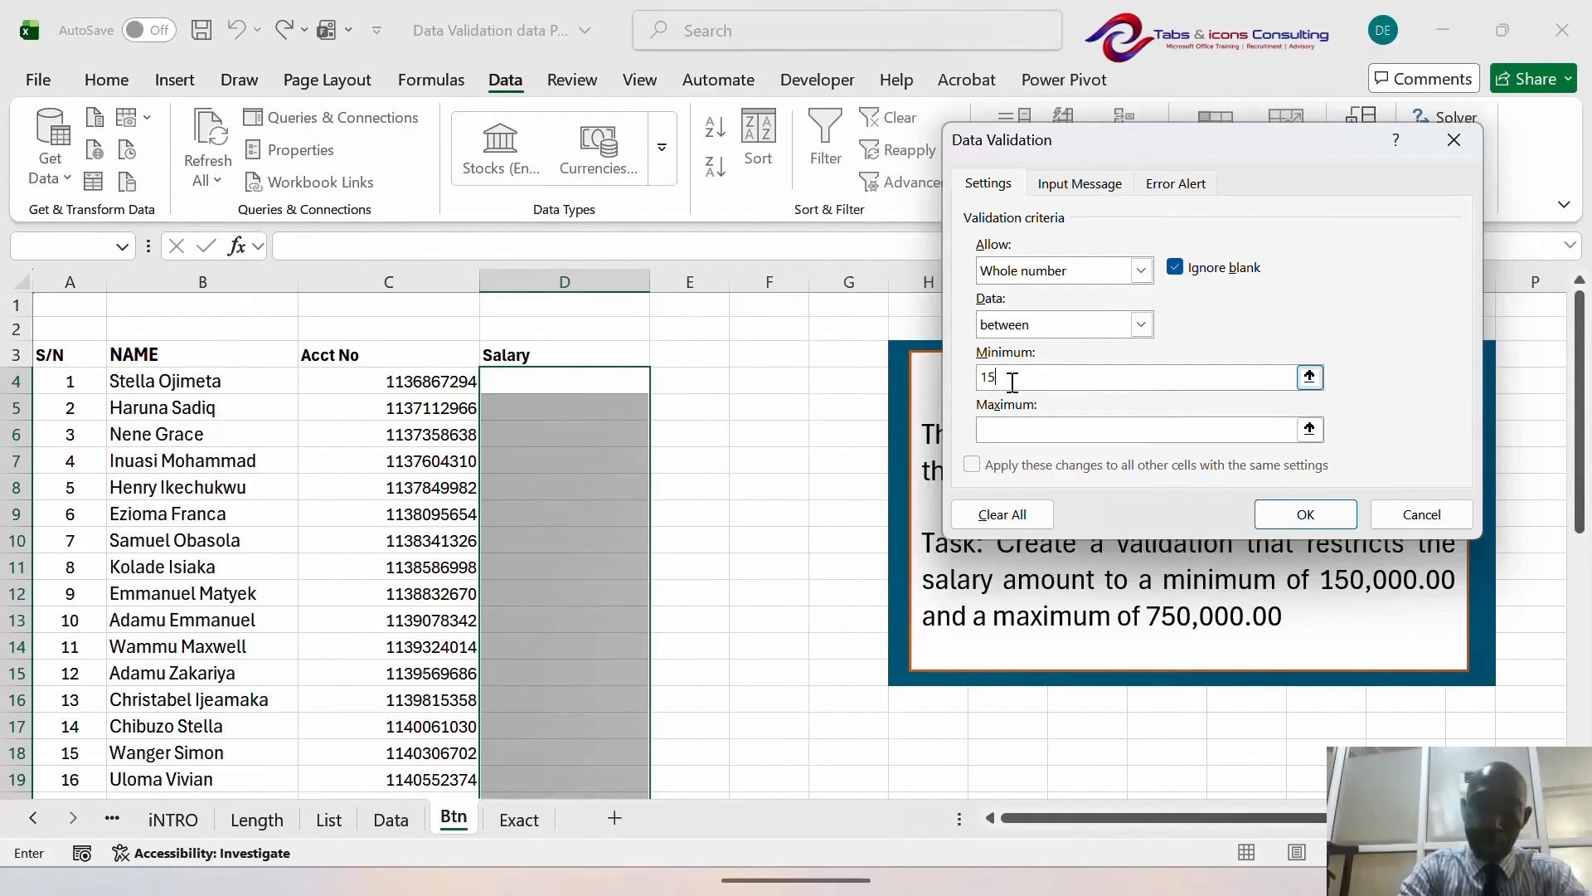
type("0000")
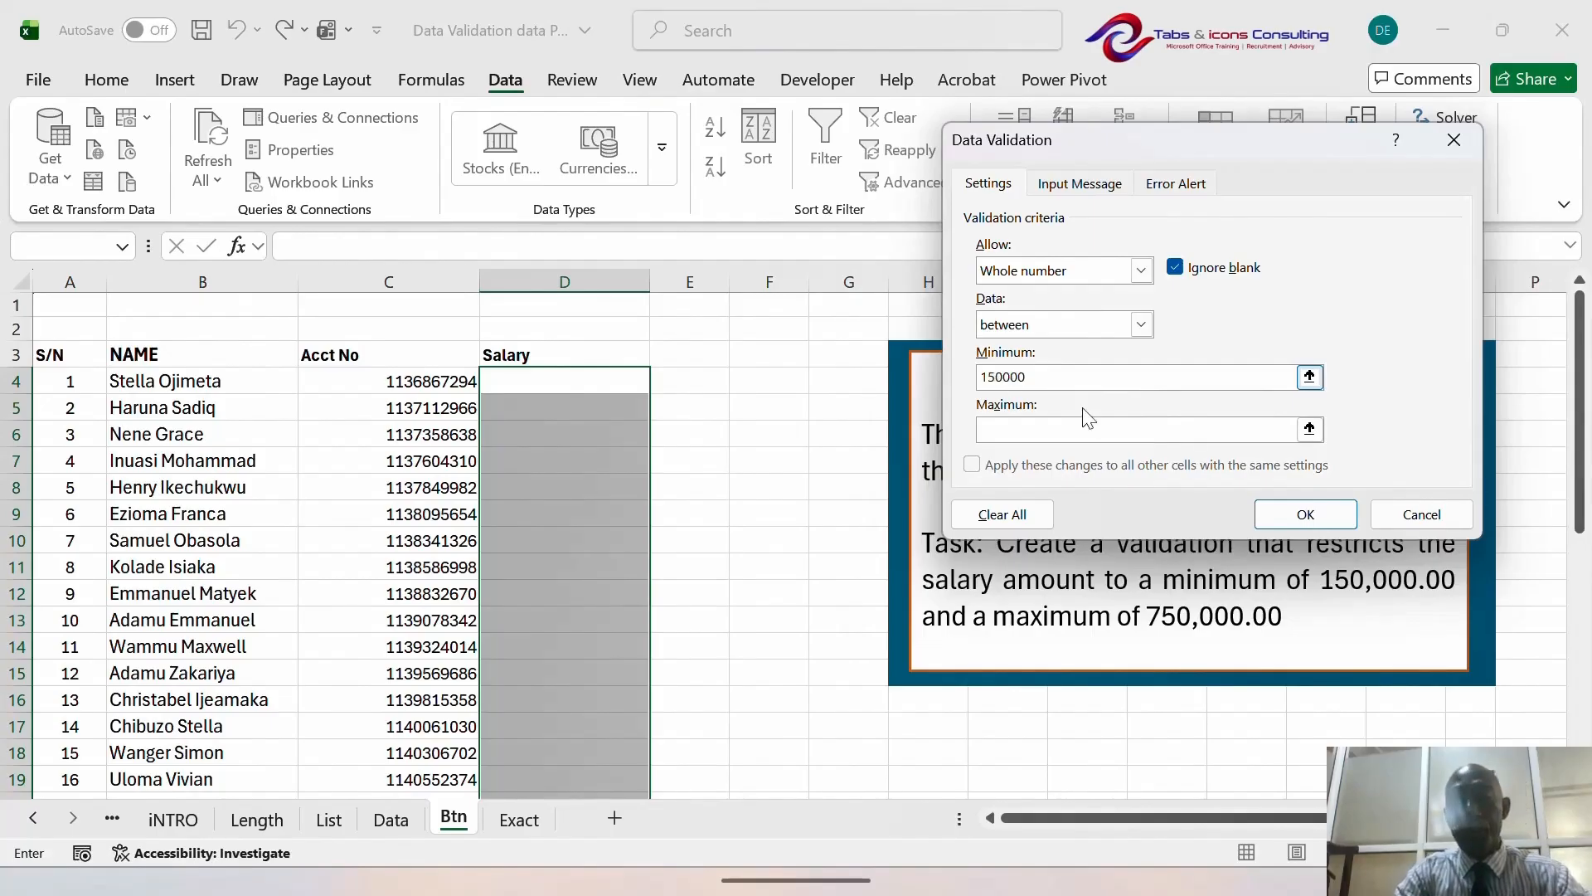
left_click(1088, 428)
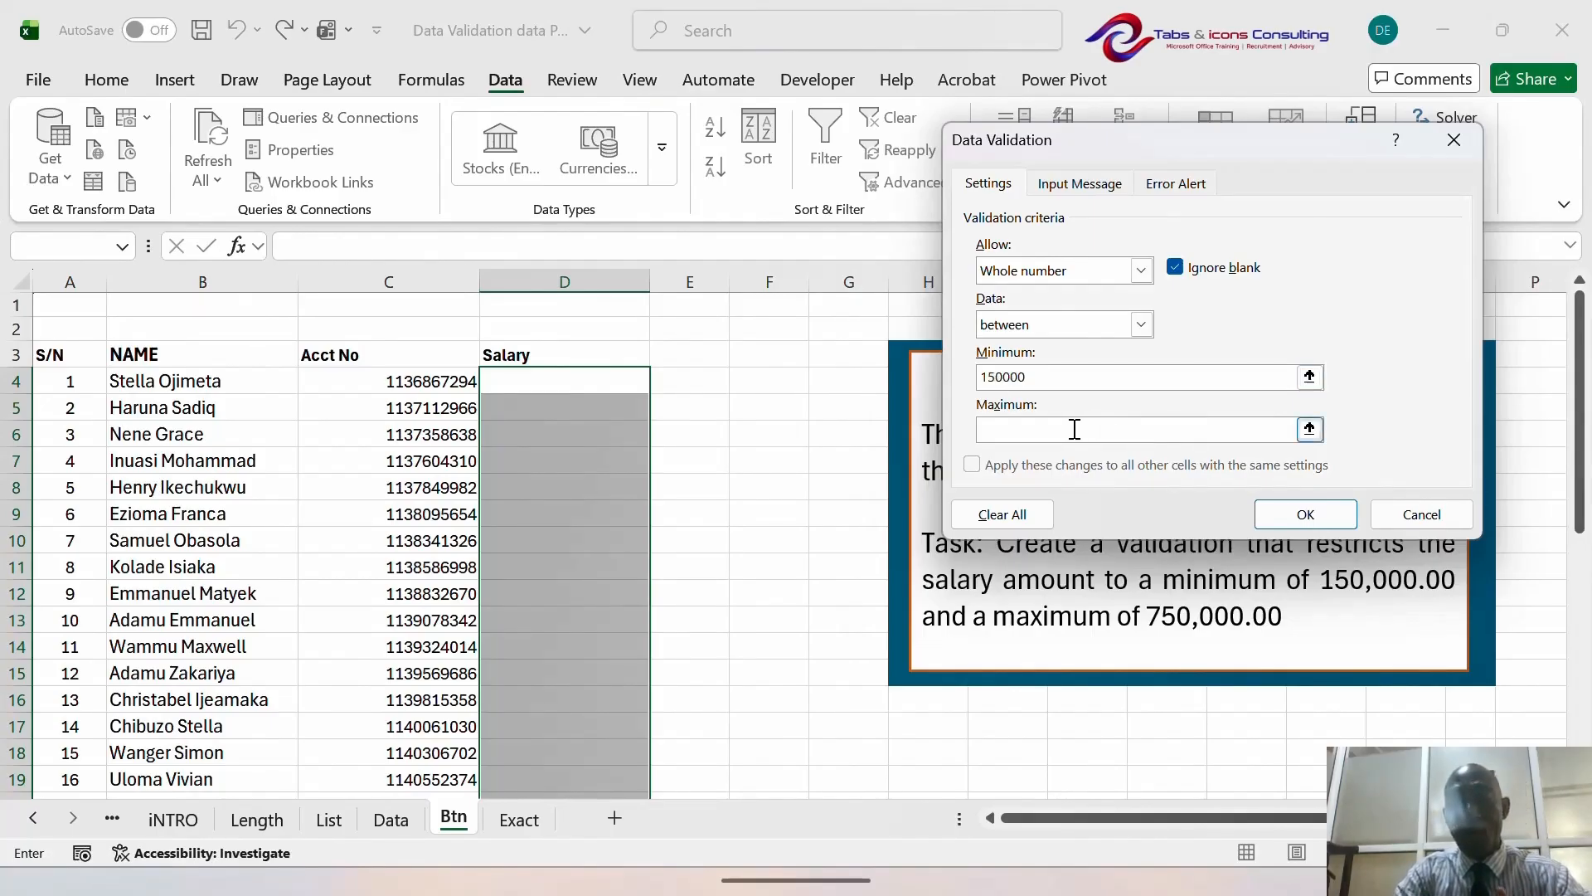
left_click(1022, 429)
type("76")
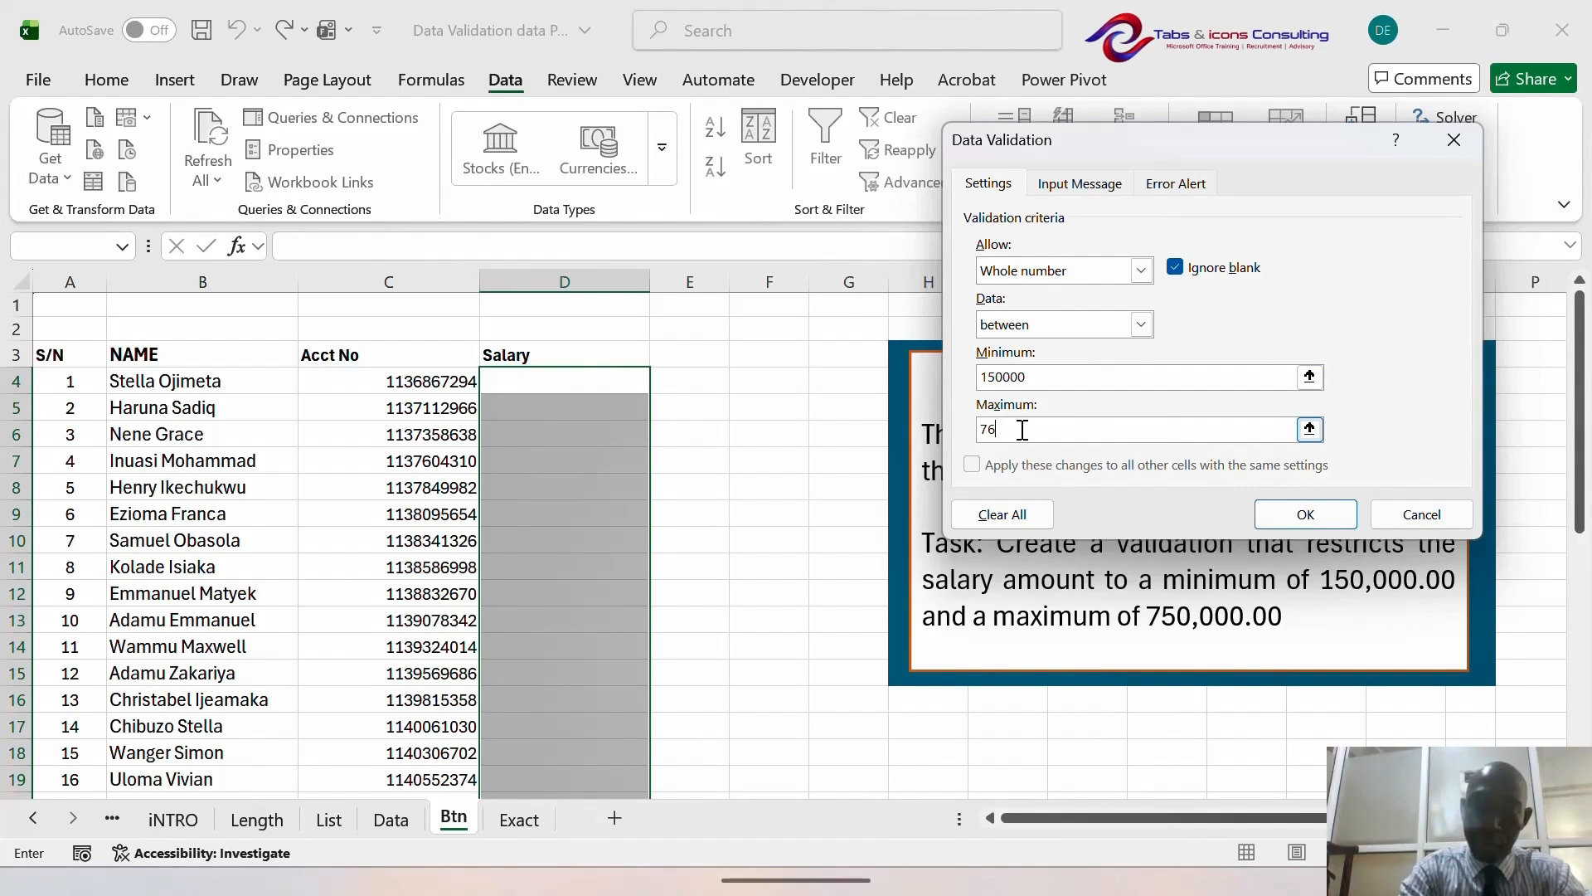
type("0000")
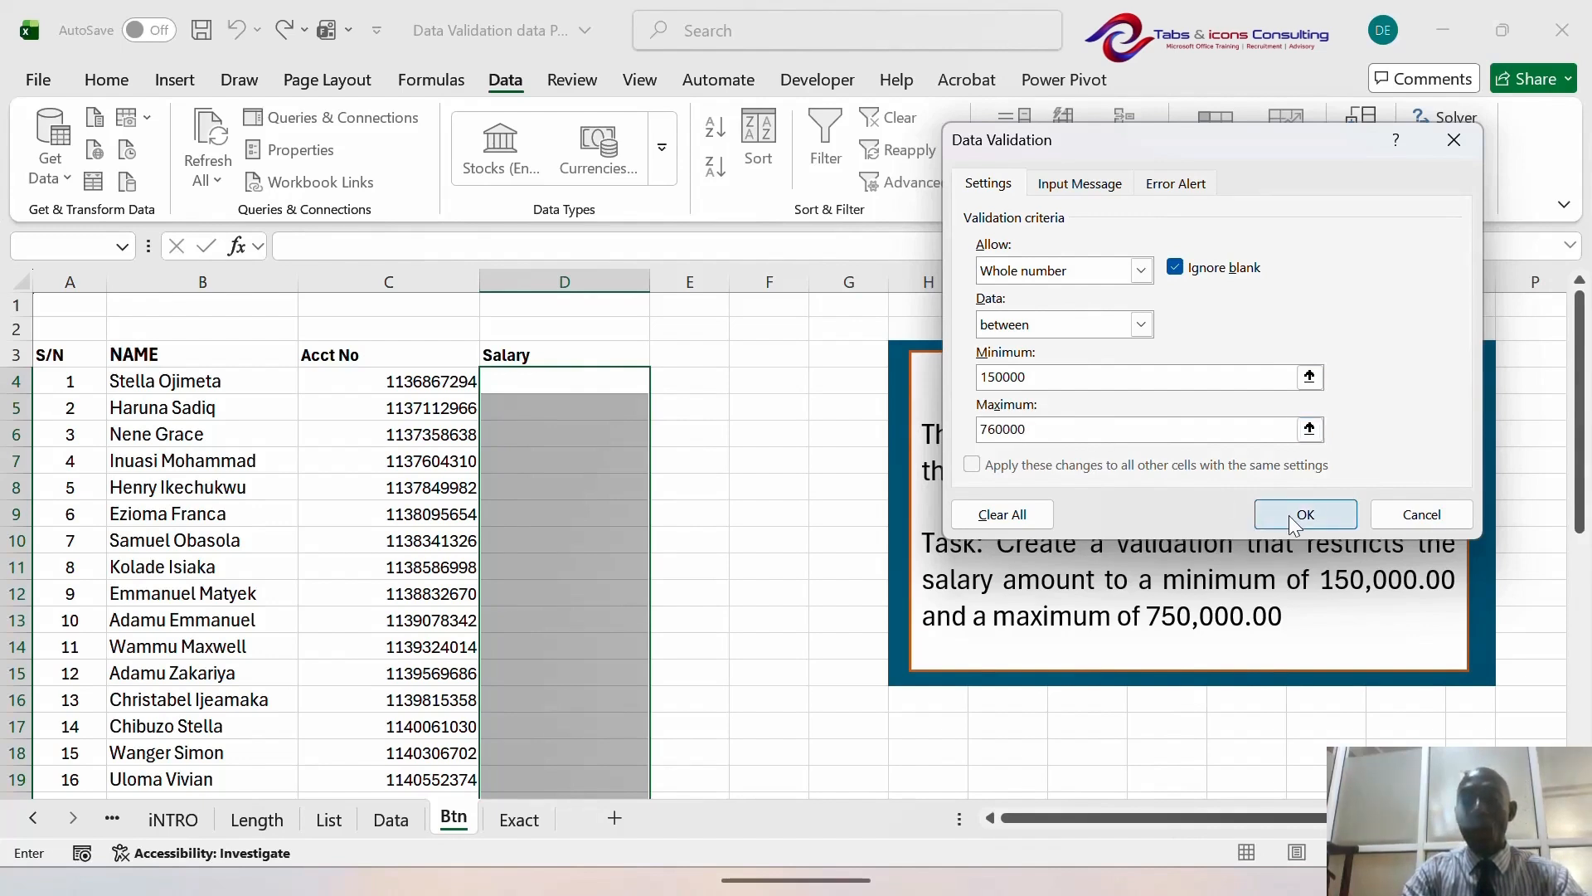
- Add a Stop error alert reading 'Amount shd be btn 150k and 750k'
left_click(1178, 190)
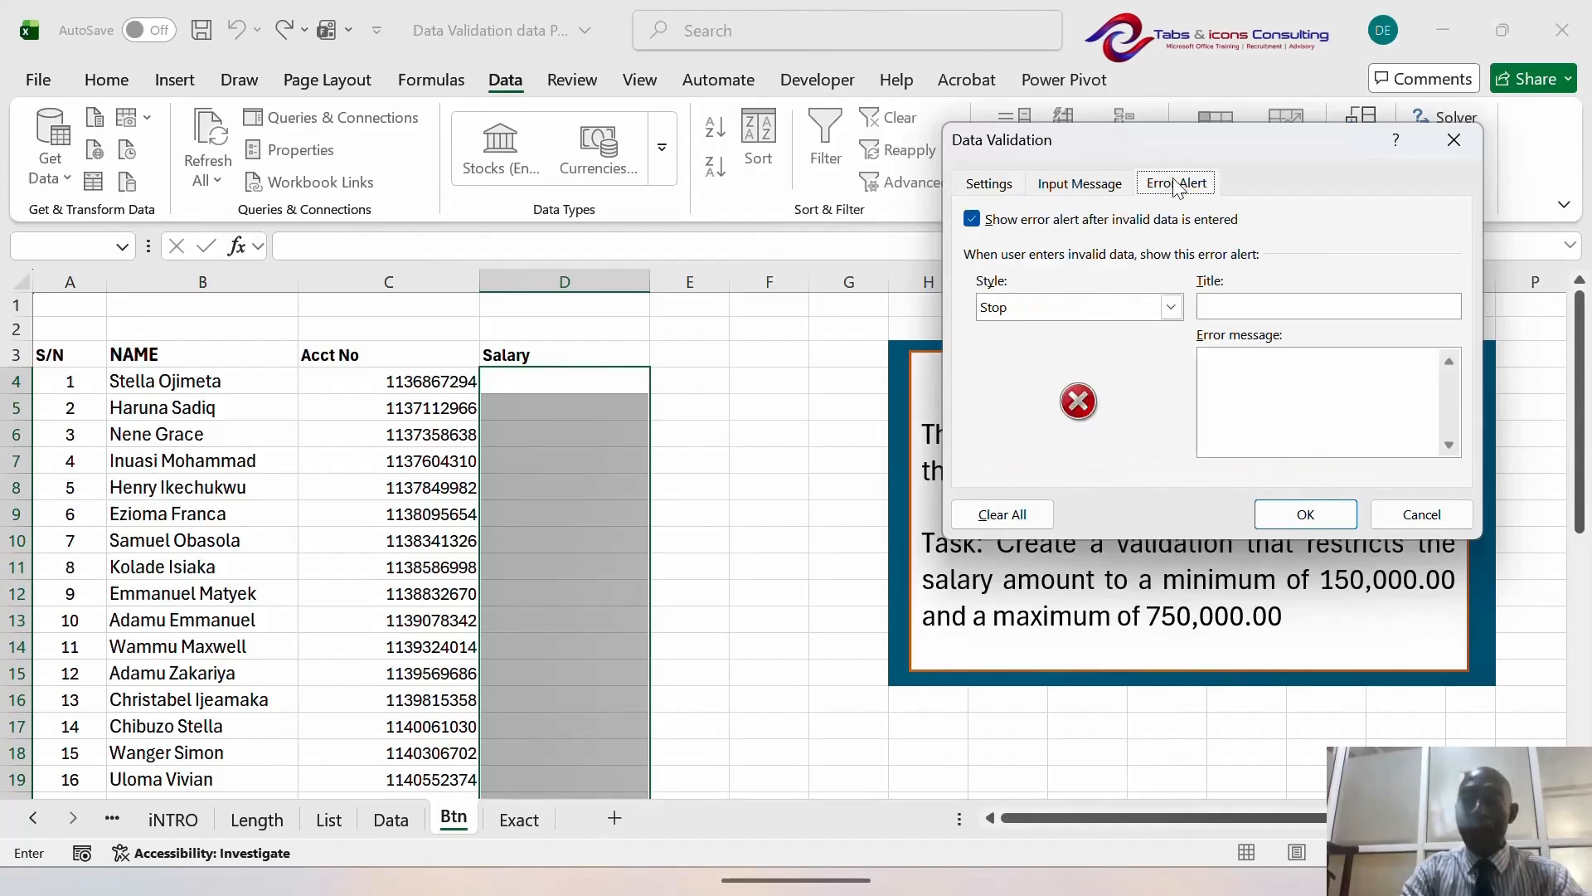
left_click(1221, 373)
type("Am")
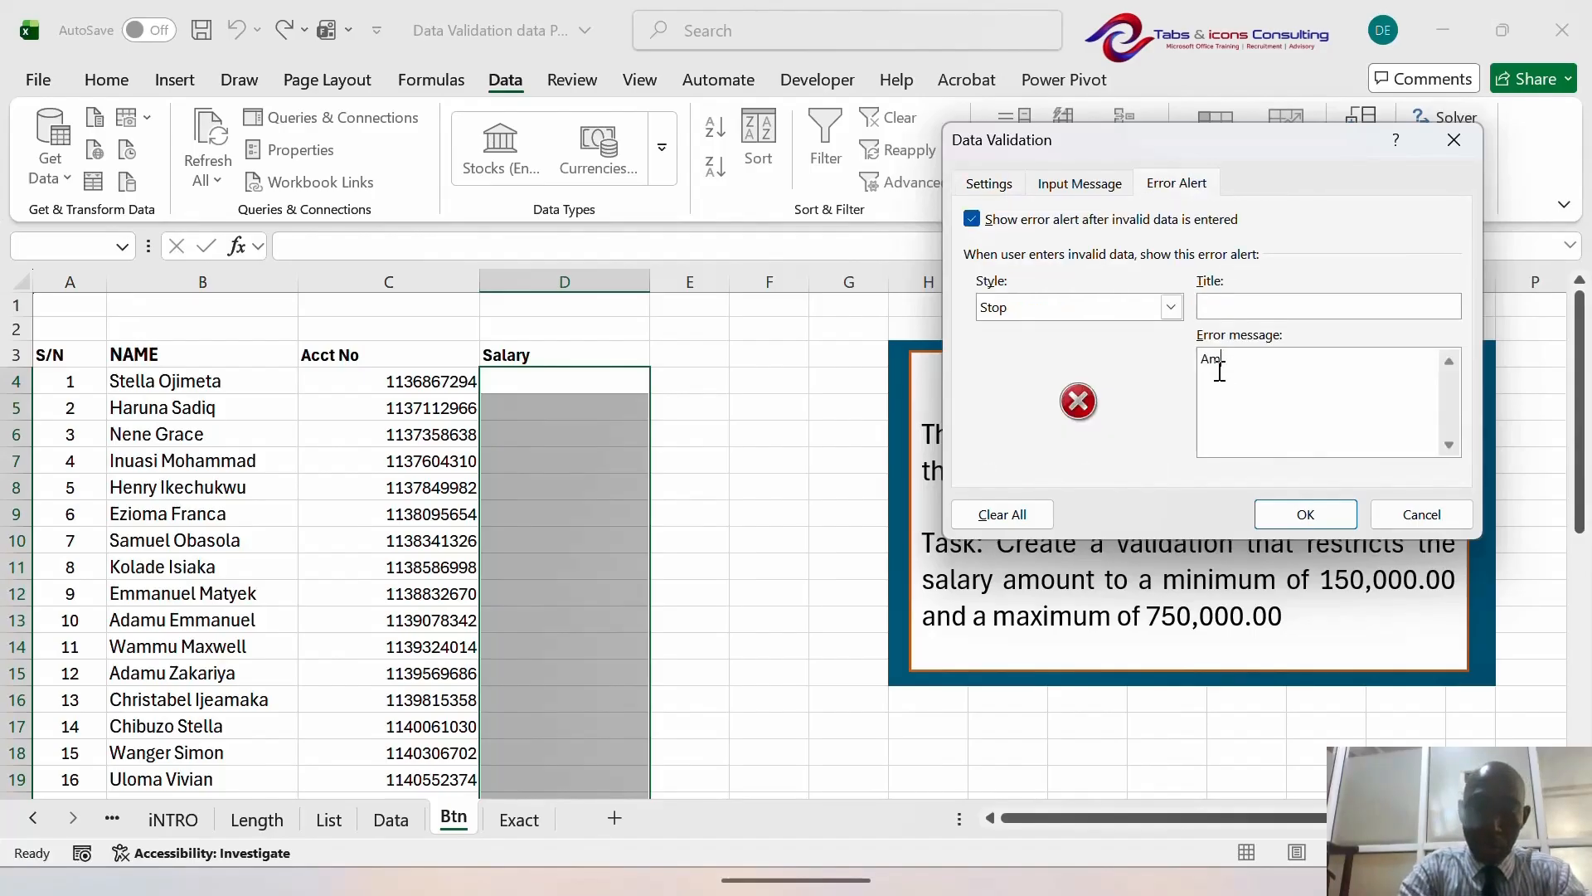
type("ount sh")
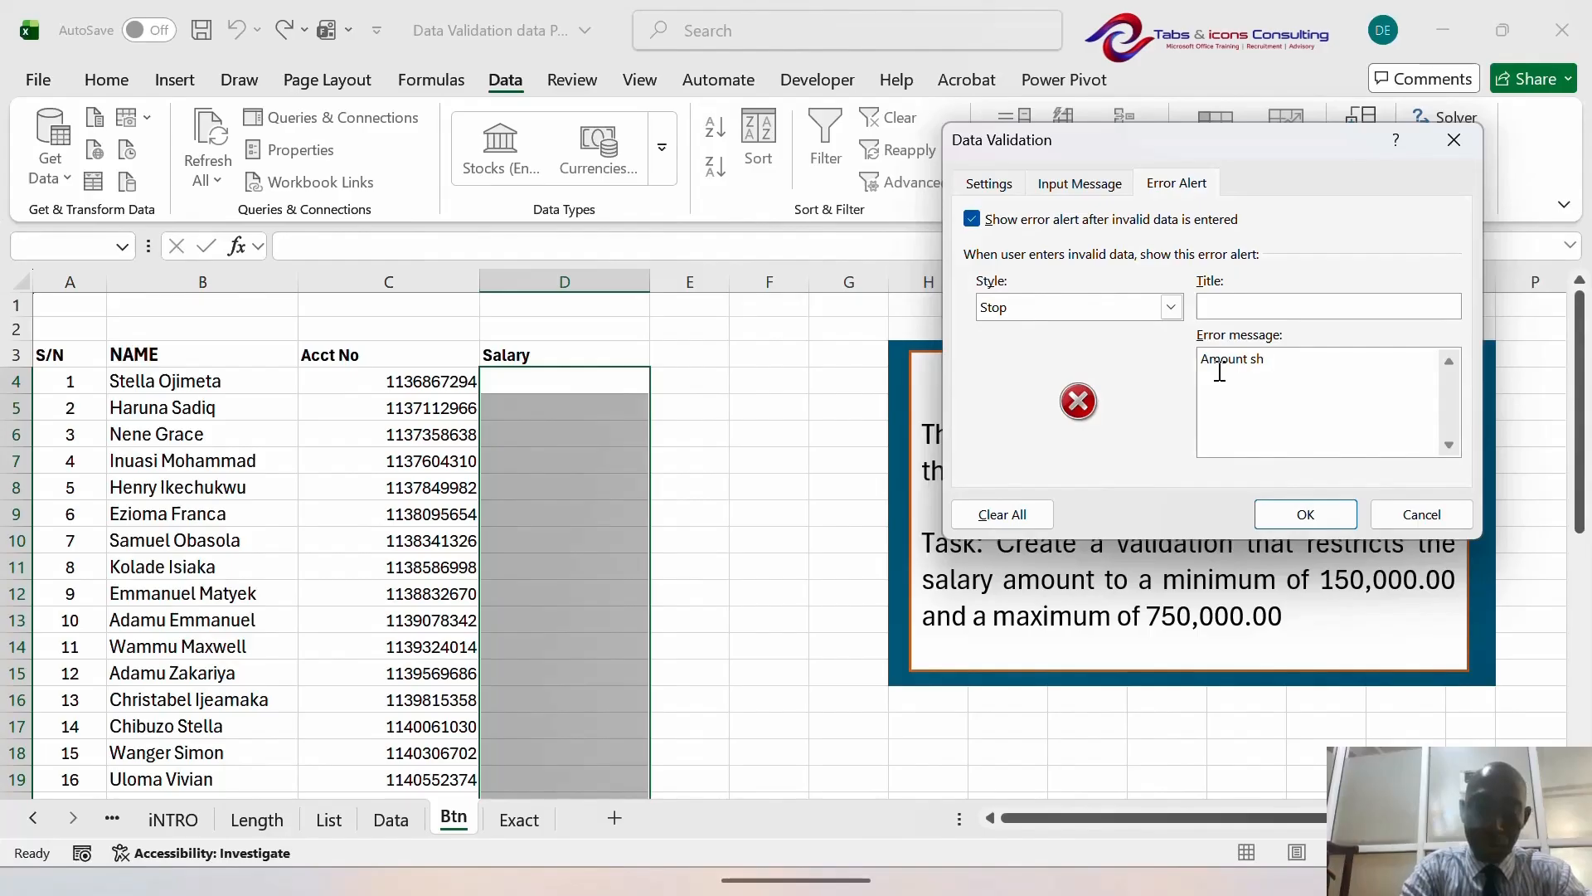
type("d be ")
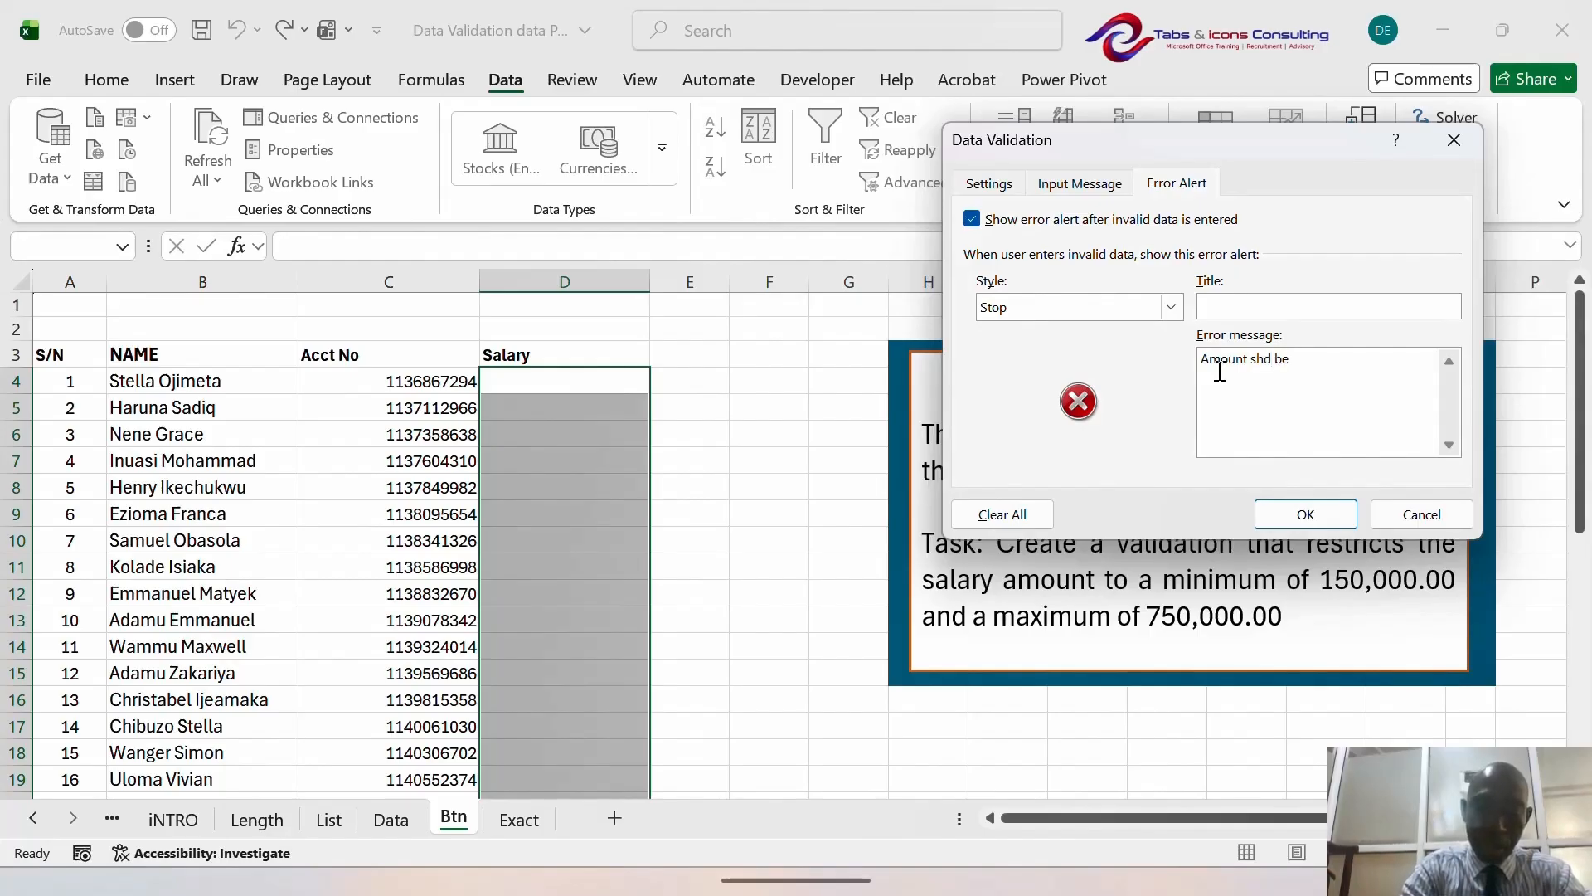
type("b")
type("tn ")
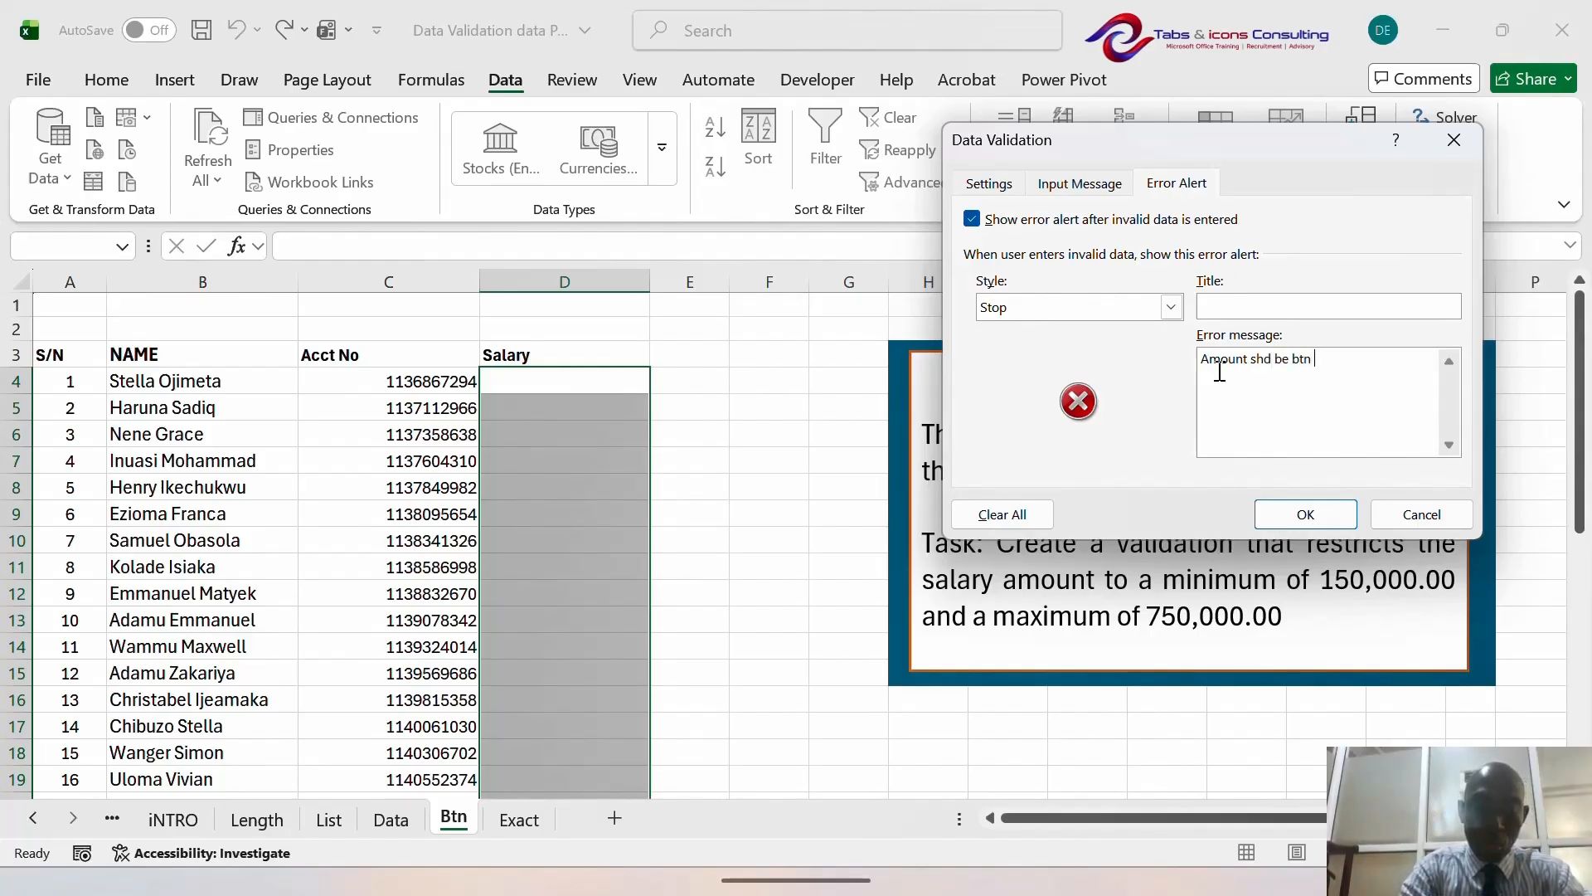
type("150k a")
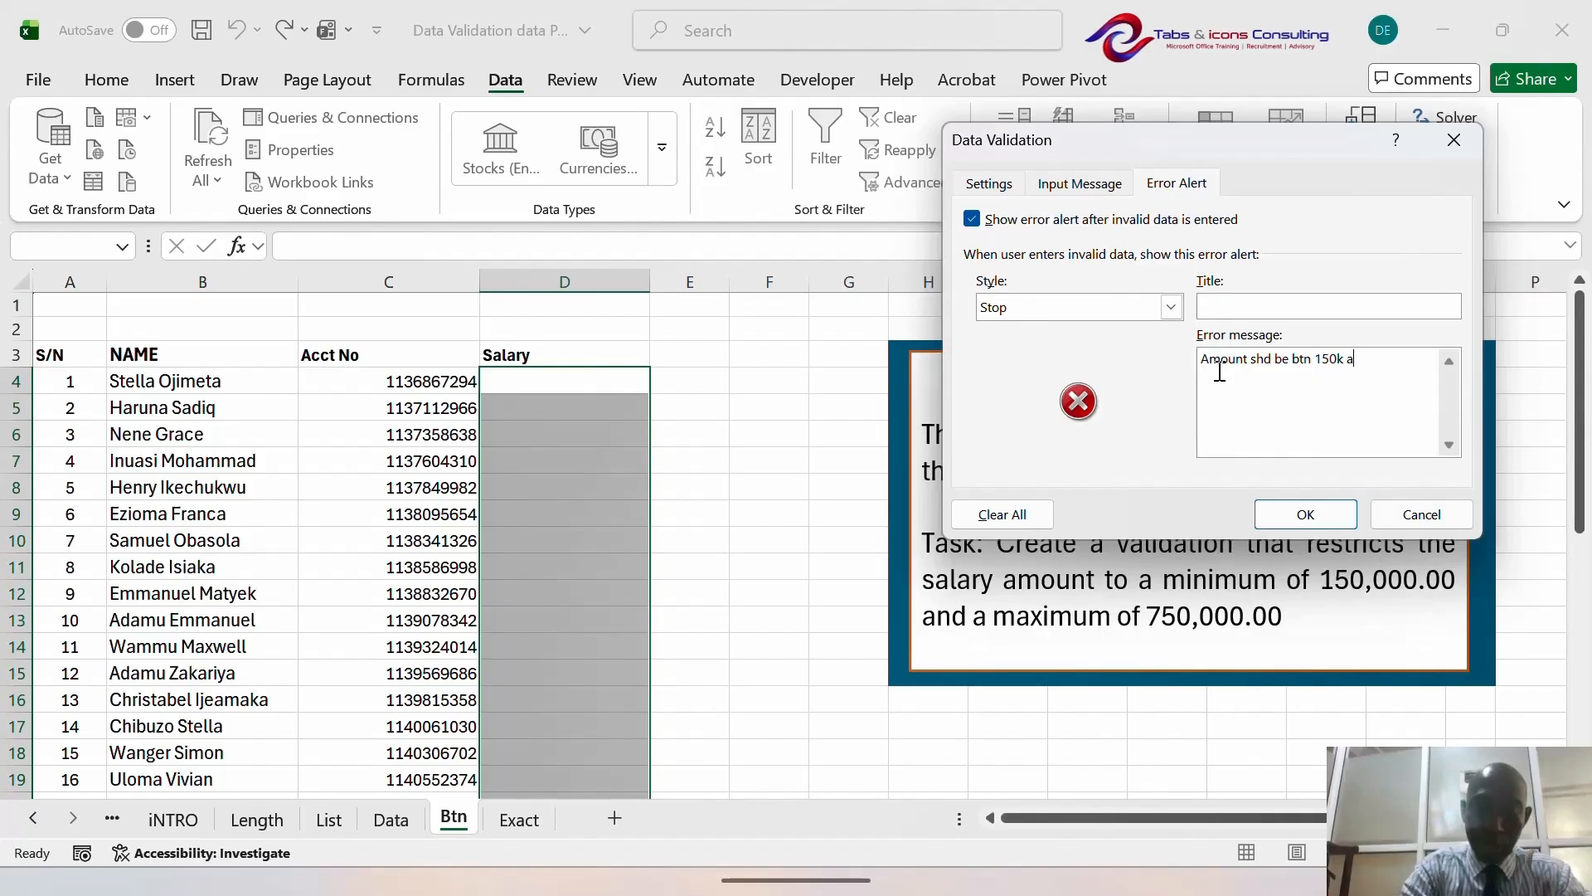
type("nd 750")
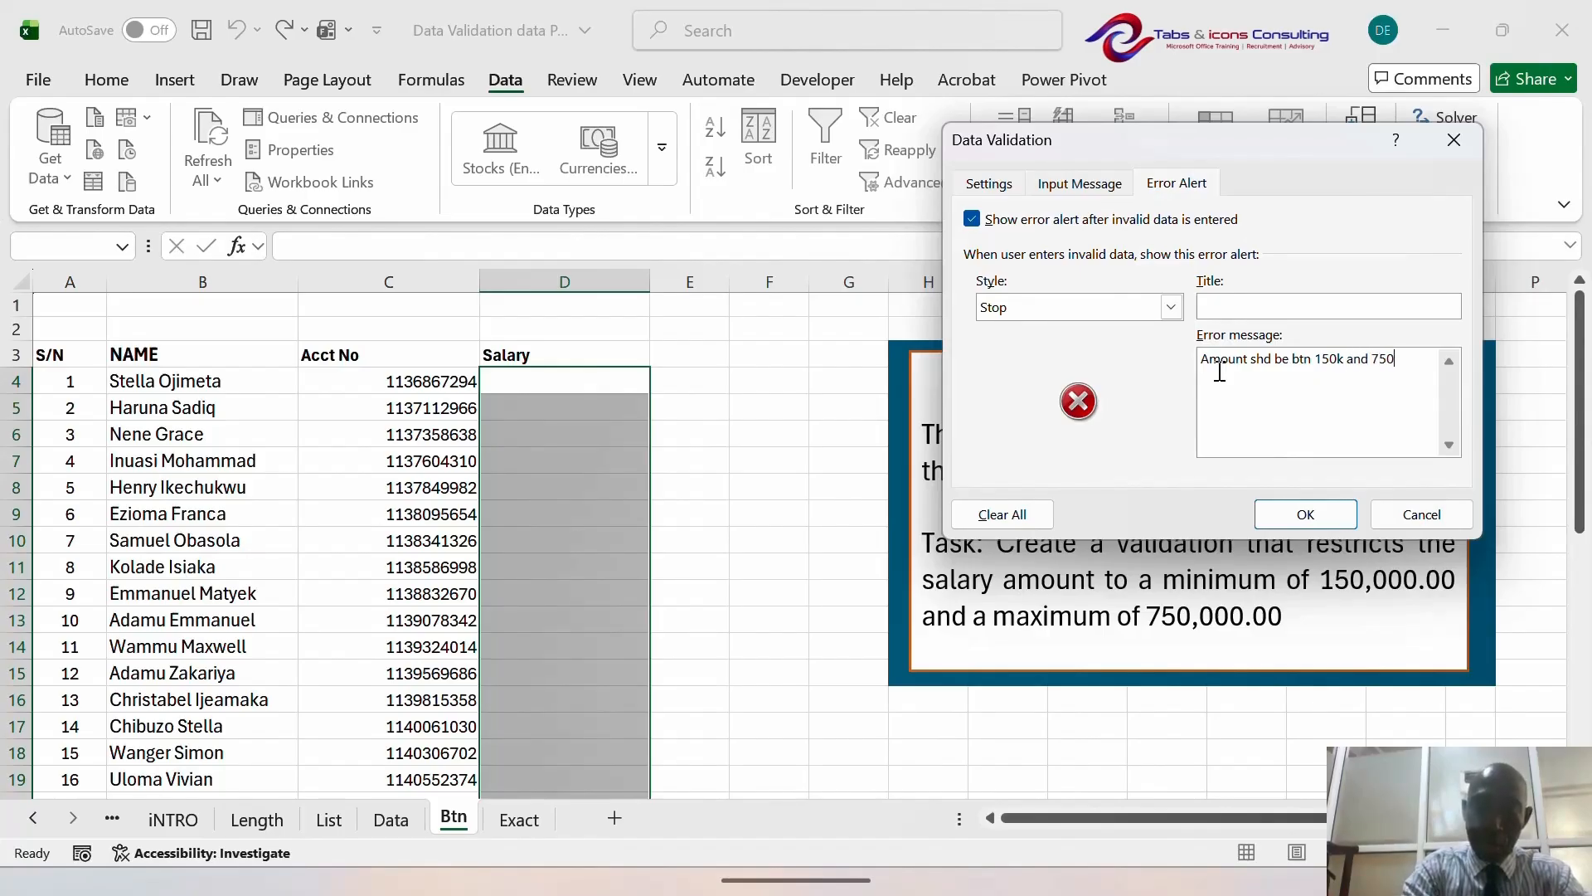
type("k")
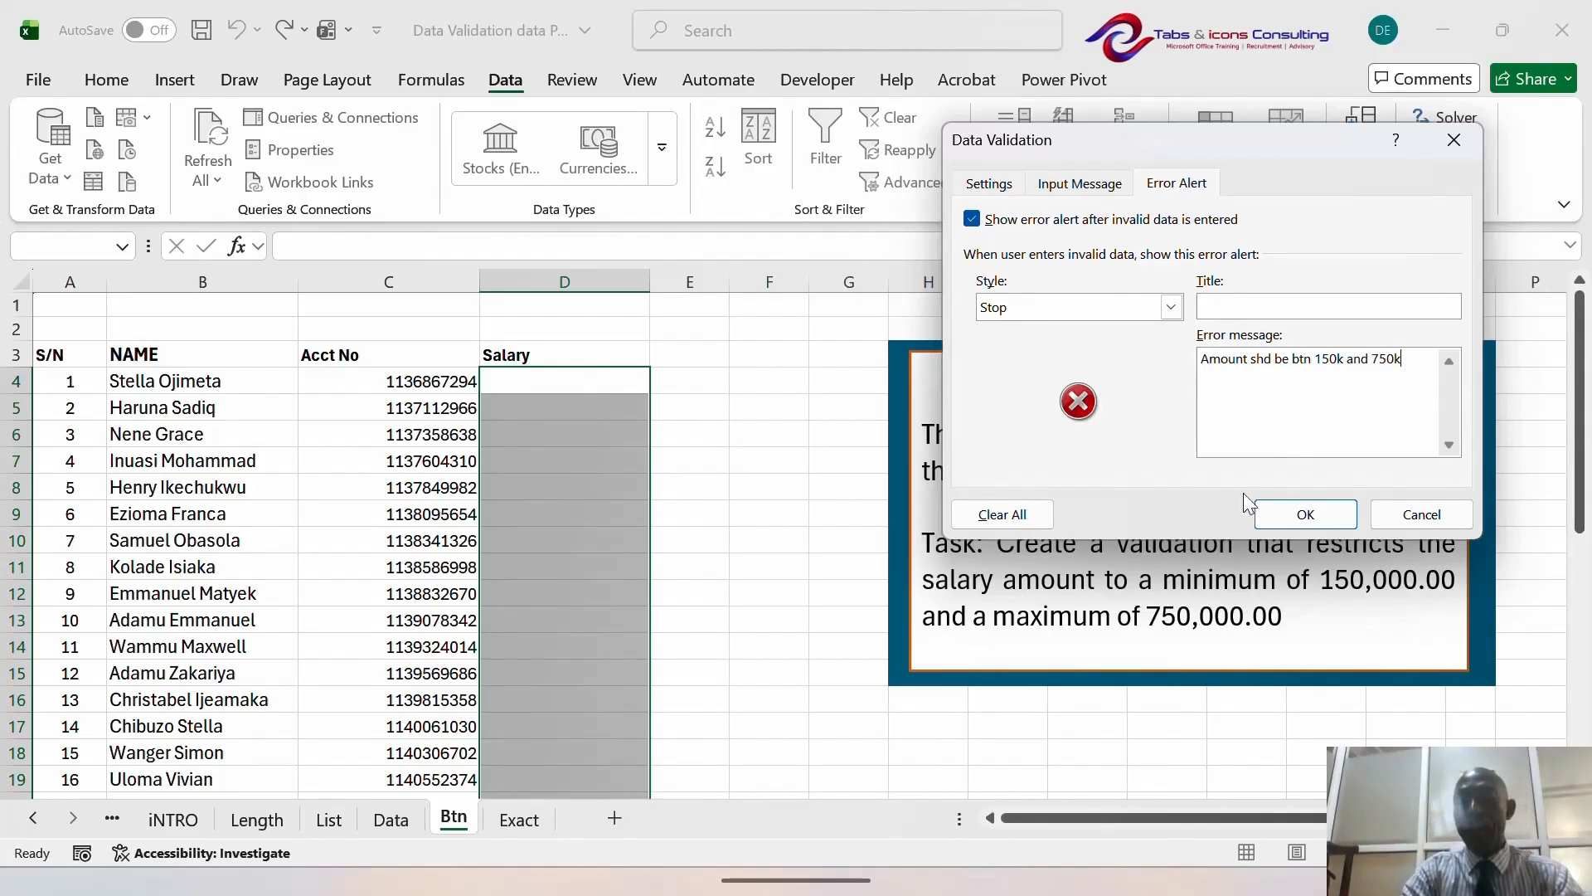
- Apply the salary rule, then enter 345,876 in D4 and 562,976 in D5
left_click(1304, 515)
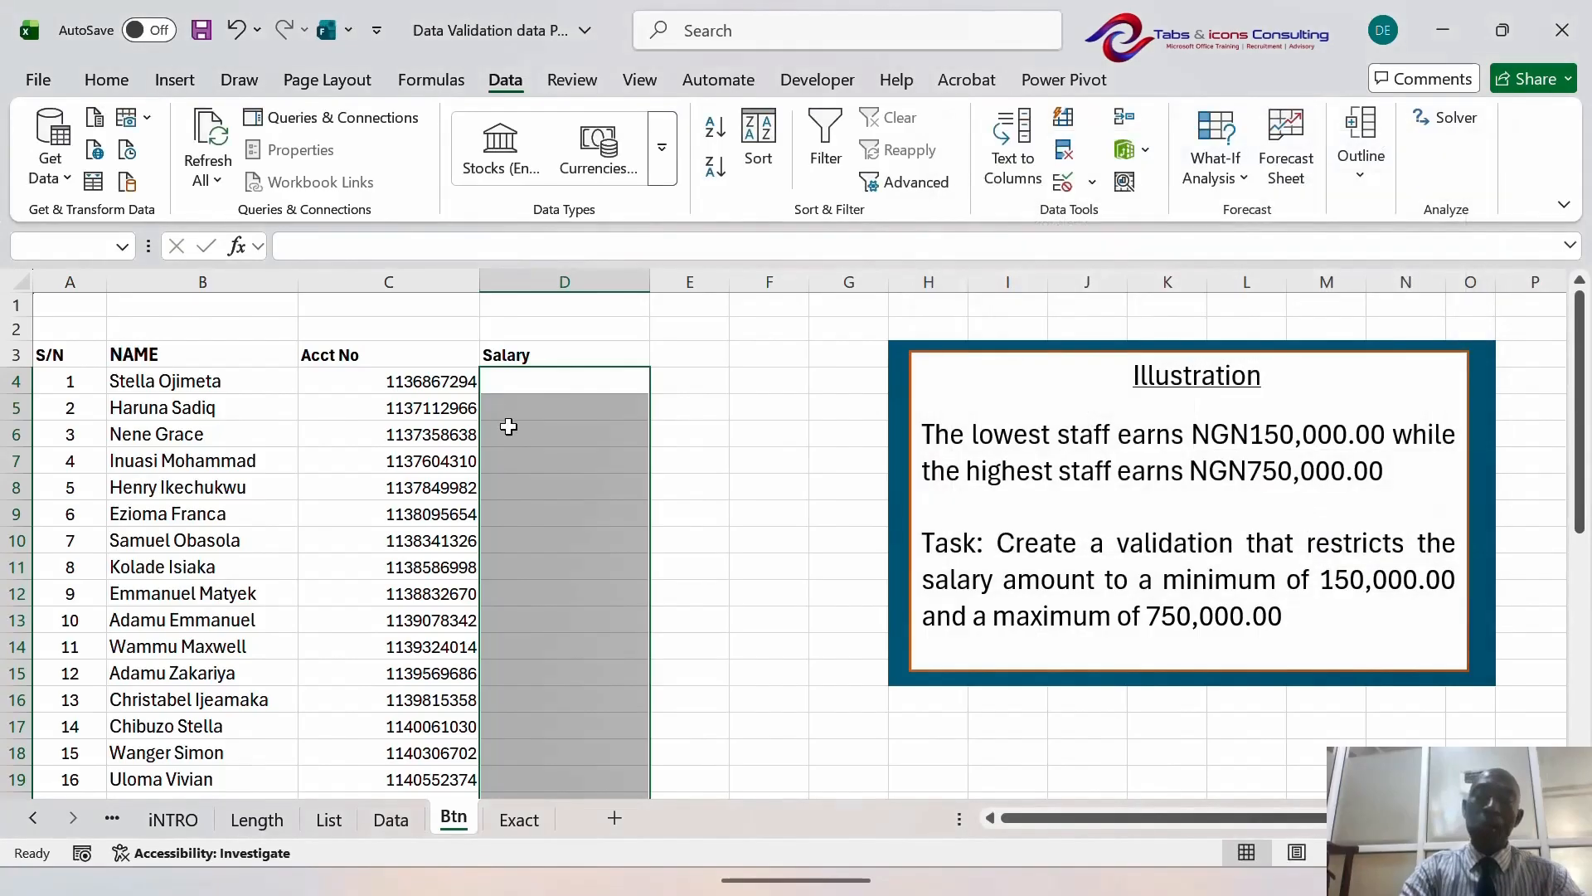
left_click(539, 403)
key("Up")
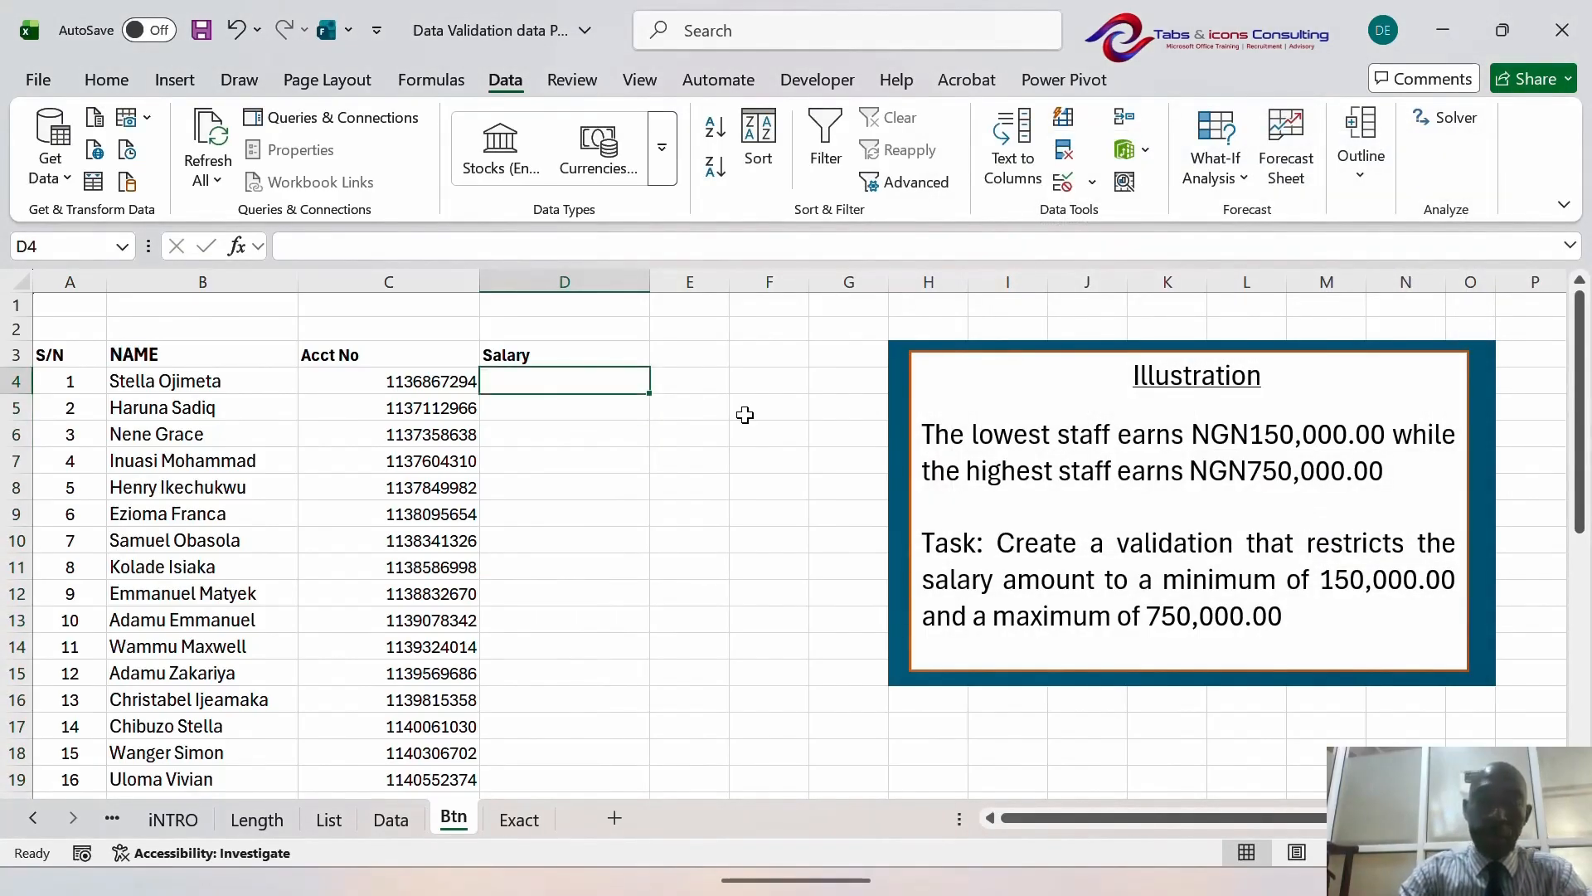
type("345")
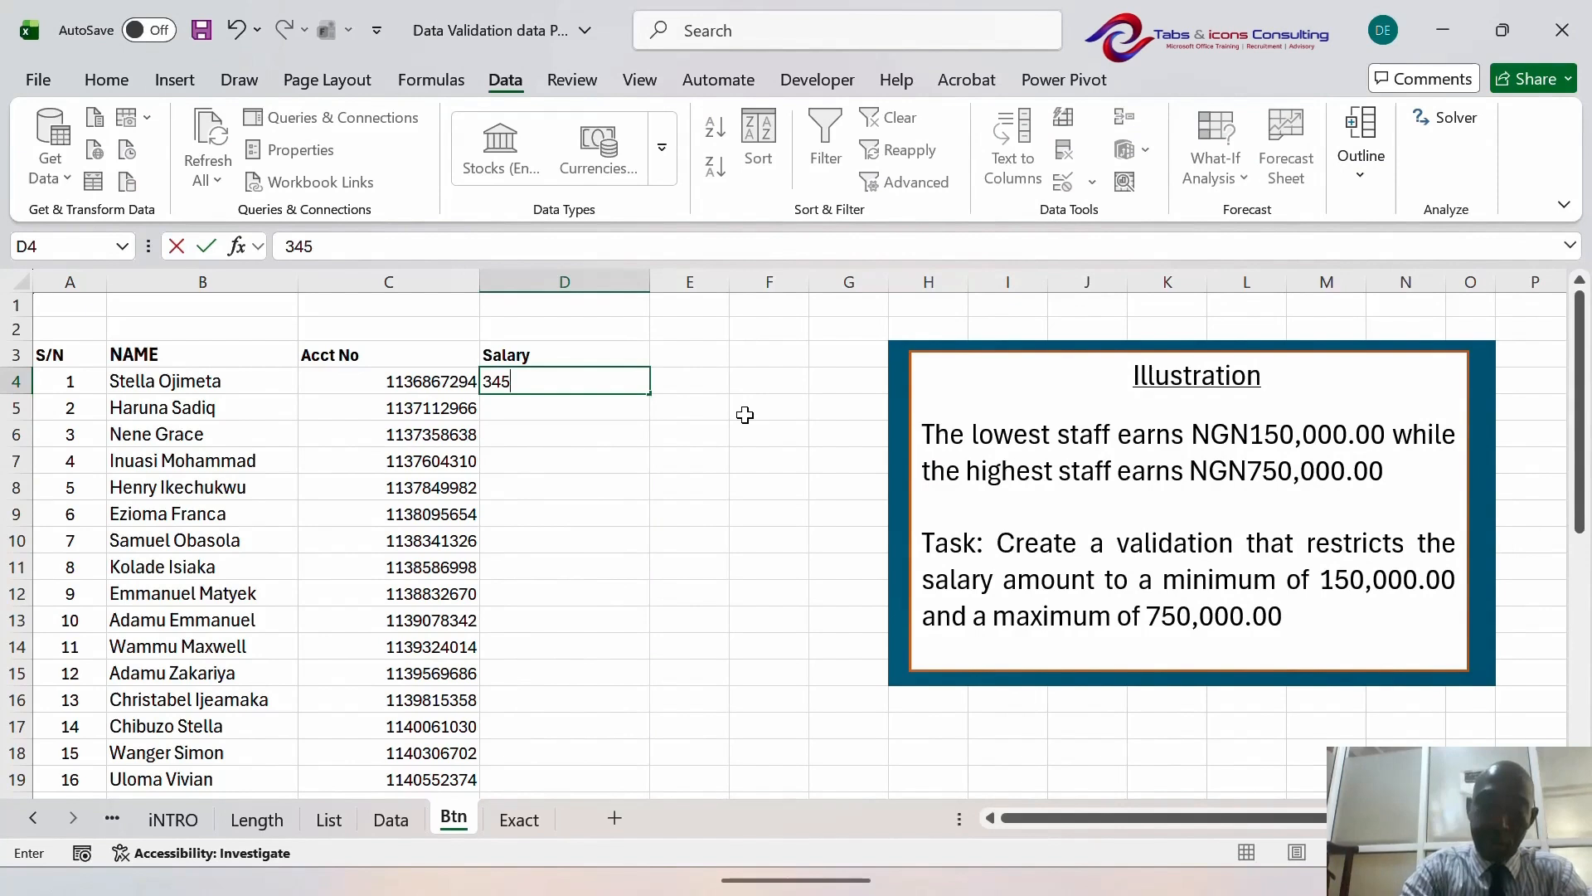
type(",876")
key("Return")
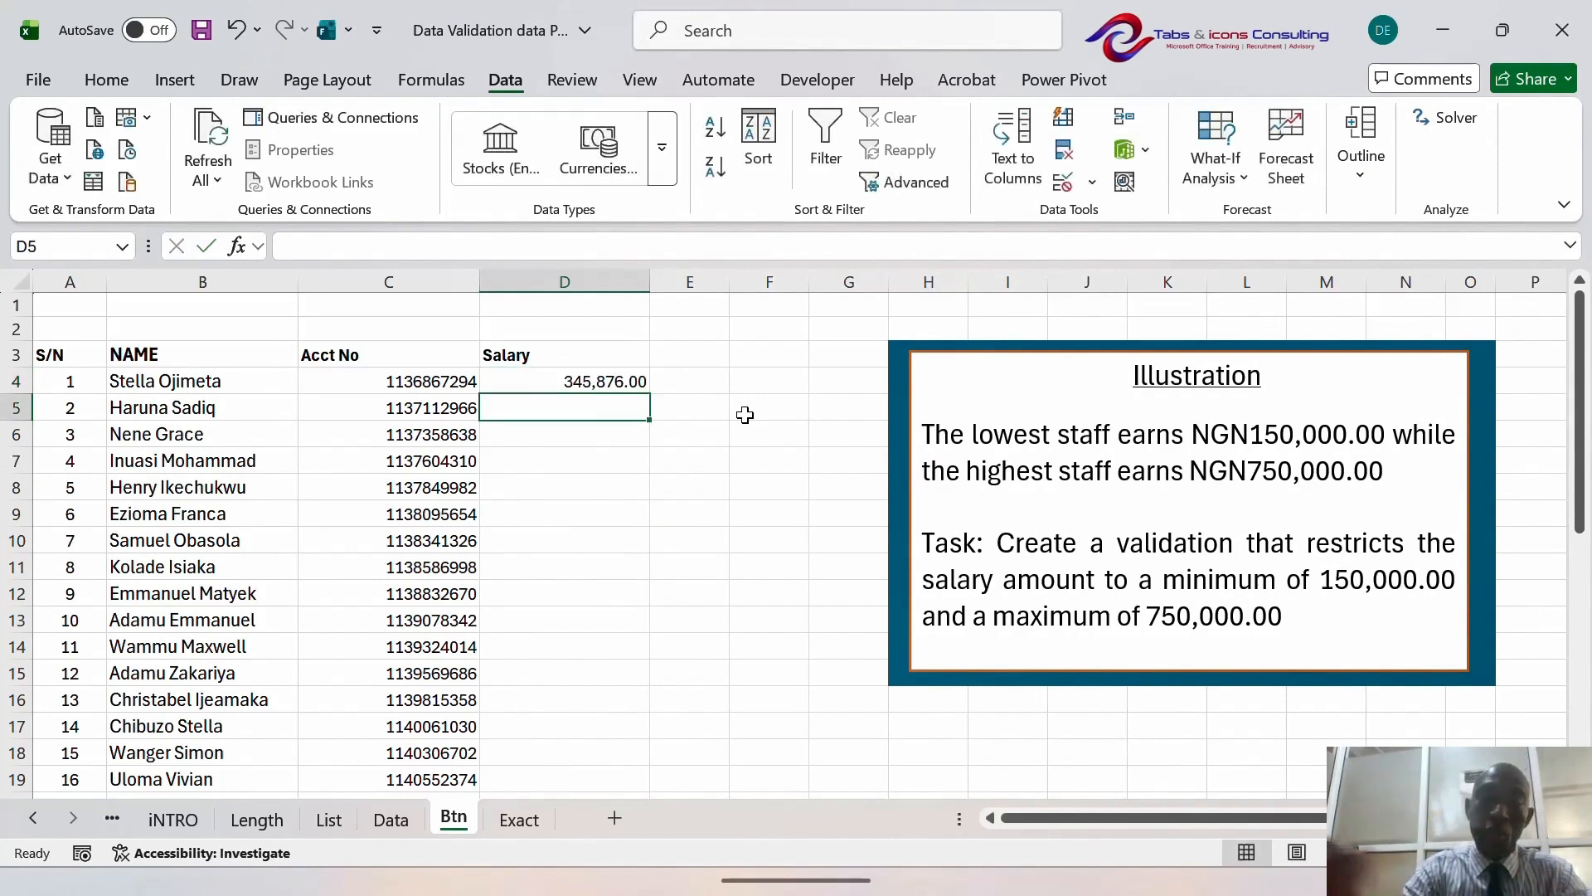
type("5")
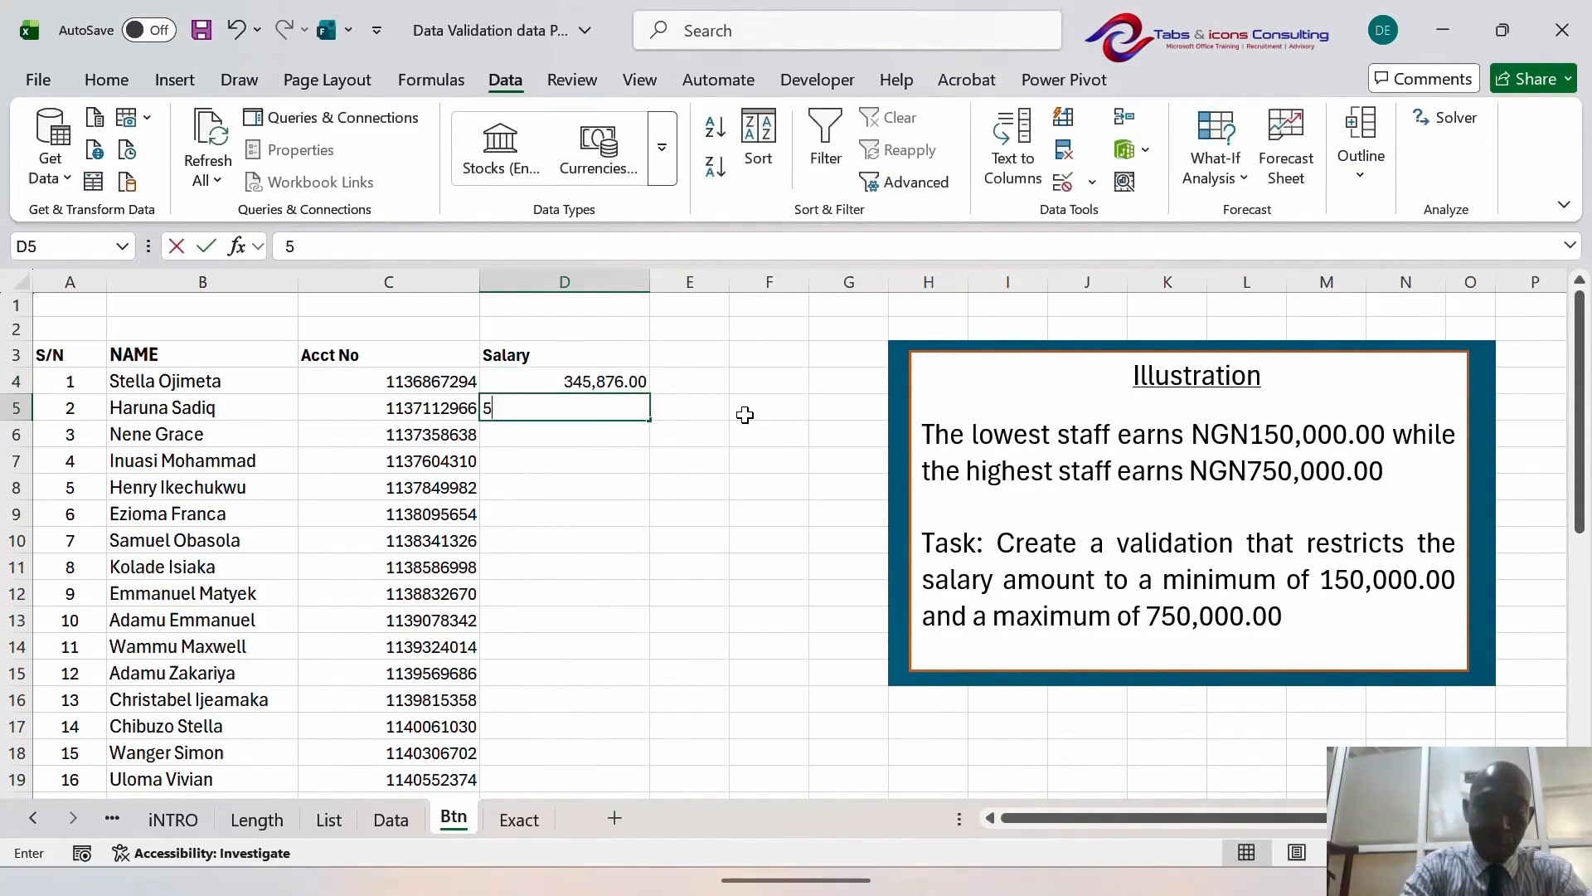
type("62976")
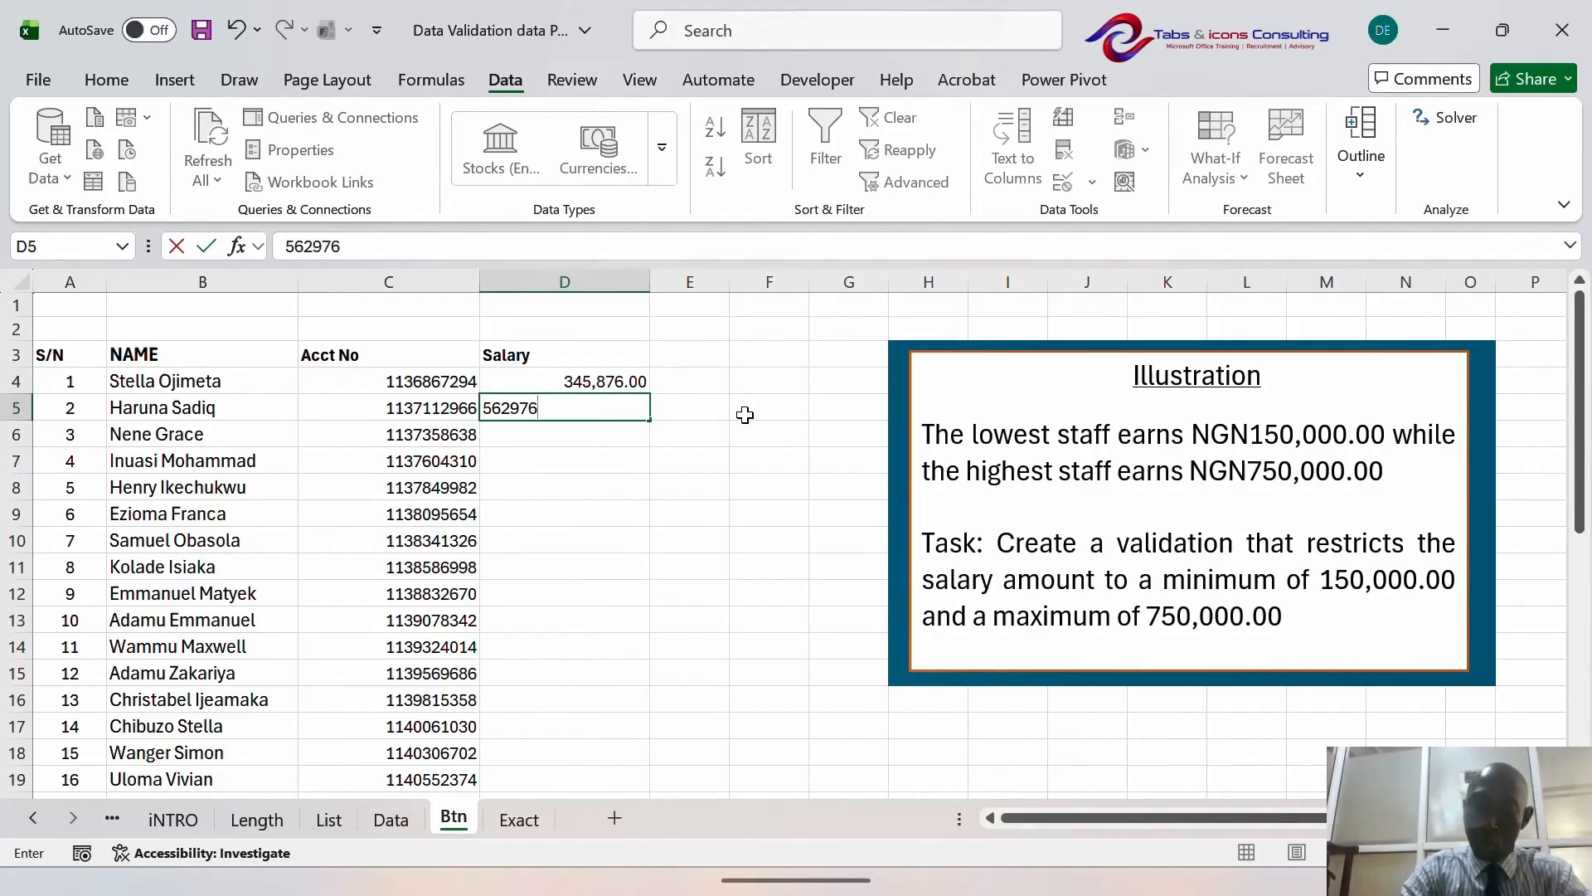
key("Return")
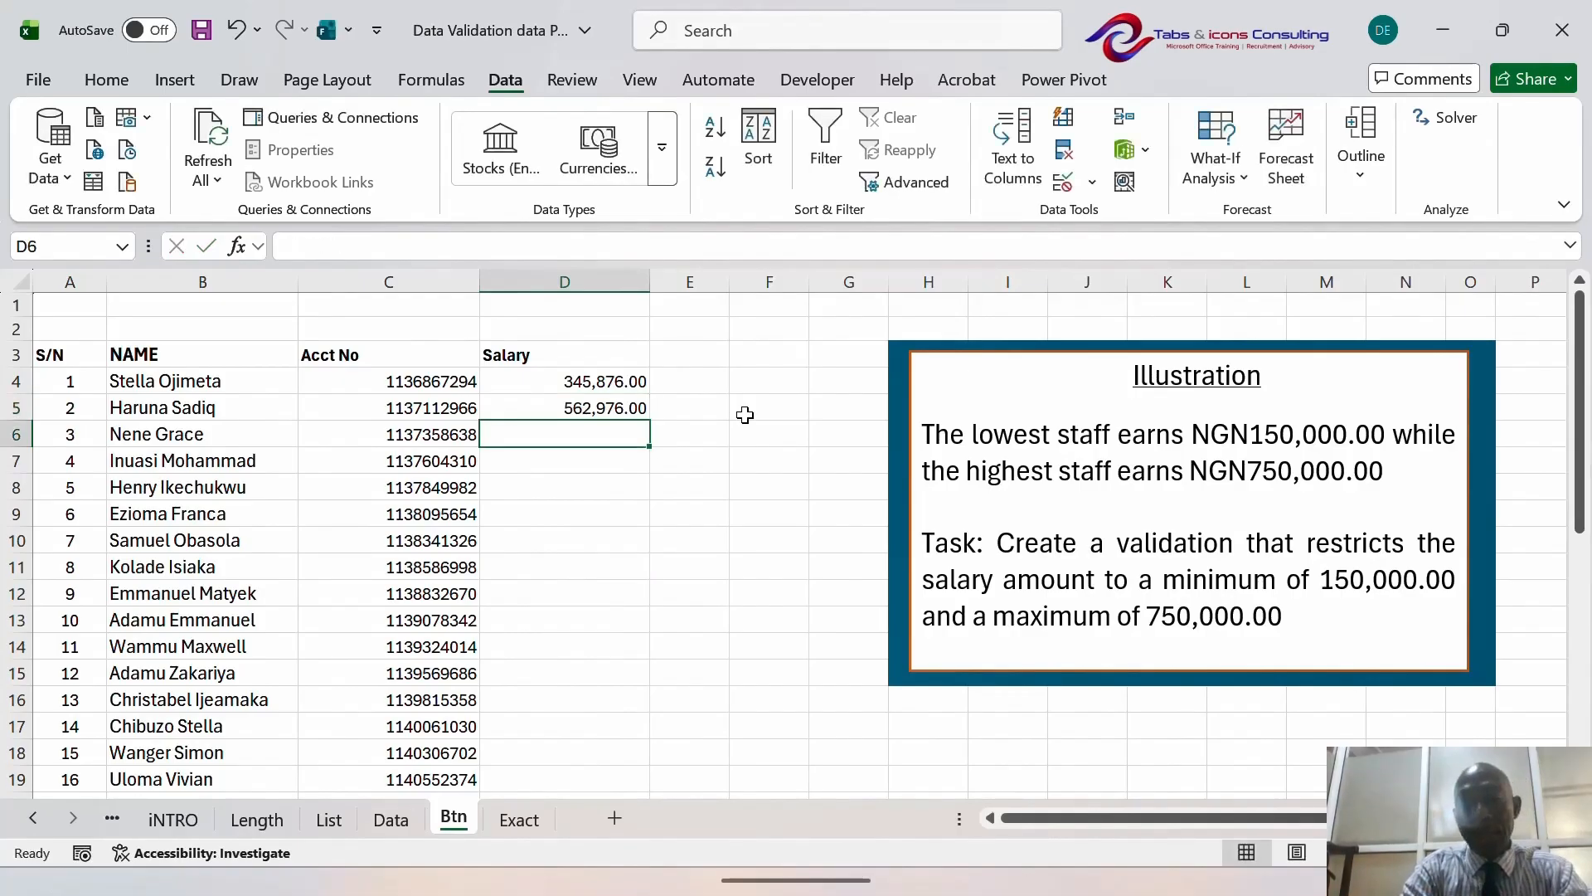
- Test the rule with 127346 and 800000 in D6, dismissing both error alerts
type("1w")
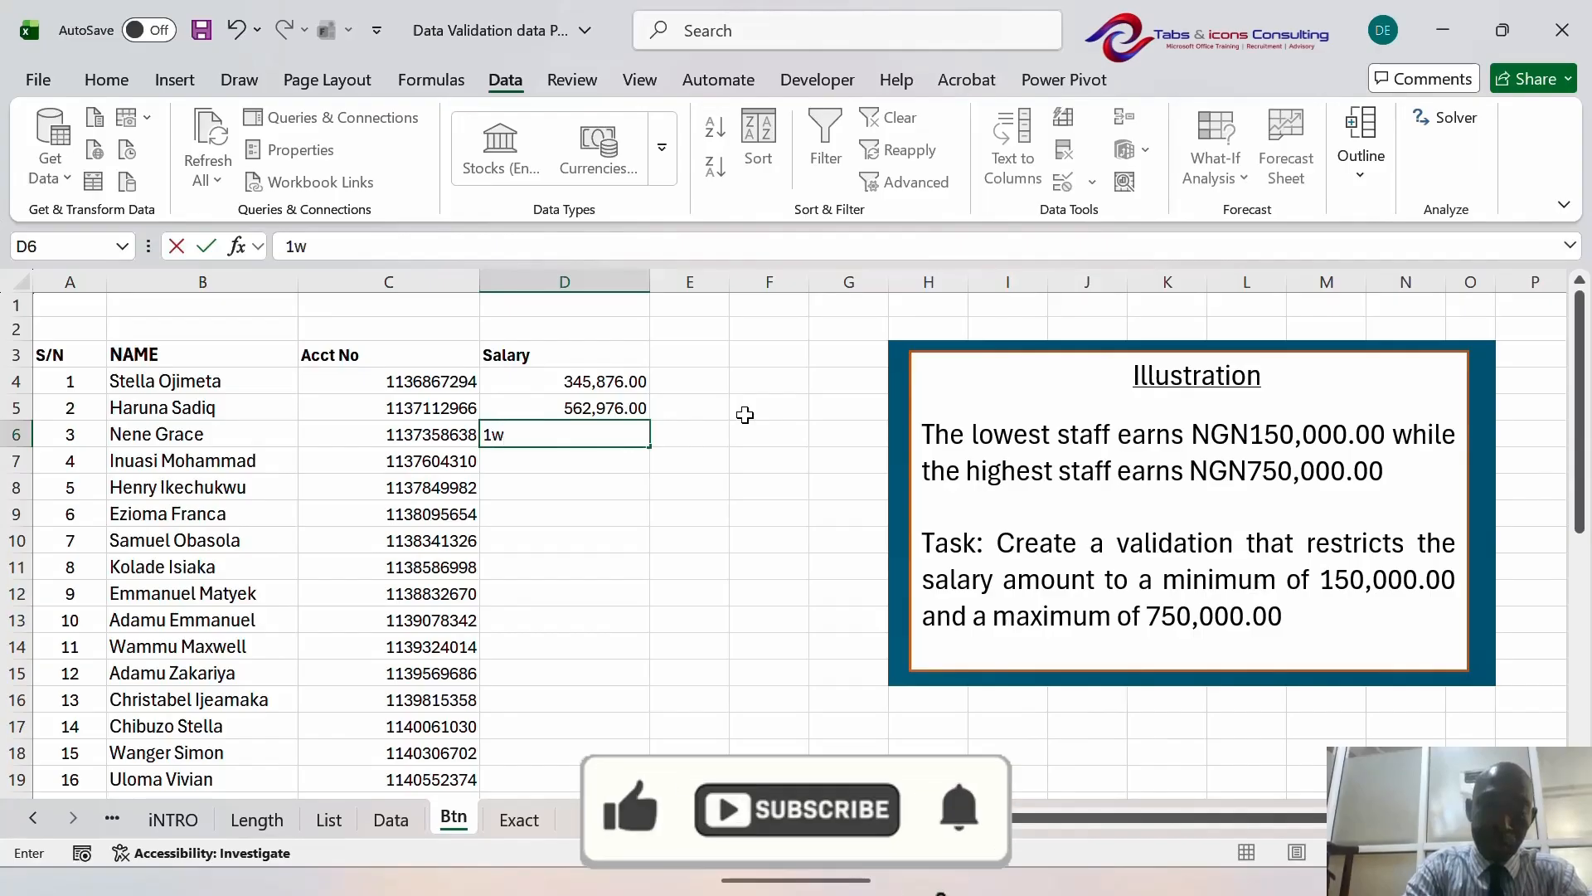
type("8965")
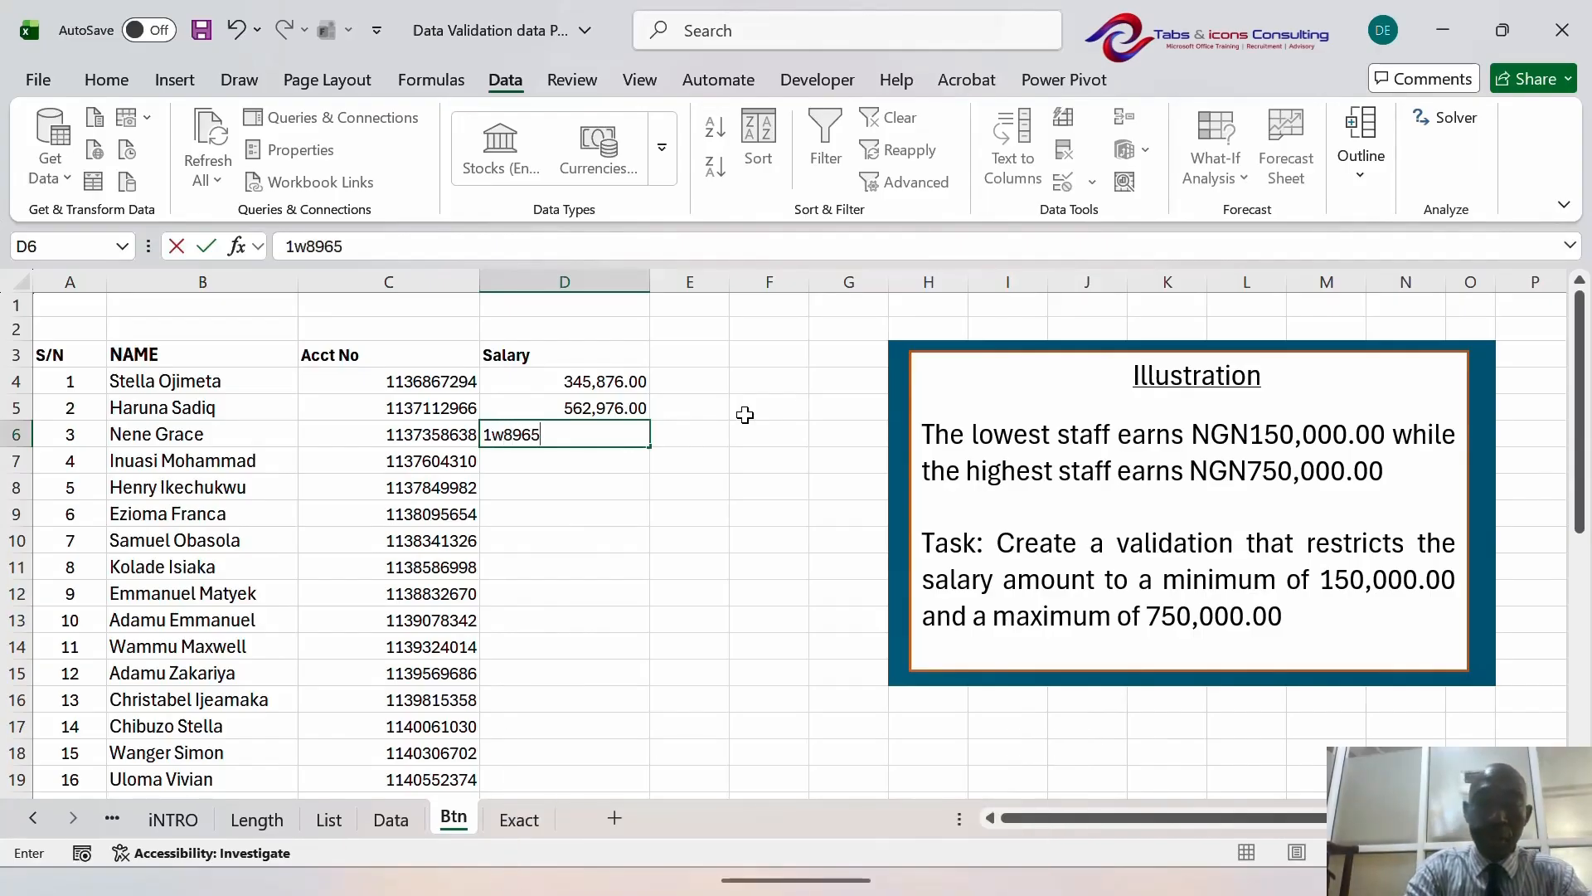
key("BackSpace")
key("BackSpace")
key("BackSpace")
key("BackSpace")
key("BackSpace")
key("BackSpace")
type("1")
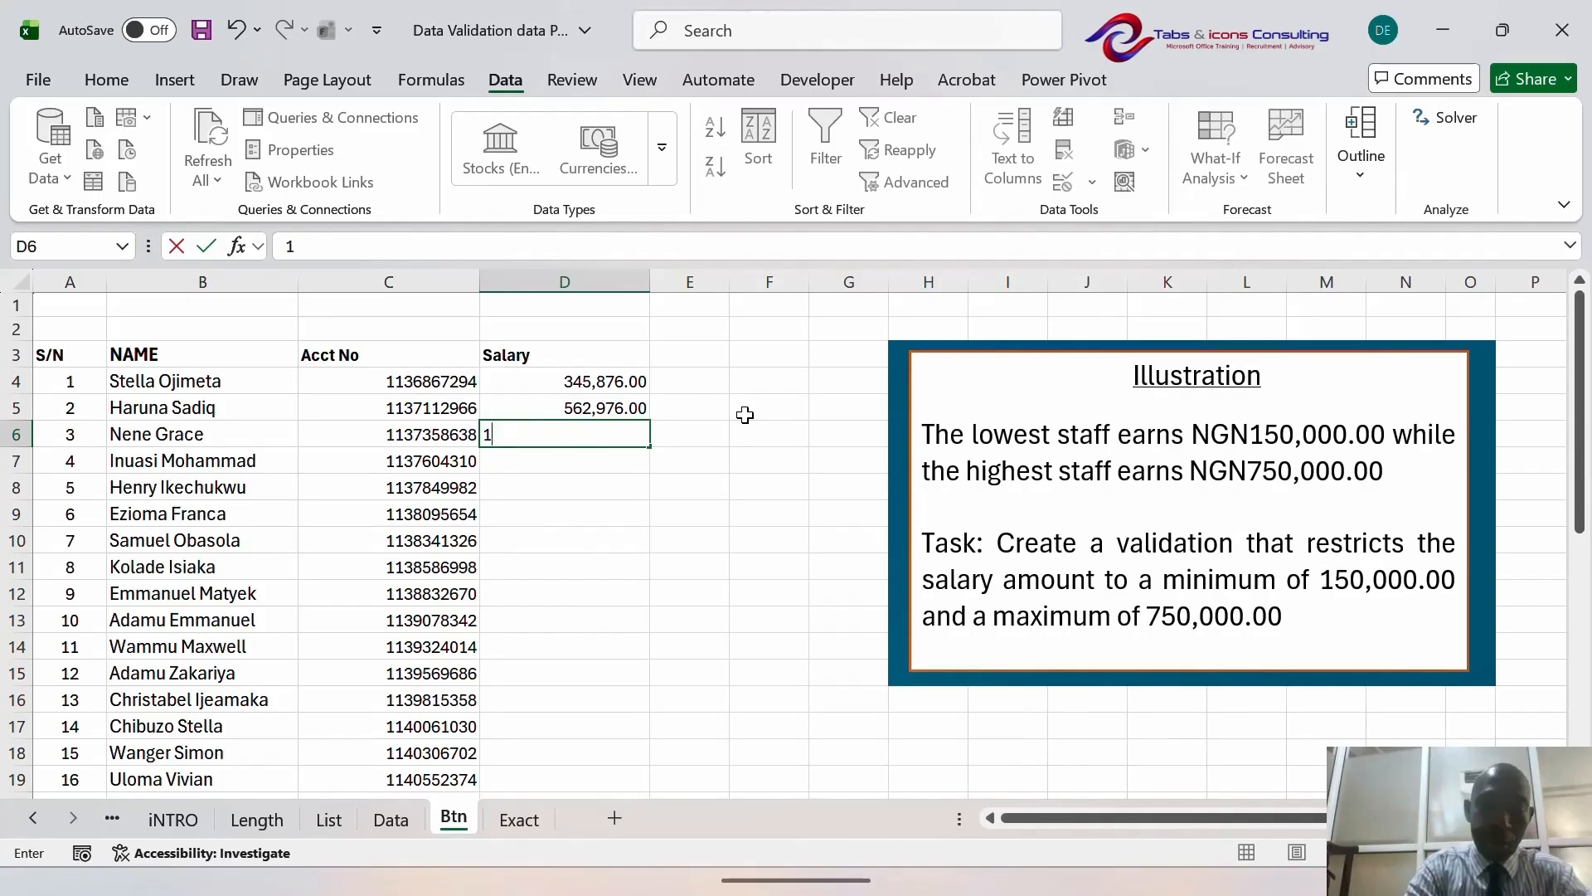
type("2")
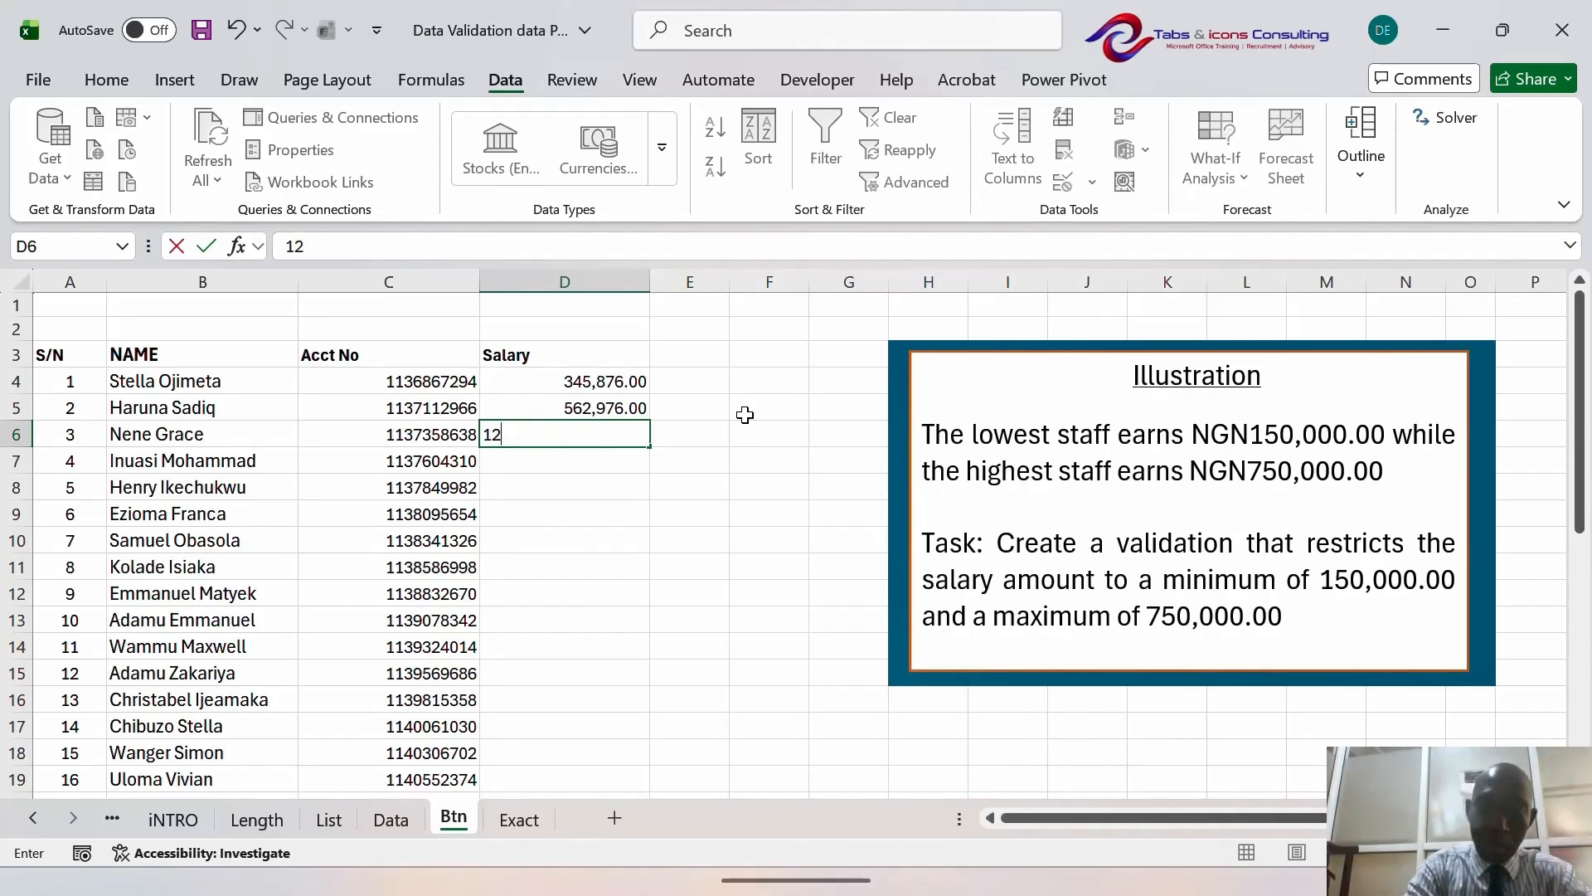
type("7346")
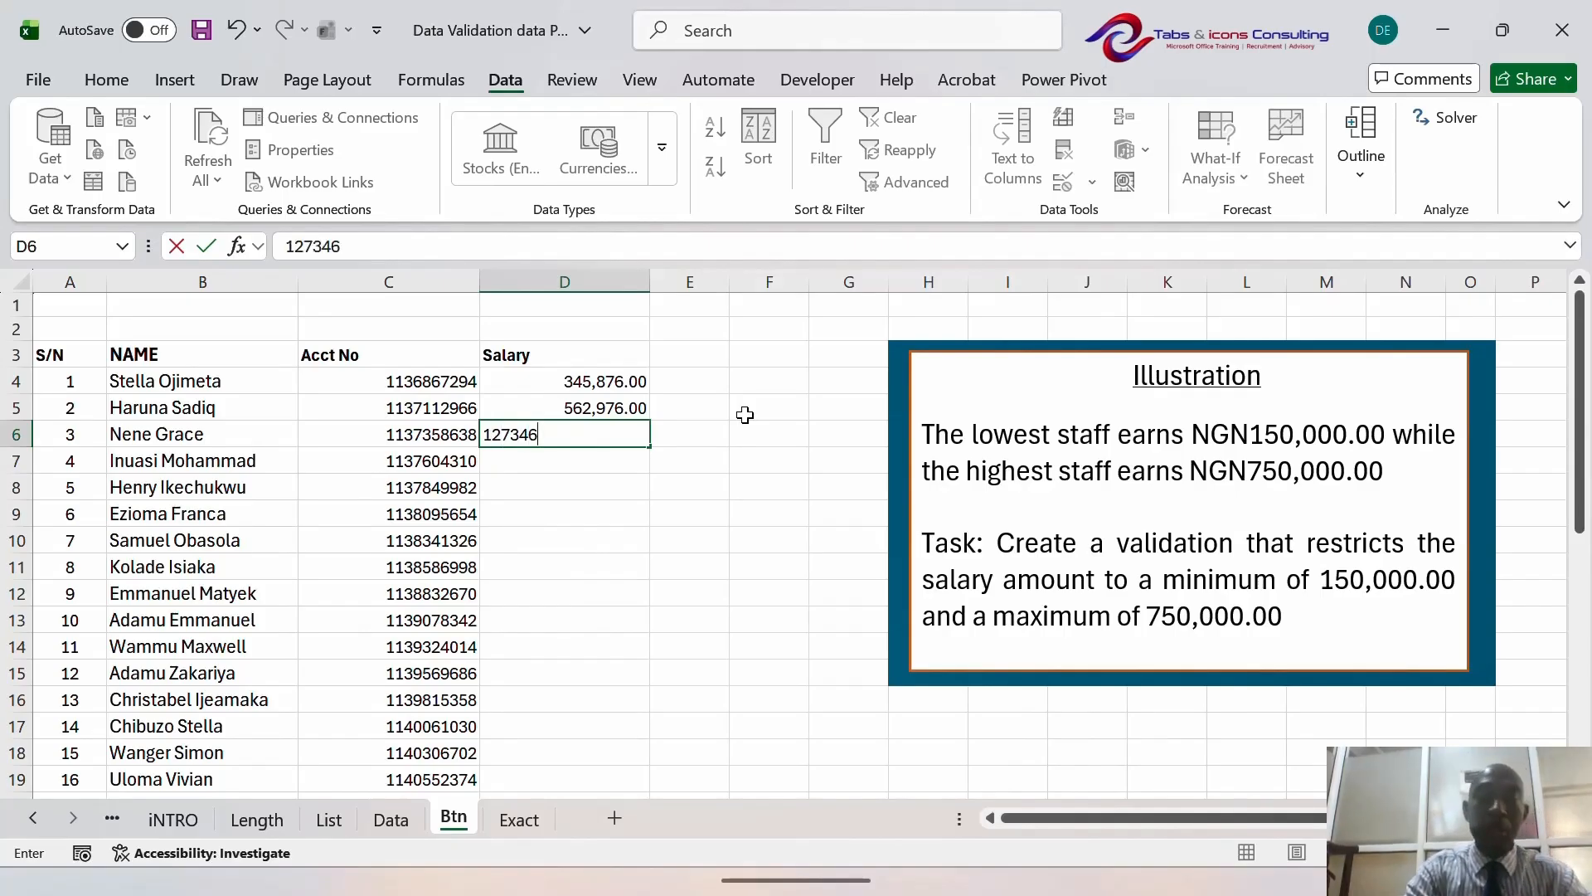
key("Return")
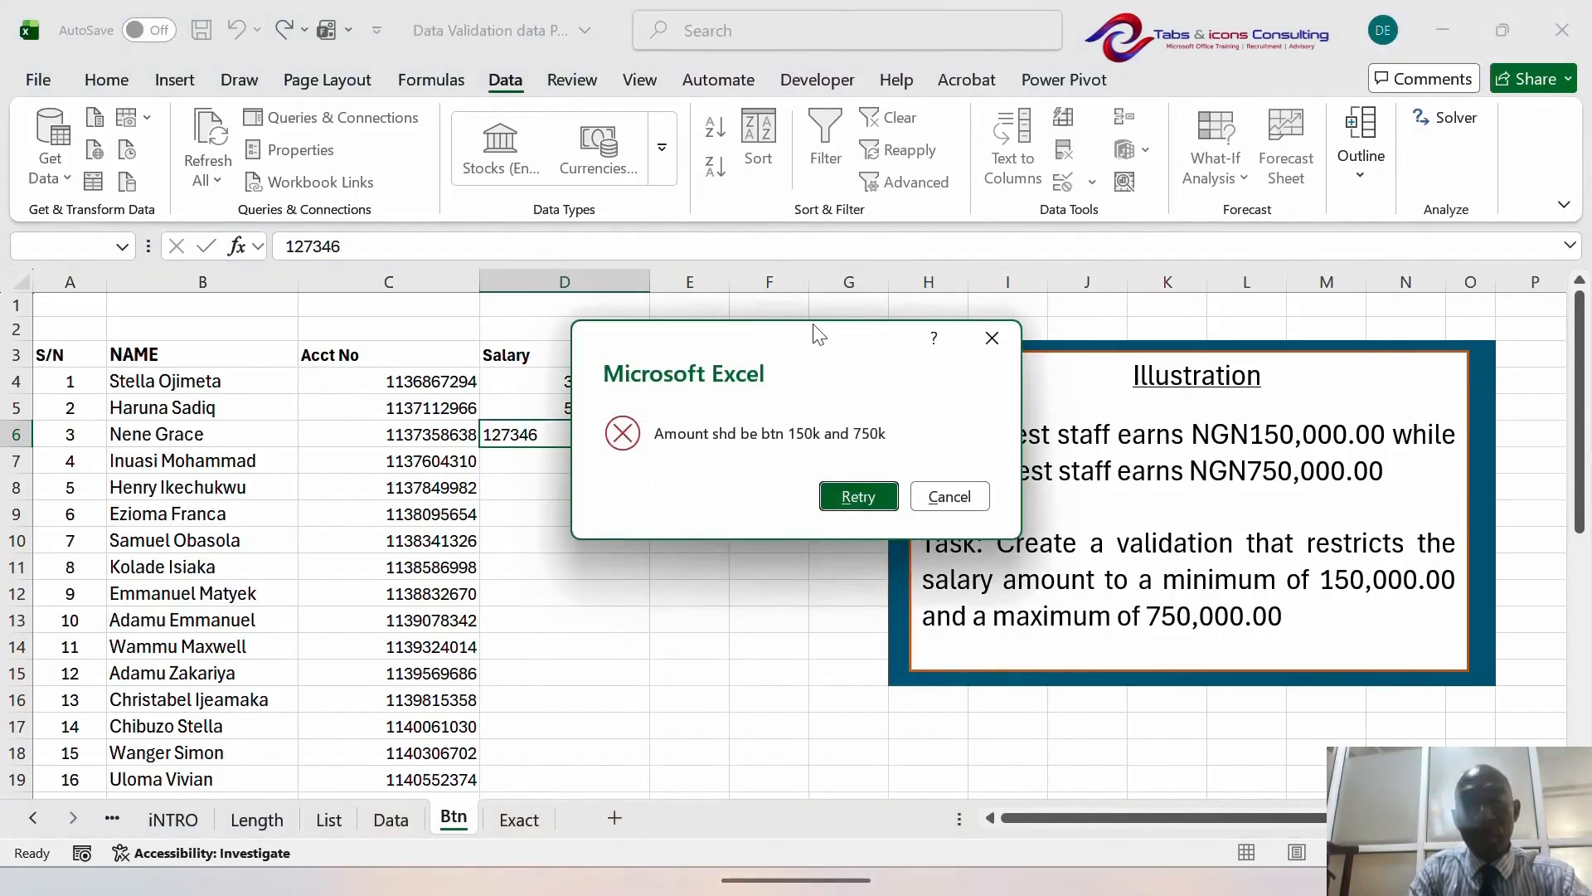
left_click(991, 339)
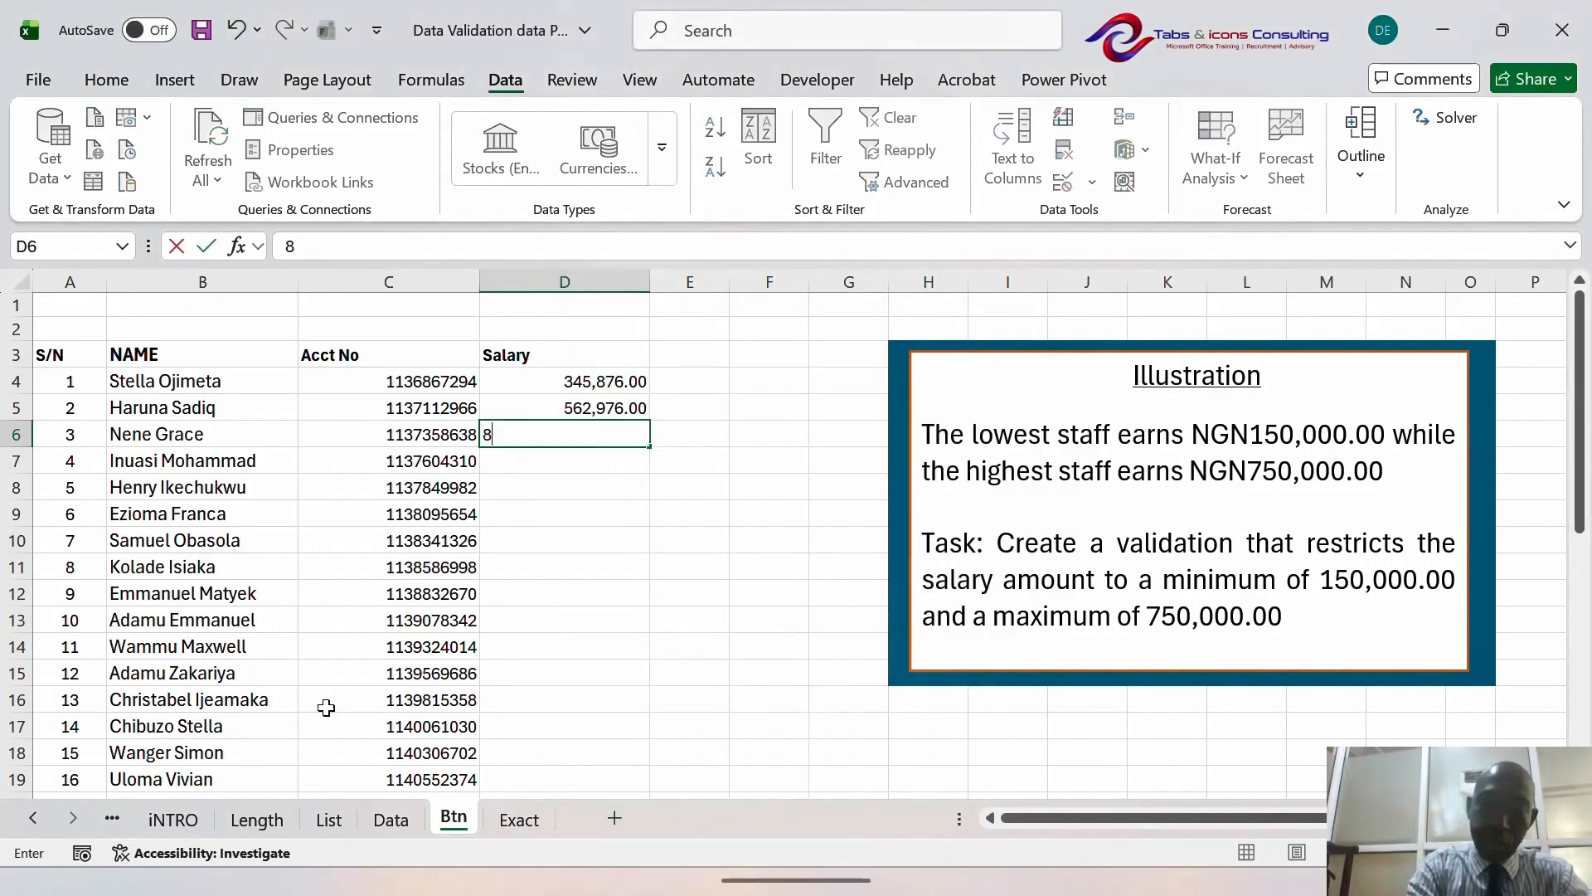
type("800000")
key("Return")
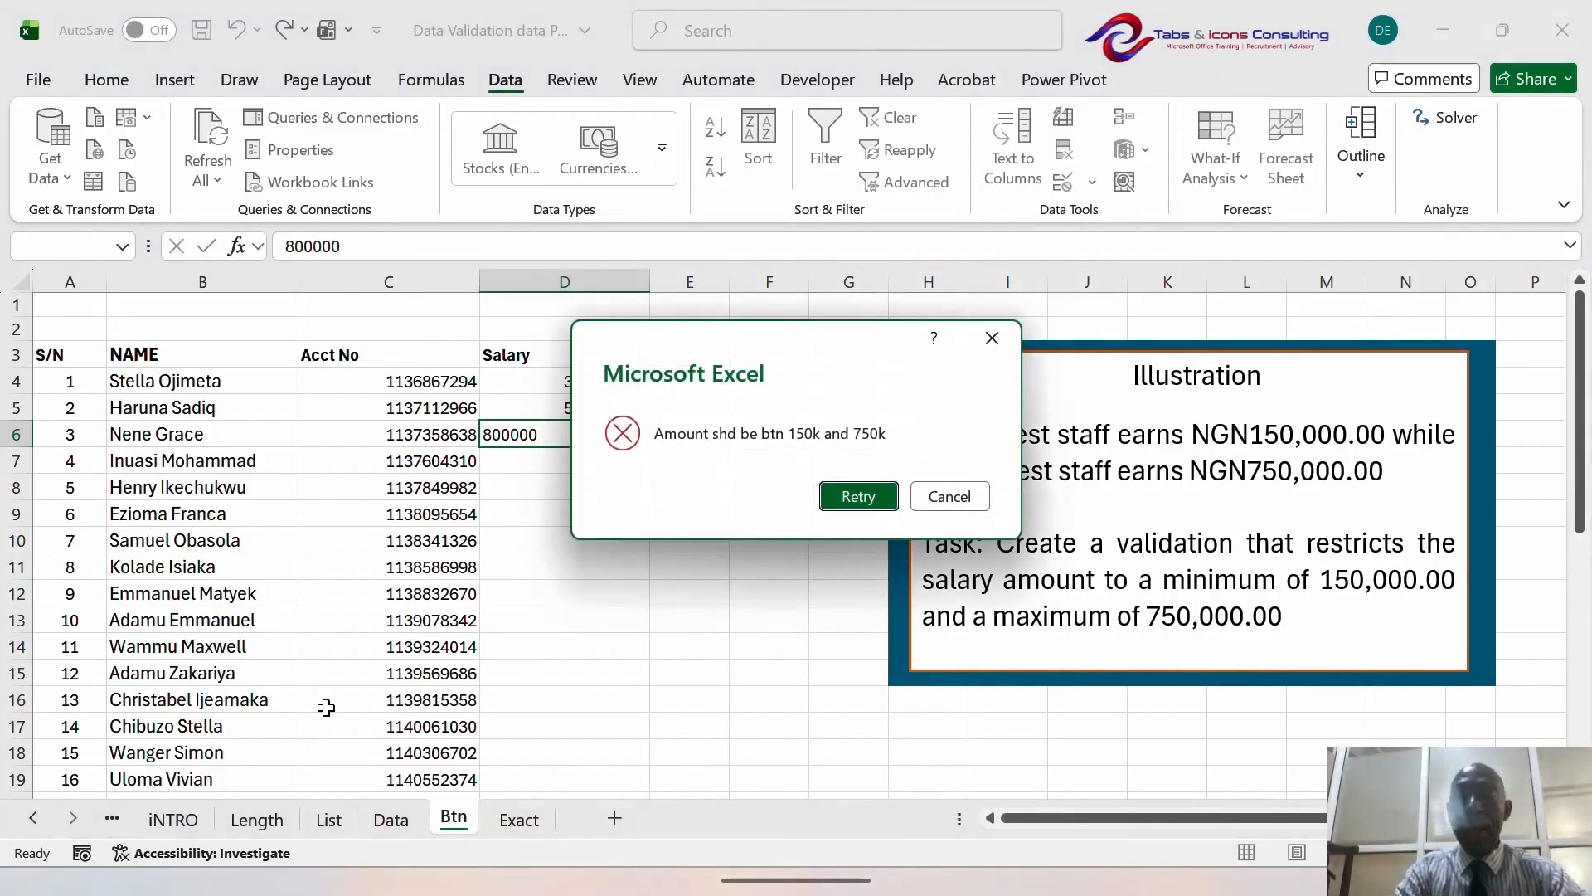
key("Escape")
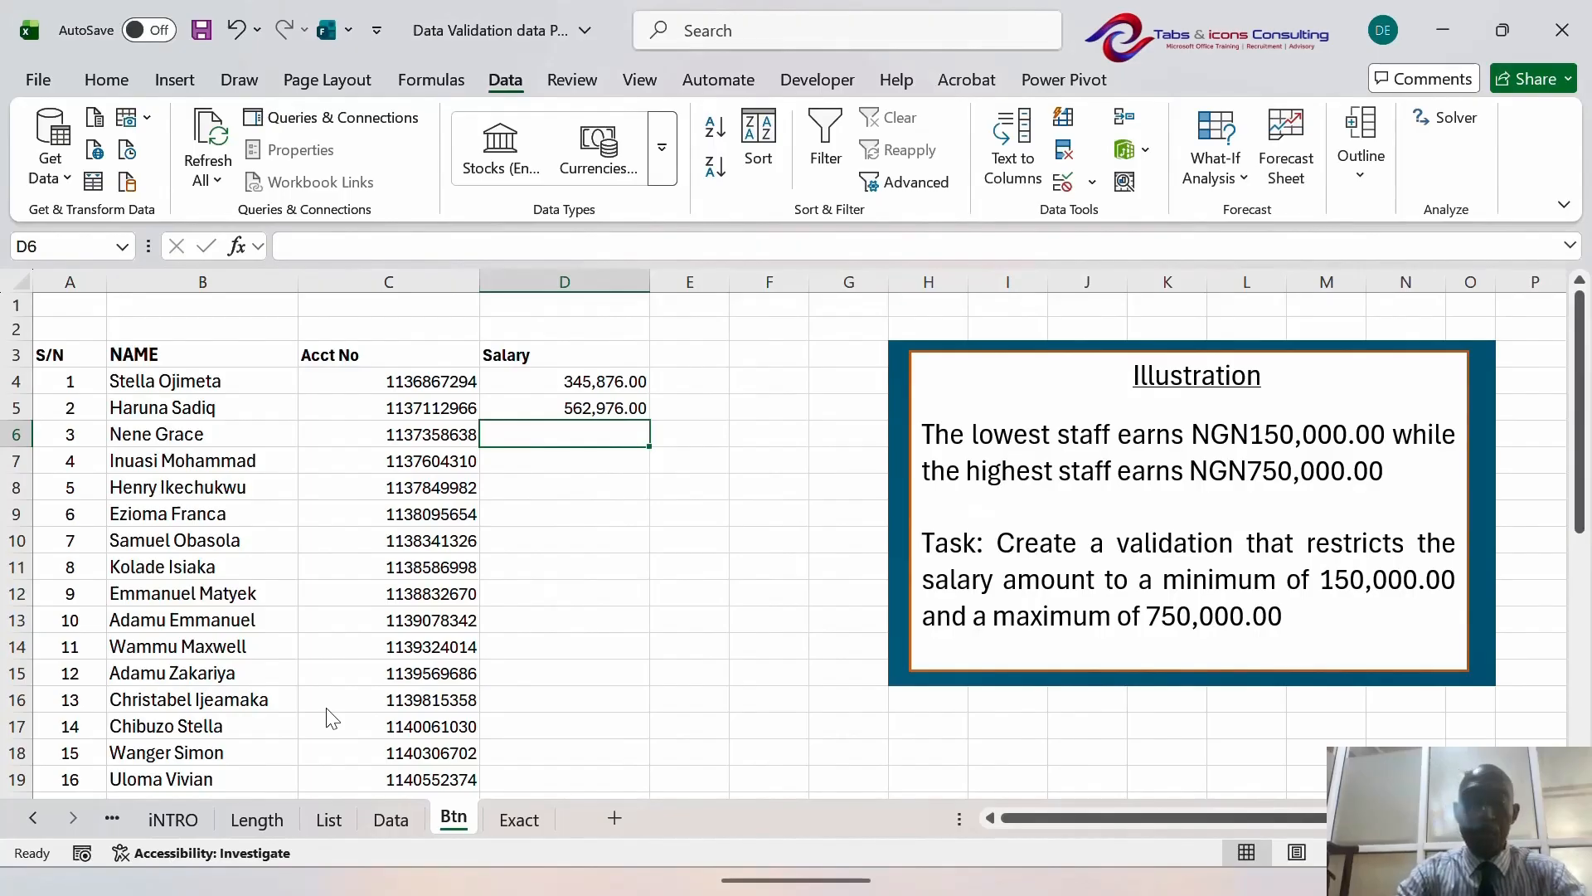
left_click(565, 522)
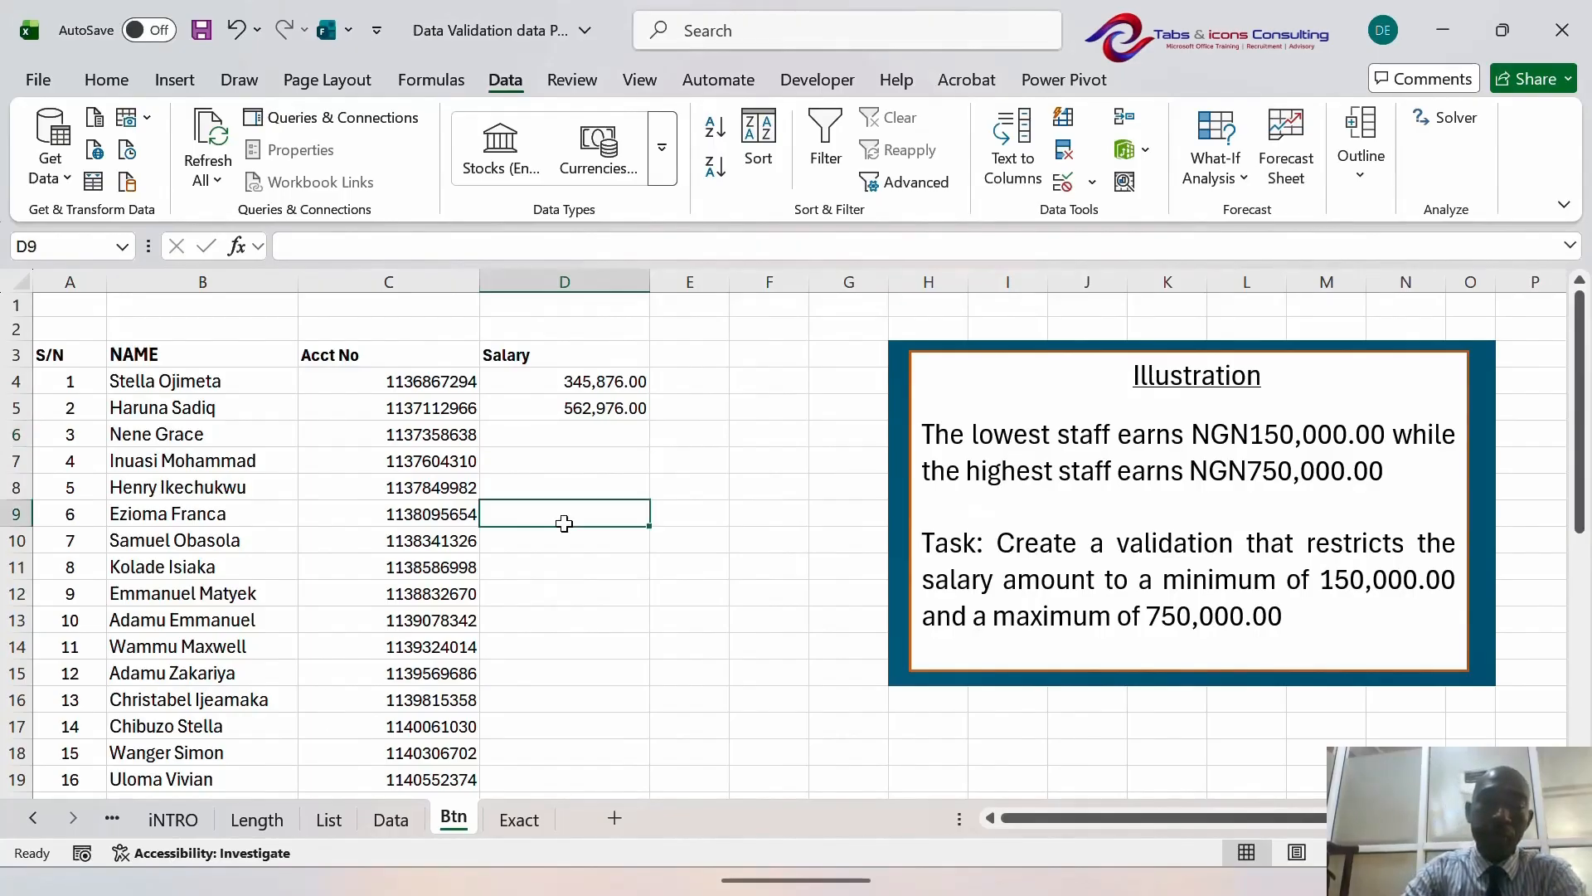
left_click(571, 431)
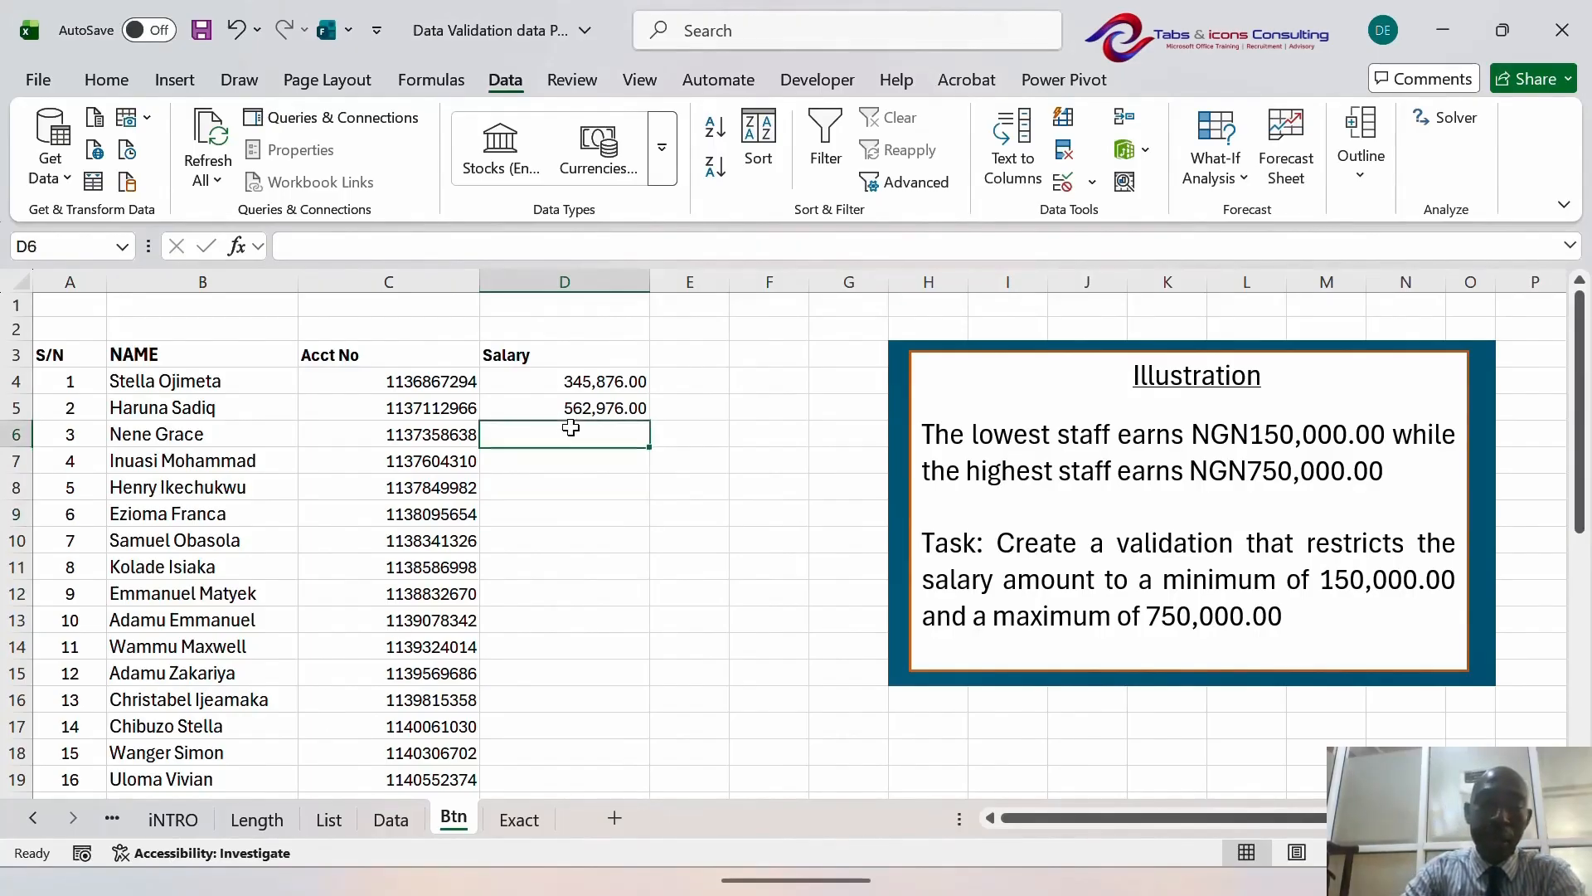
- Switch to the Exact sheet and select the first ACCT NO cell, C4
left_click(518, 821)
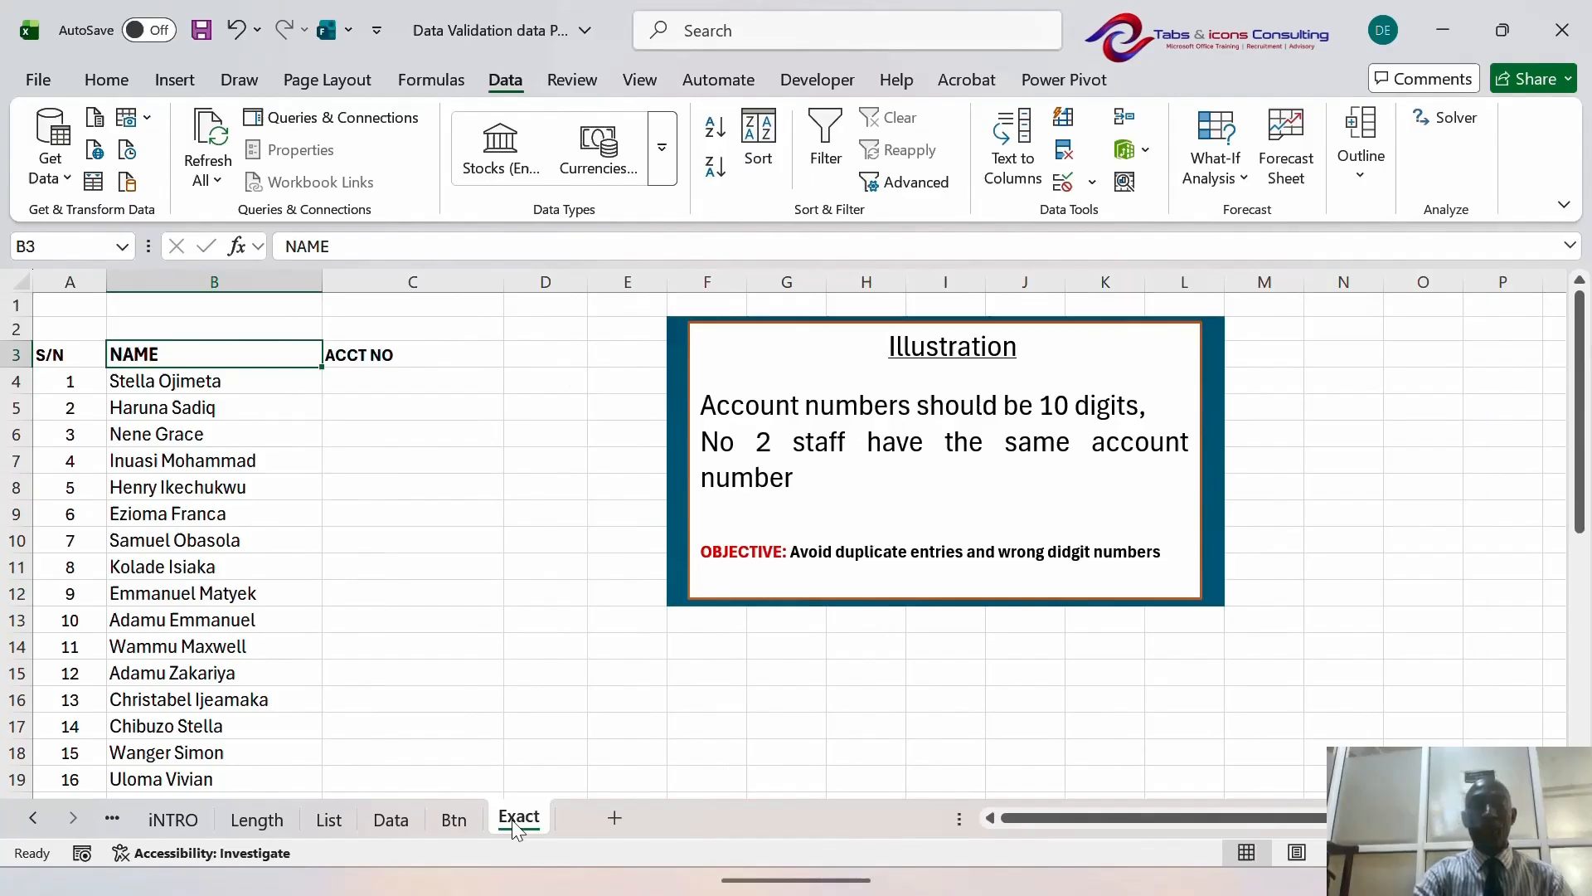
key("Down")
key("Right")
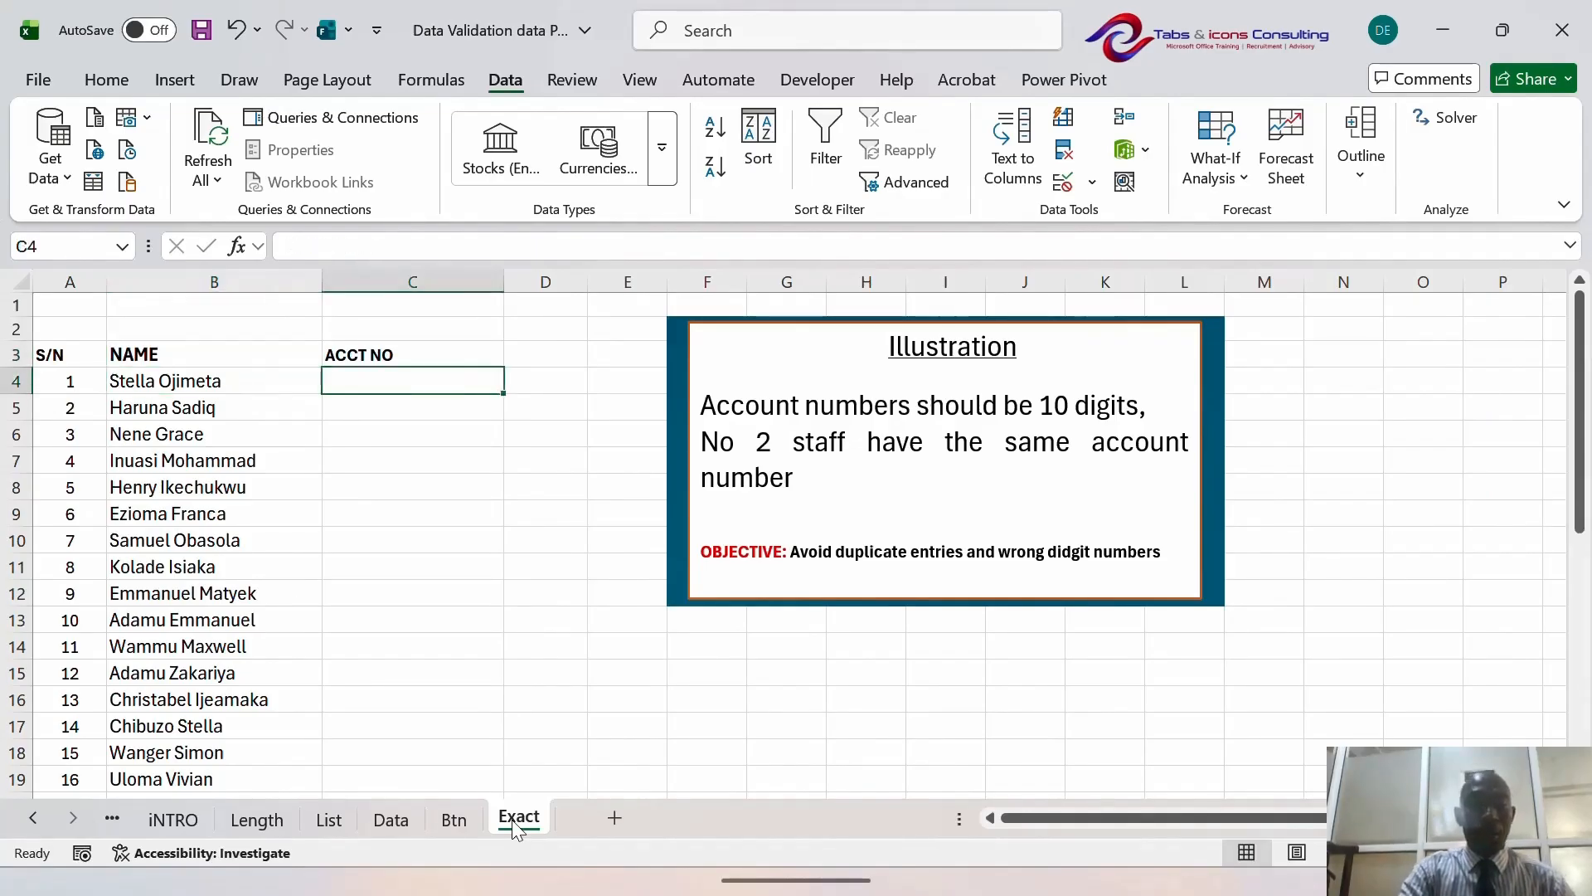
key("Left")
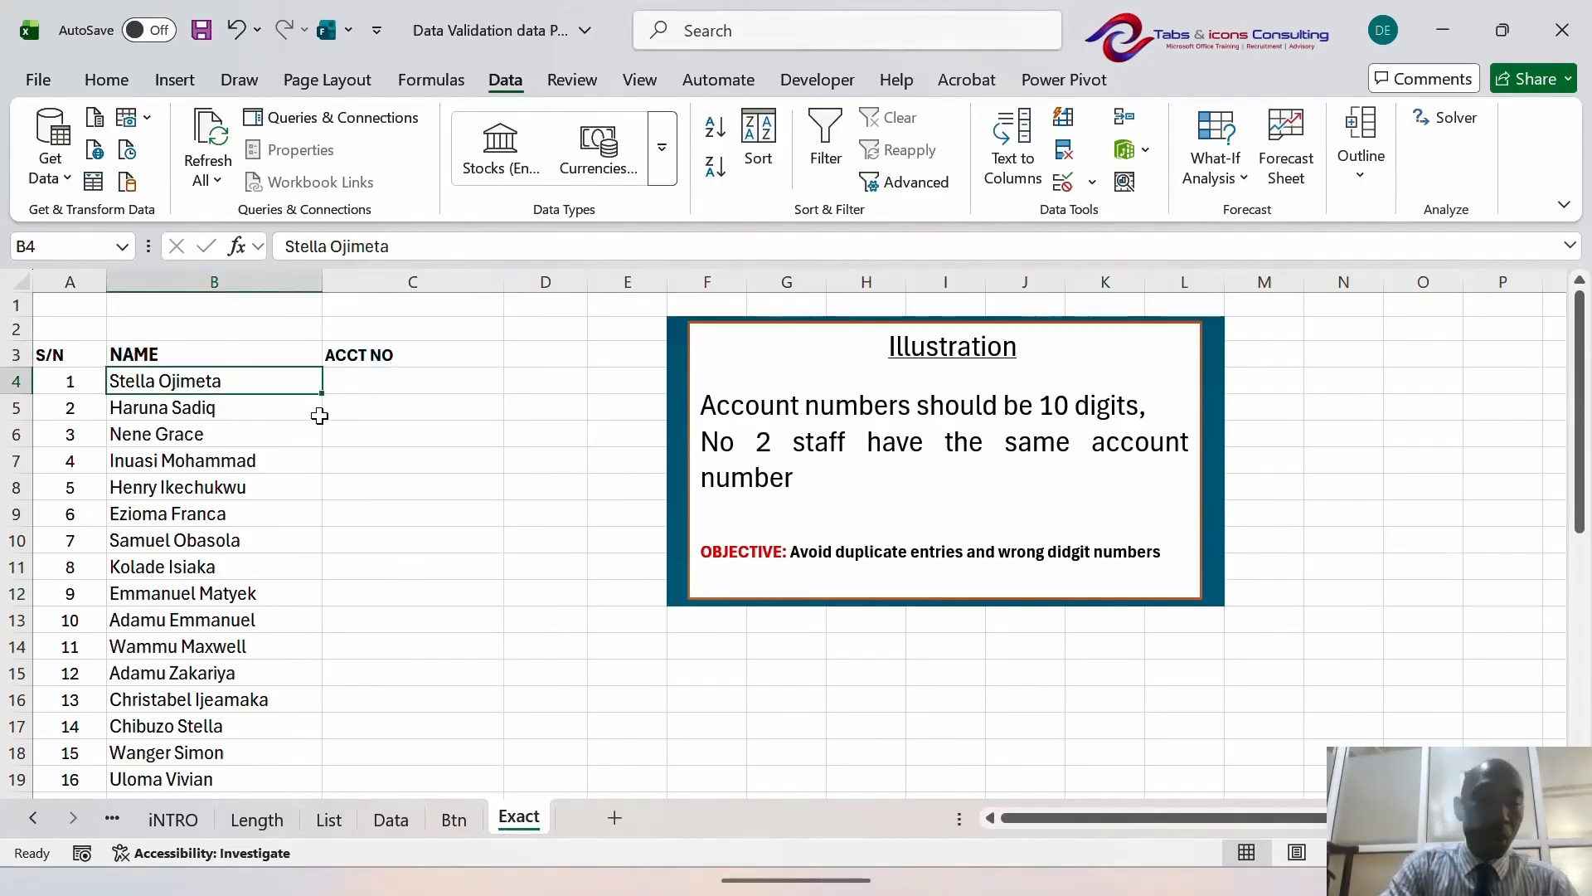
left_click(373, 388)
left_click(237, 389)
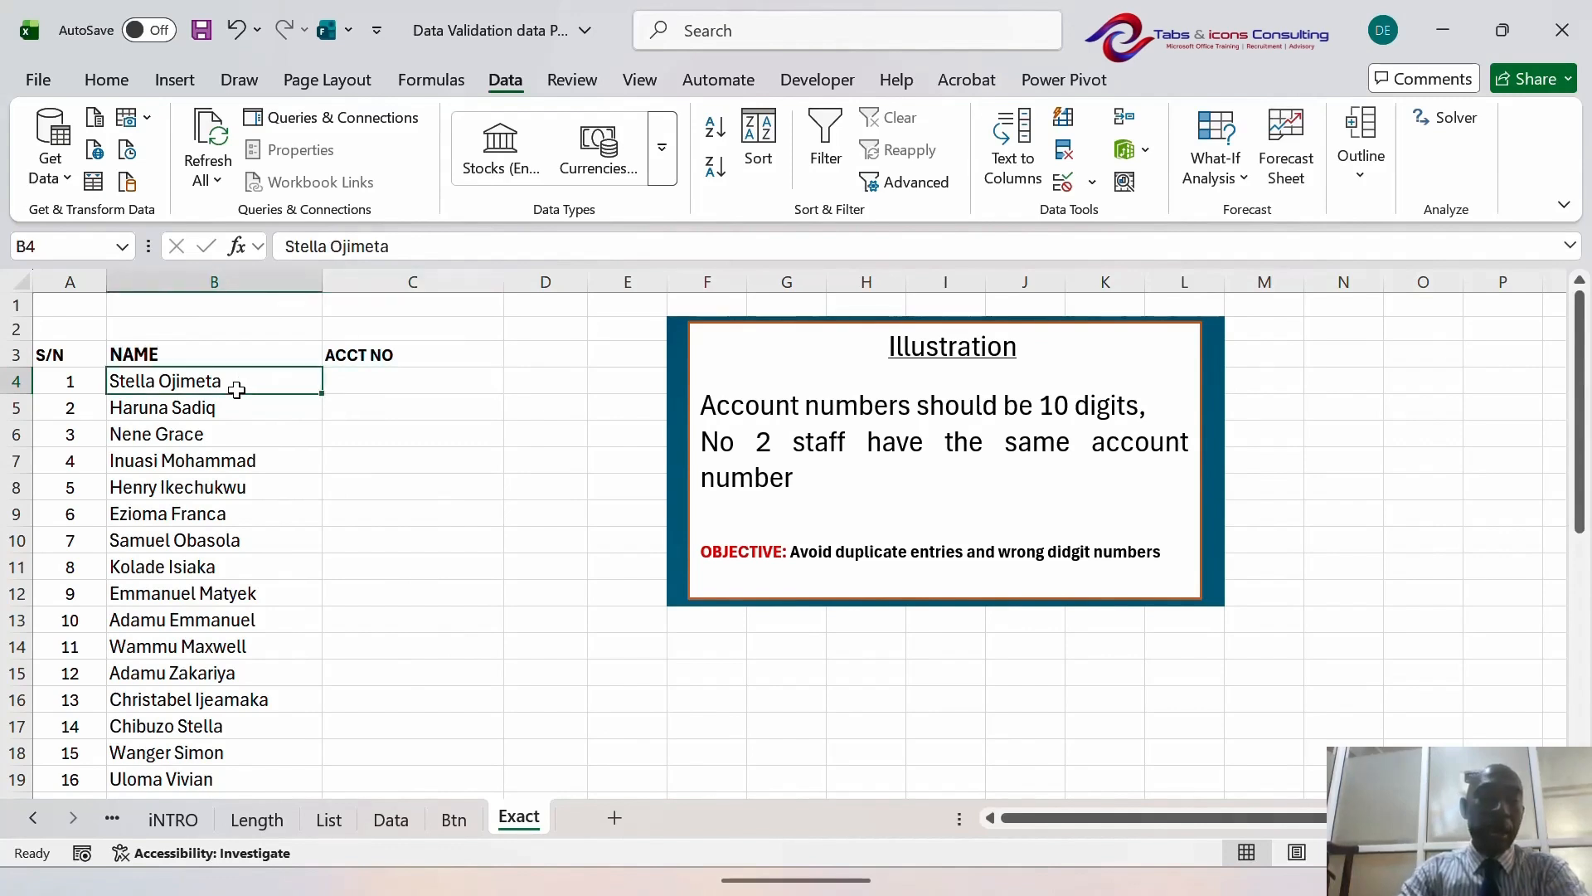
left_click(379, 384)
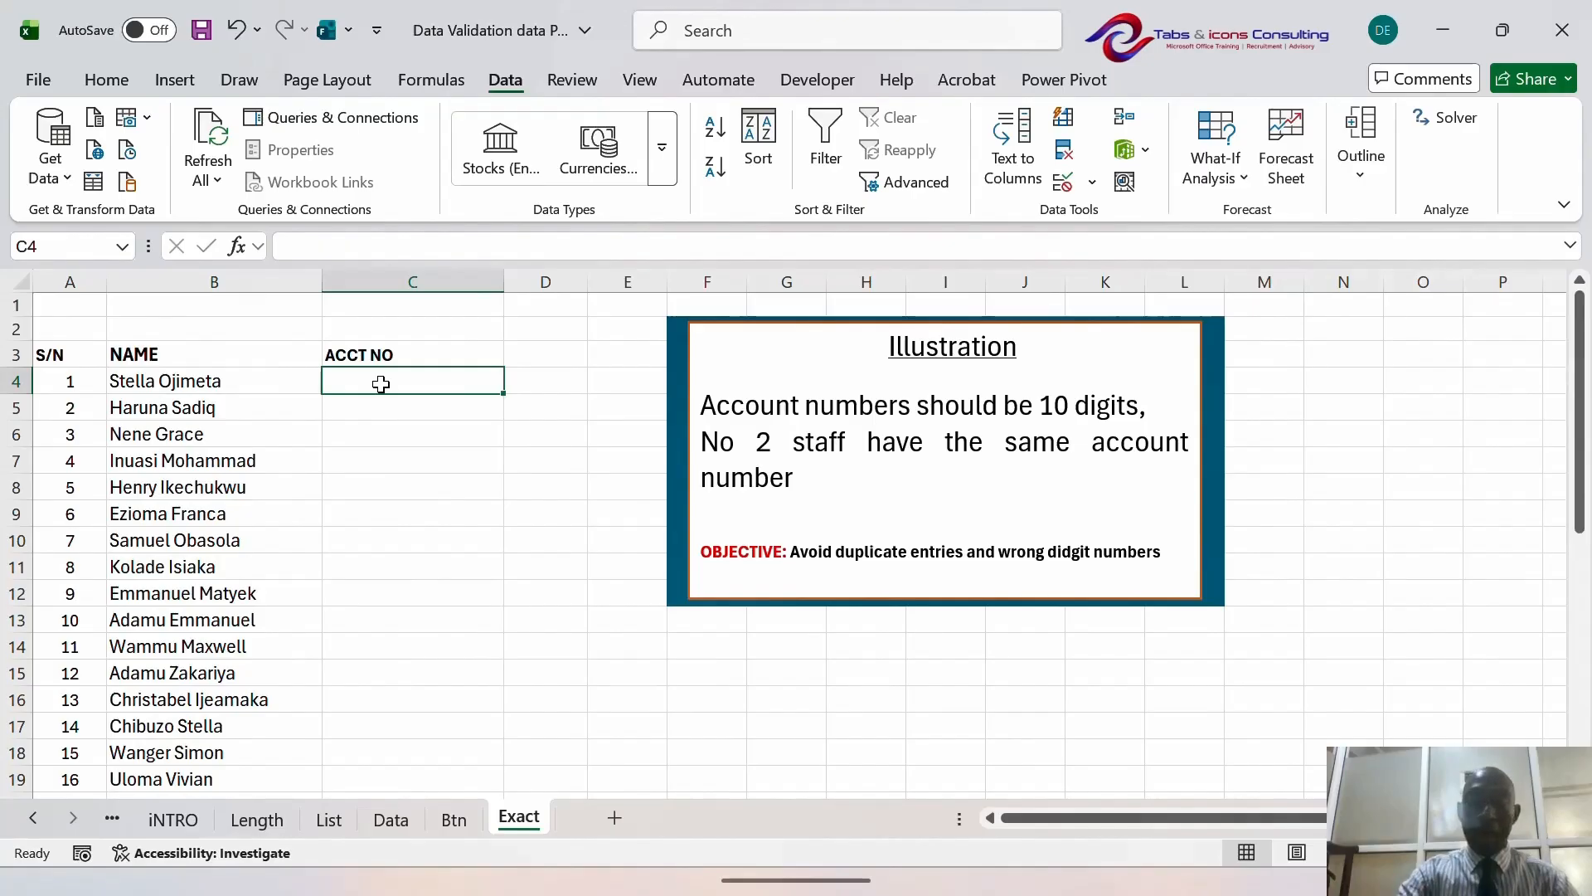
- Check the empty ACCT NO column and leave cell C4 selected
key("Down")
key("Up")
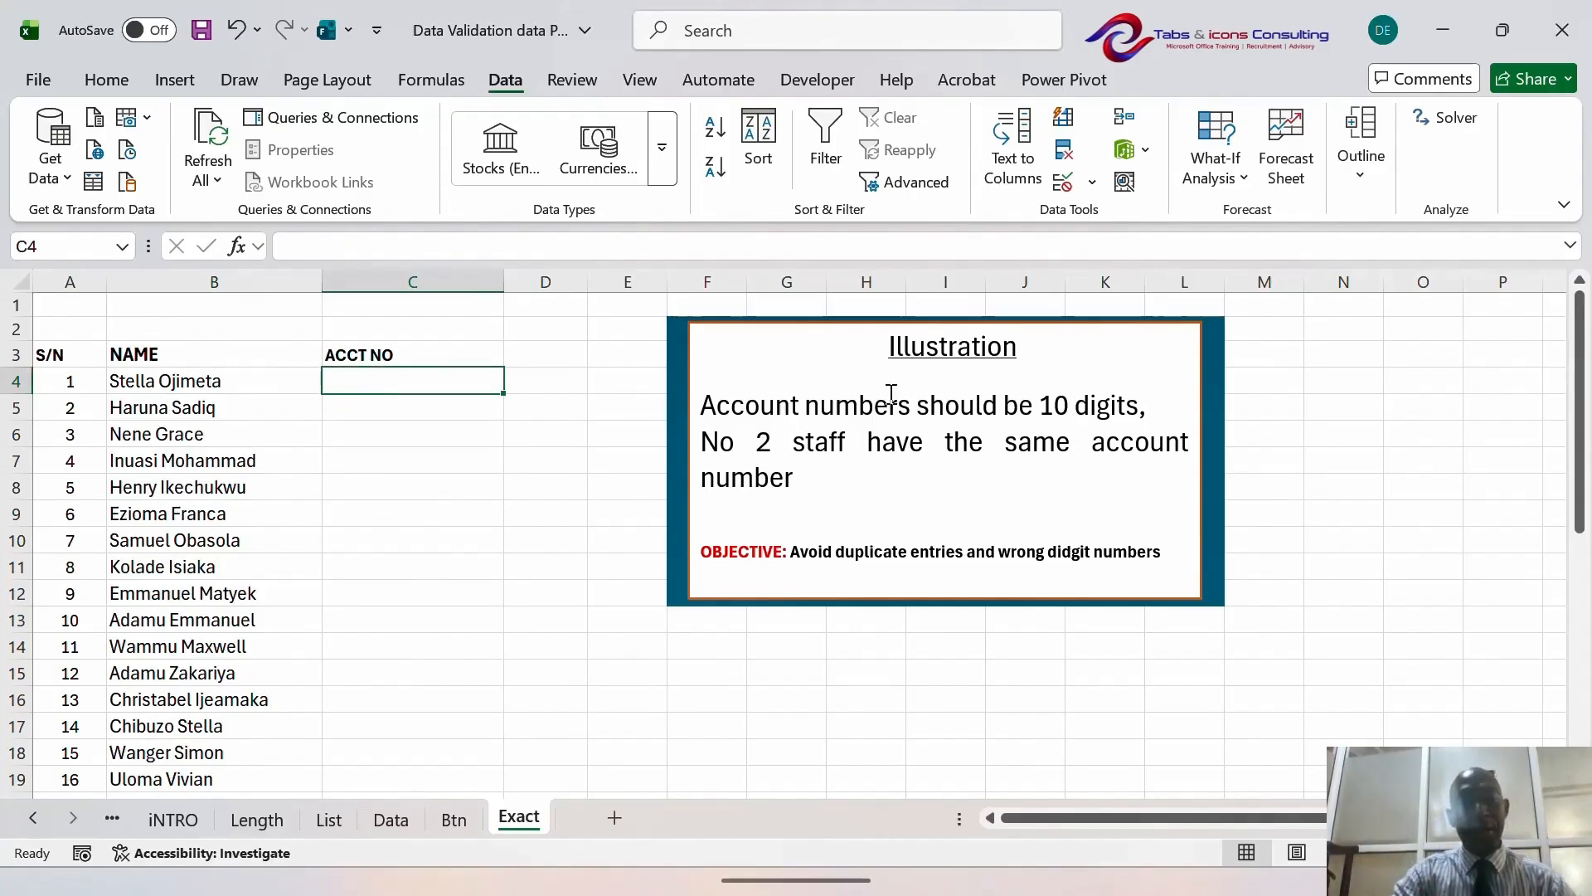
left_click(528, 358)
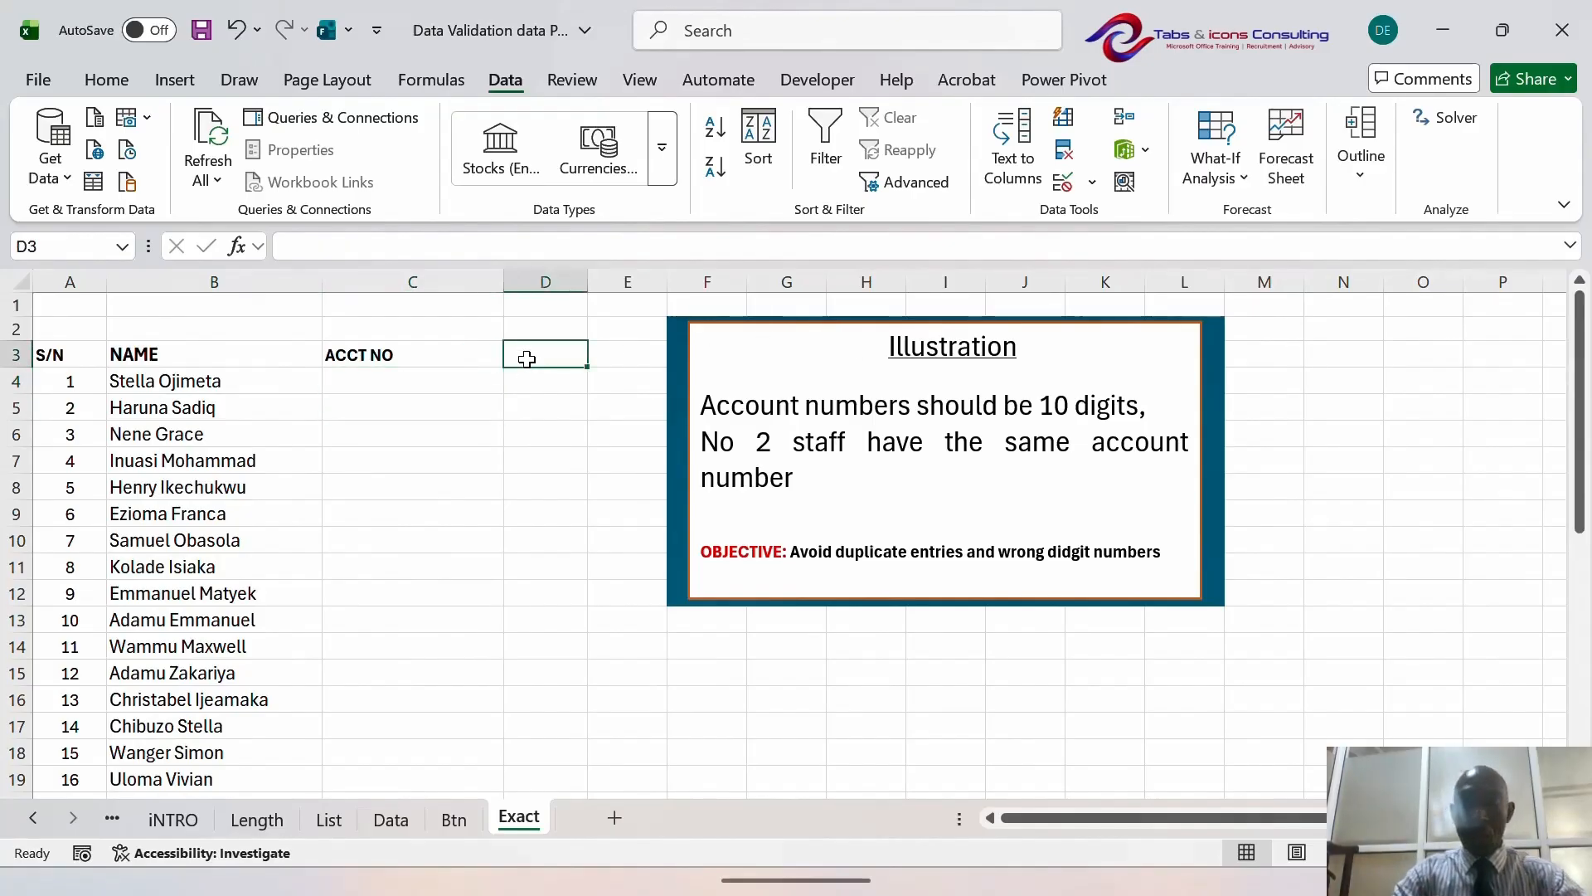
key("Left")
key("Down")
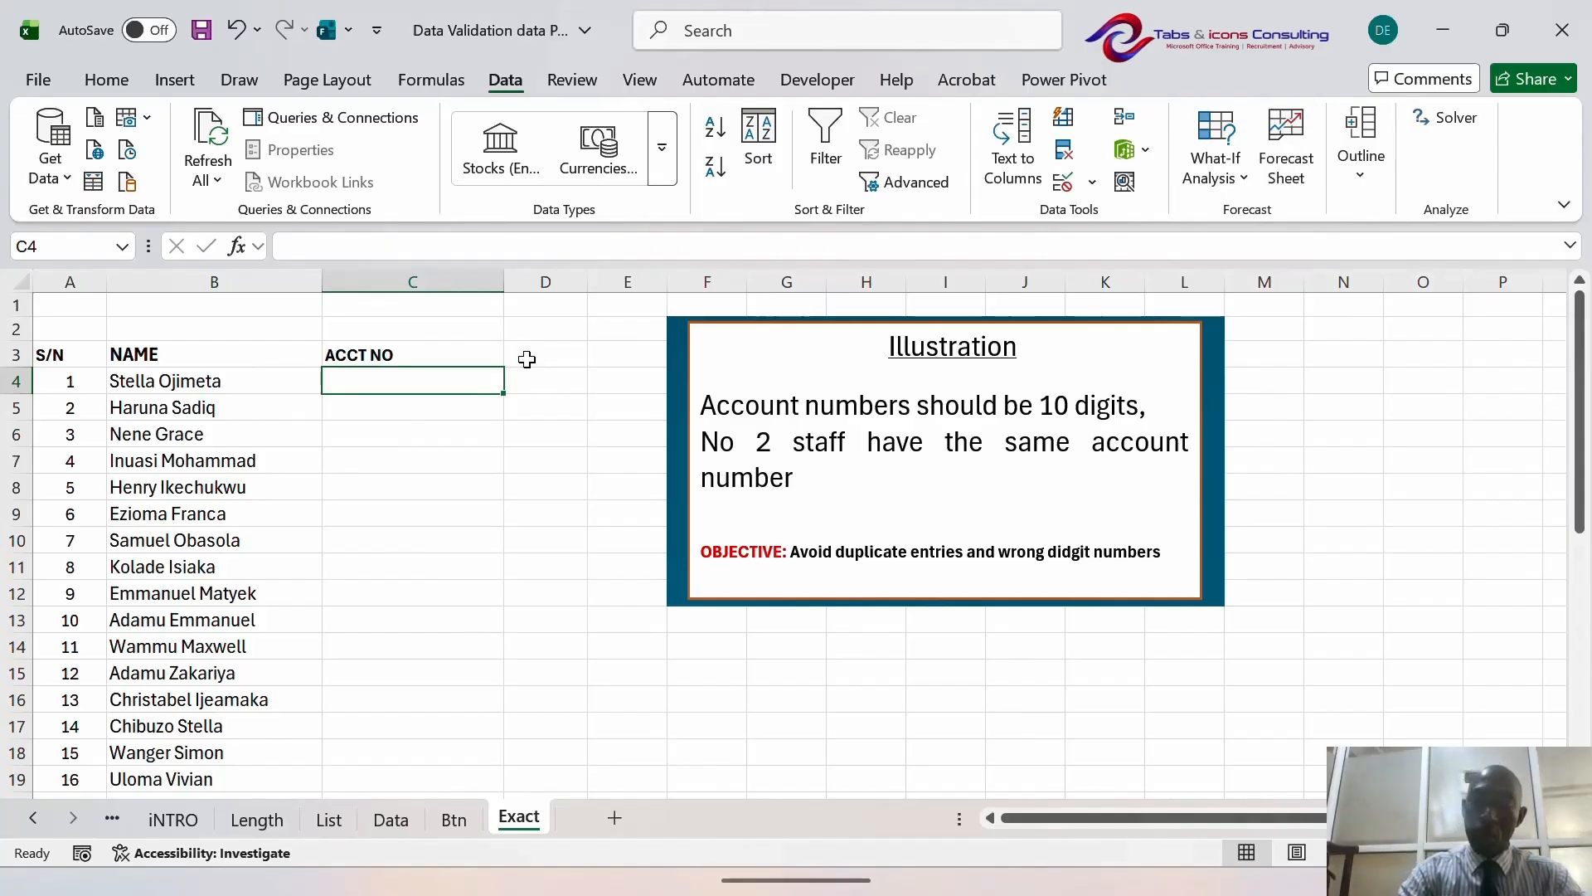
key("Down")
key("Up")
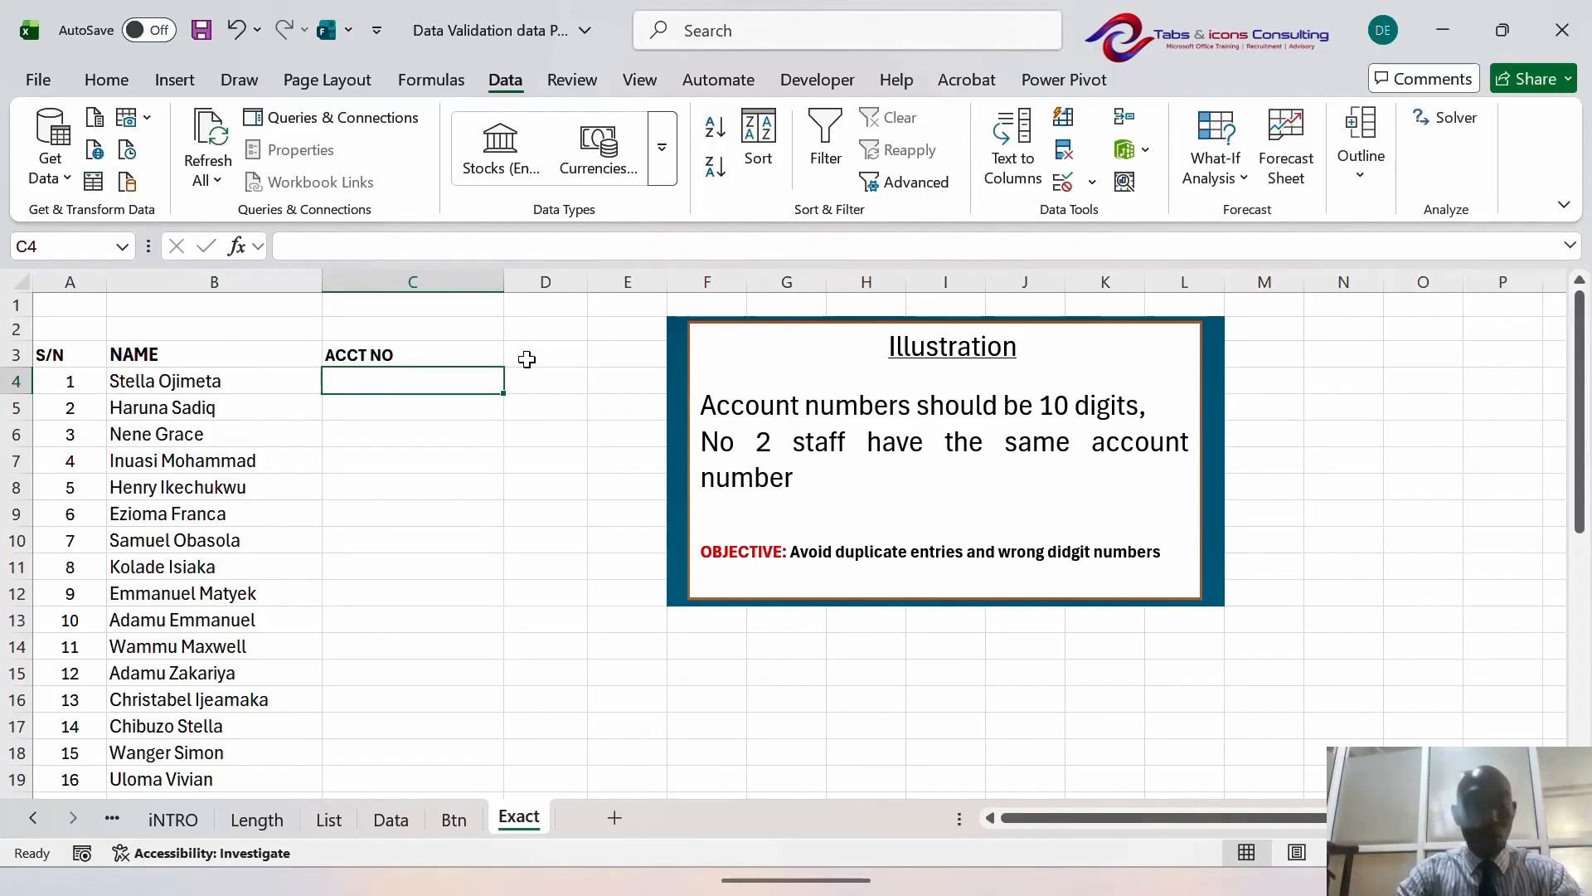
- Select the ACCT NO cells C4:C37 and open the Data Validation dialog
key("shift+Down")
key("shift+Down")
key("shift+Down")
key("shift+Down")
key("shift+Down")
key("shift+Down")
key("shift+Down")
key("shift+Down")
key("shift+Down")
key("shift+Down")
key("shift+Down")
key("shift+Down")
key("shift+Down")
key("shift+Down")
key("shift+Down")
key("shift+Down")
key("shift+Down")
key("shift+Down")
key("shift+Down")
key("shift+Down")
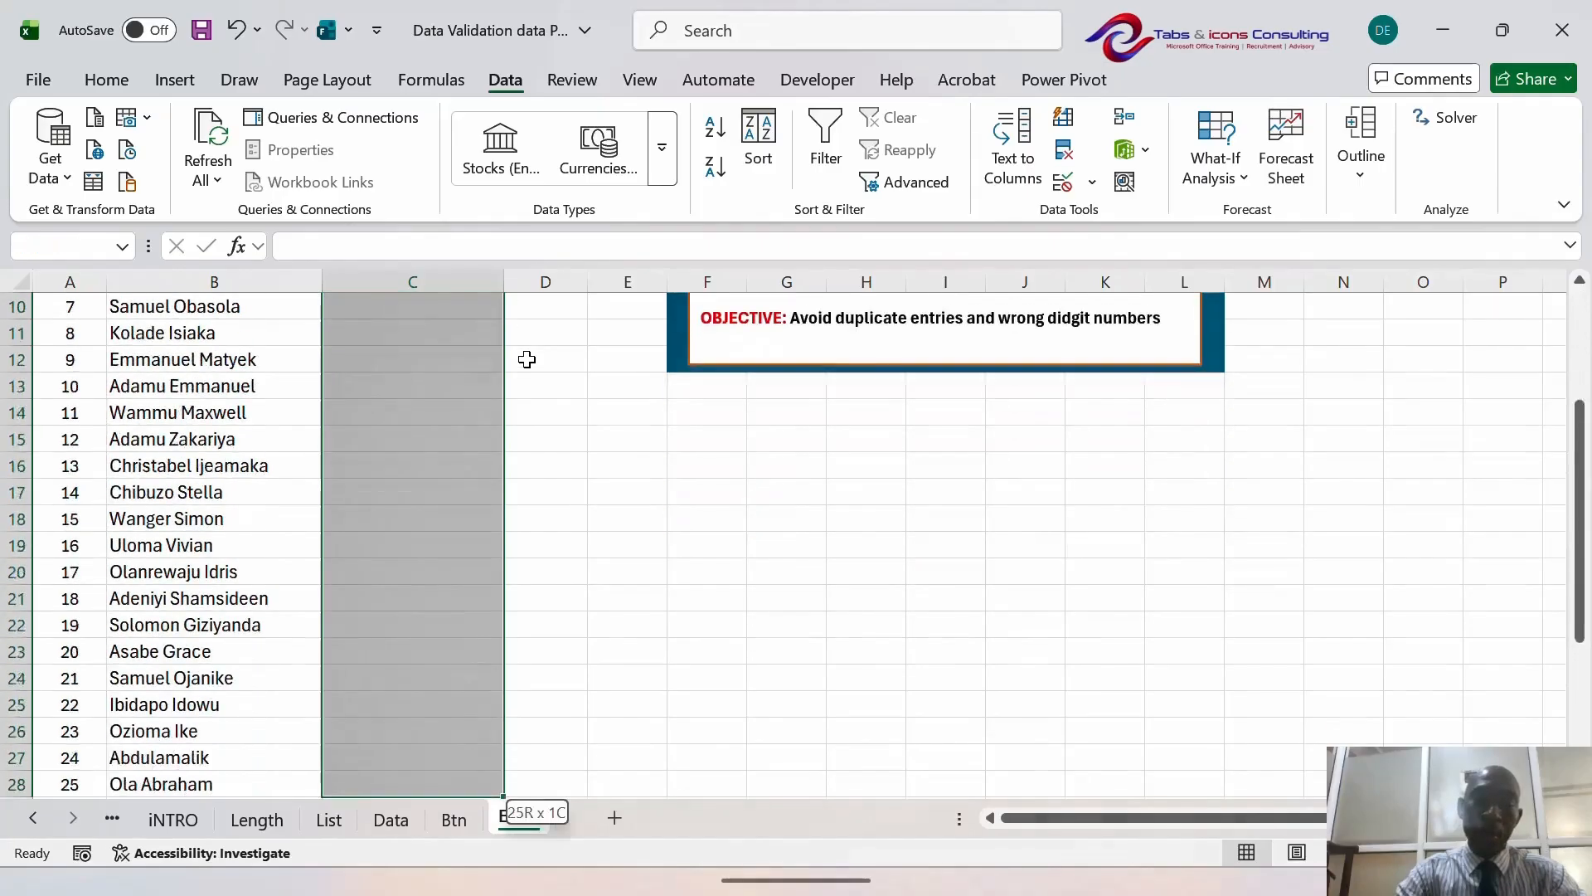
key("shift+Down")
key("shift+Down")
key("shift+Down")
key("shift+Down")
key("shift+Down")
key("shift+Down")
key("shift+Down")
key("shift+Down")
key("shift+Down")
key("shift+Down")
key("shift+Down")
key("shift+Down")
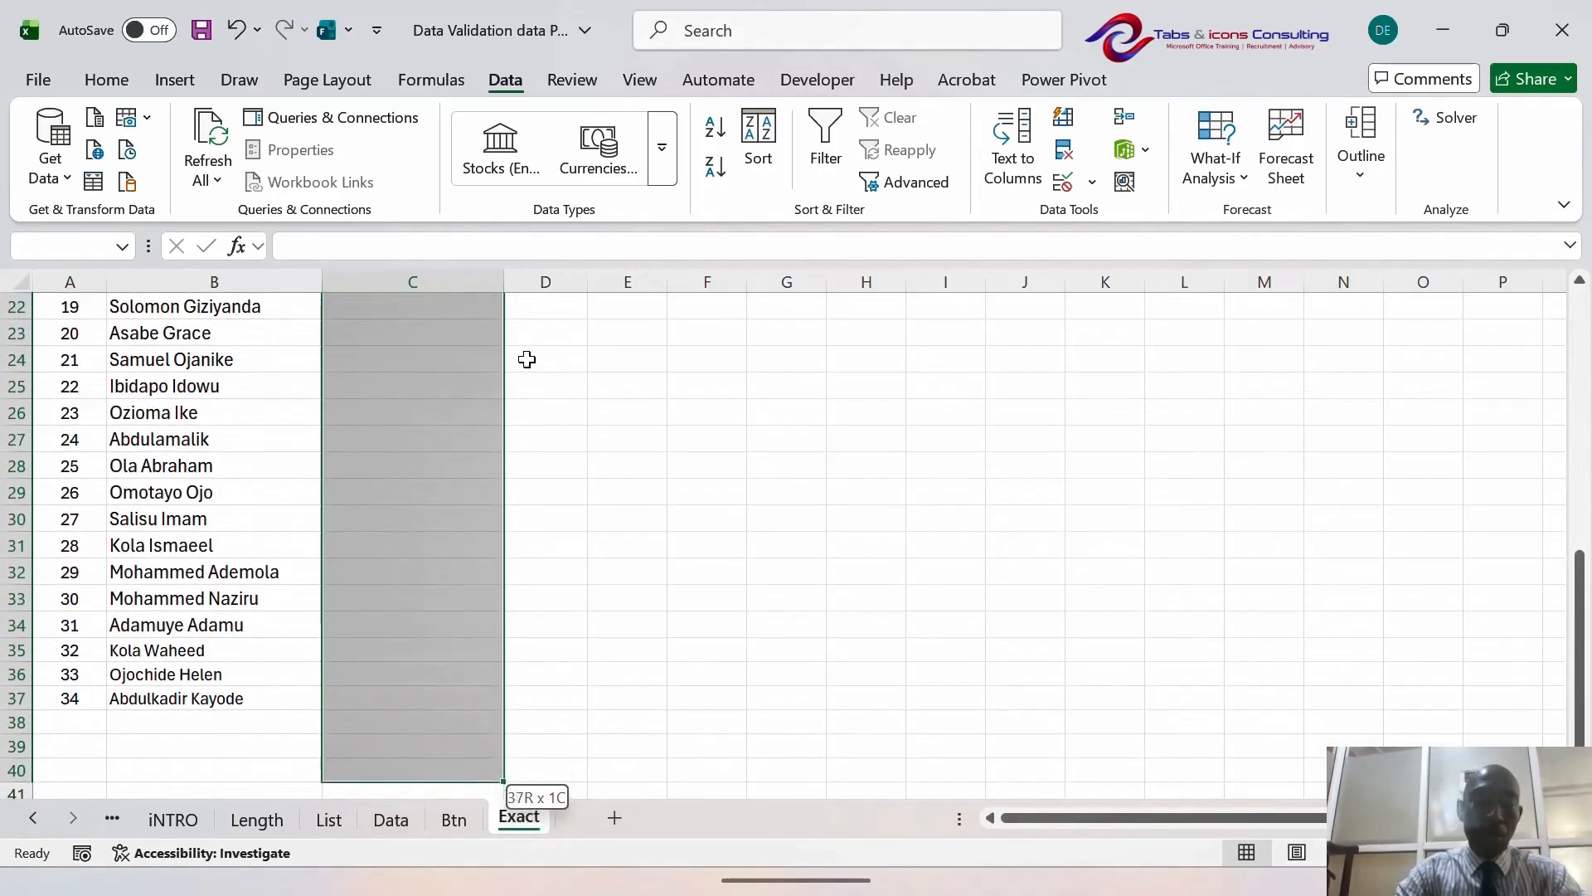
key("shift+Up")
key("shift+Up")
key("shift+Up")
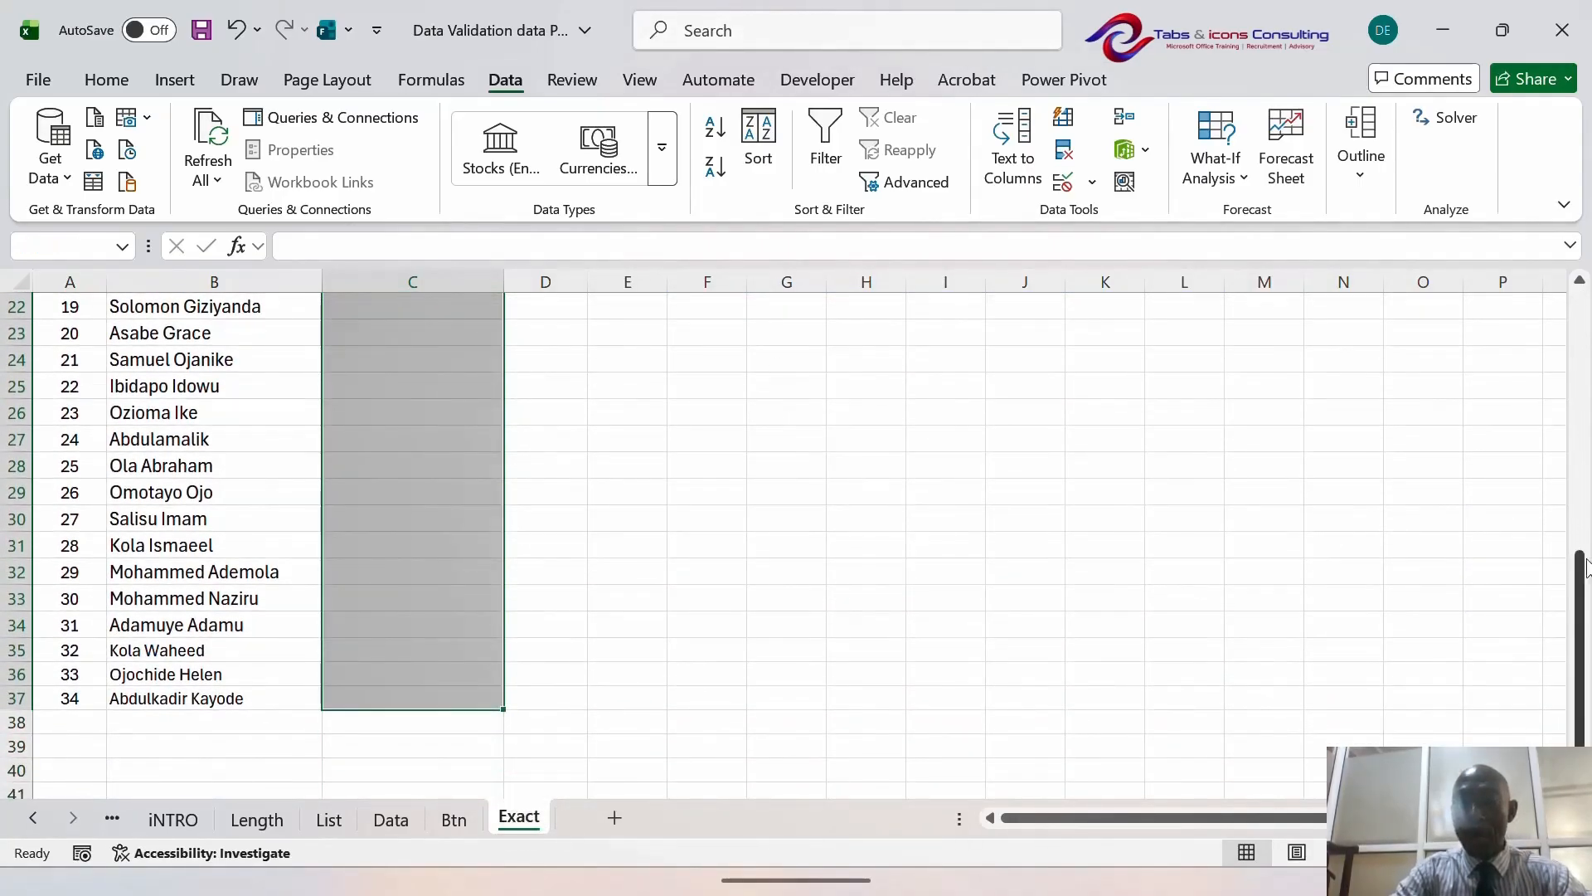
left_click_drag(1579, 589, 1578, 328)
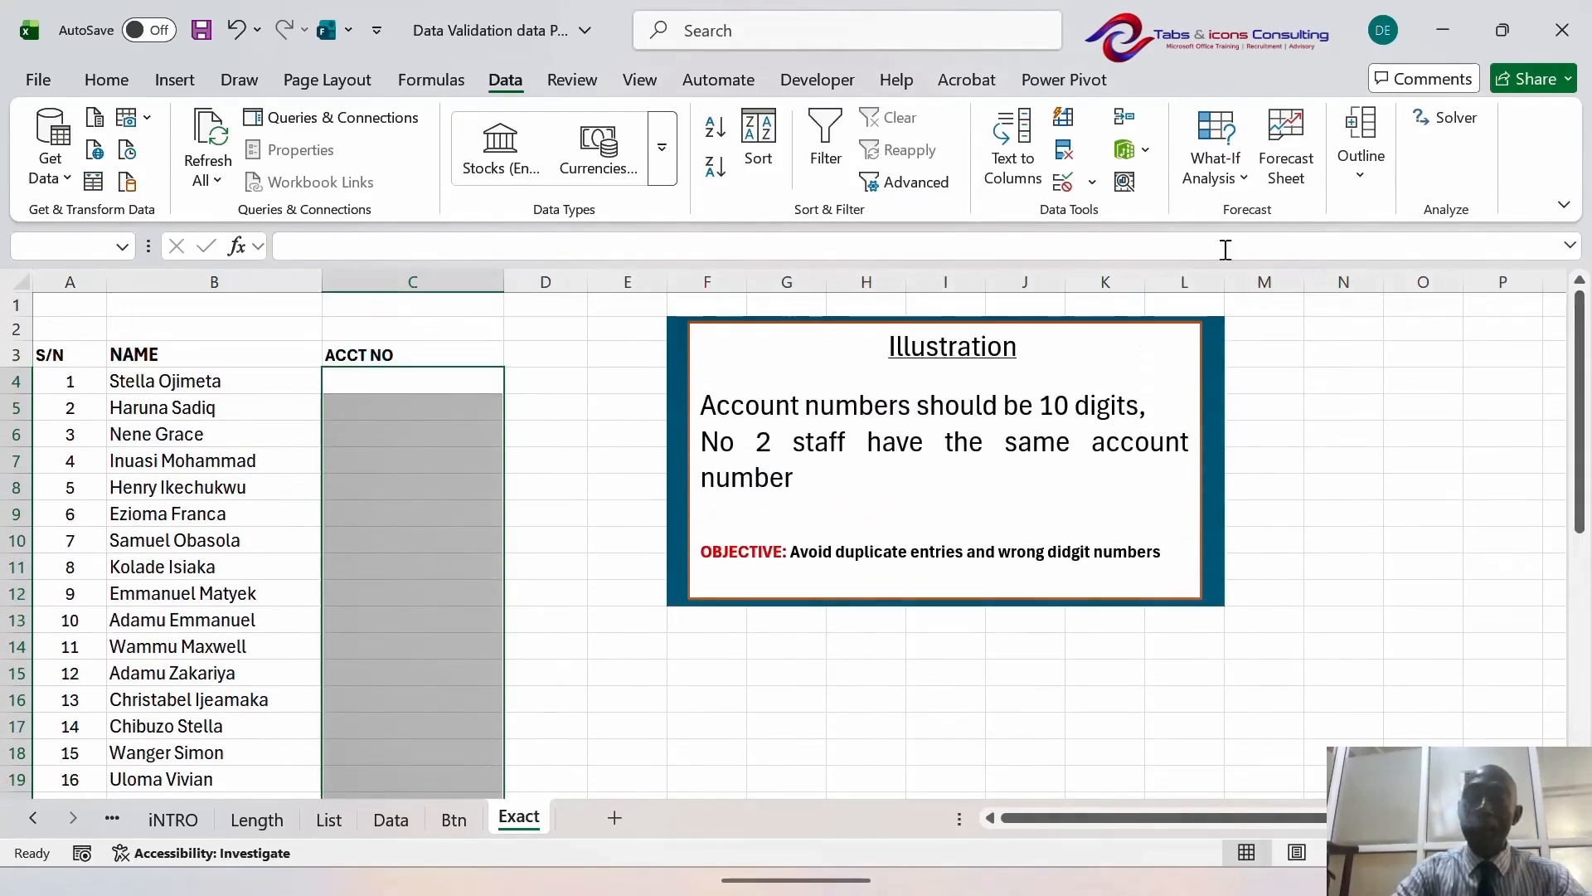
left_click(1091, 182)
left_click(1119, 219)
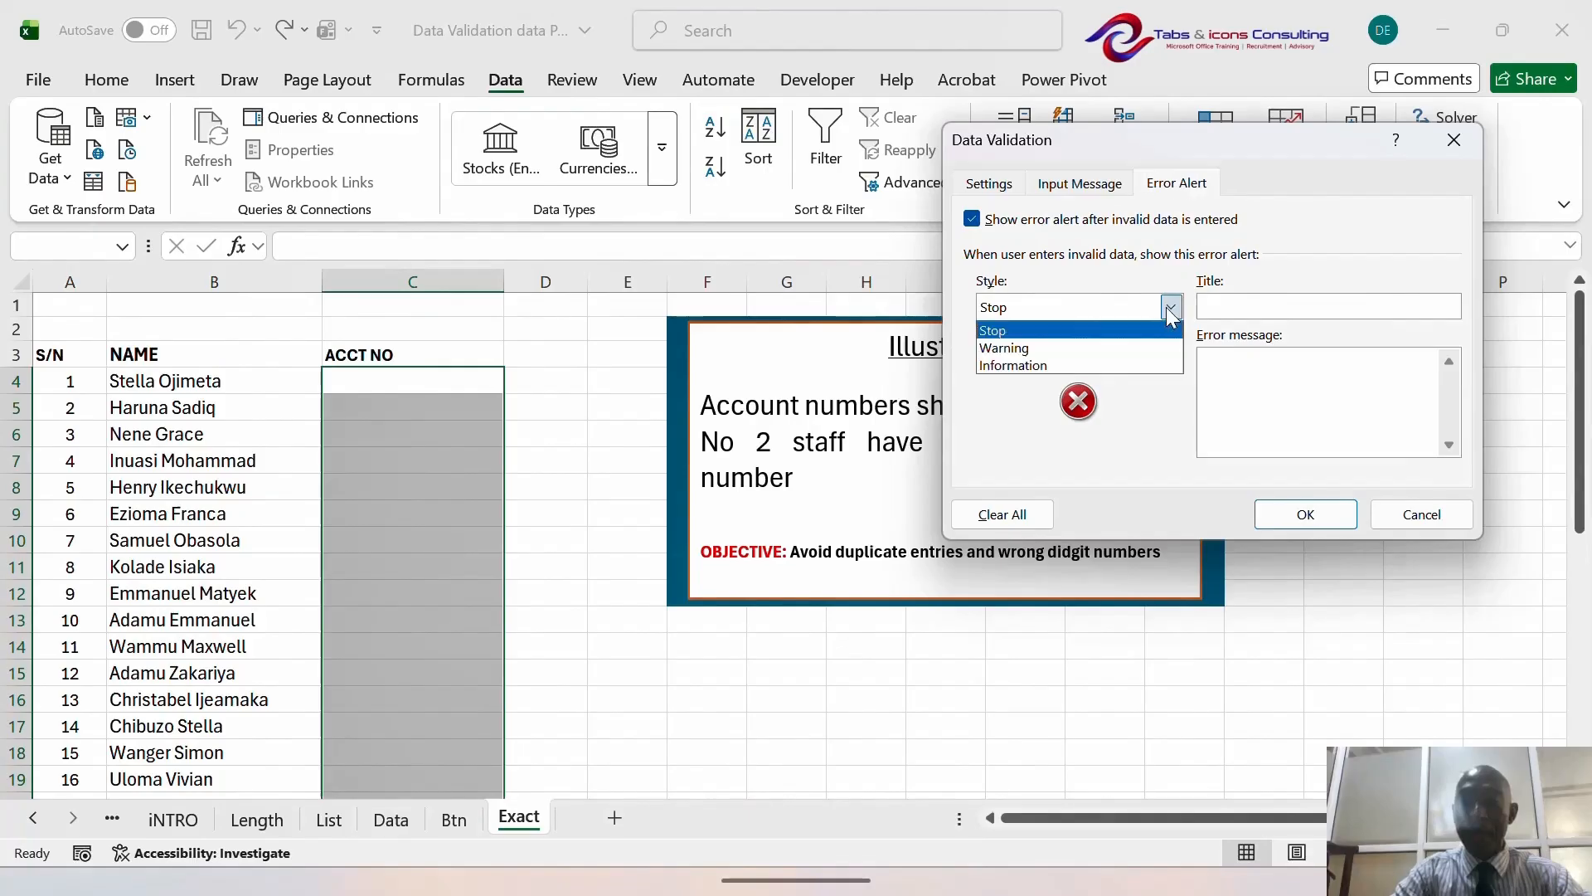
- Set the validation to allow Text length equal to 10
left_click(1169, 307)
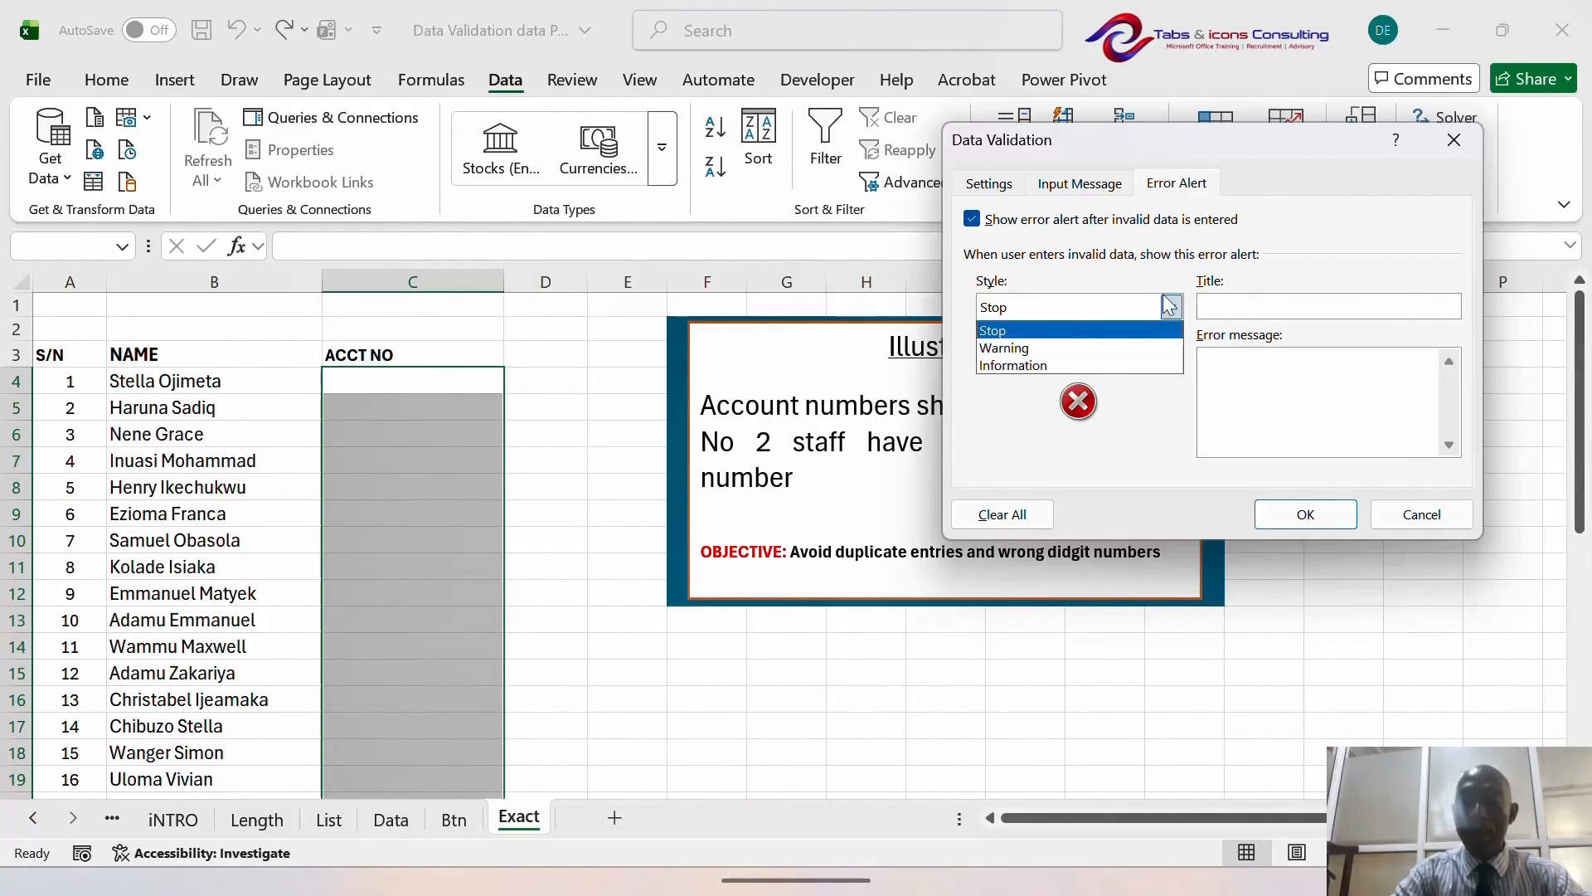
left_click(1006, 188)
left_click(1142, 272)
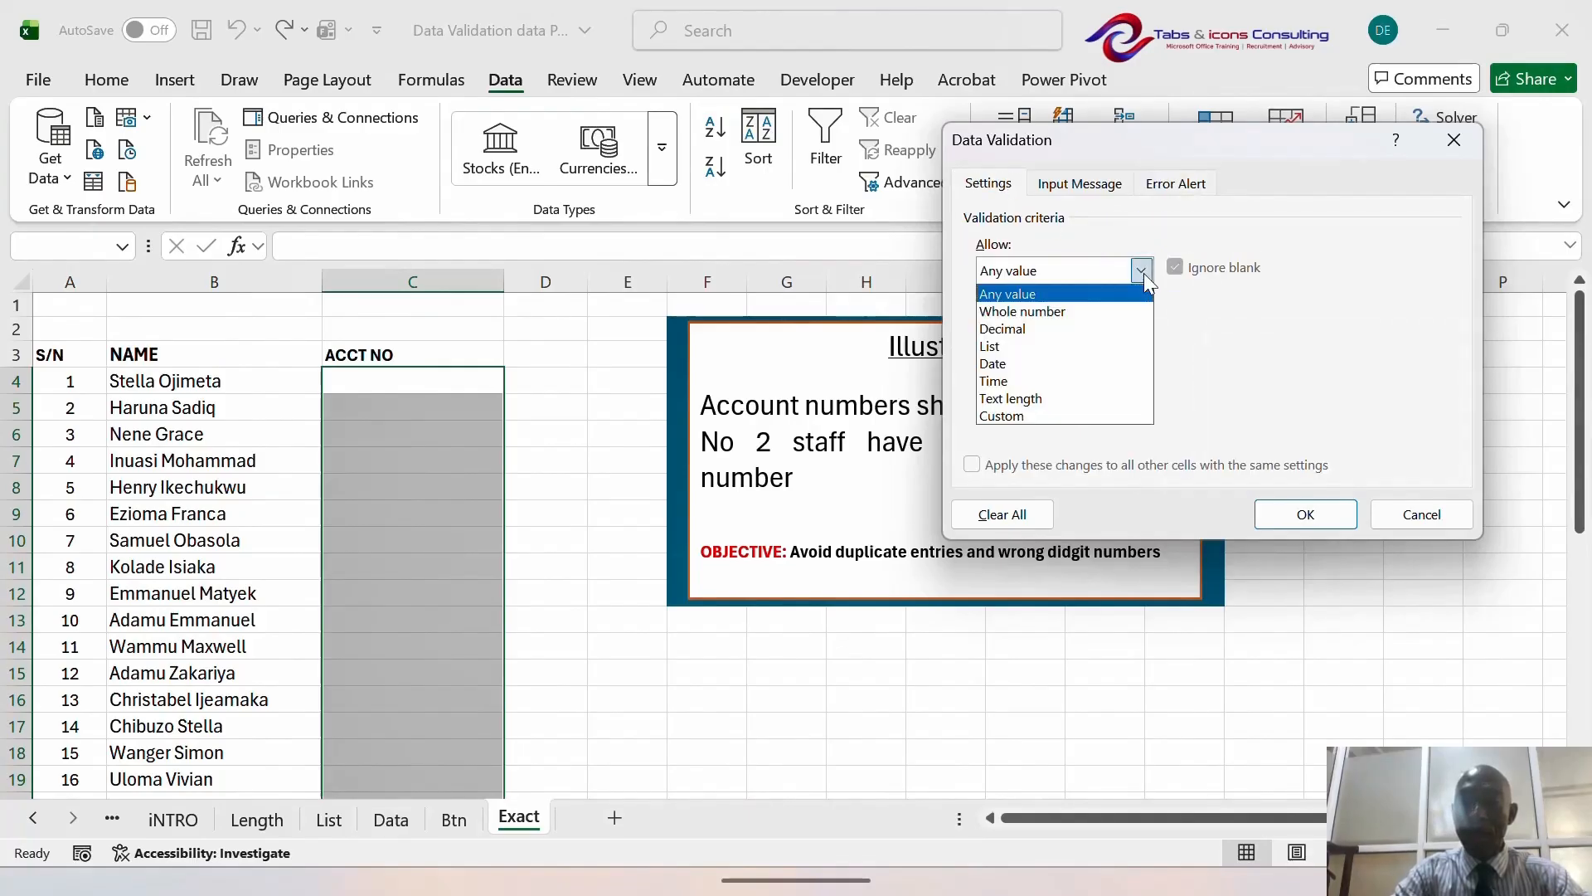
left_click(1080, 401)
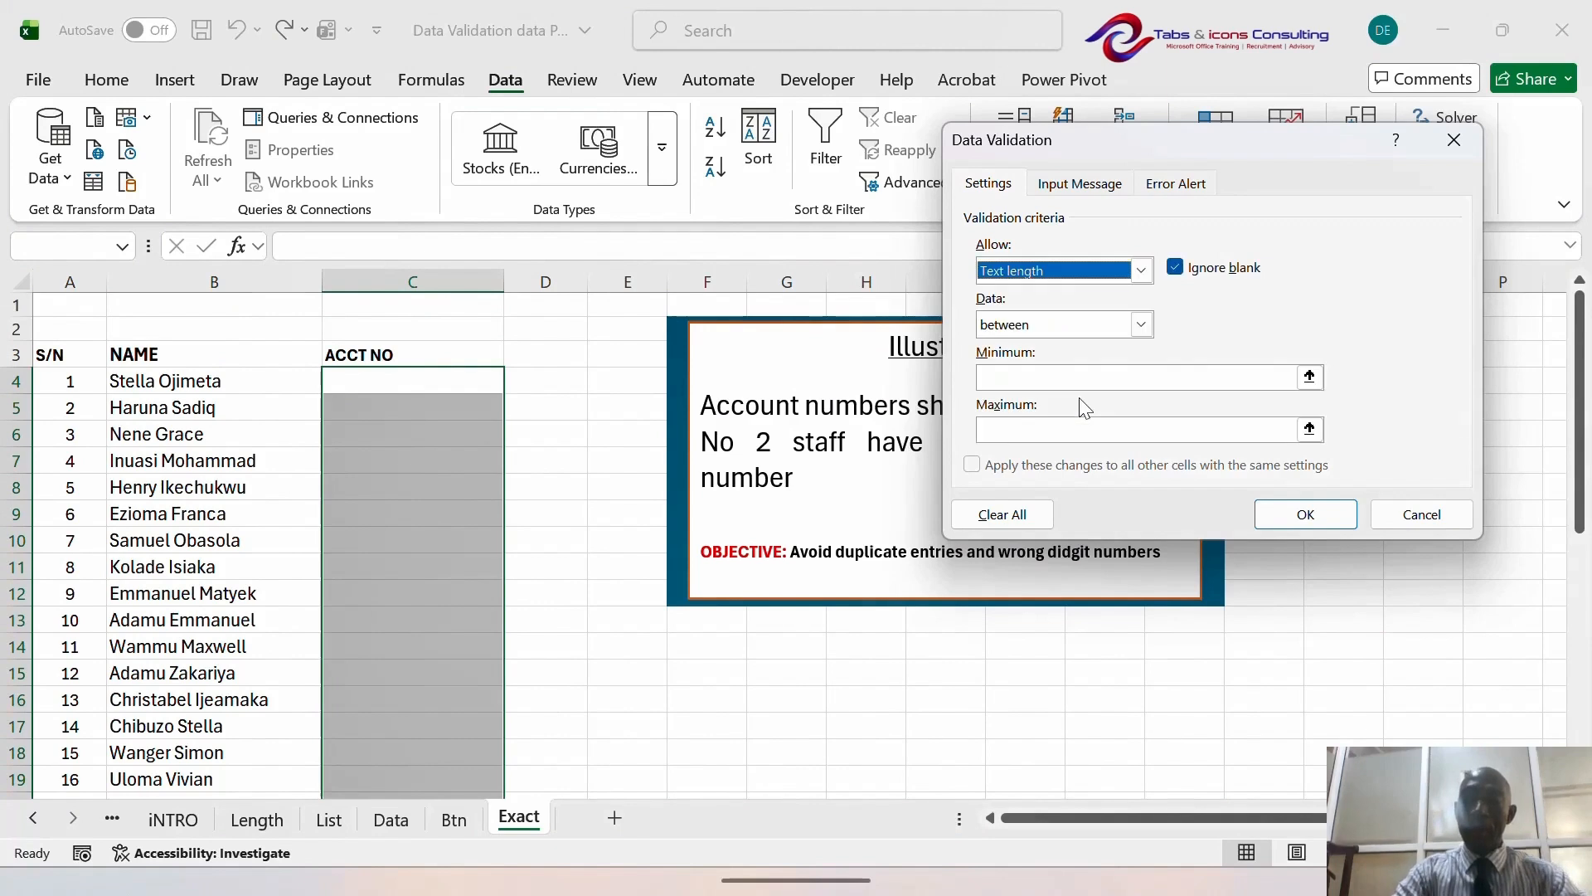
left_click(1141, 325)
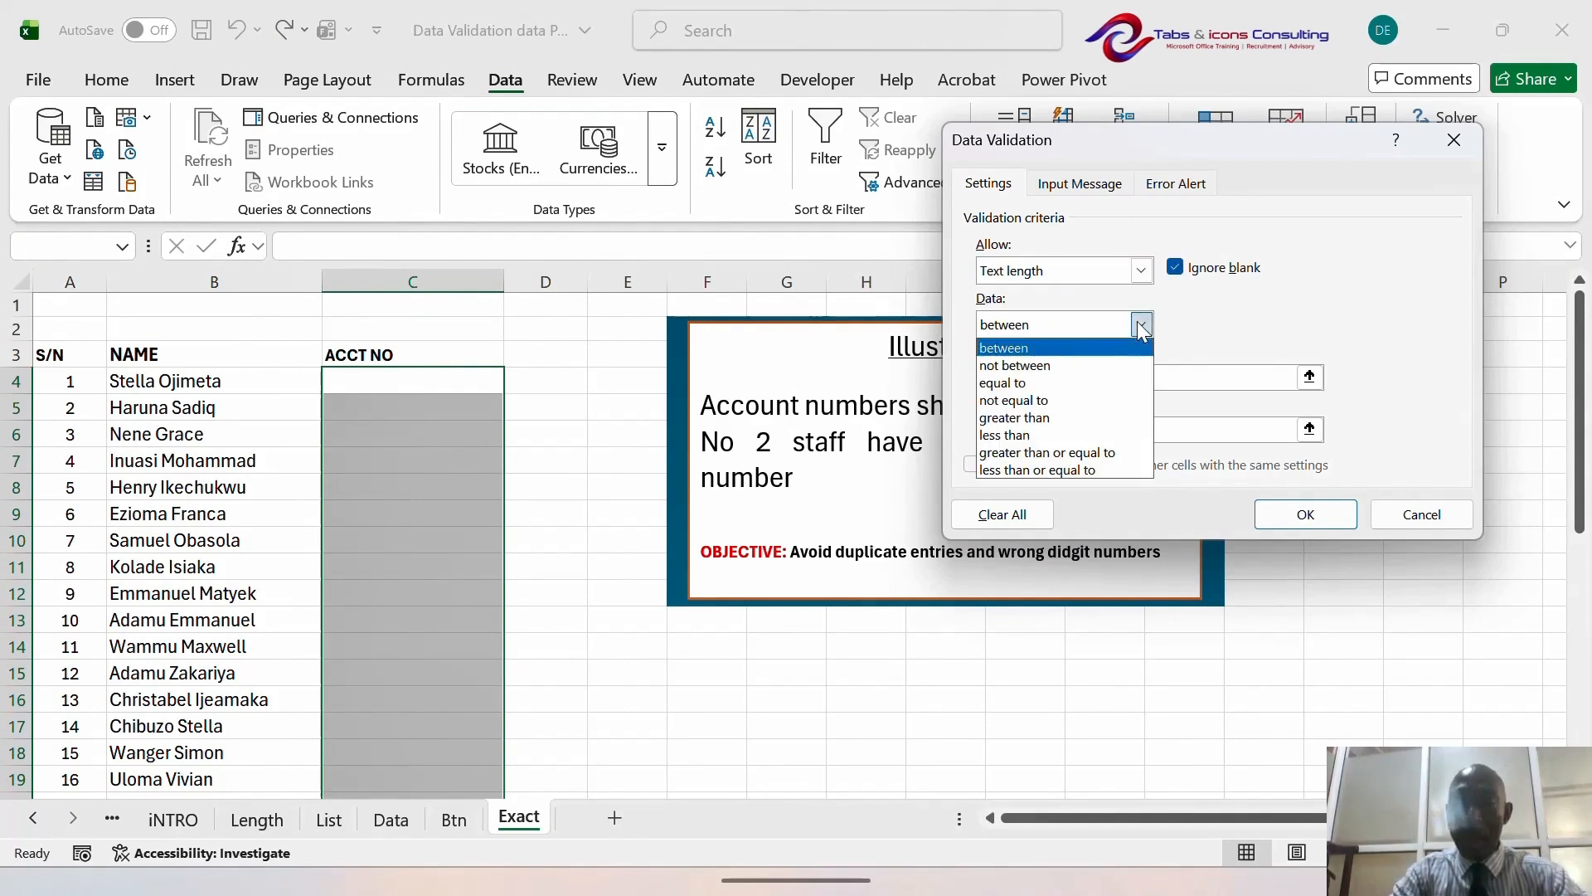
left_click(1101, 390)
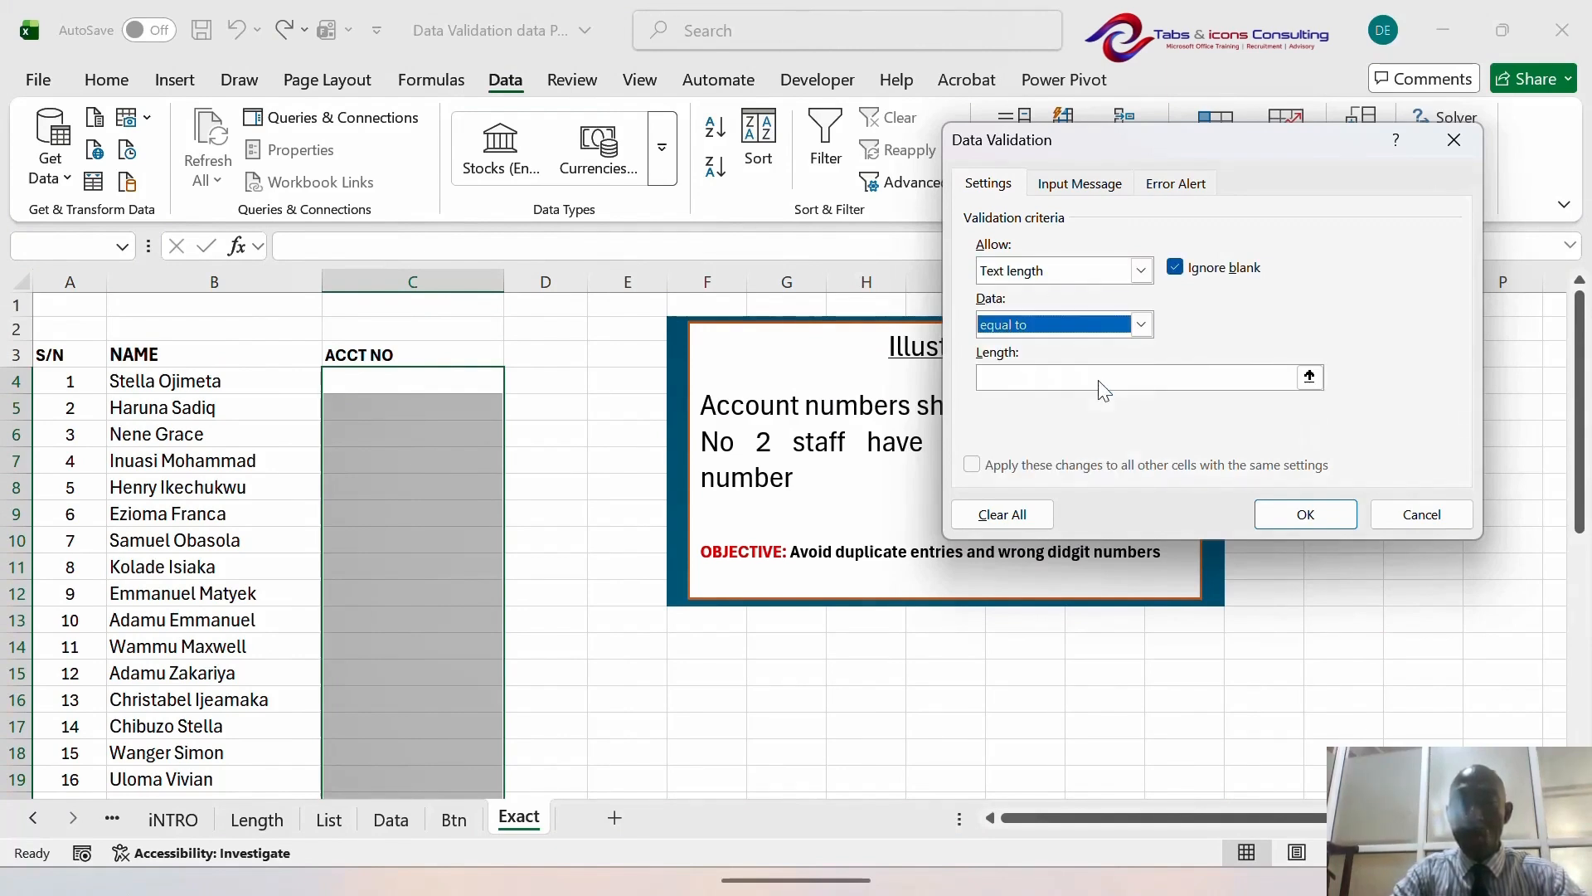
left_click(1028, 379)
type("10")
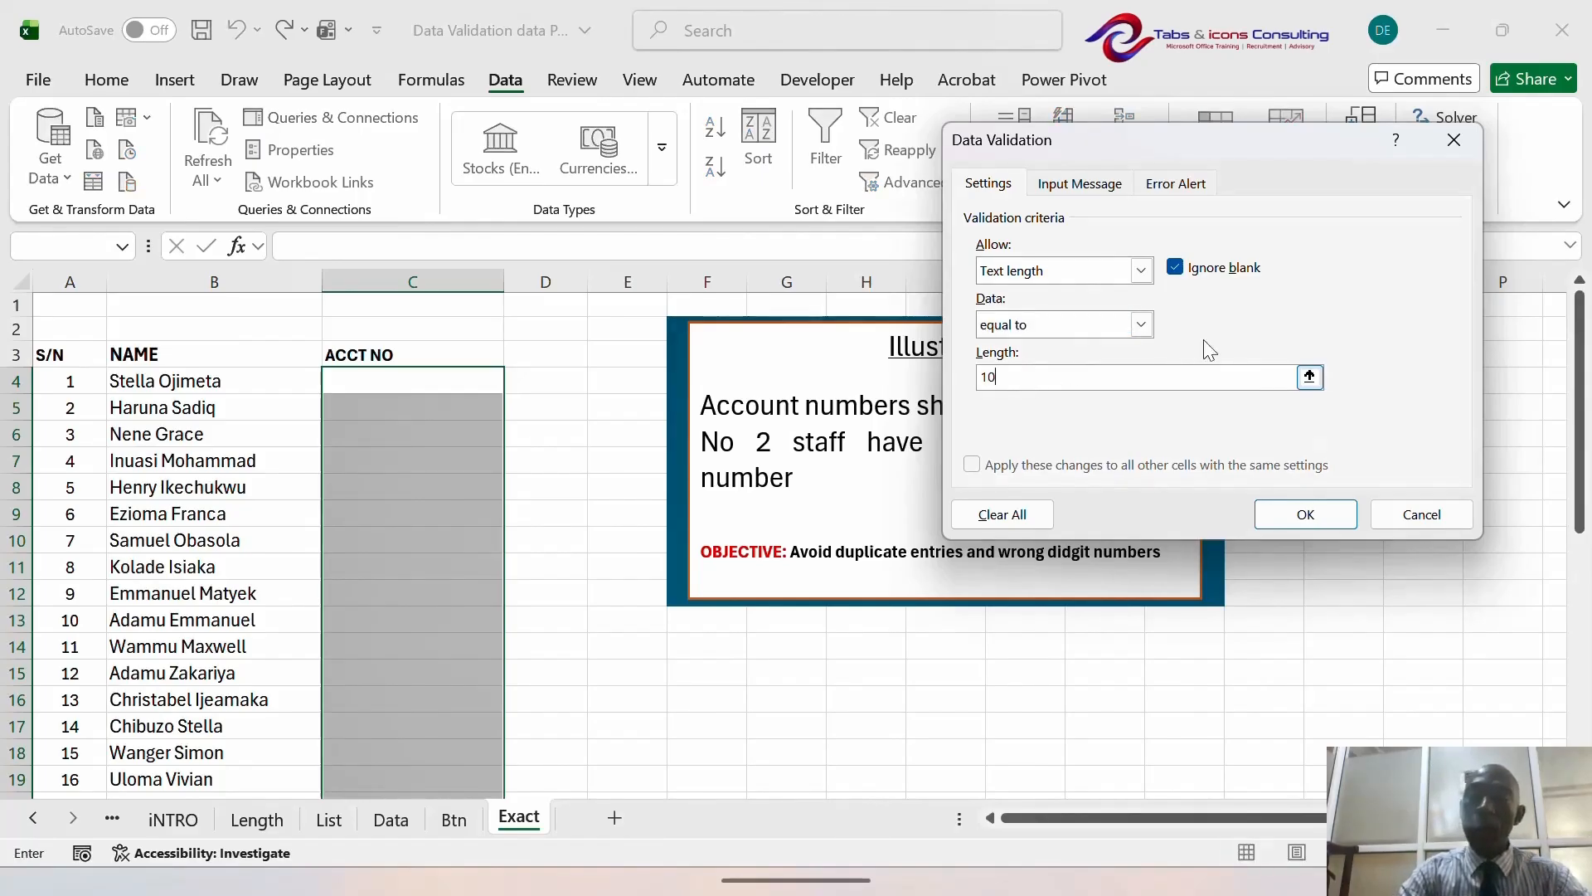
left_click(1188, 191)
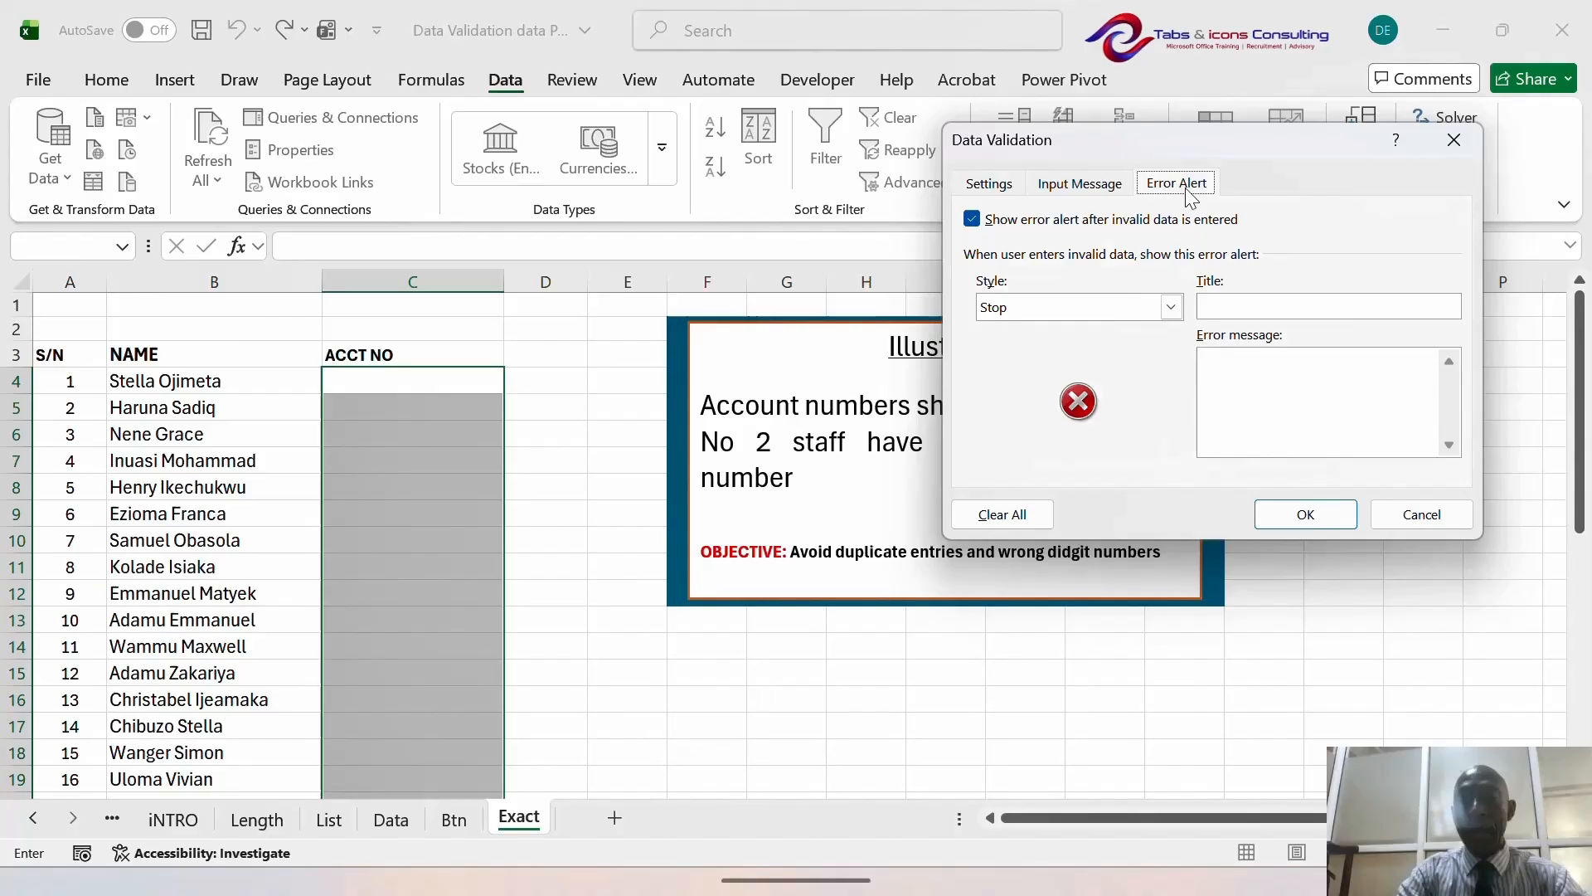
- Enter the error message 'acct no must be 10 digits' and apply the rule
left_click(1235, 378)
type("a")
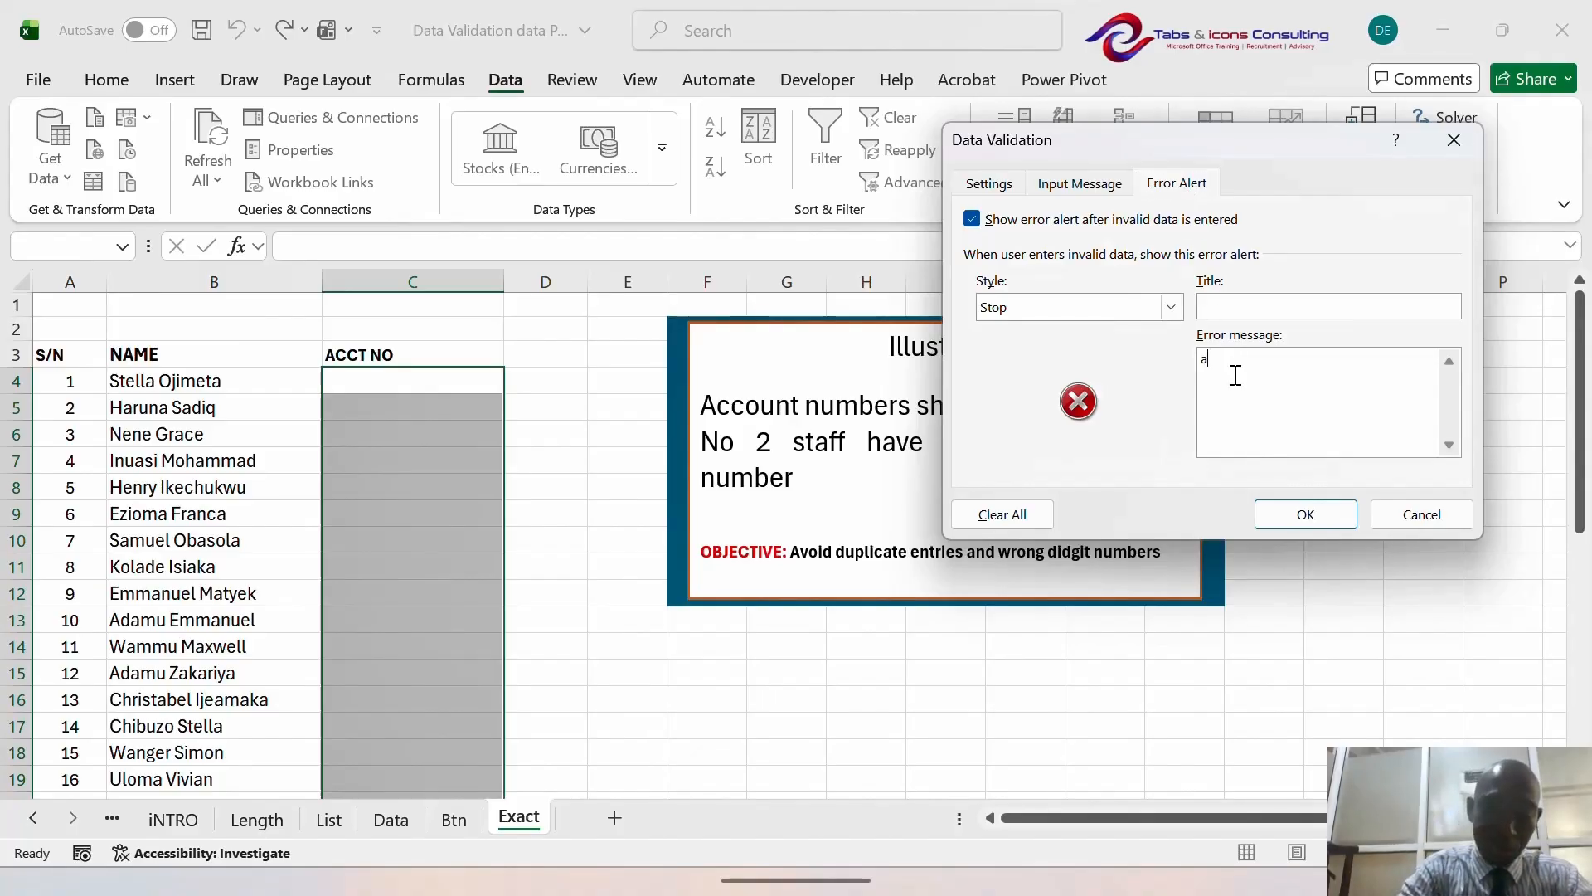
type("cct no")
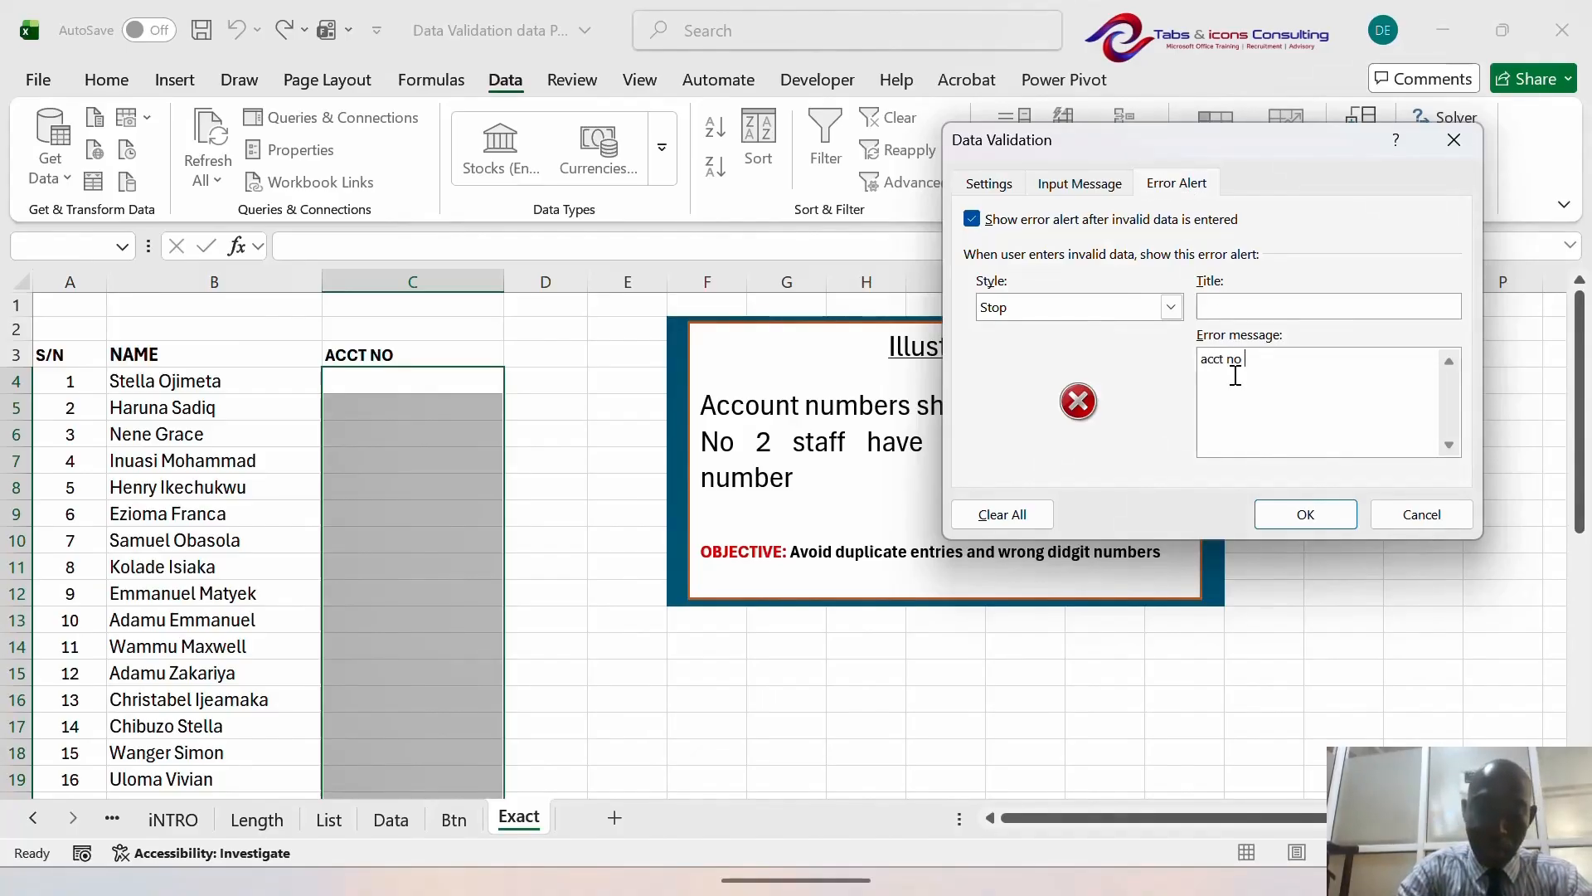
type(" sust ")
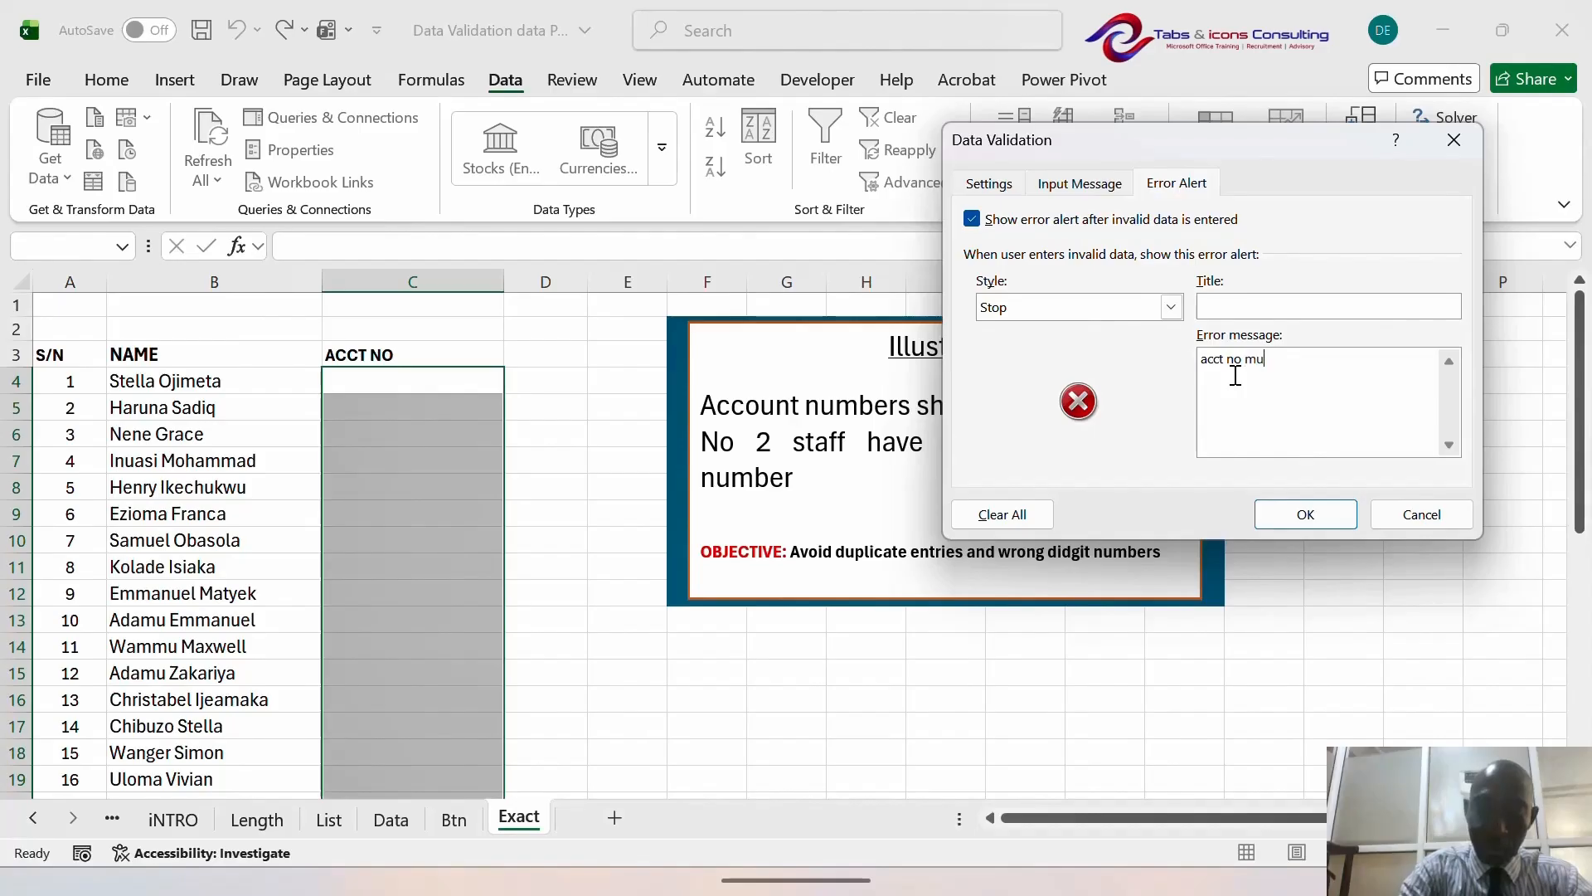
type("be 1")
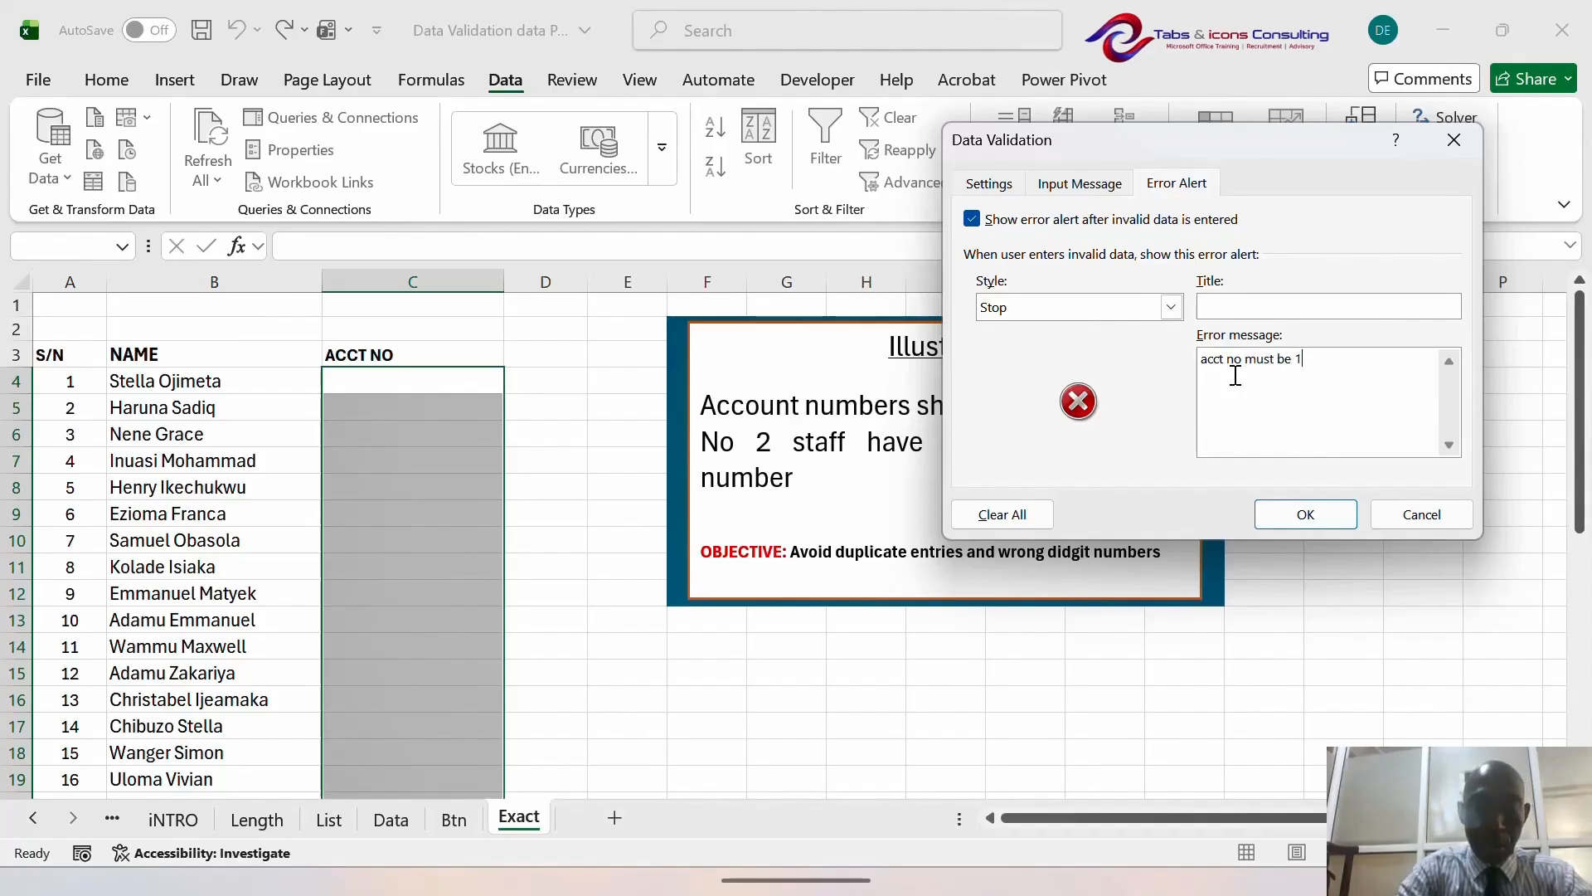
type("0 digits")
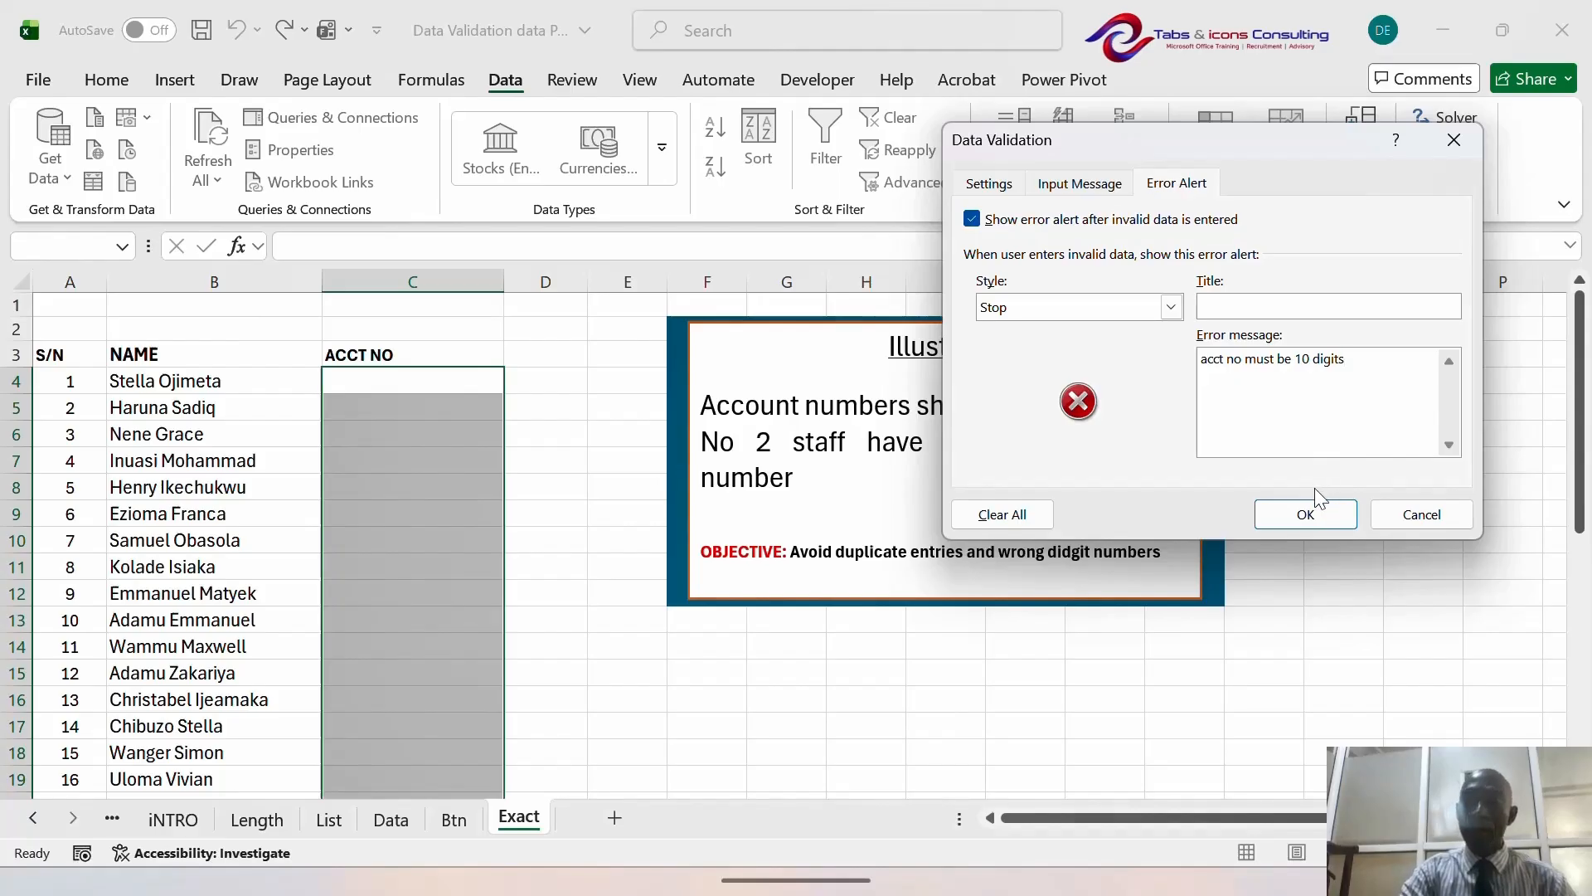
left_click(1307, 518)
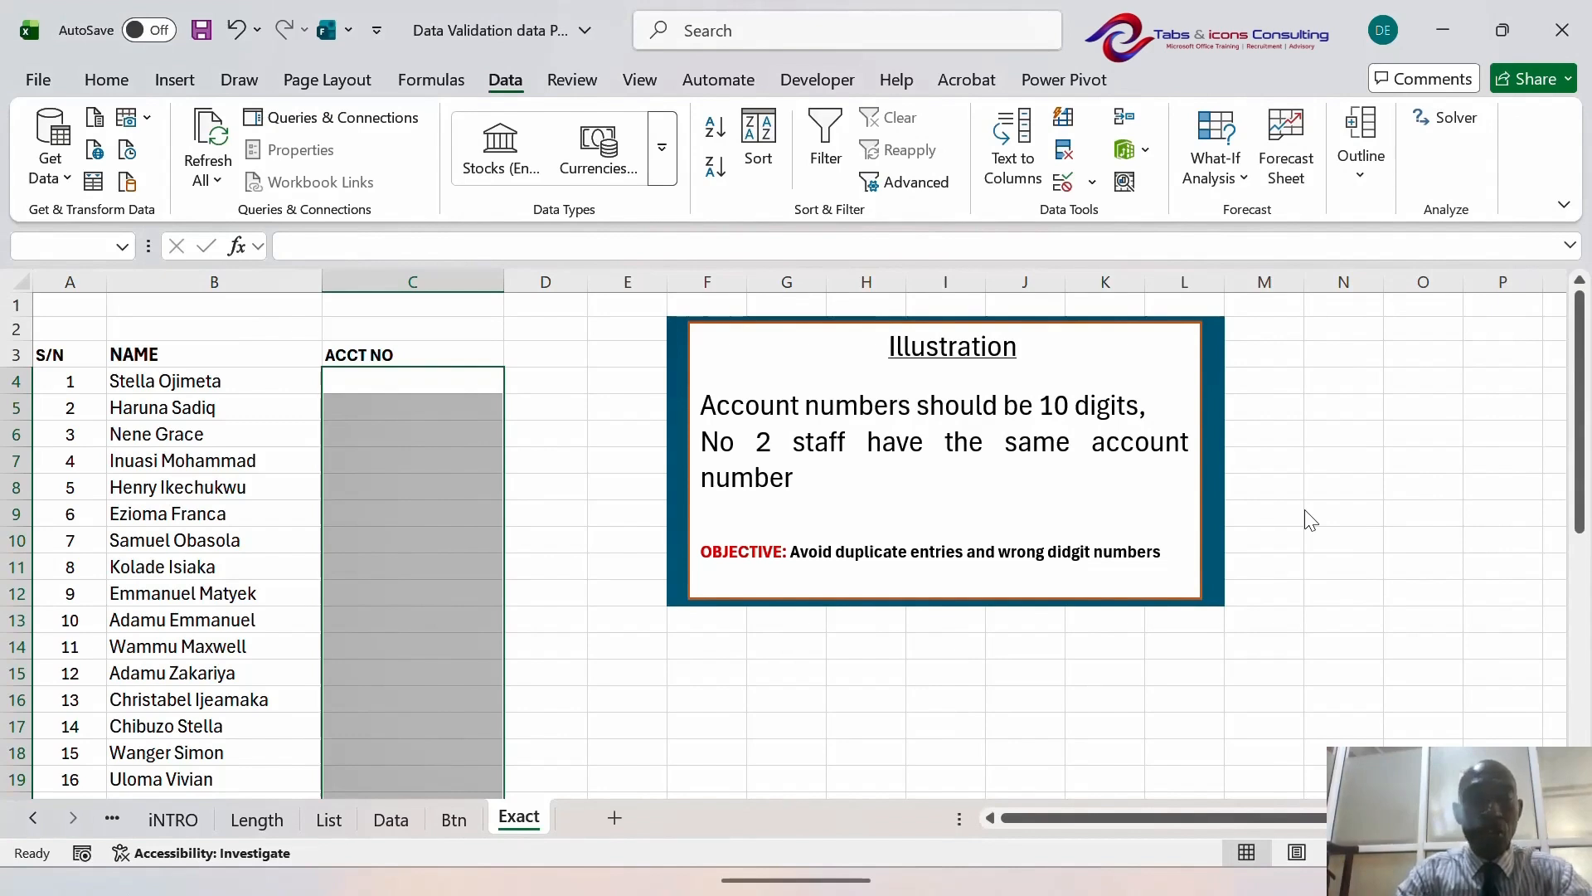
left_click(105, 82)
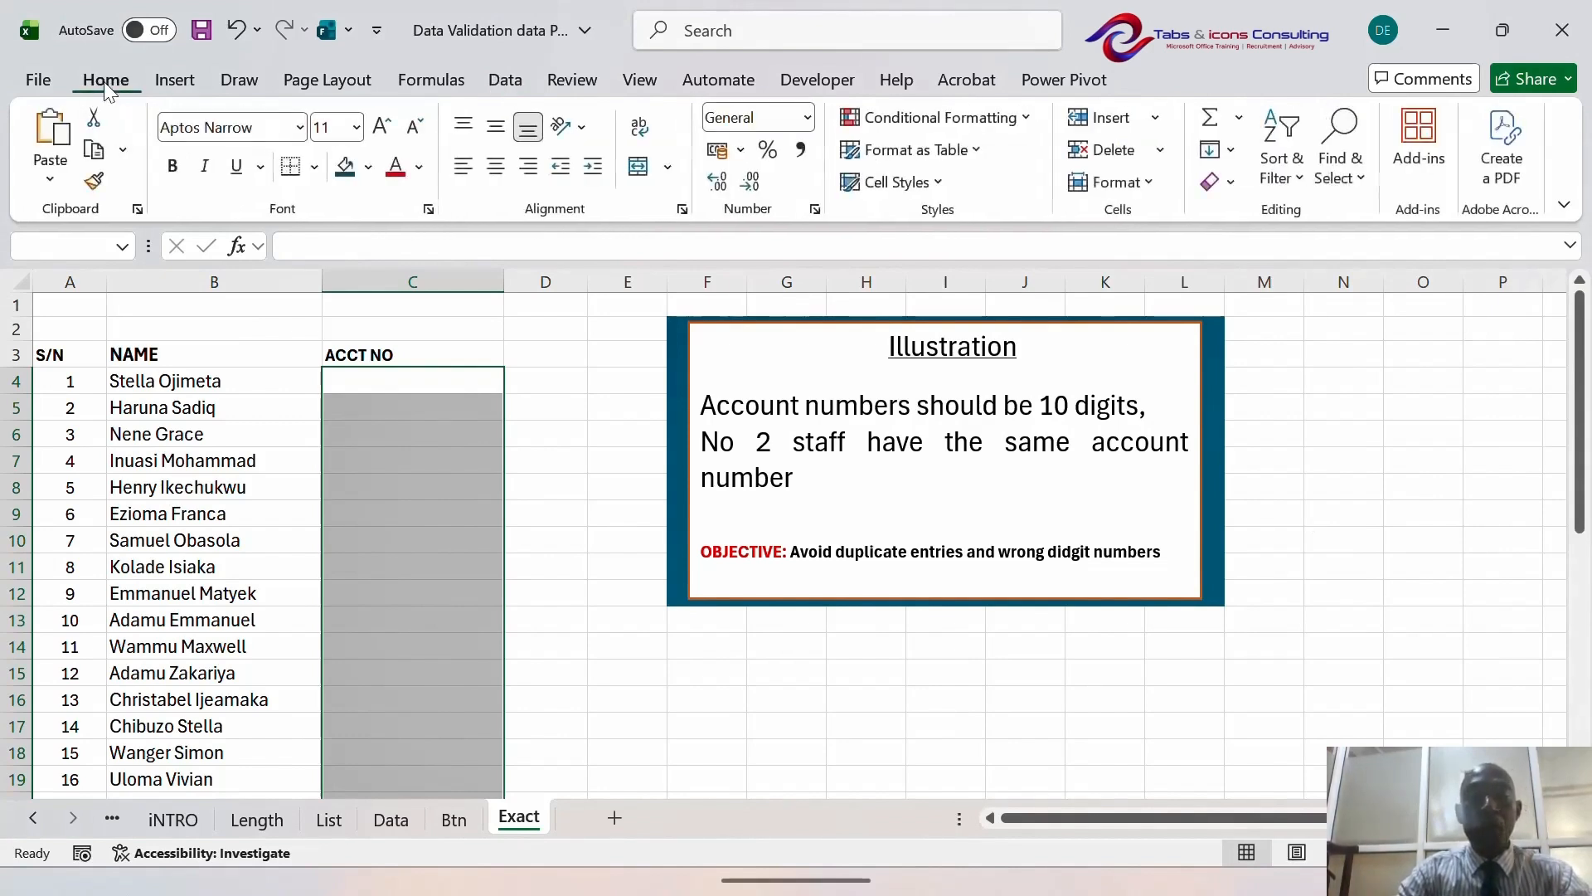
left_click(1027, 119)
mouse_move(1032, 164)
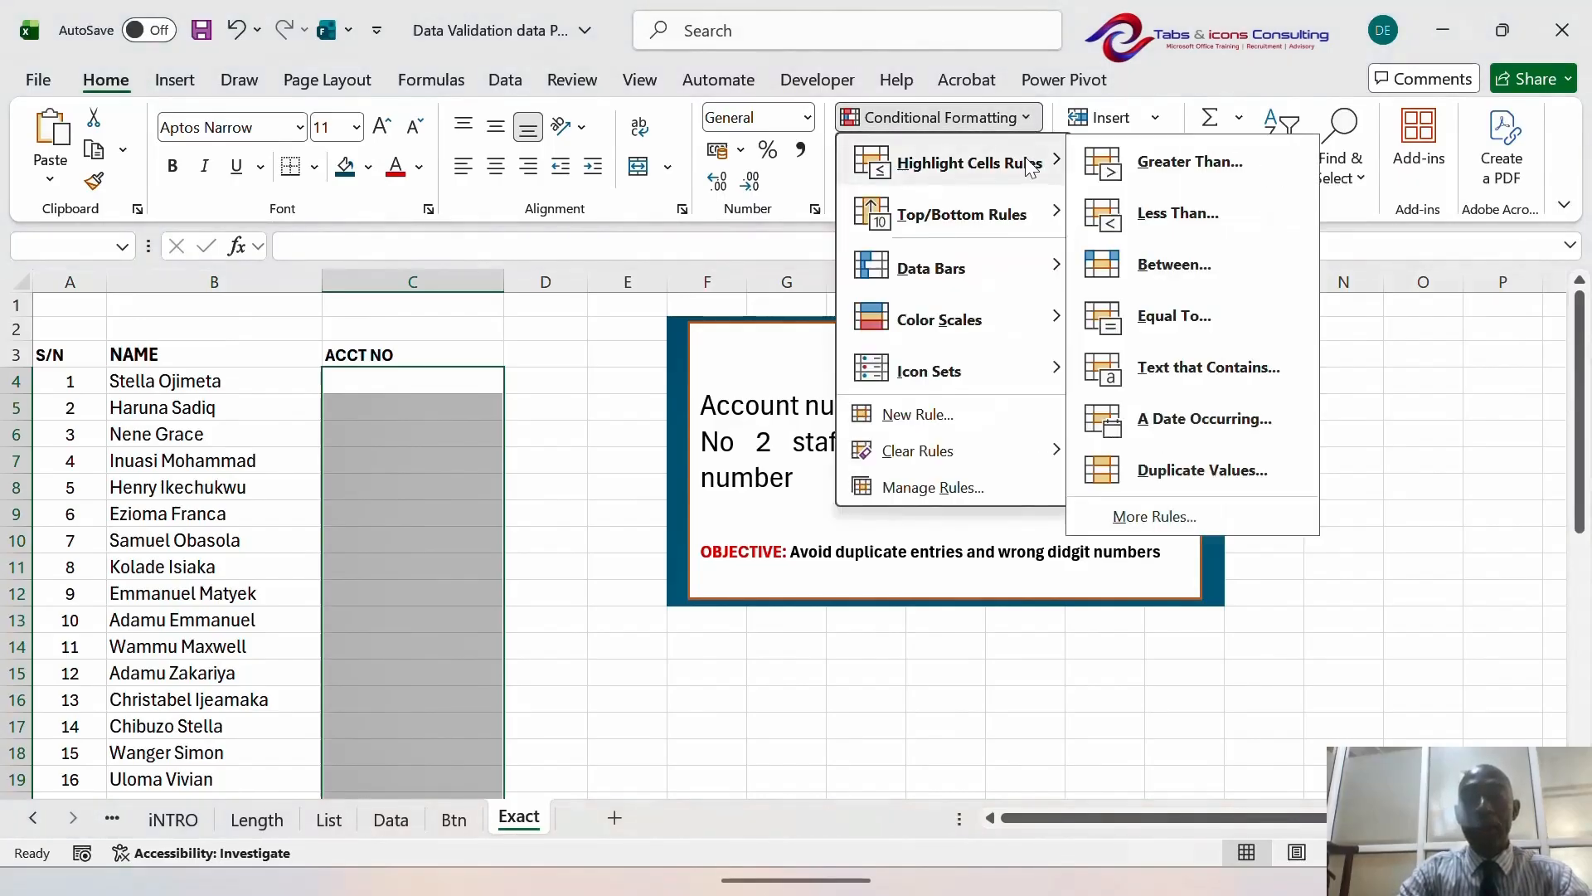
left_click(1194, 467)
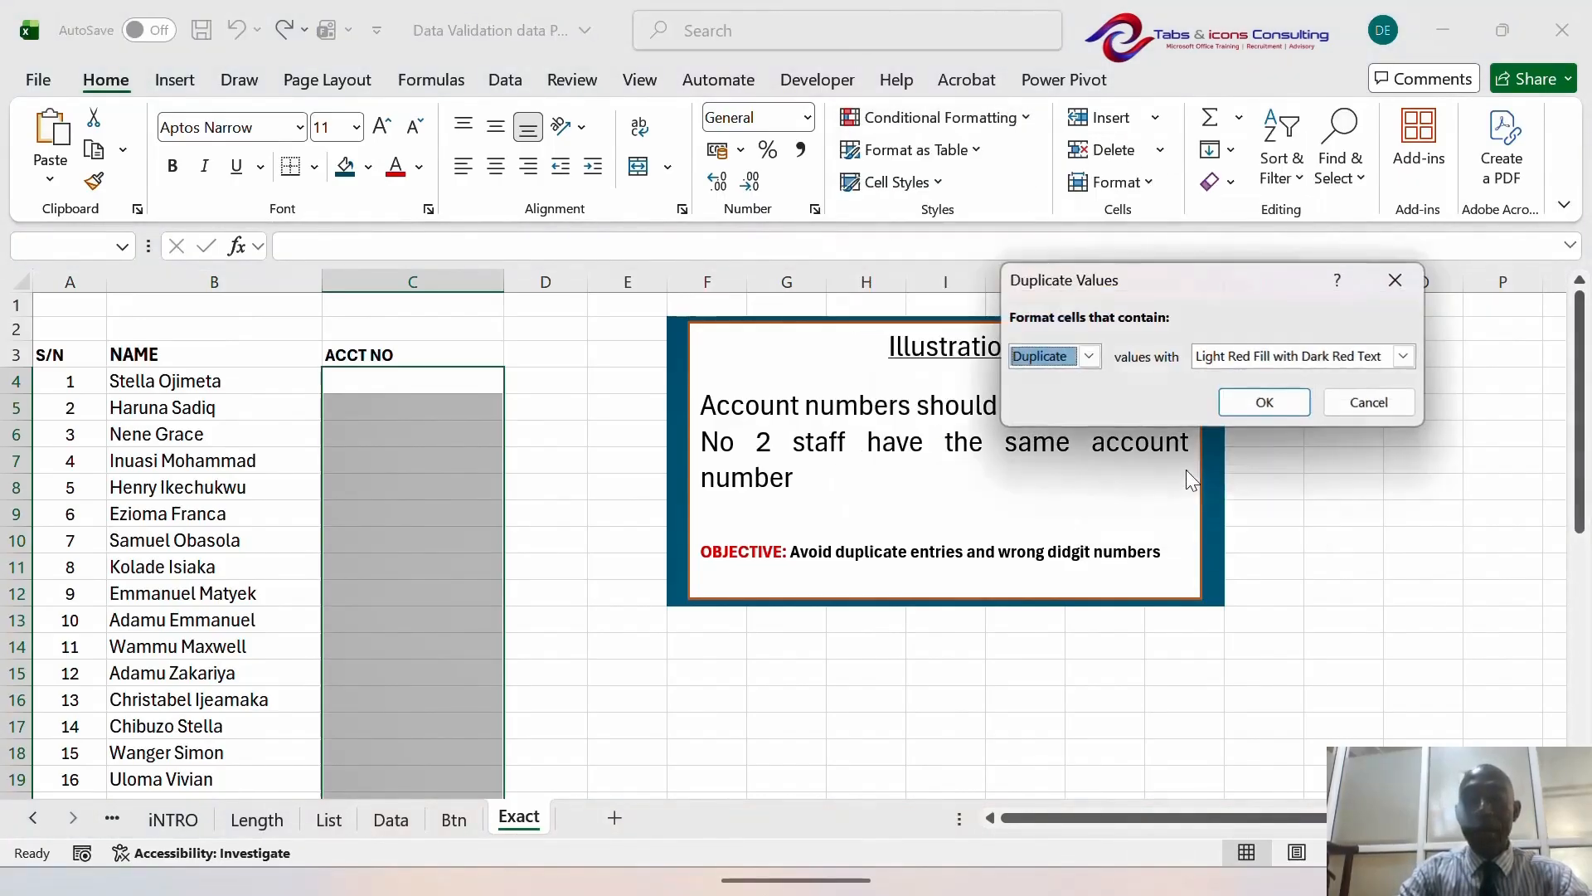
left_click(1261, 403)
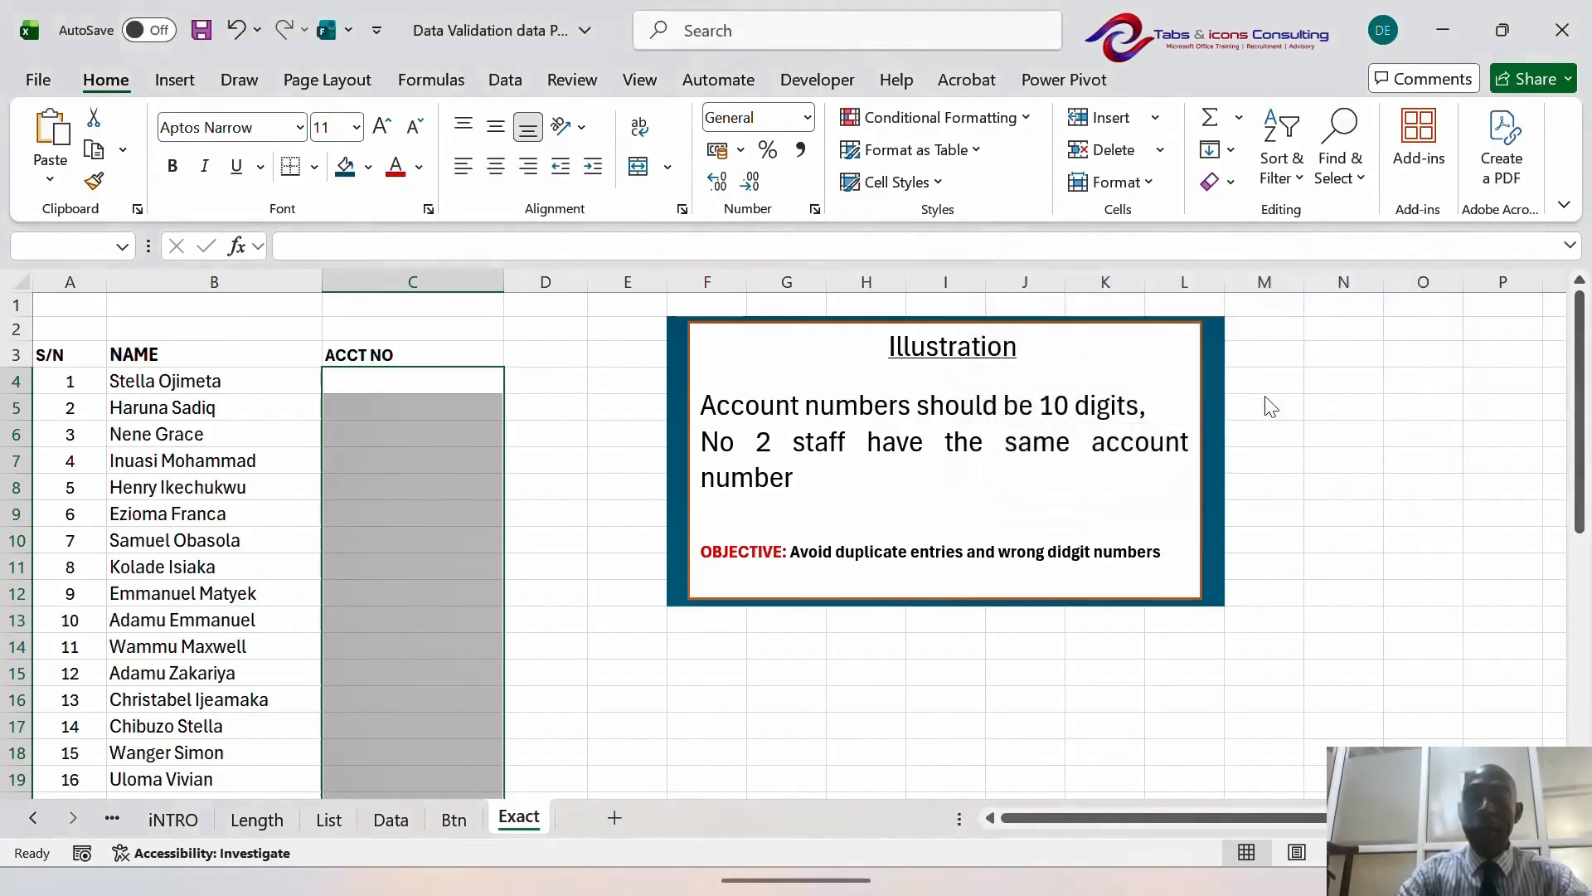
left_click(439, 478)
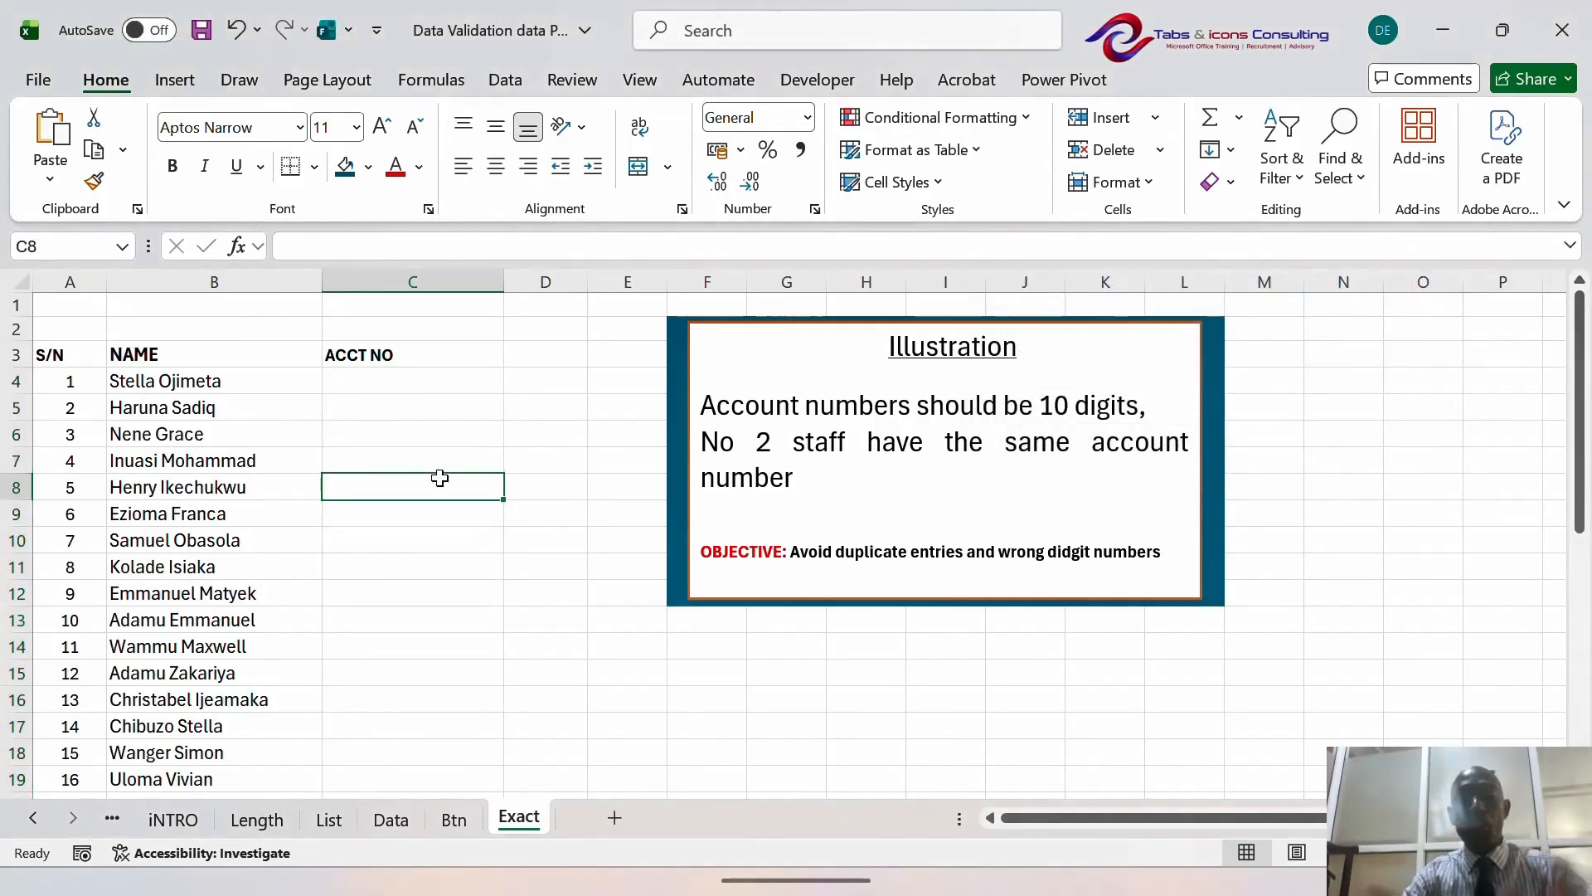
key("Up")
key("Up")
key("Up")
key("Up")
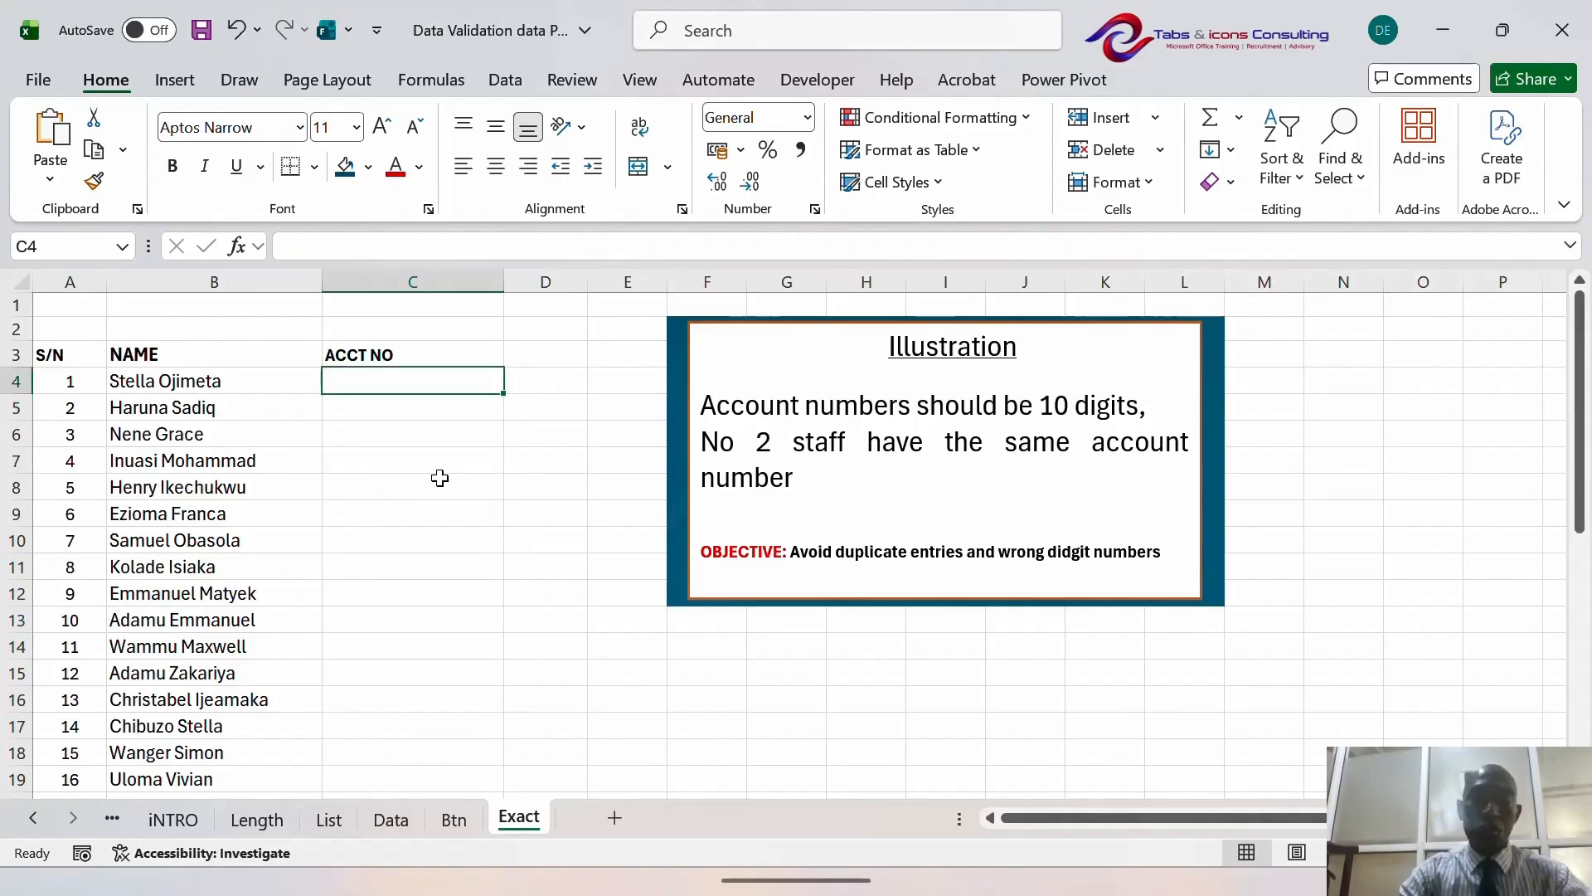
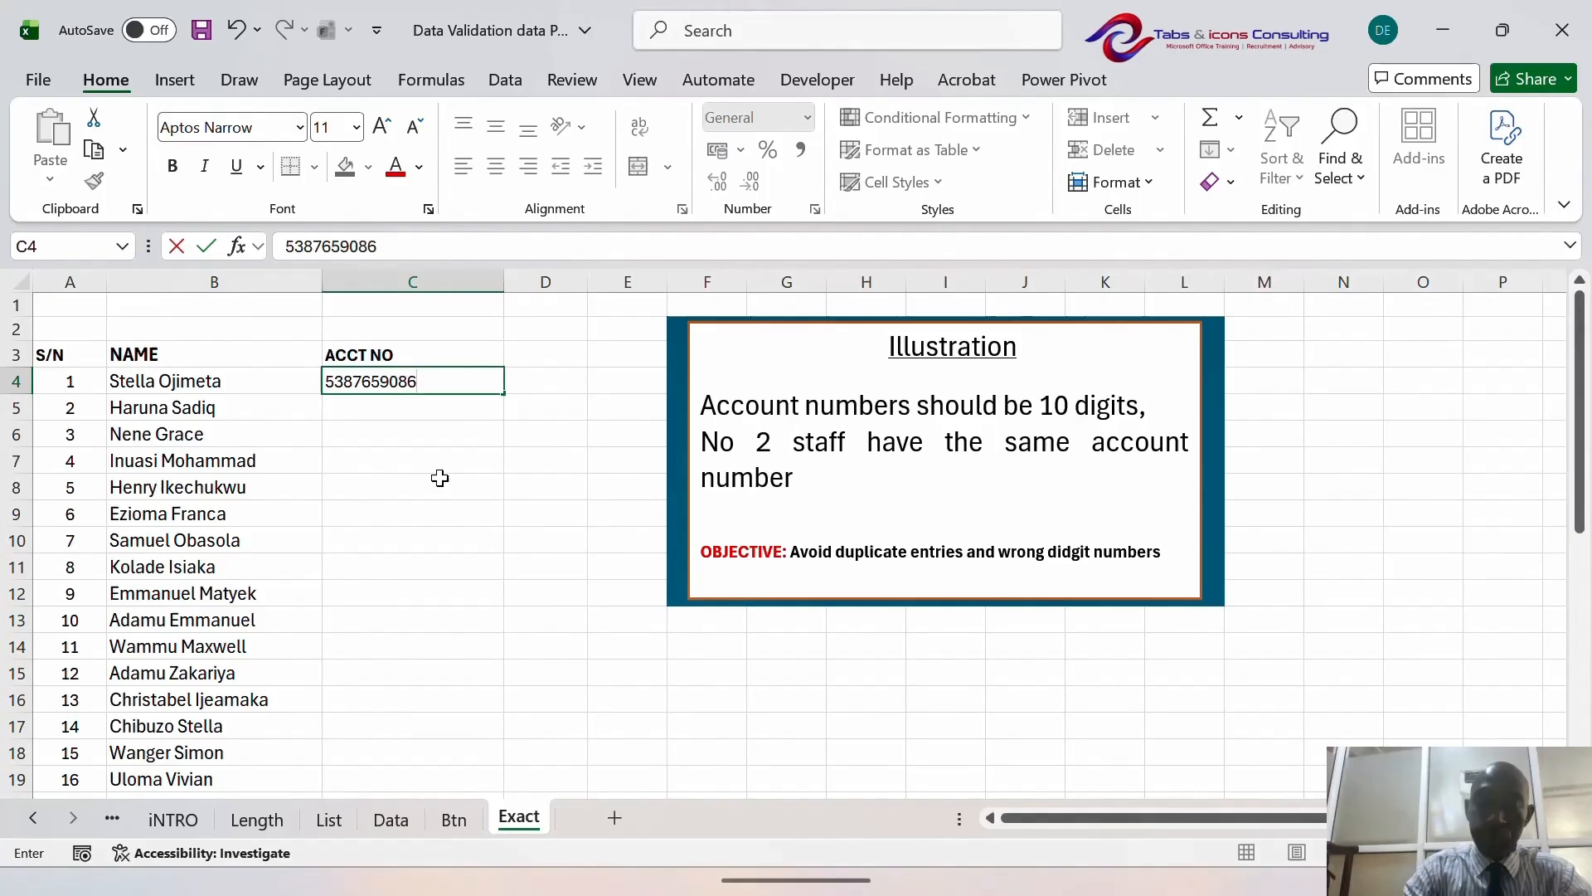
key("Return")
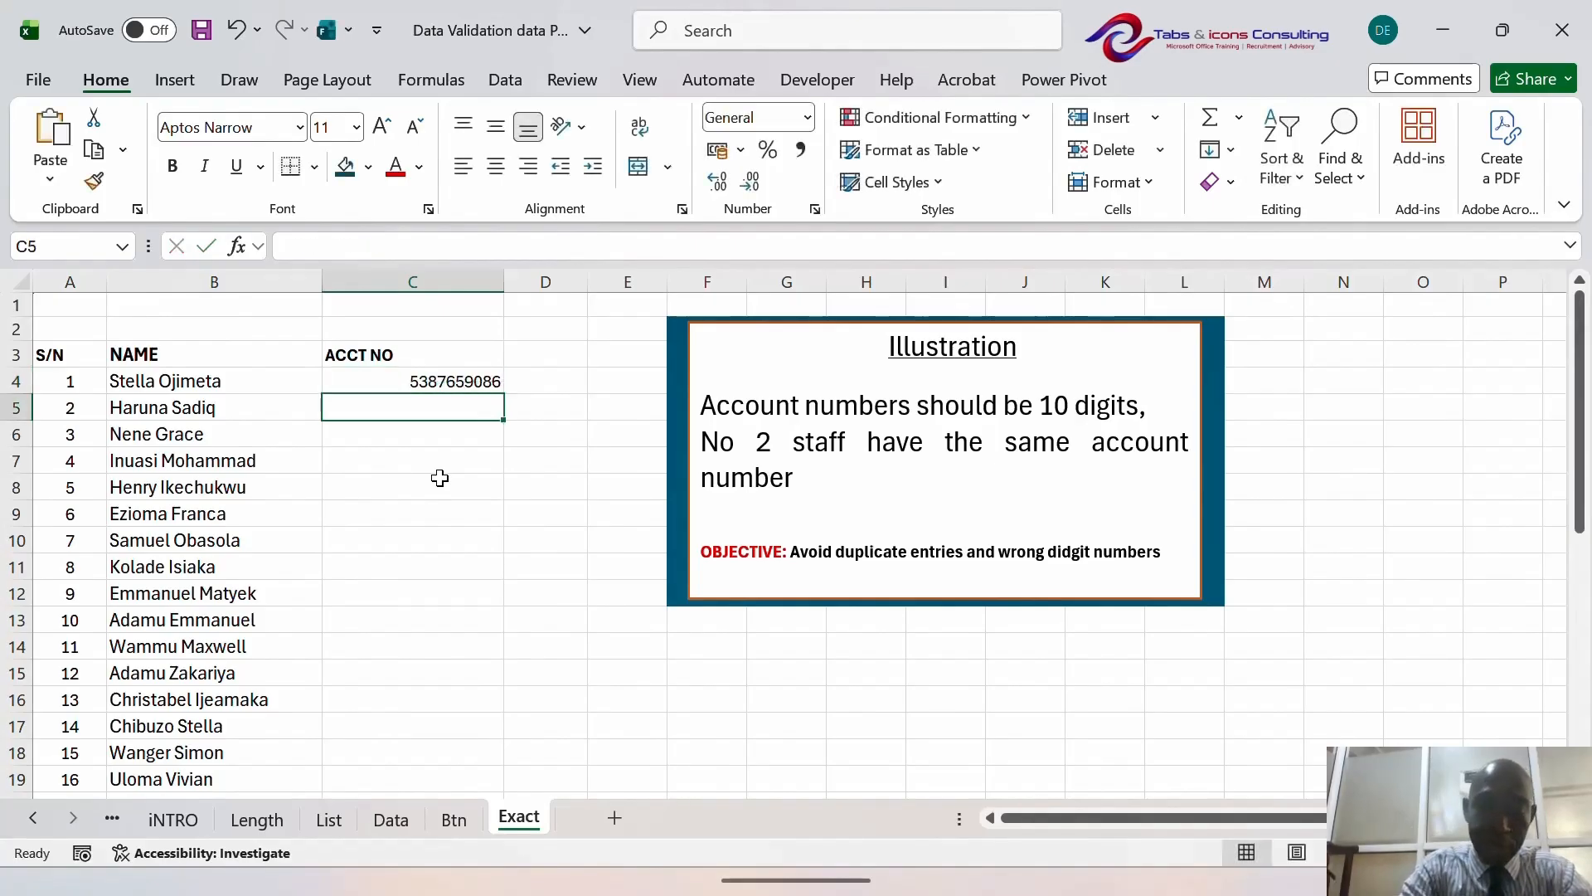
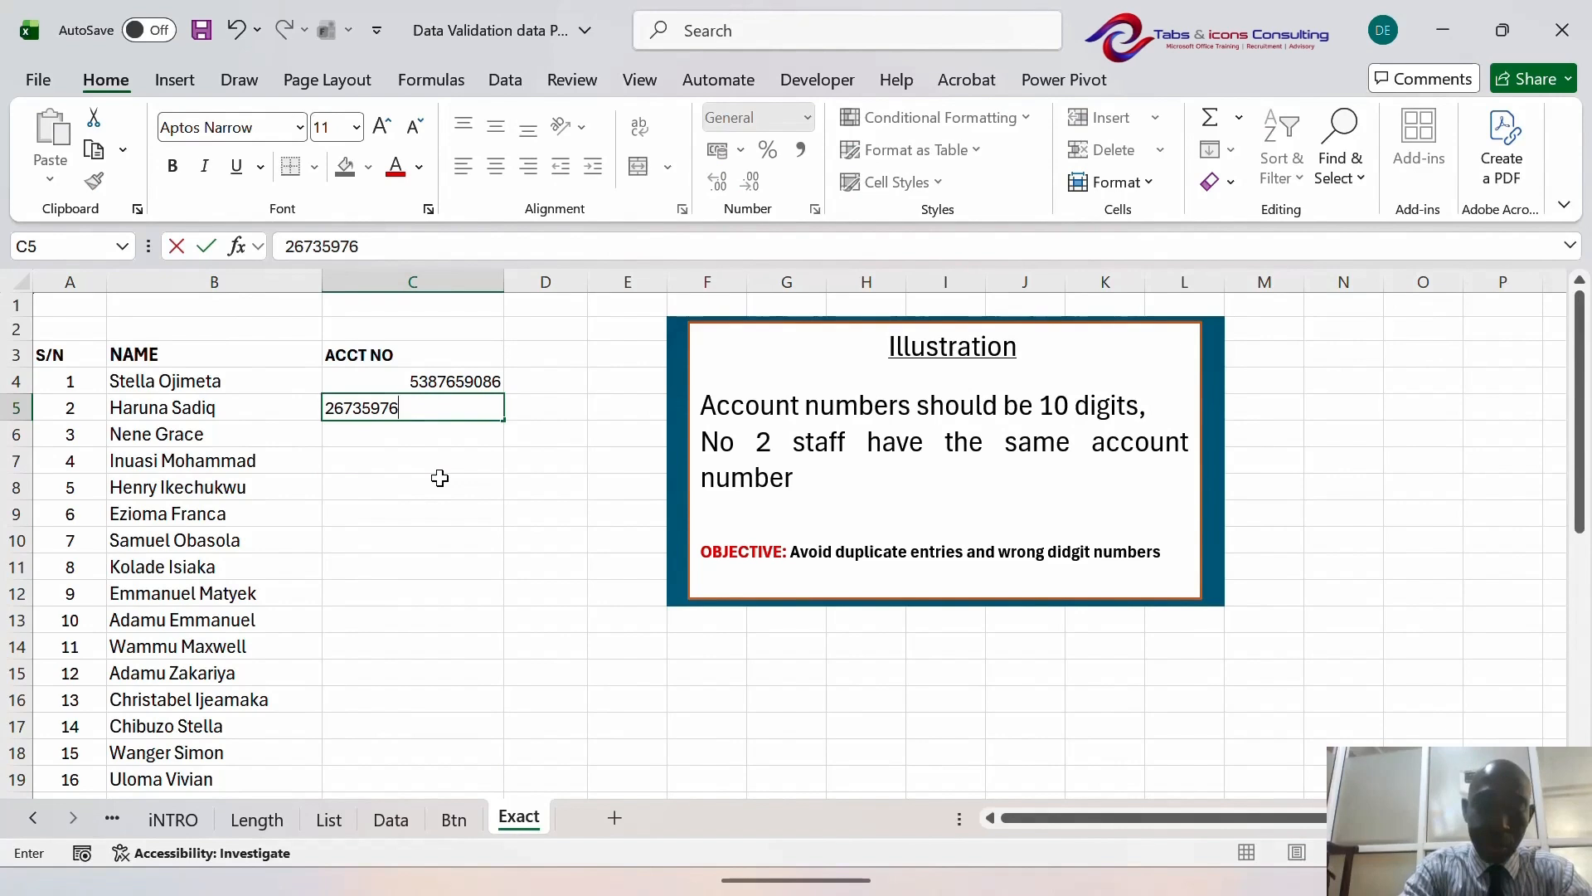
key("Return")
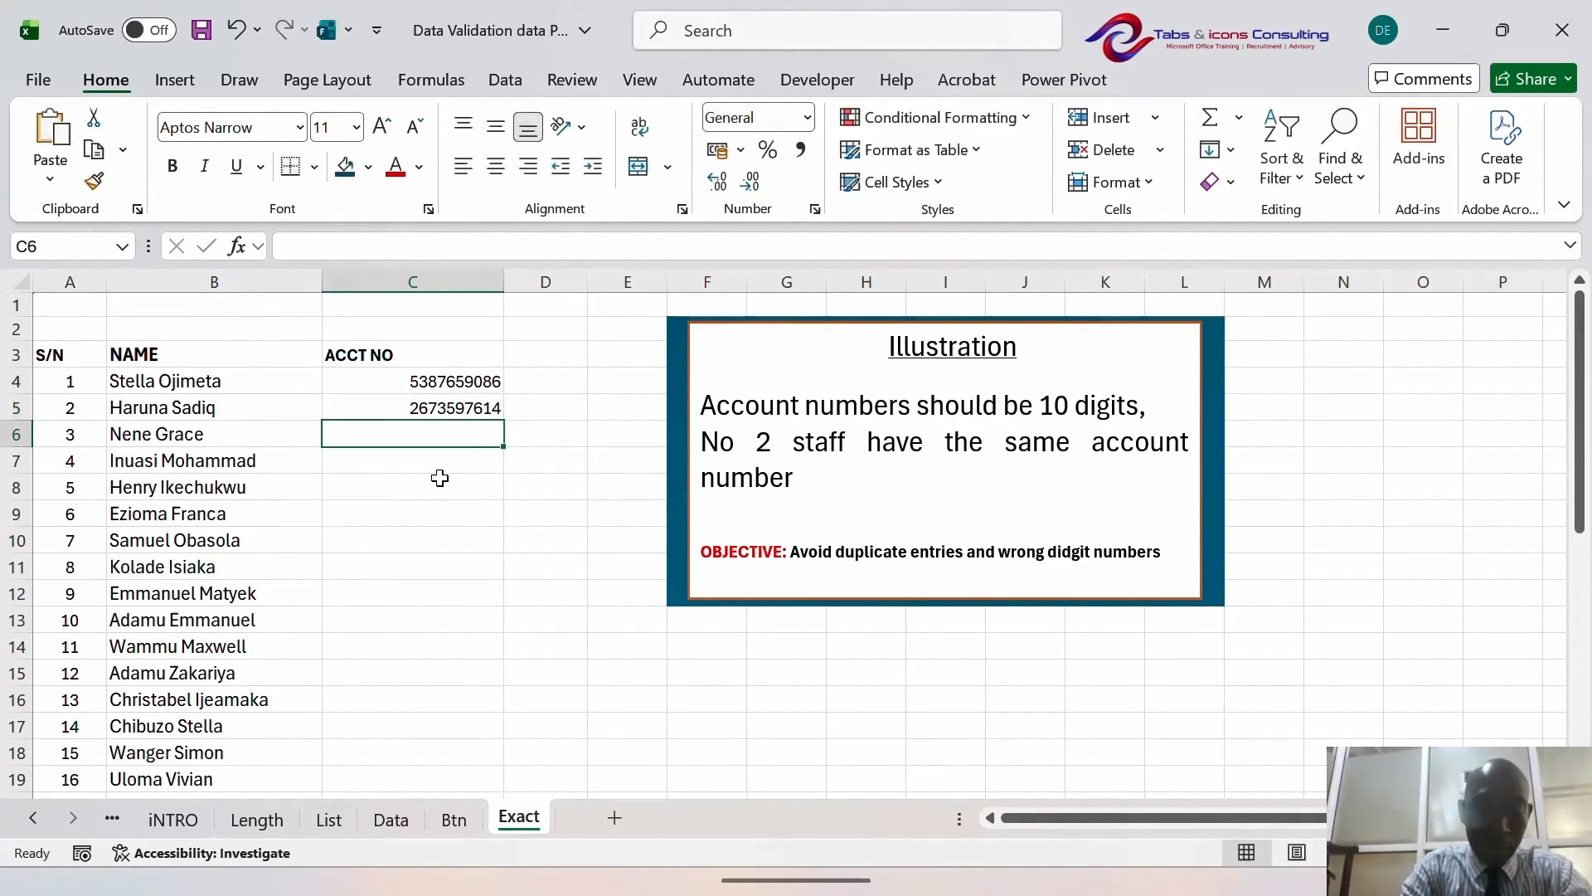
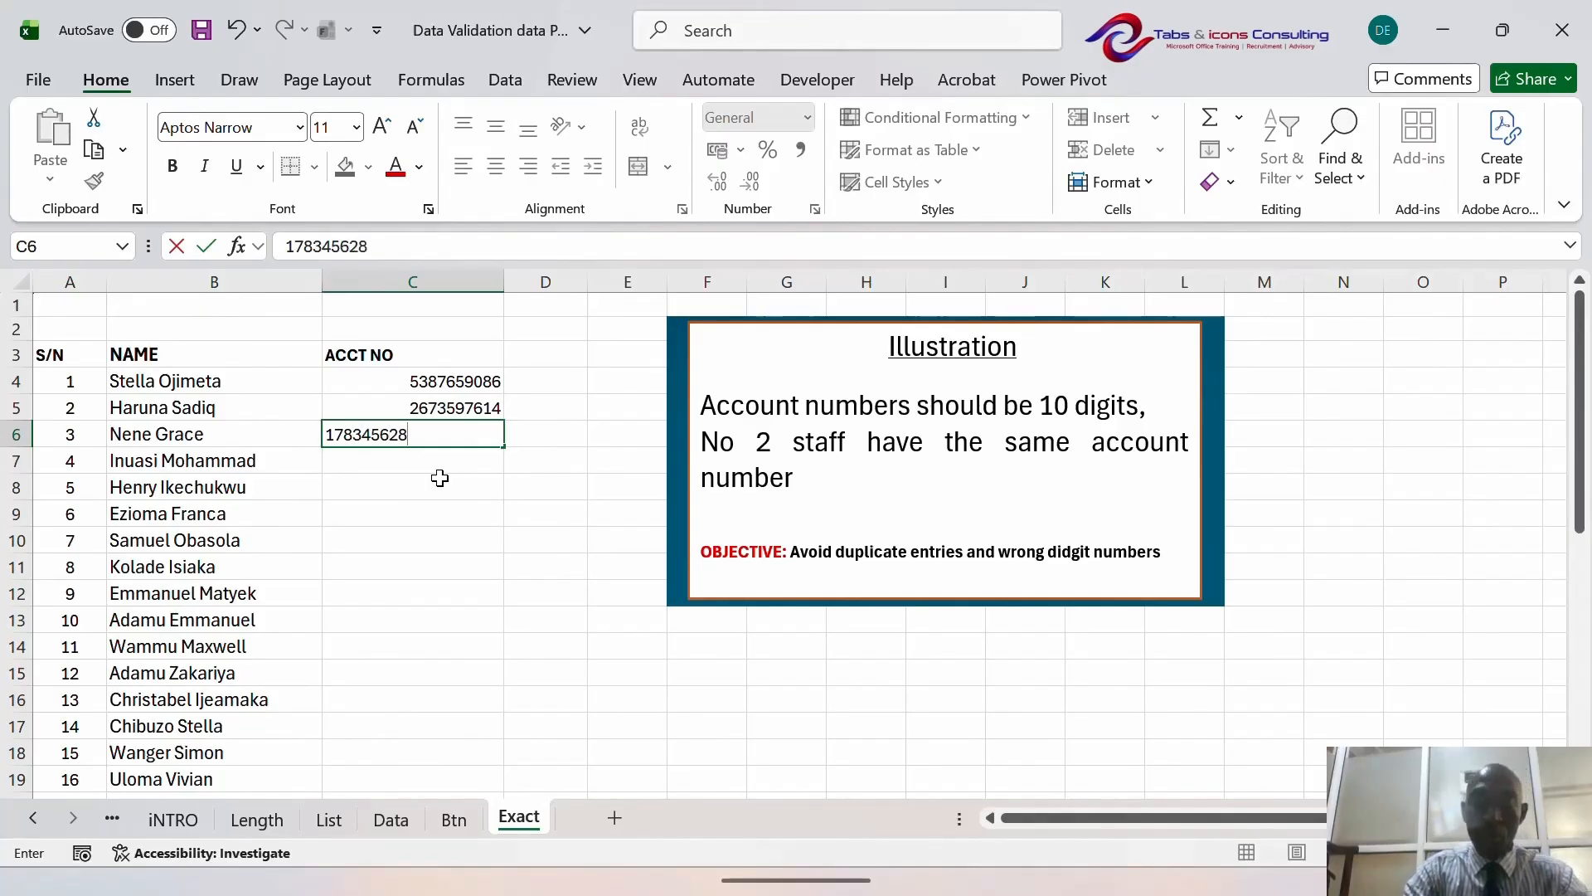
key("Return")
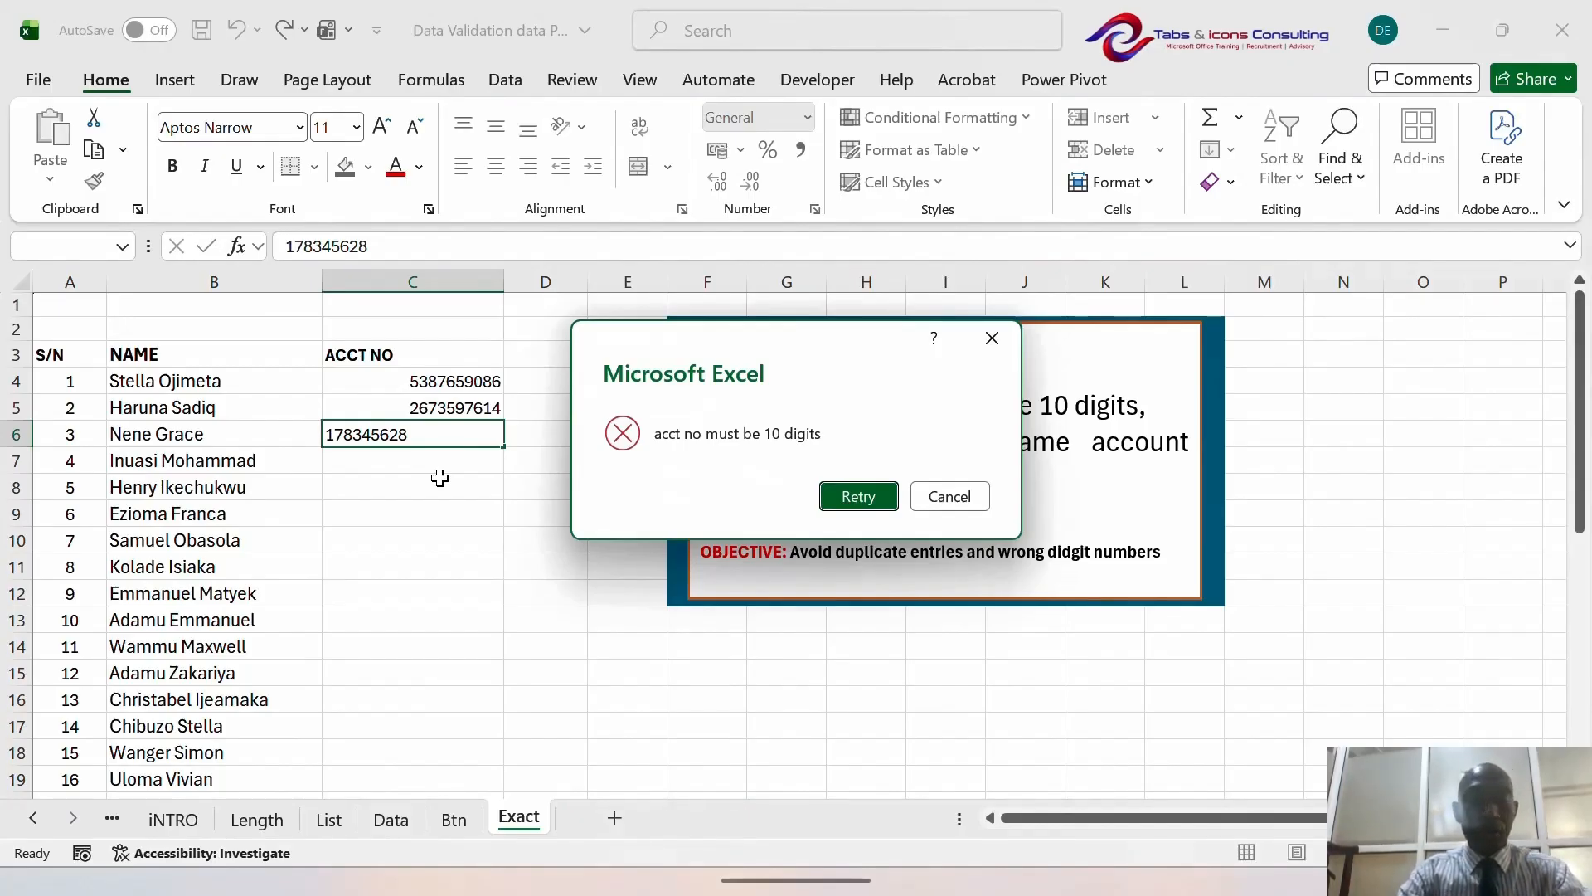
key("Escape")
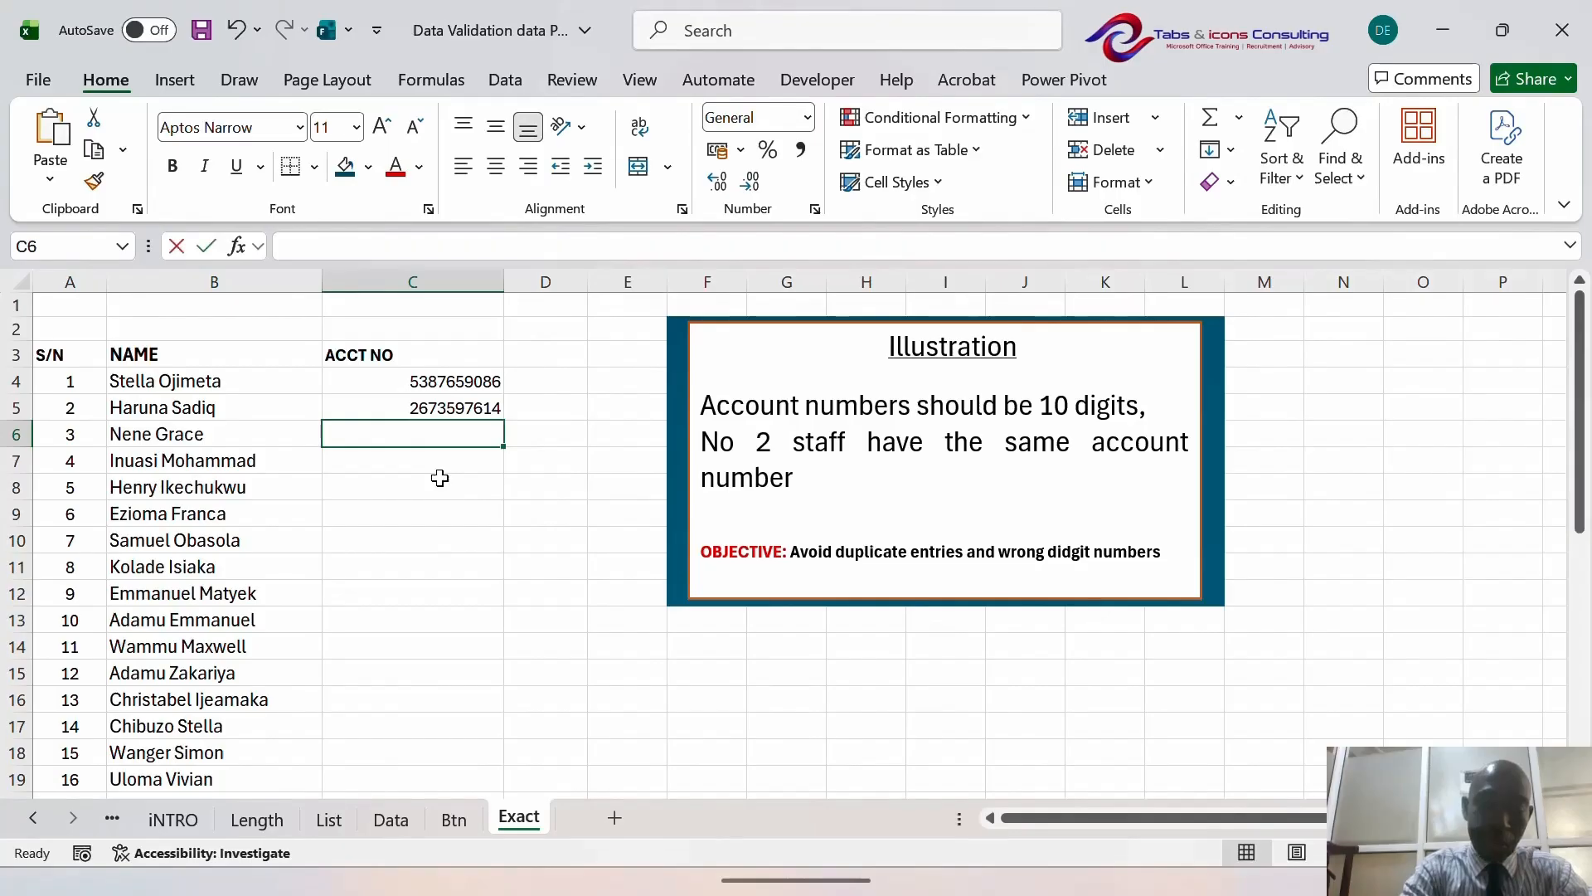
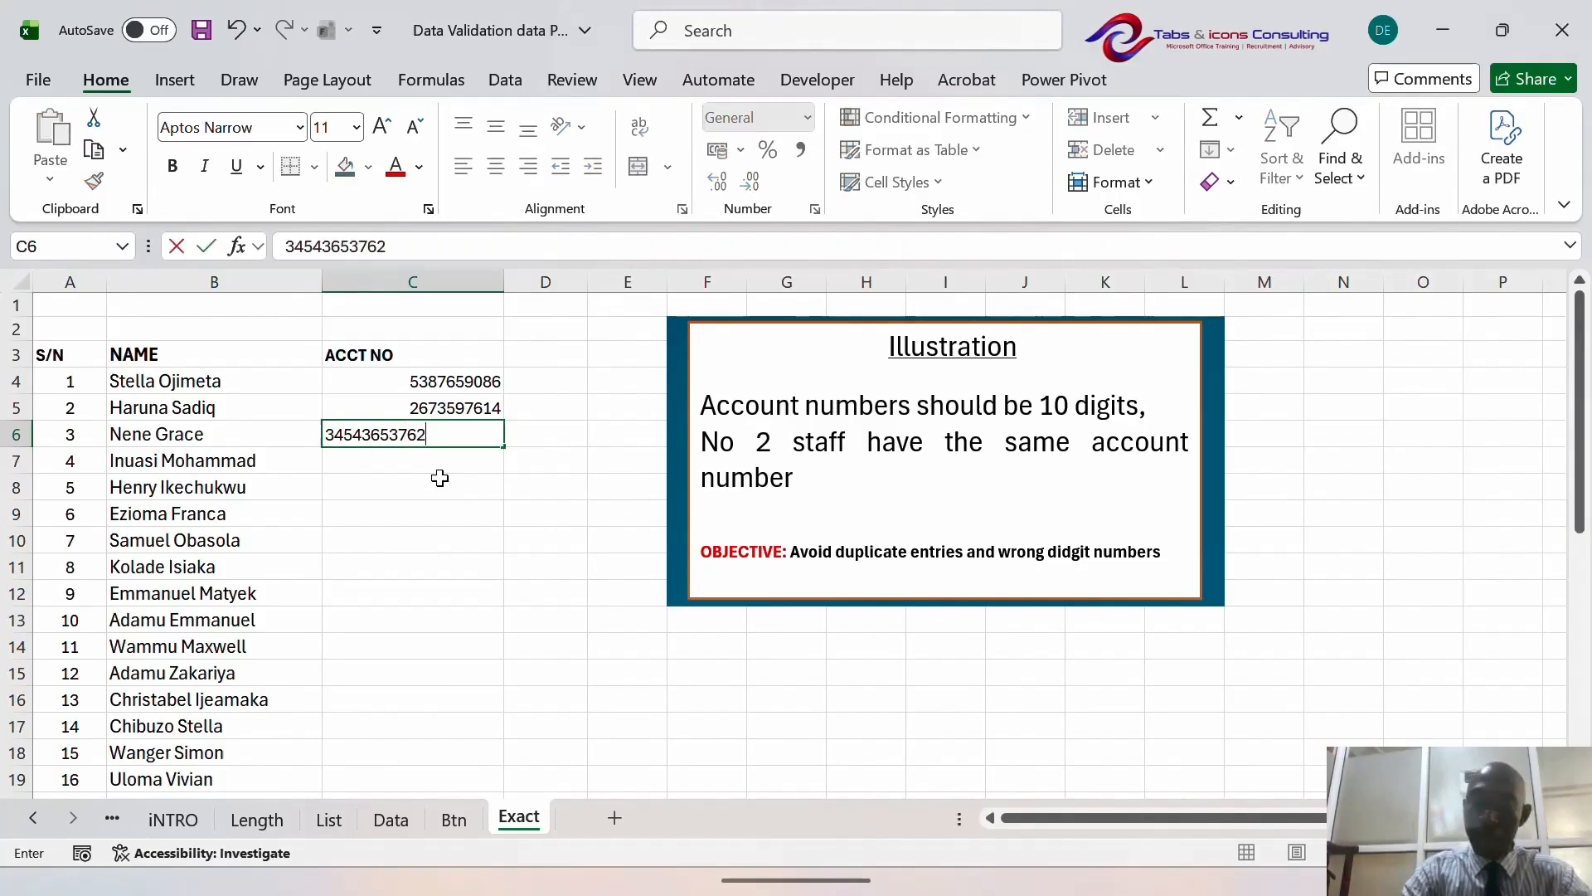
key("Return")
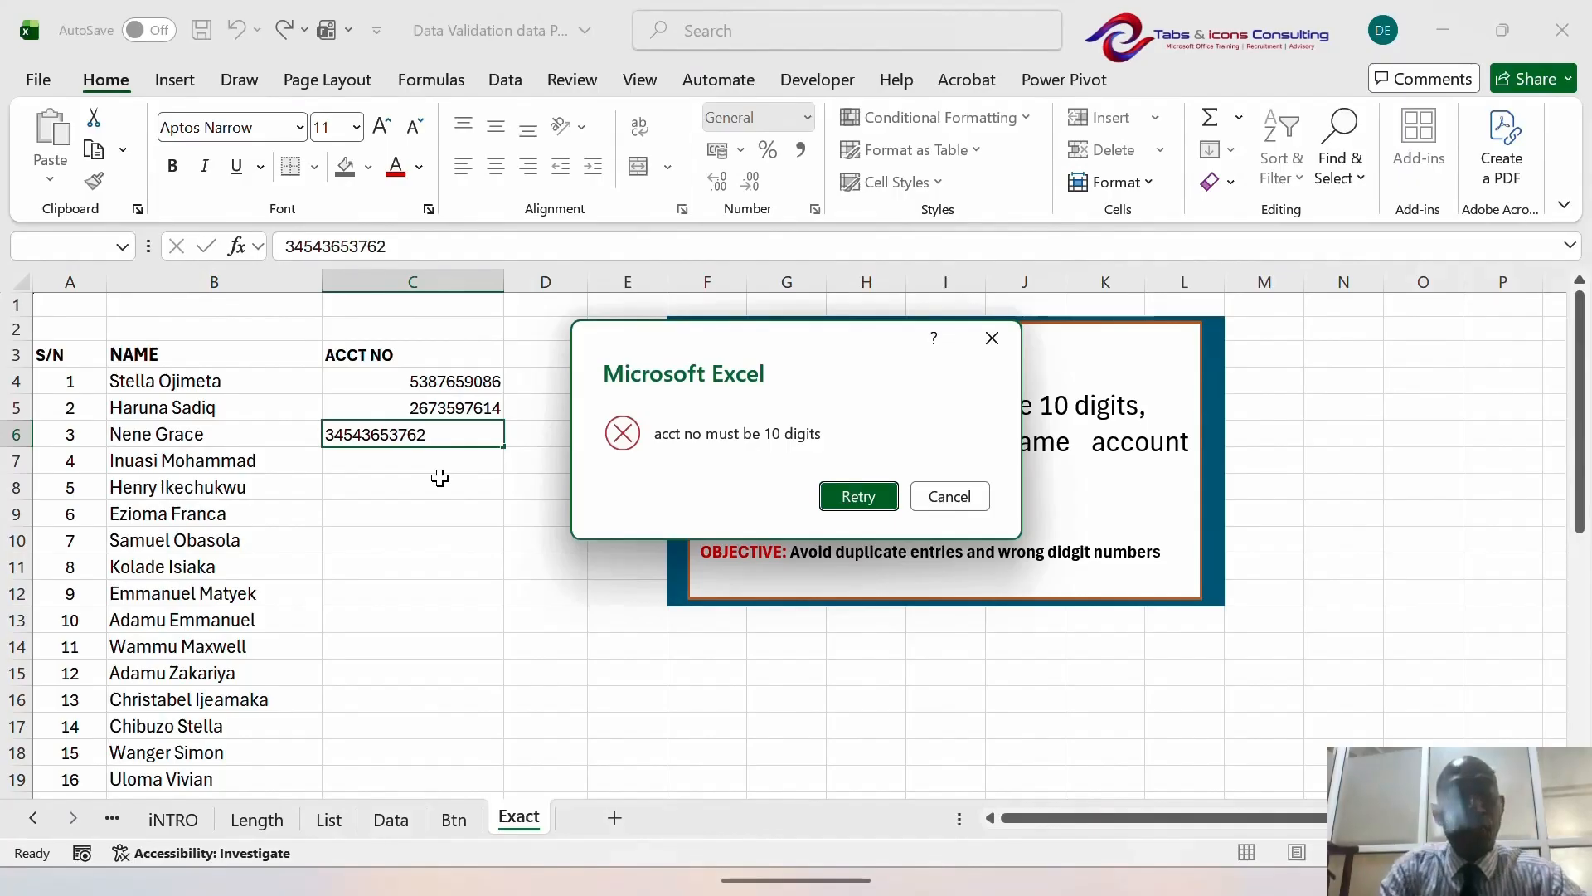
key("Escape")
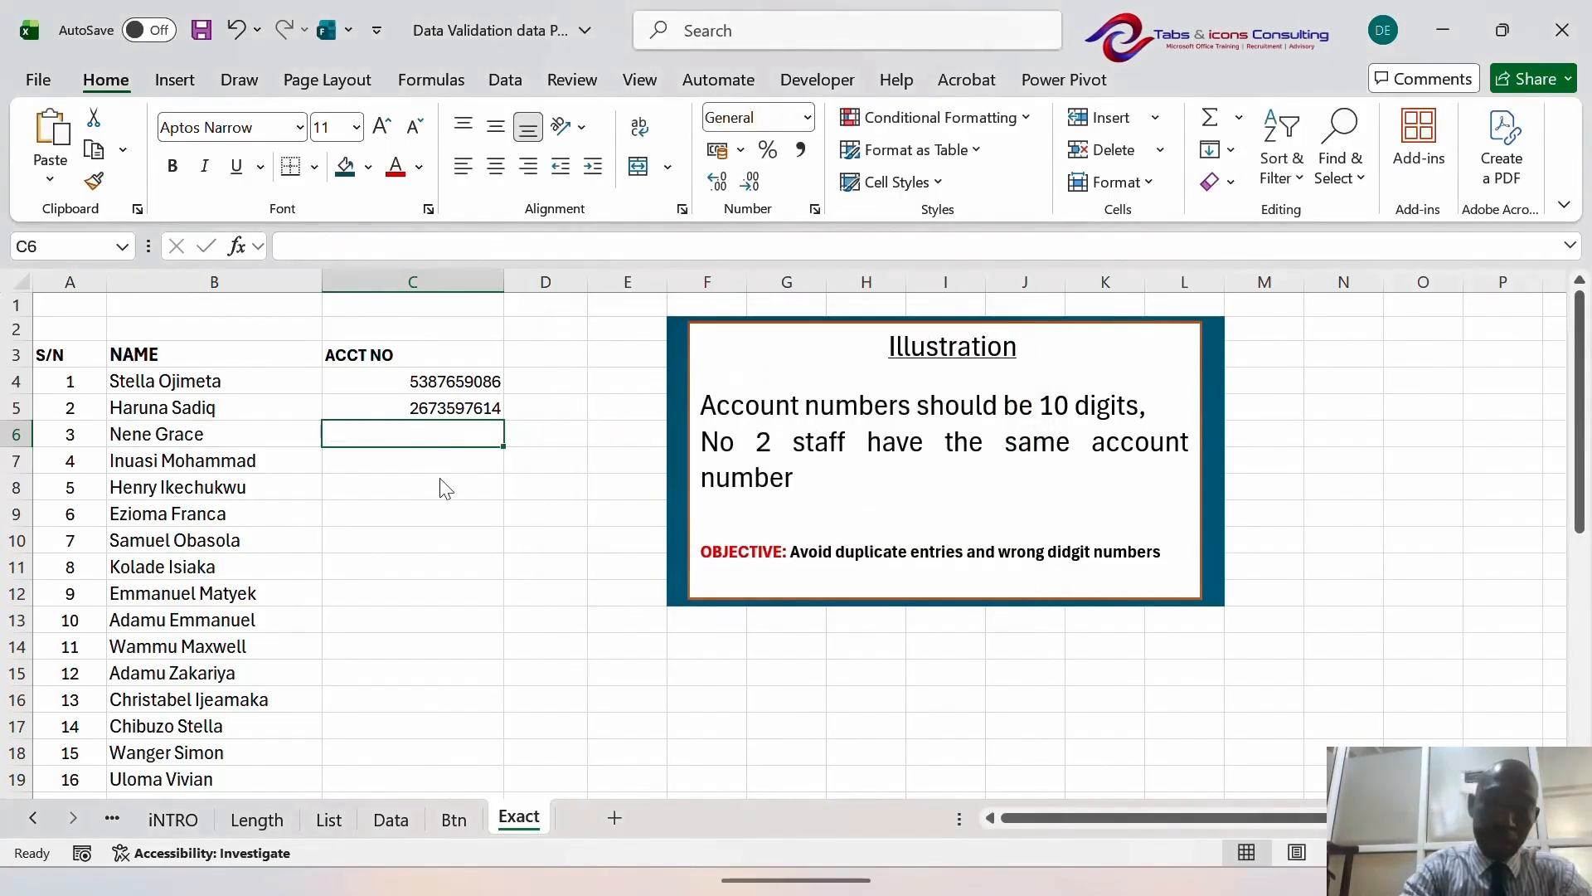
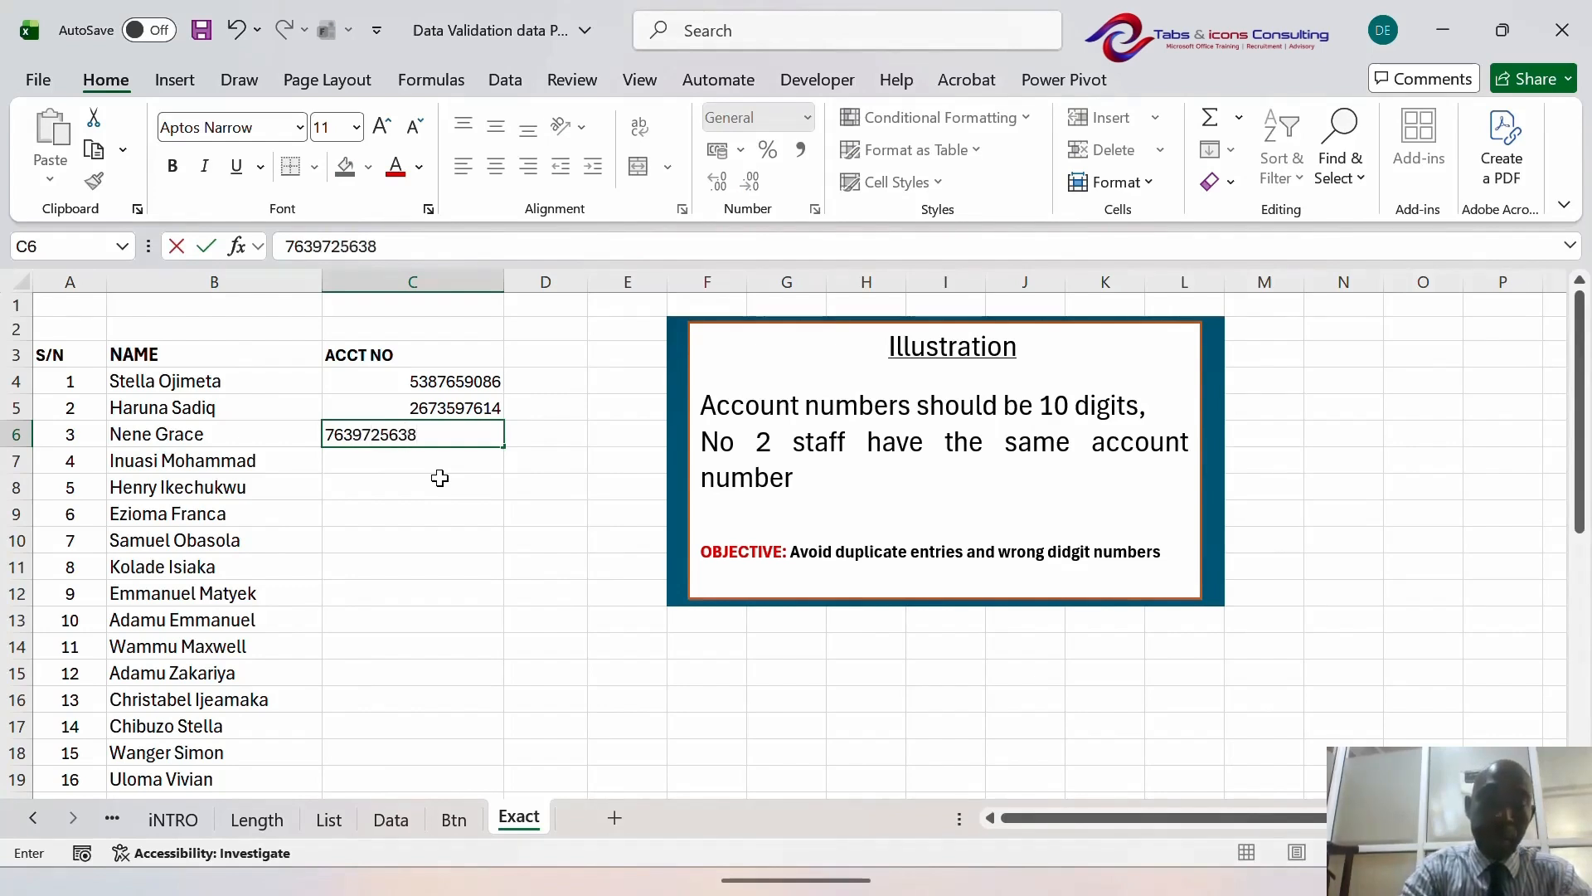
key("Return")
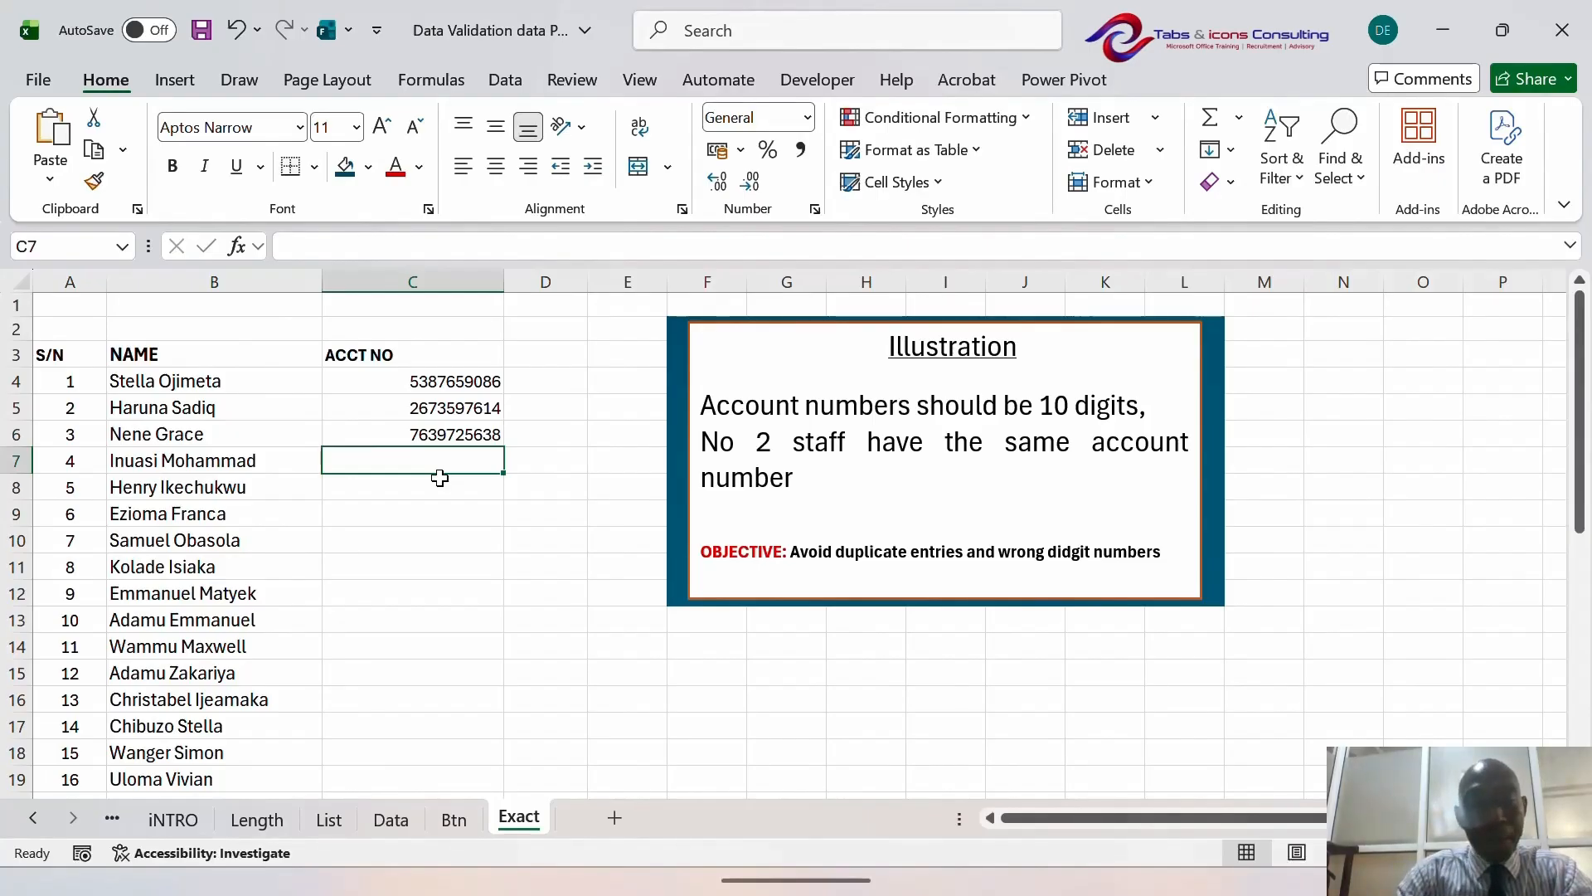
key("Up")
key("Up")
key("Up")
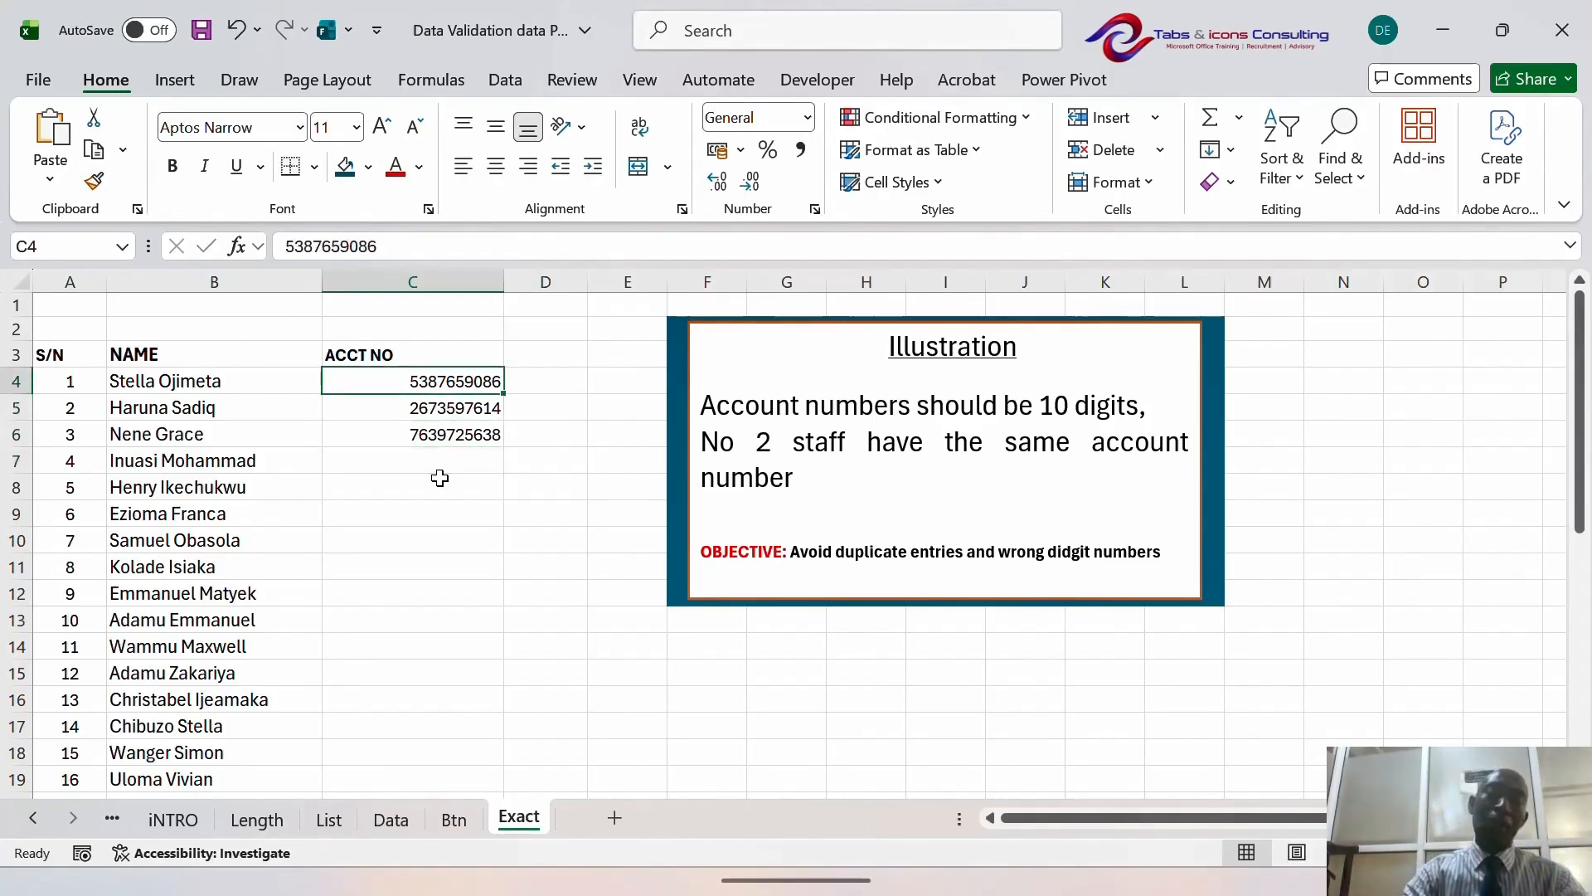
key("Down")
key("Down")
key("Down")
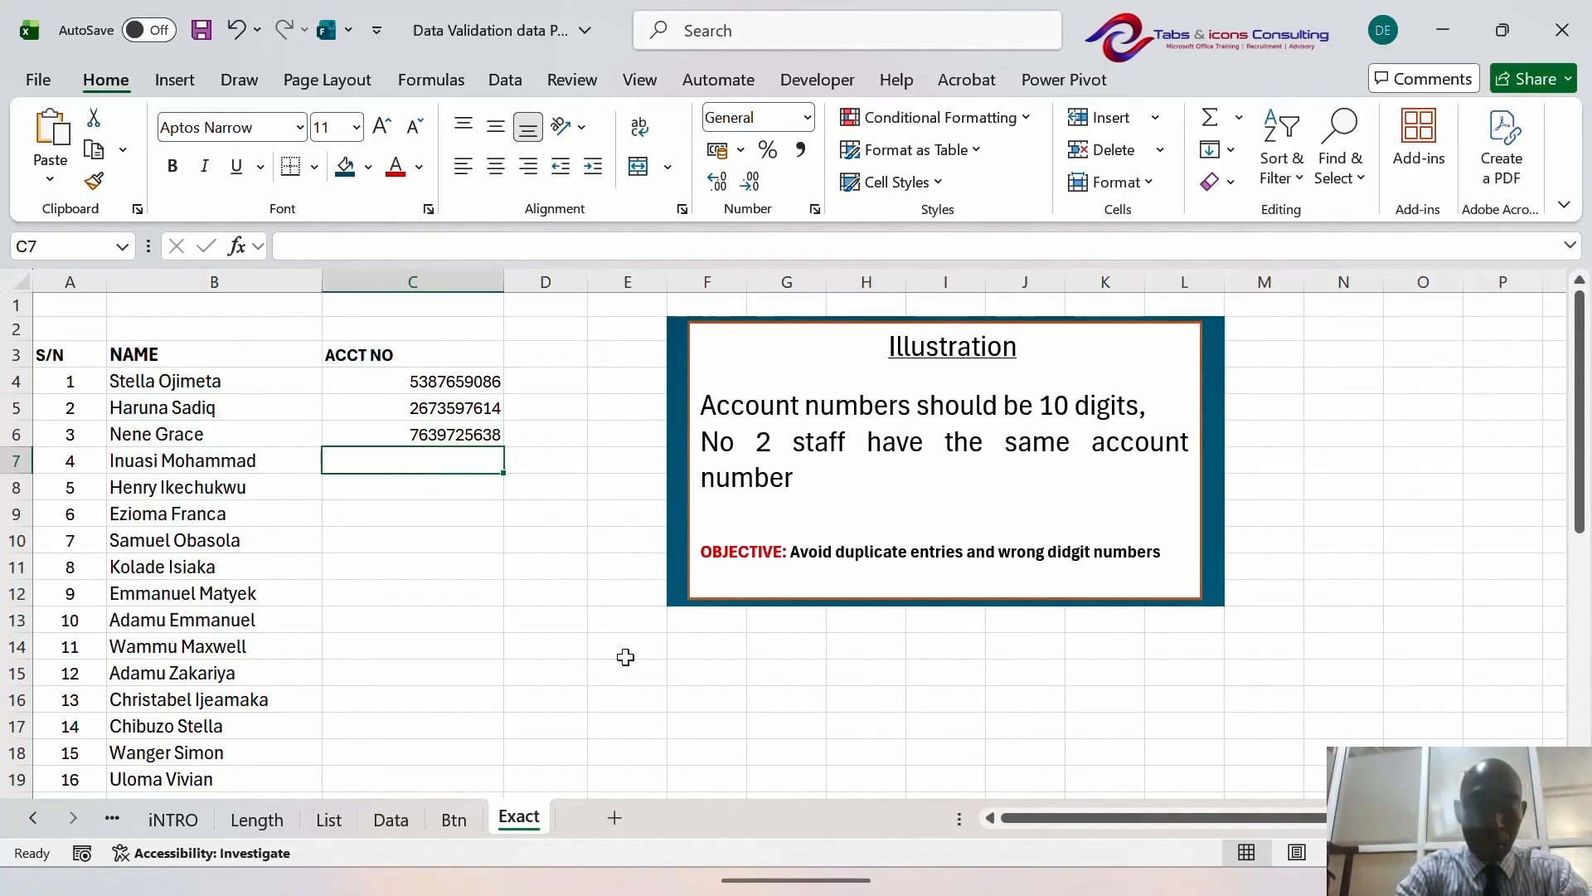
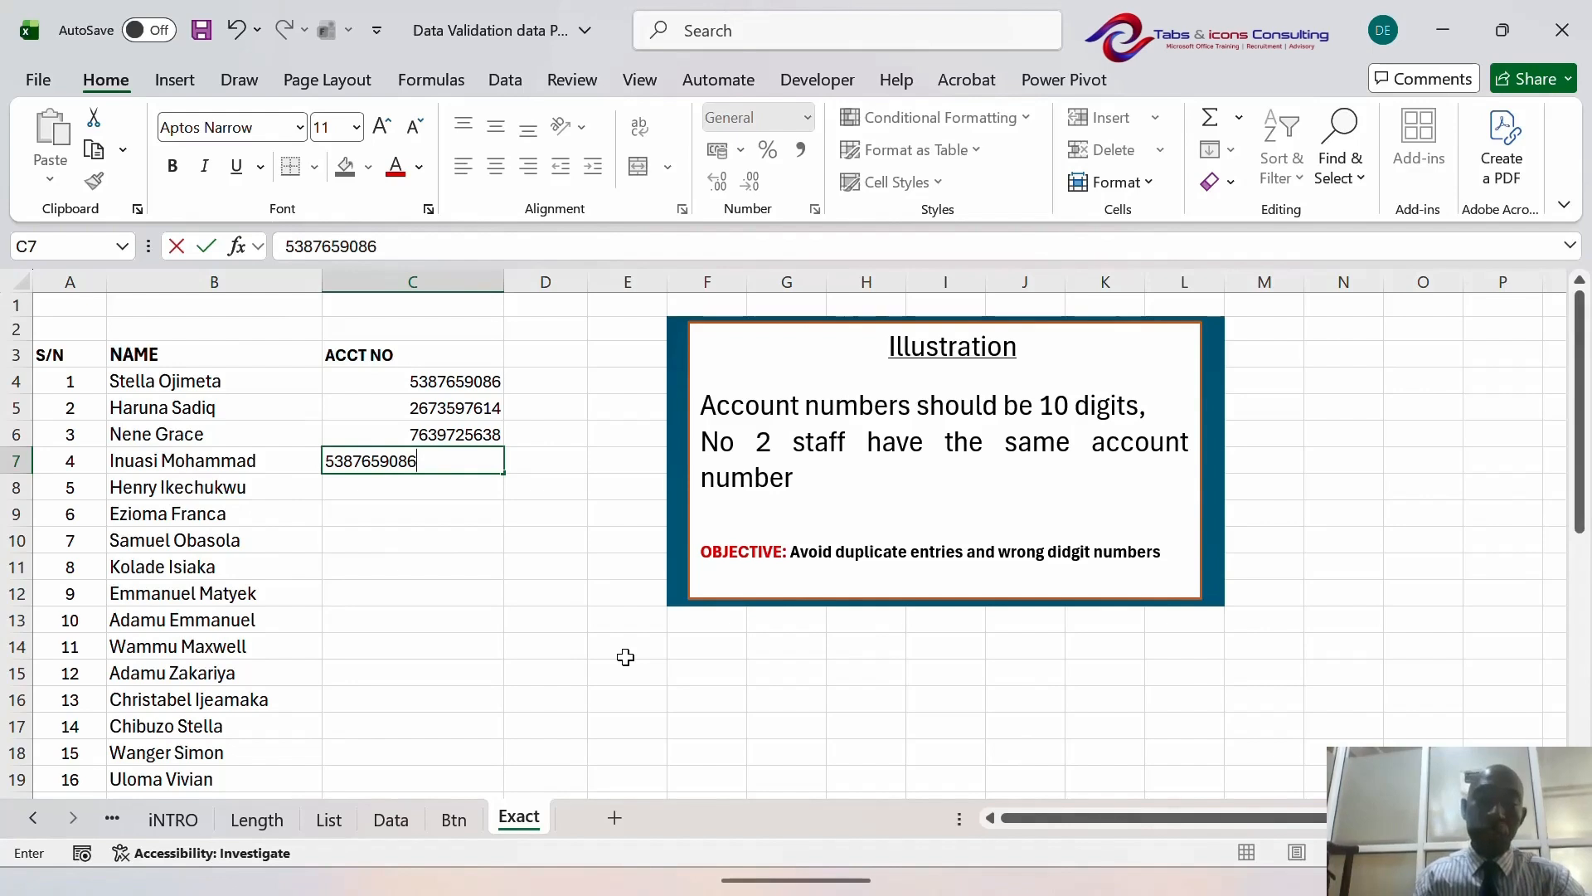
key("Return")
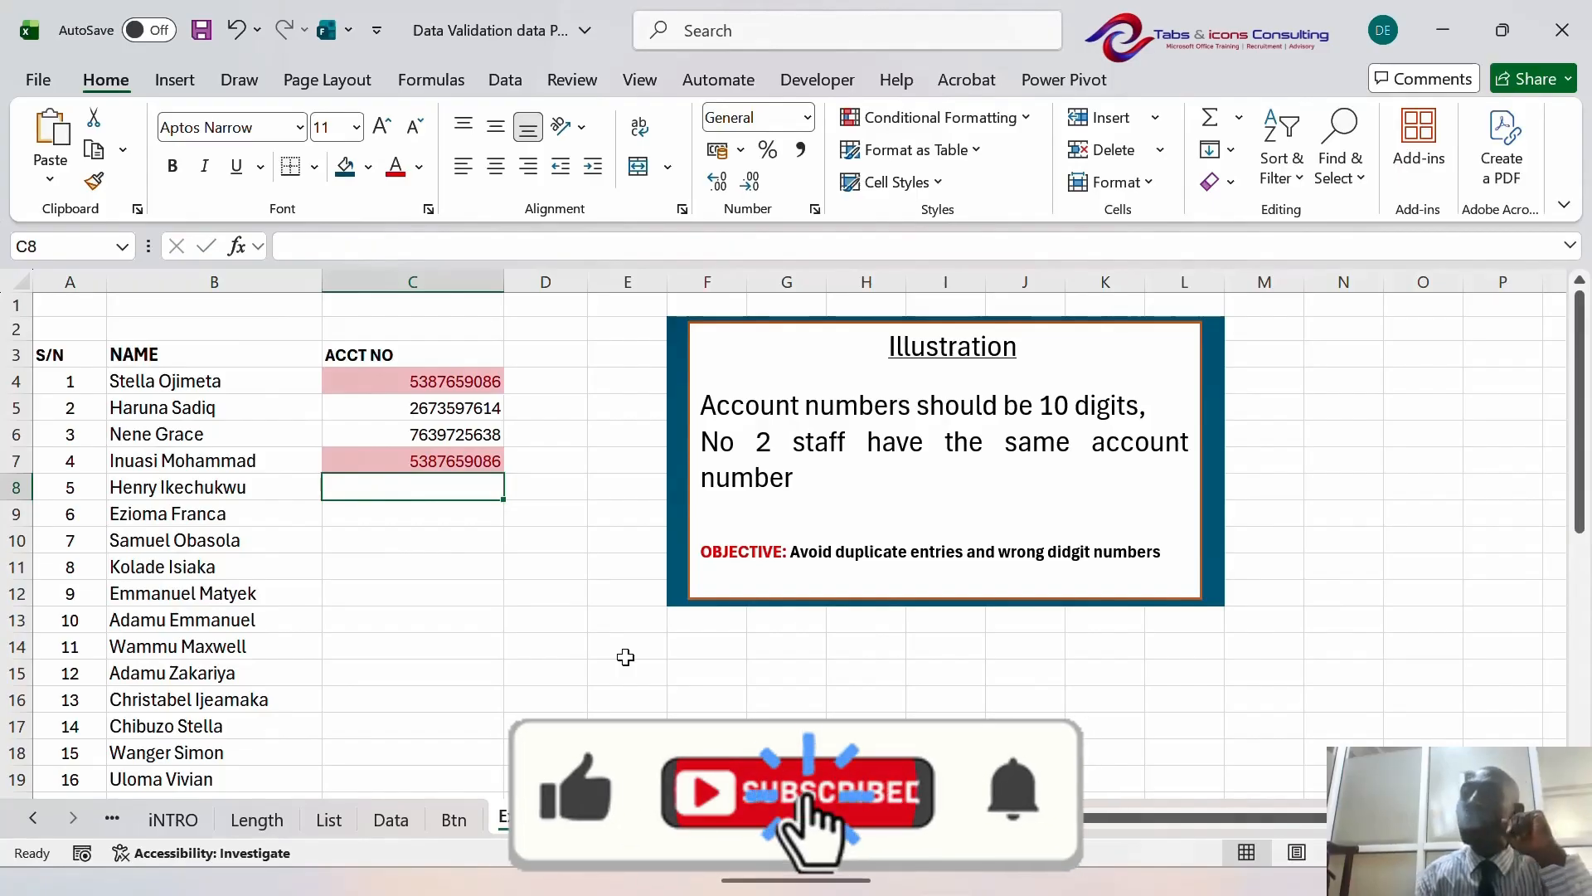
key("Up")
key("Up")
key("Down")
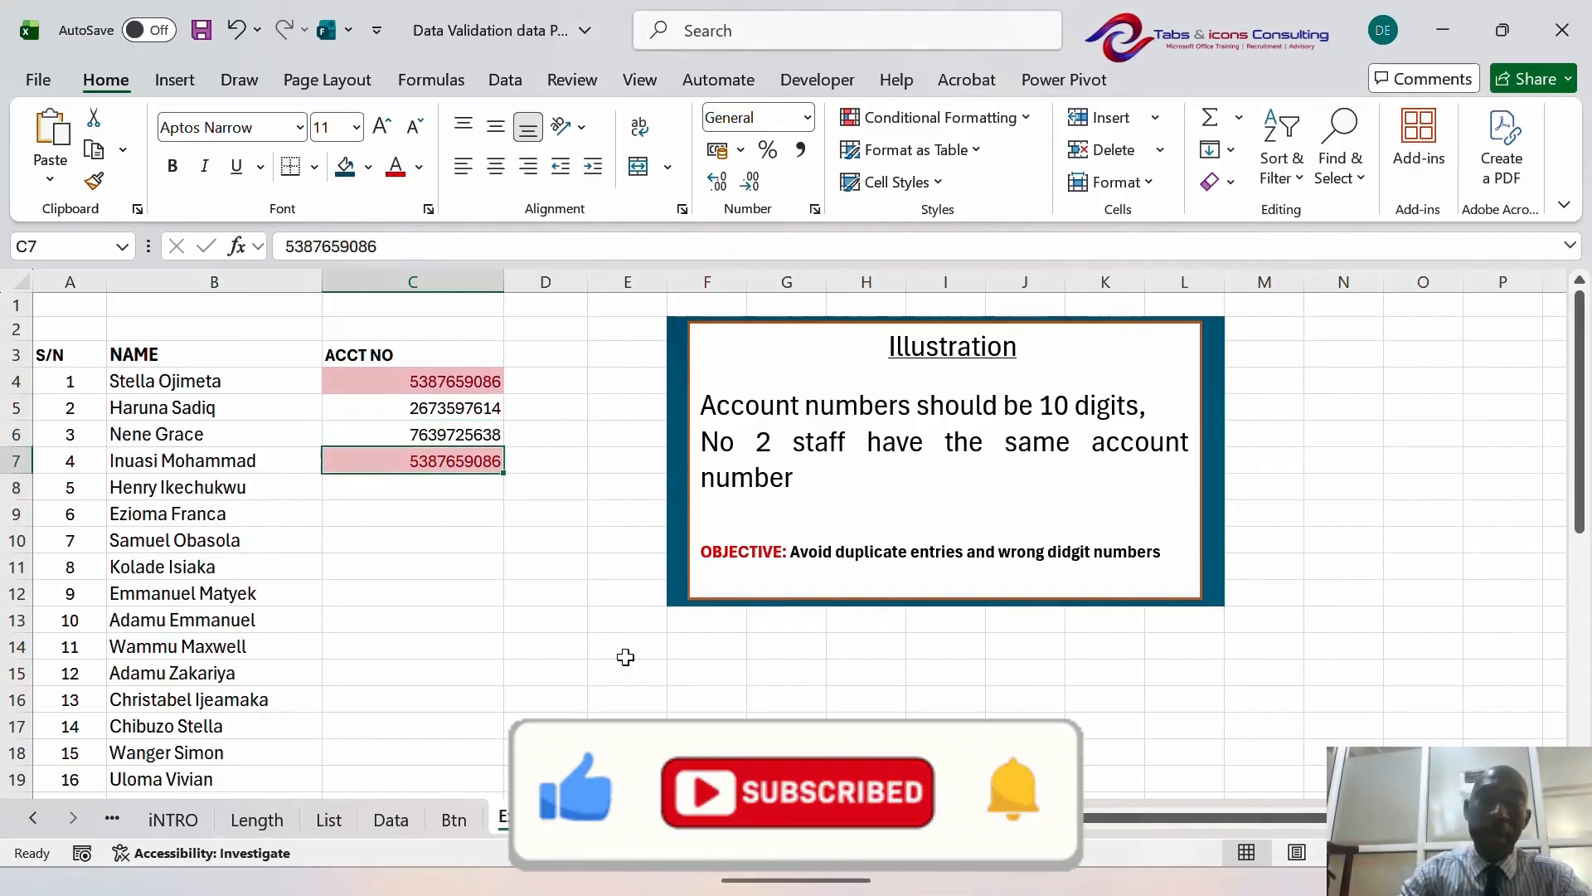
key("Up")
key("Up")
key("Up")
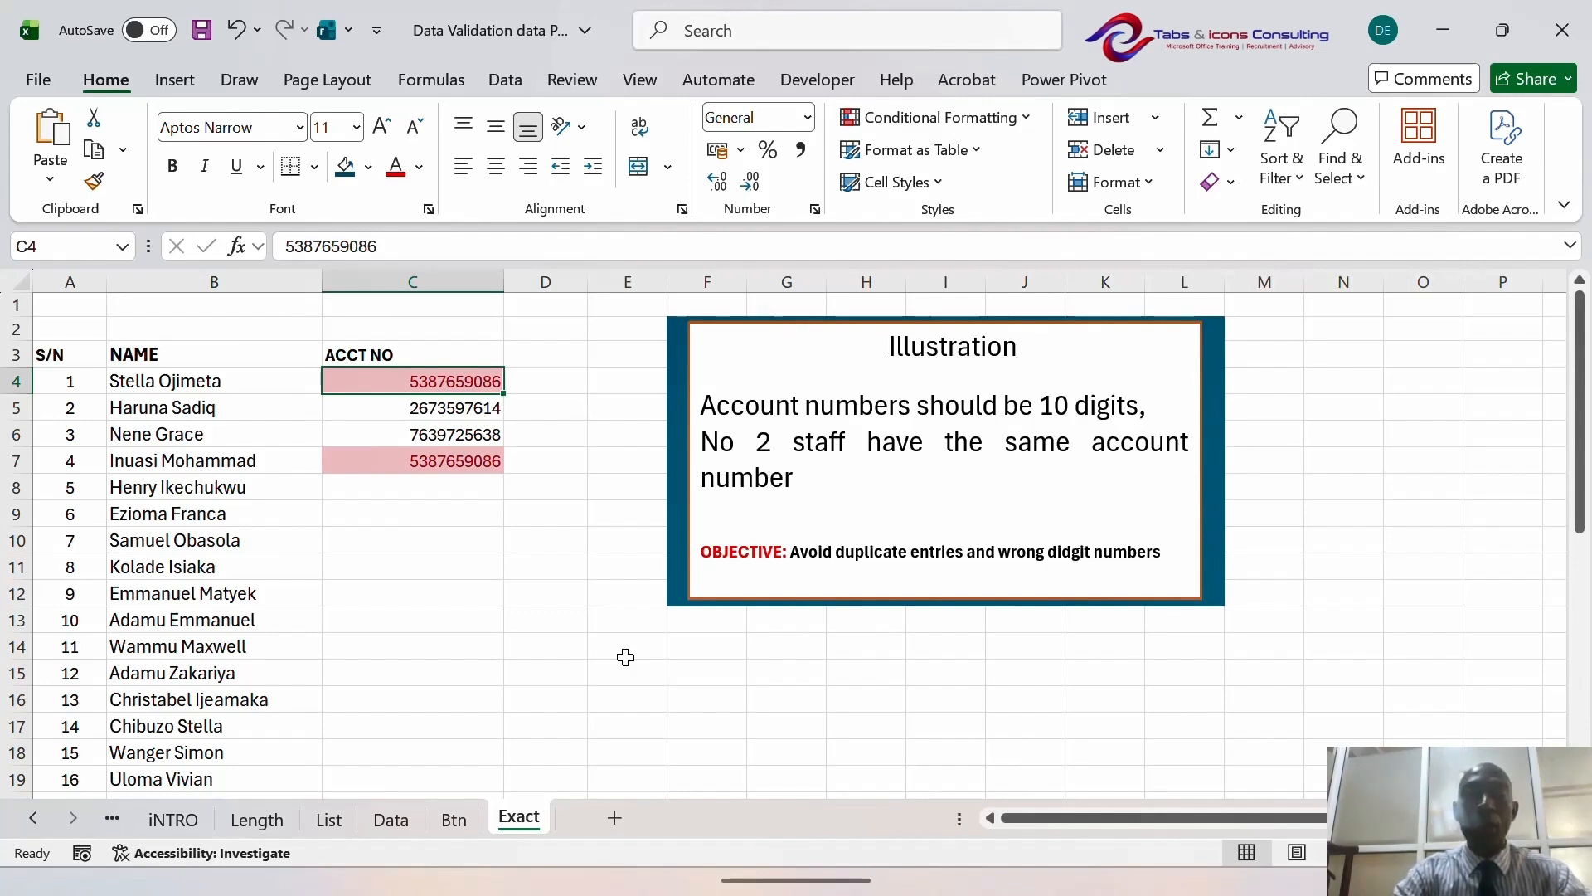
mouse_move(796, 891)
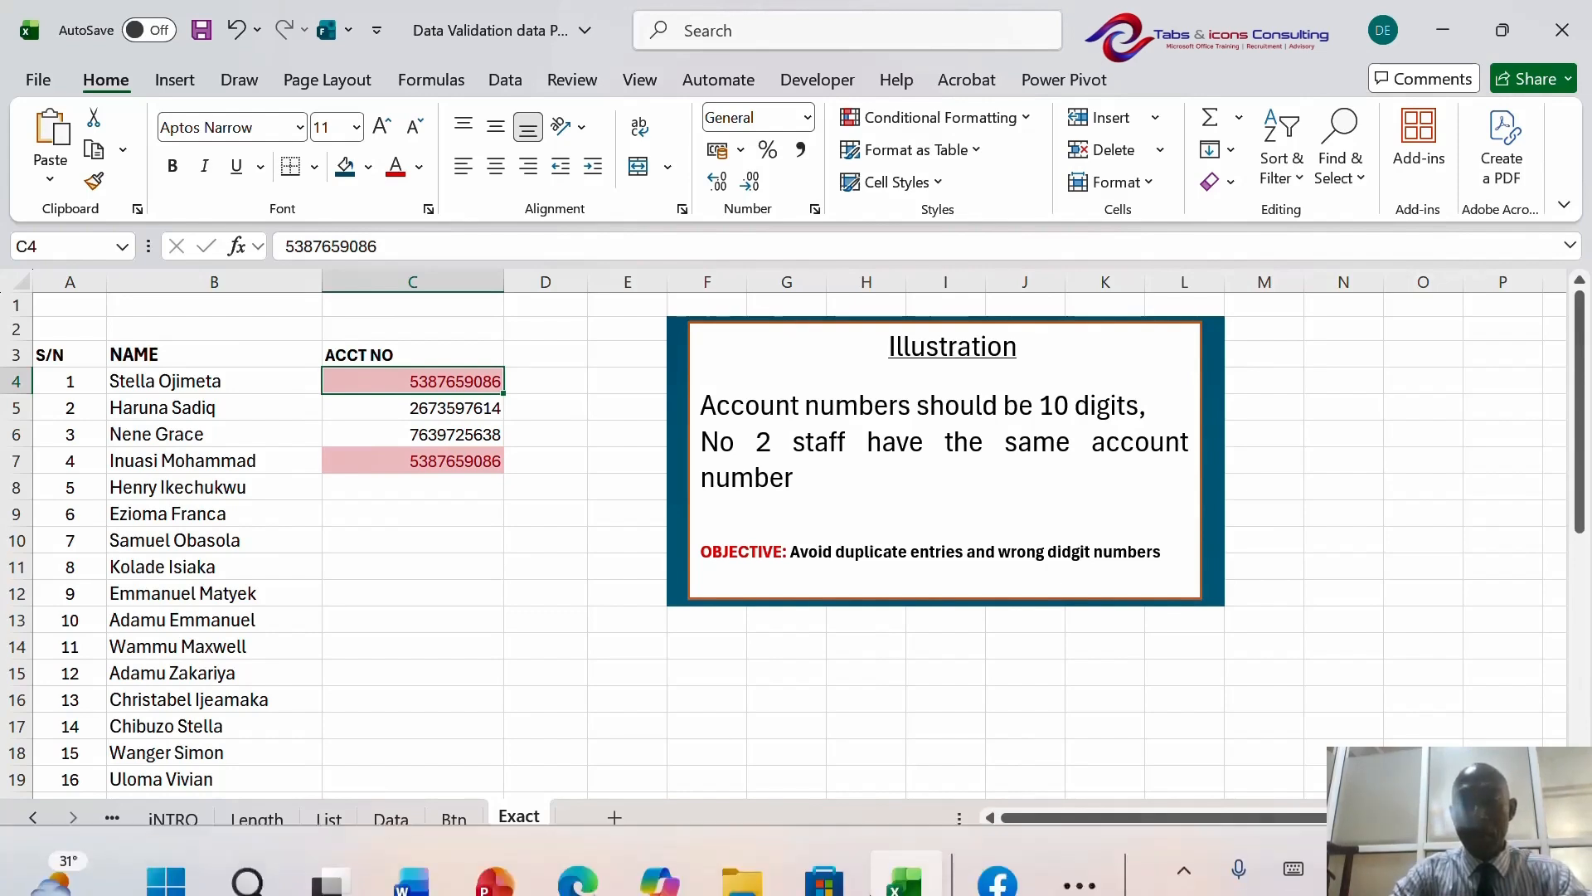